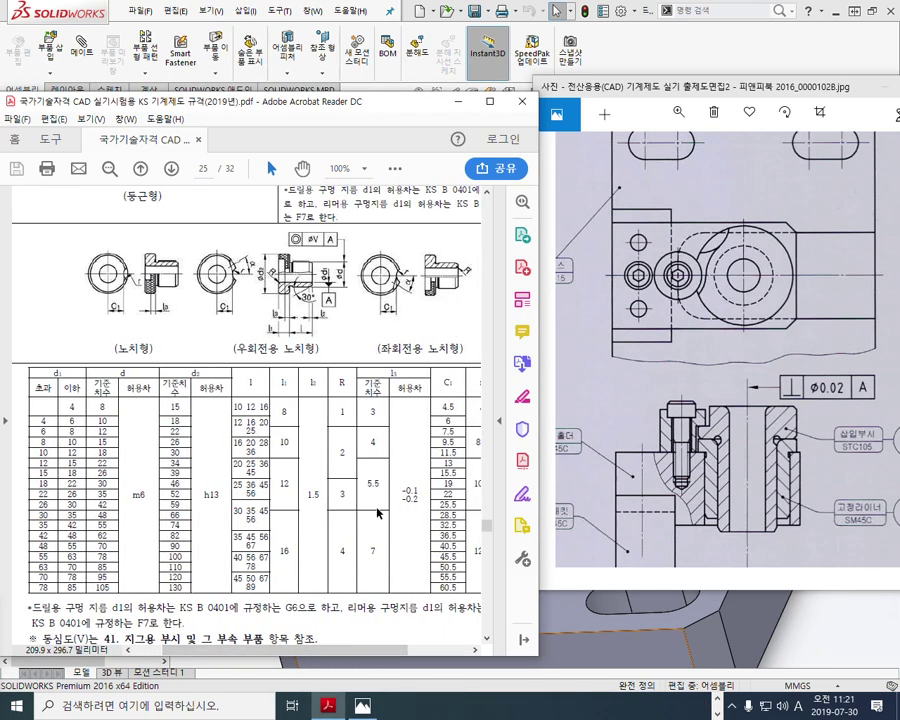
# Step: Examine the insert bushing in the assembly's section view, with the drawing image enlarged beside the KS bushing size table
pyautogui.scroll(-1, 379, 499)
pyautogui.click(762, 494)
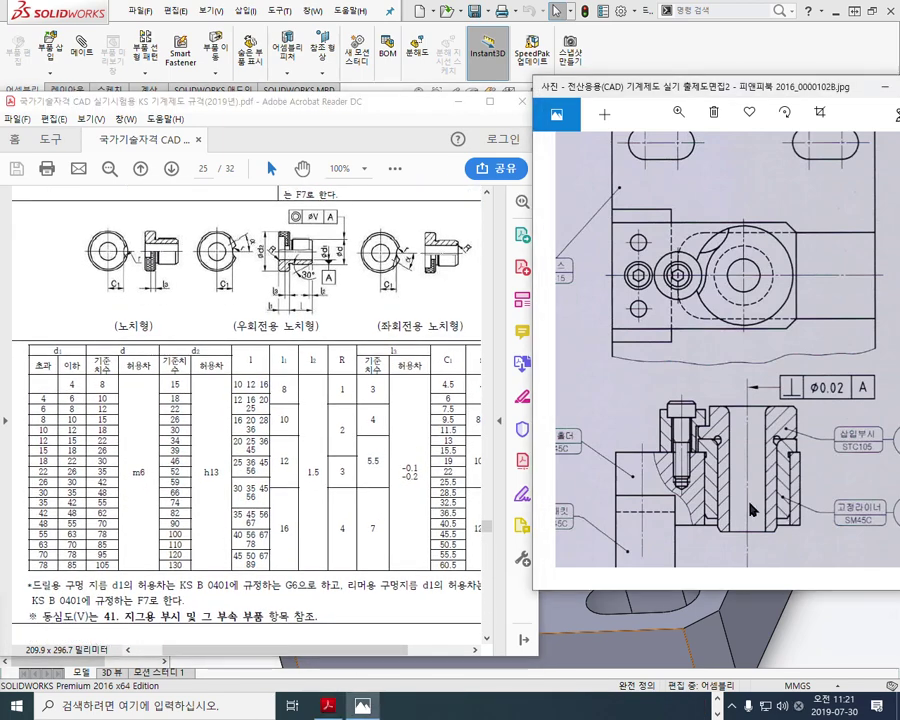
pyautogui.keyDown('ctrl'); pyautogui.scroll(5, 800, 526); pyautogui.keyUp('ctrl')
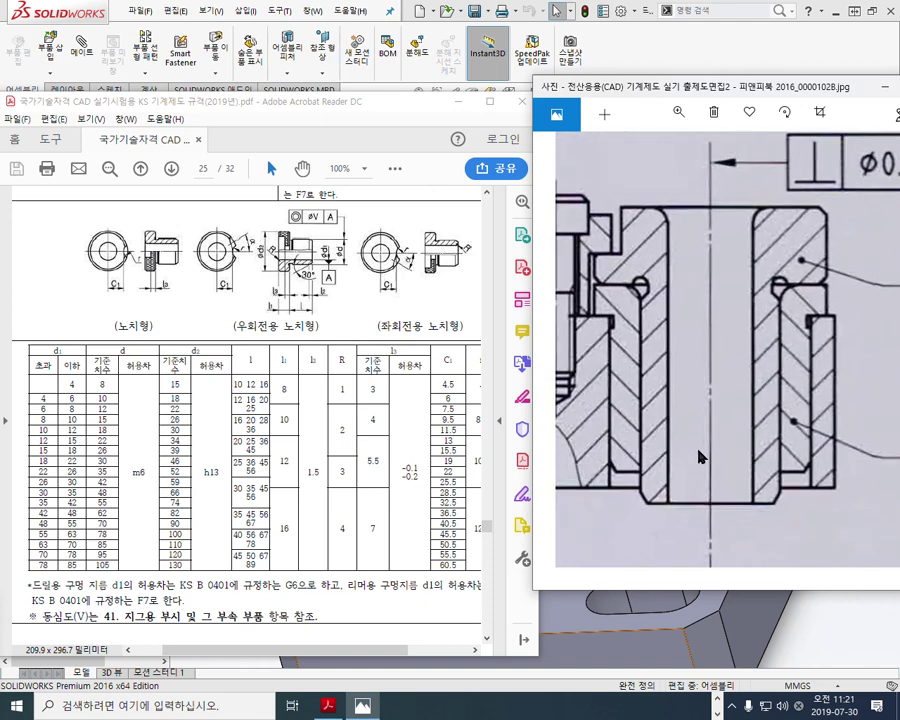
pyautogui.moveTo(706, 448); pyautogui.dragTo(706, 451)
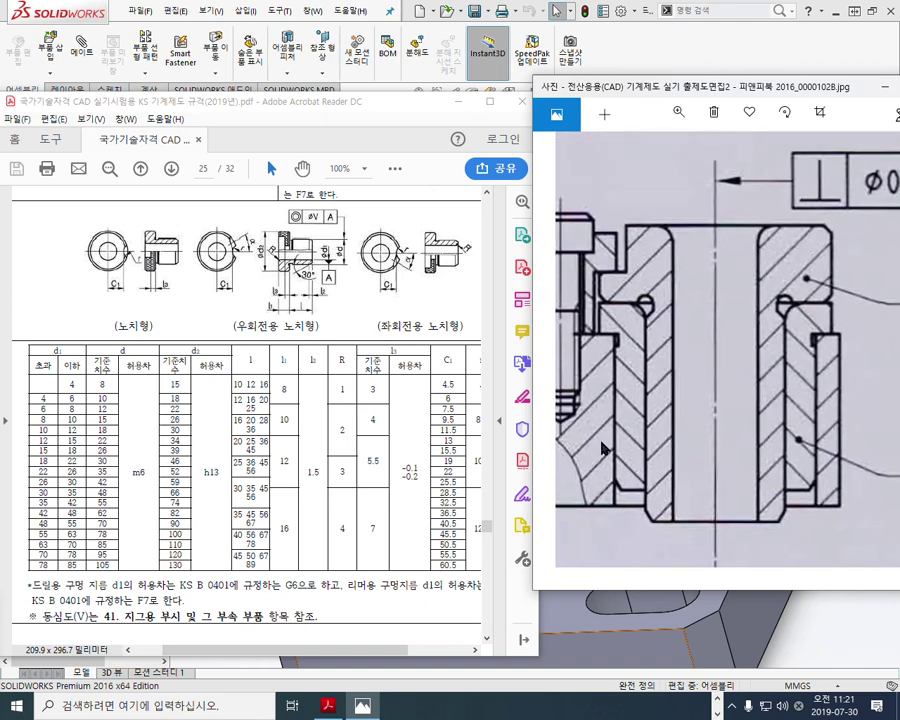
pyautogui.moveTo(533, 479); pyautogui.dragTo(490, 526)
pyautogui.keyDown('ctrl'); pyautogui.scroll(6, 863, 388); pyautogui.keyUp('ctrl')
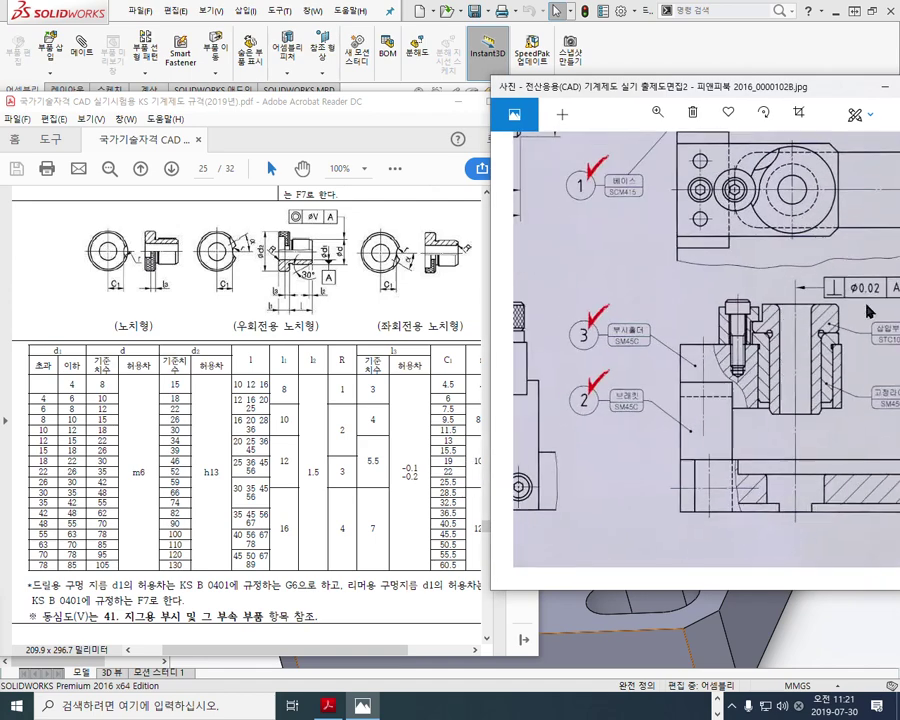
pyautogui.keyDown('ctrl'); pyautogui.scroll(4, 780, 297); pyautogui.keyUp('ctrl')
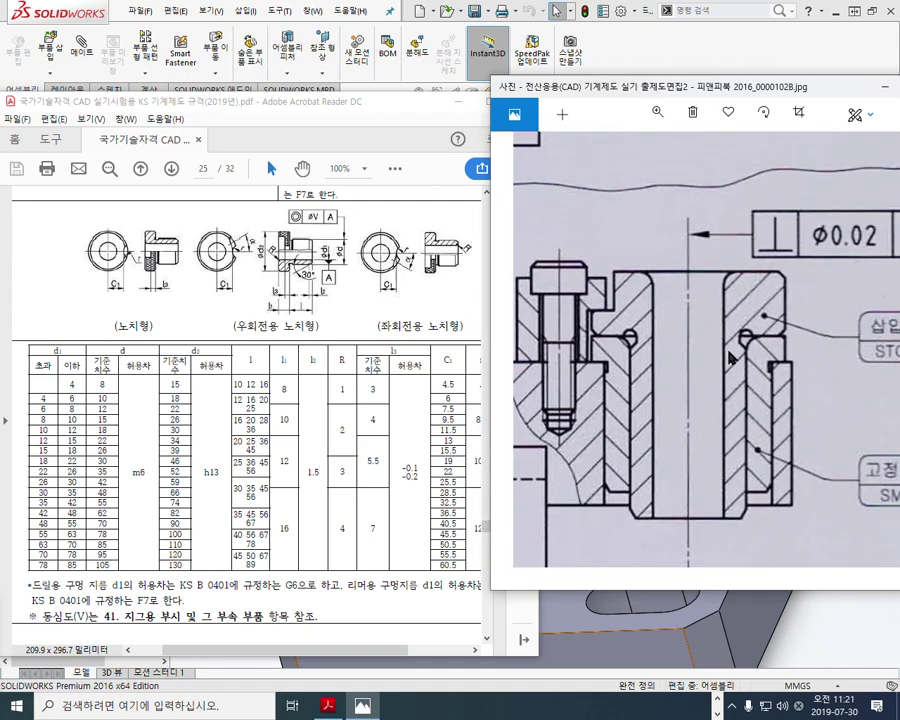
pyautogui.moveTo(773, 386); pyautogui.dragTo(725, 388)
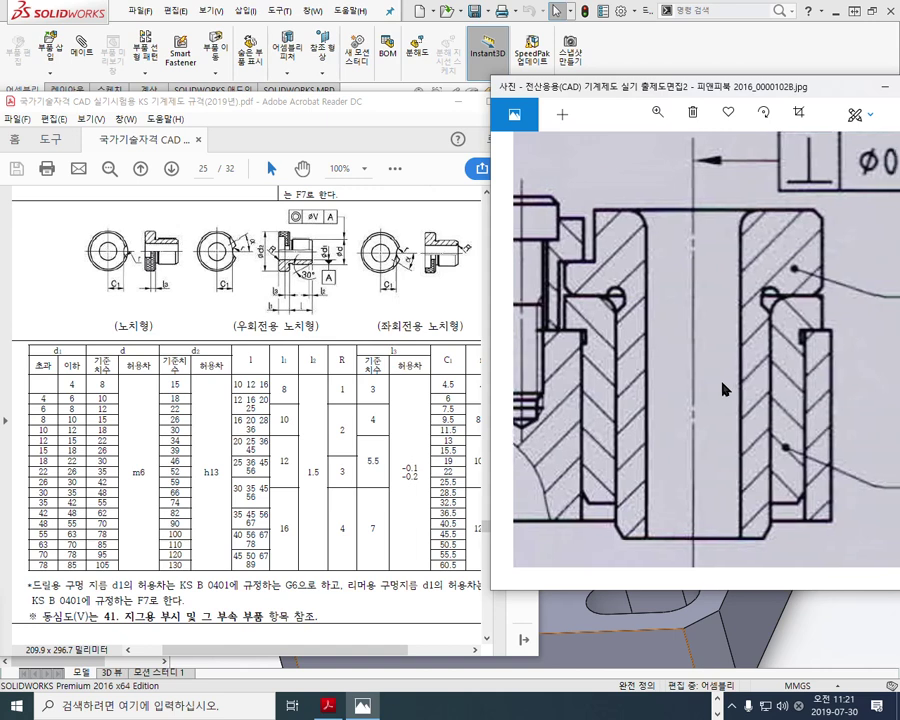
pyautogui.click(222, 108)
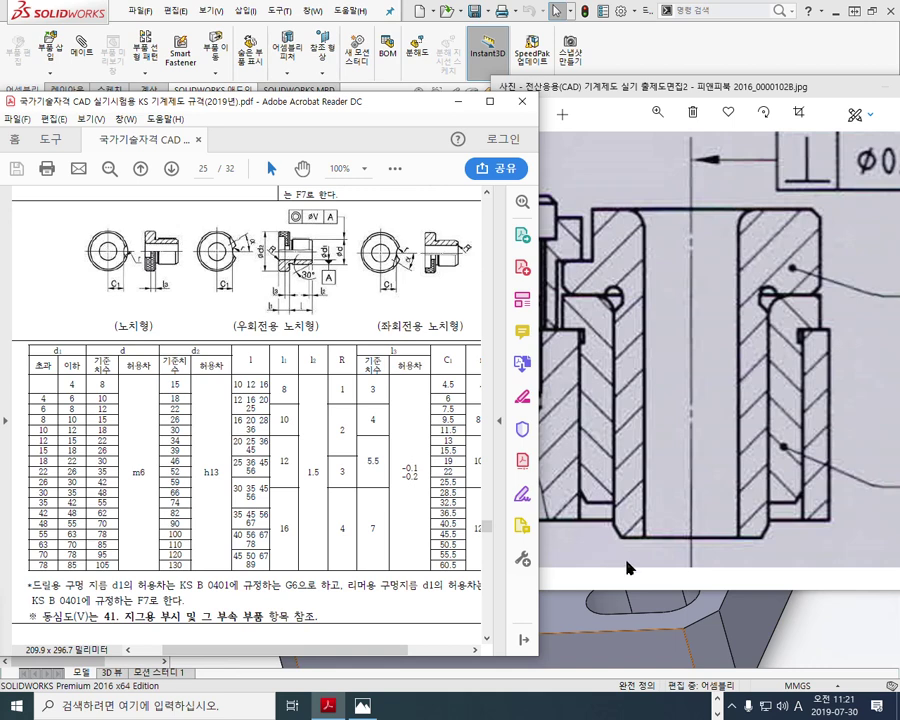
# Step: Try annotating the bushing head's outer diameter as d2 = 30 with the screen pen and underlining a row in the size table
pyautogui.press('F12')
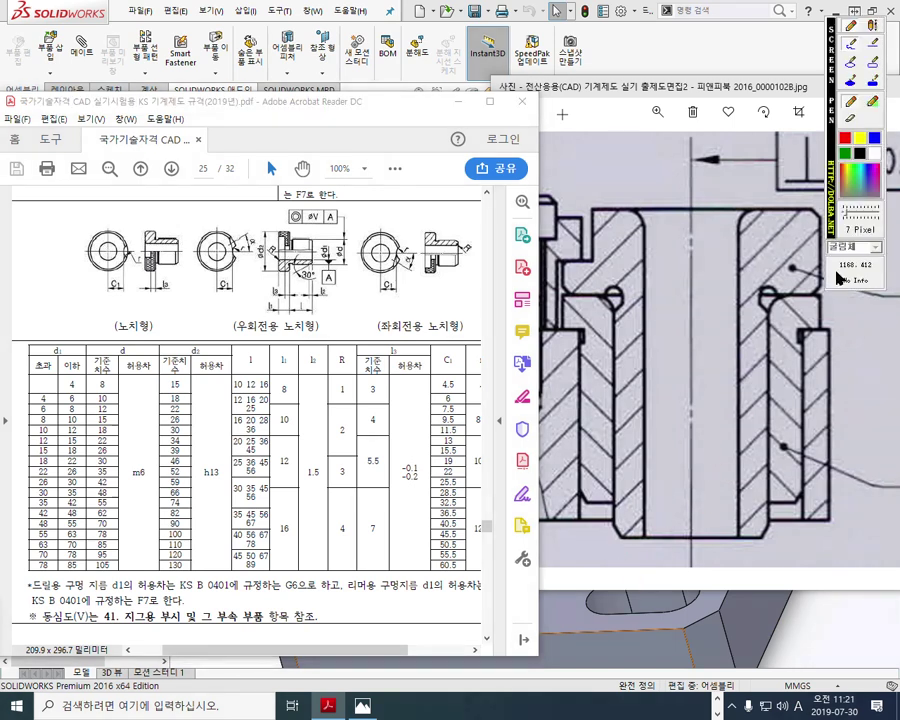
pyautogui.moveTo(834, 191); pyautogui.dragTo(847, 571)
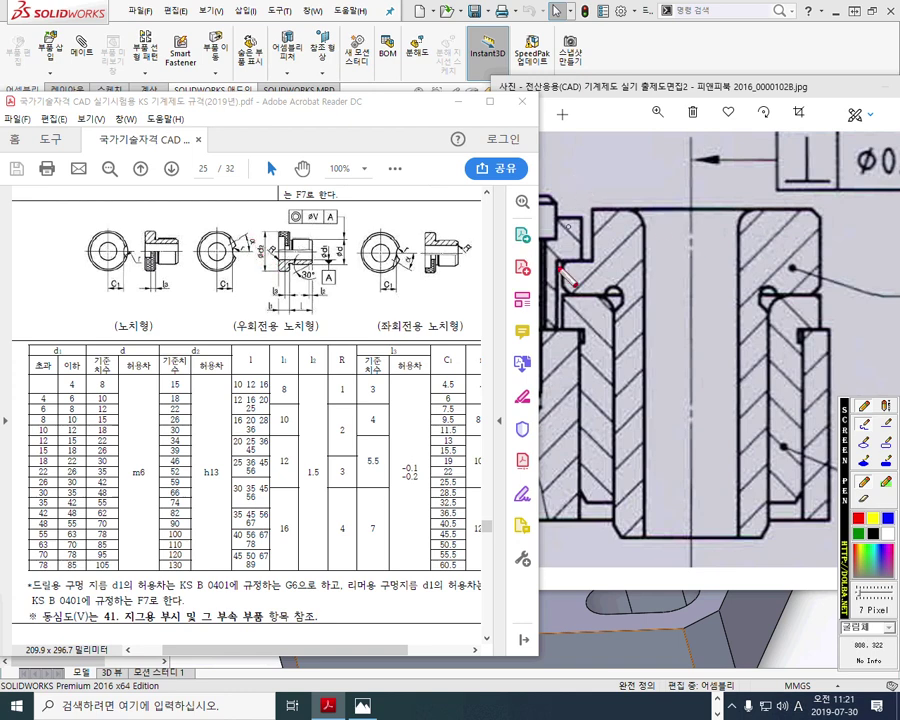
pyautogui.moveTo(565, 268); pyautogui.dragTo(557, 70)
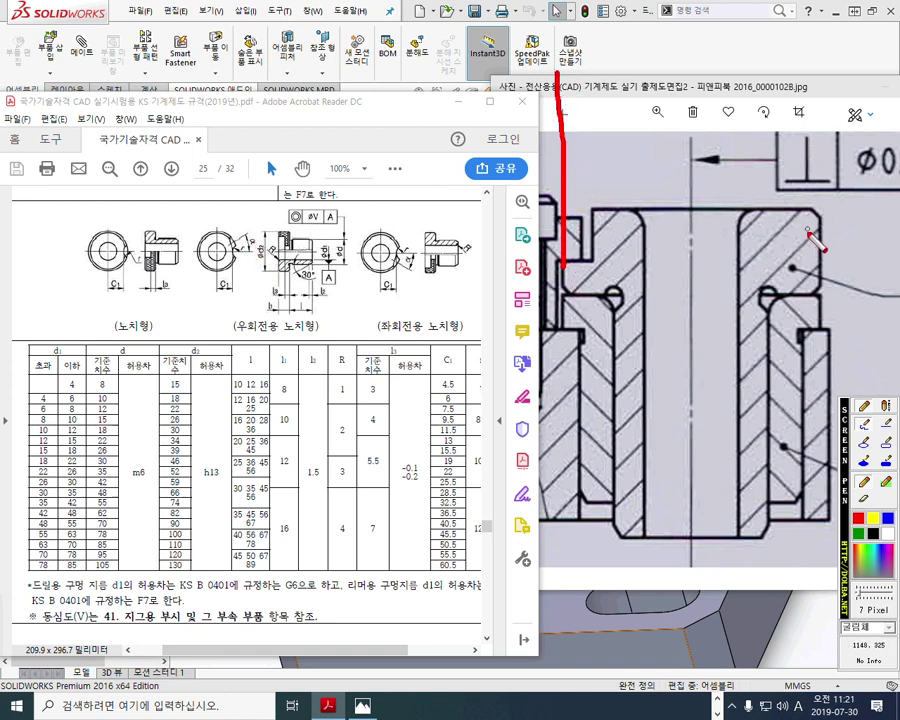
pyautogui.moveTo(816, 236); pyautogui.dragTo(816, 80)
pyautogui.moveTo(577, 101)
pyautogui.mouseDown()
pyautogui.moveTo(797, 100)
pyautogui.moveTo(777, 123)
pyautogui.mouseUp()
pyautogui.moveTo(586, 80); pyautogui.dragTo(588, 118)
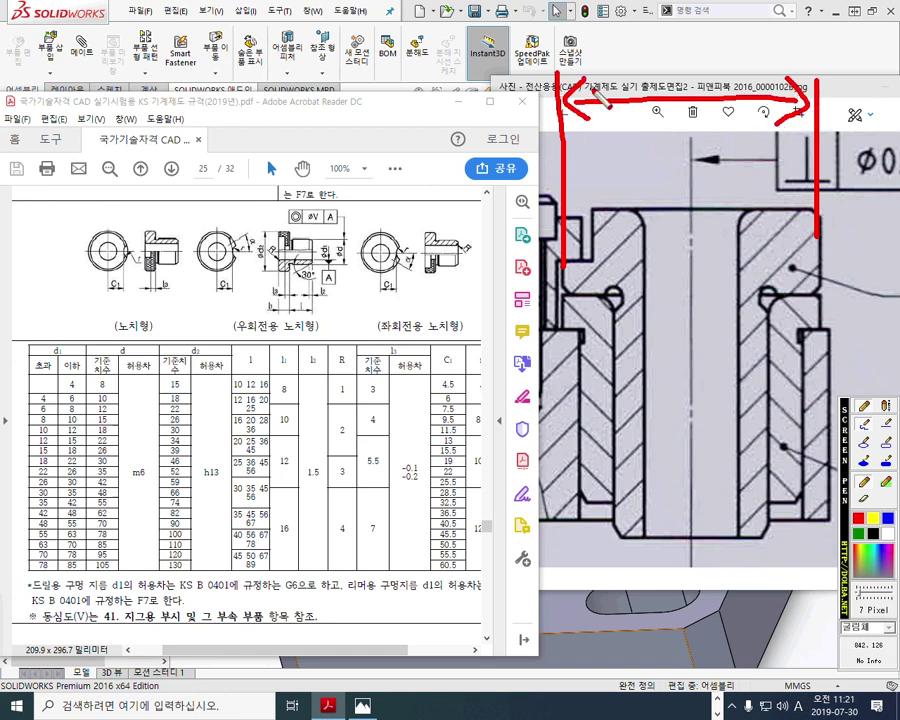
pyautogui.moveTo(641, 52)
pyautogui.mouseDown()
pyautogui.moveTo(664, 2)
pyautogui.moveTo(645, 80)
pyautogui.moveTo(677, 77)
pyautogui.moveTo(703, 48)
pyautogui.mouseUp()
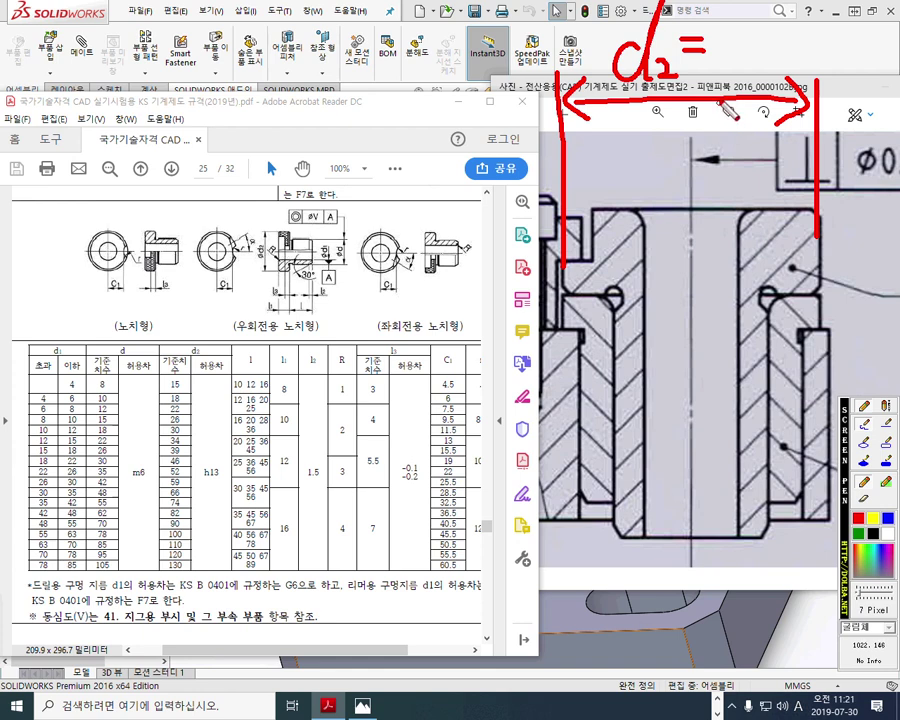
pyautogui.moveTo(718, 14)
pyautogui.mouseDown()
pyautogui.moveTo(733, 13)
pyautogui.moveTo(734, 42)
pyautogui.moveTo(720, 74)
pyautogui.mouseUp()
pyautogui.moveTo(780, 18)
pyautogui.mouseDown()
pyautogui.moveTo(762, 70)
pyautogui.moveTo(782, 20)
pyautogui.mouseUp()
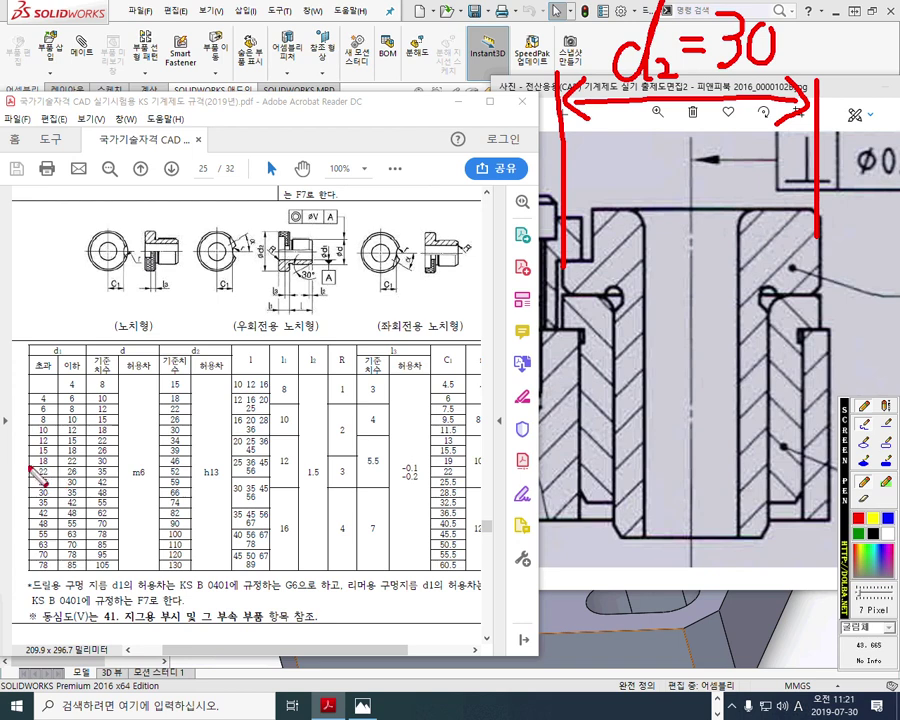
pyautogui.moveTo(28, 466); pyautogui.dragTo(290, 468)
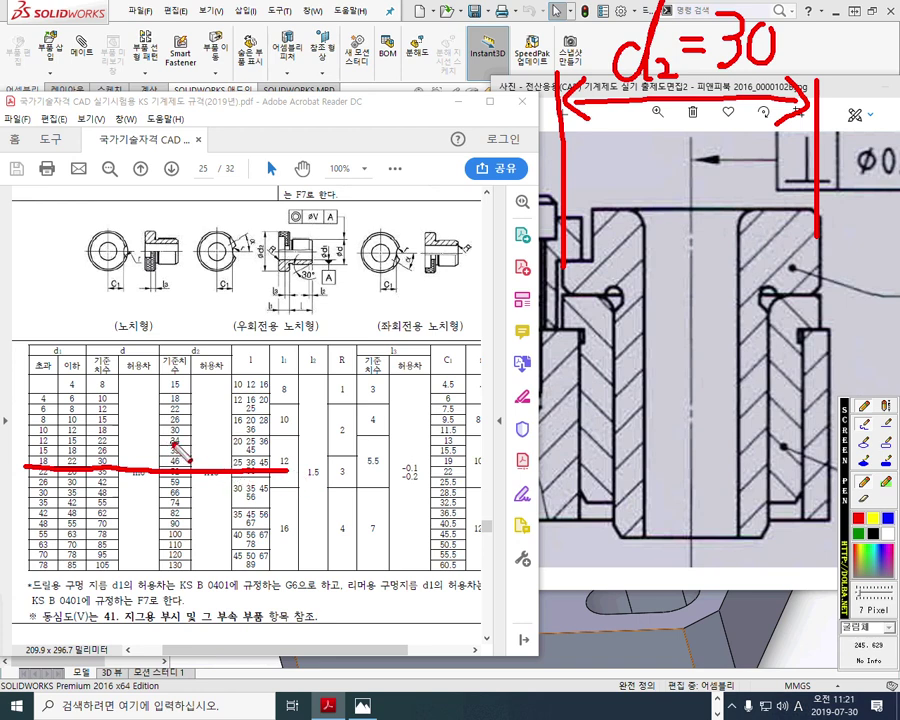
pyautogui.press('Escape')
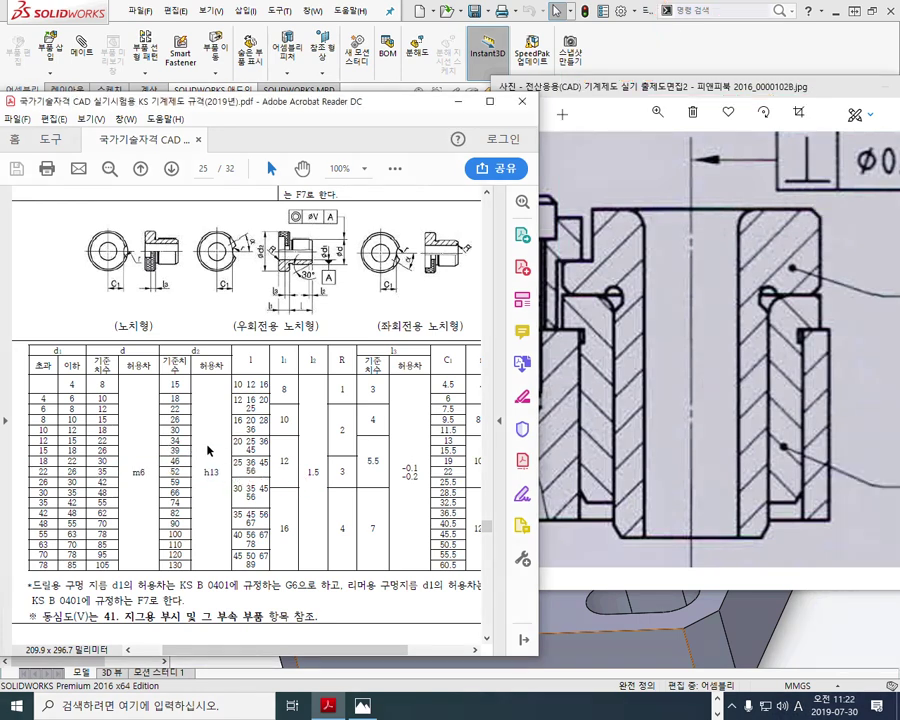
# Step: Underline the size-table row for d2 = 30 in red with the screen pen, dipping the line around the l2 value 1.5
pyautogui.press('F12')
pyautogui.moveTo(192, 436); pyautogui.dragTo(15, 437)
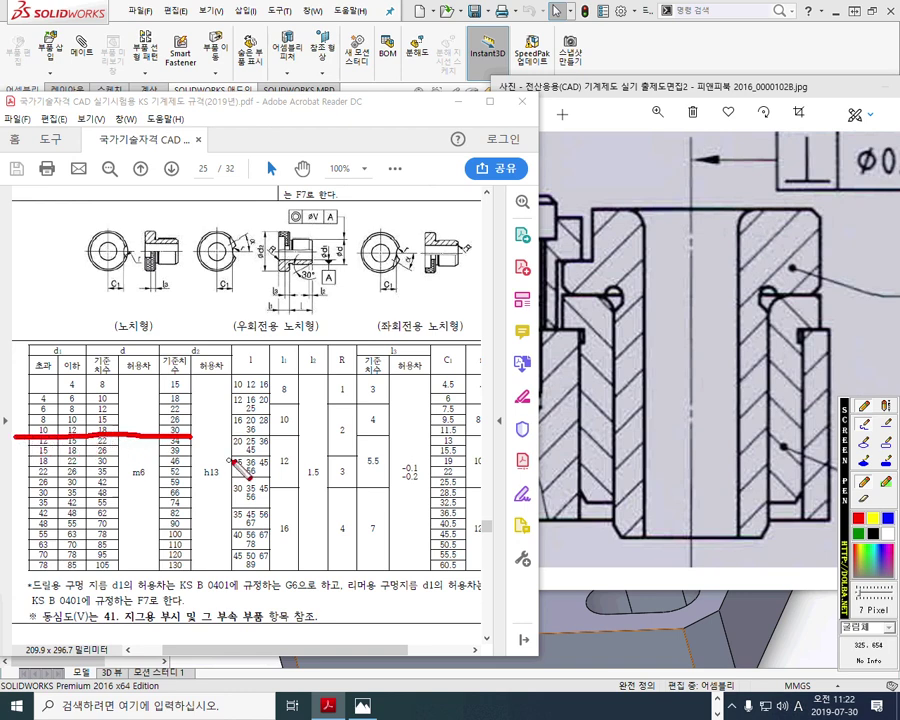
pyautogui.moveTo(189, 436)
pyautogui.mouseDown()
pyautogui.moveTo(300, 438)
pyautogui.moveTo(301, 478)
pyautogui.moveTo(327, 486)
pyautogui.moveTo(329, 440)
pyautogui.moveTo(481, 438)
pyautogui.mouseUp()
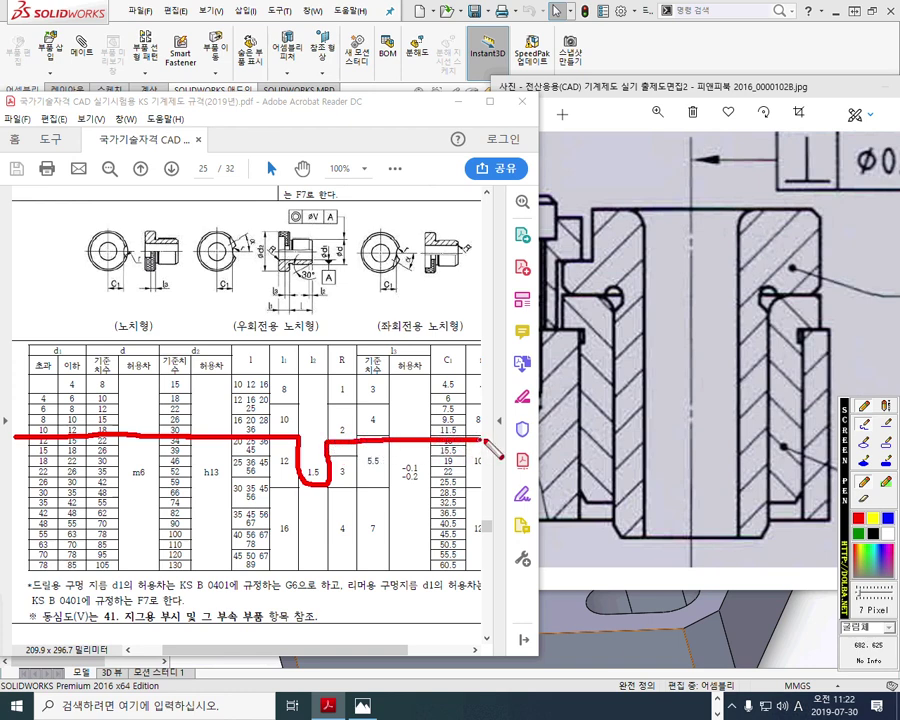
# Step: Mark the bushing head's outer diameter on the section view with extension lines and a double arrow, labelled d2 = 30
pyautogui.moveTo(563, 262); pyautogui.dragTo(563, 80)
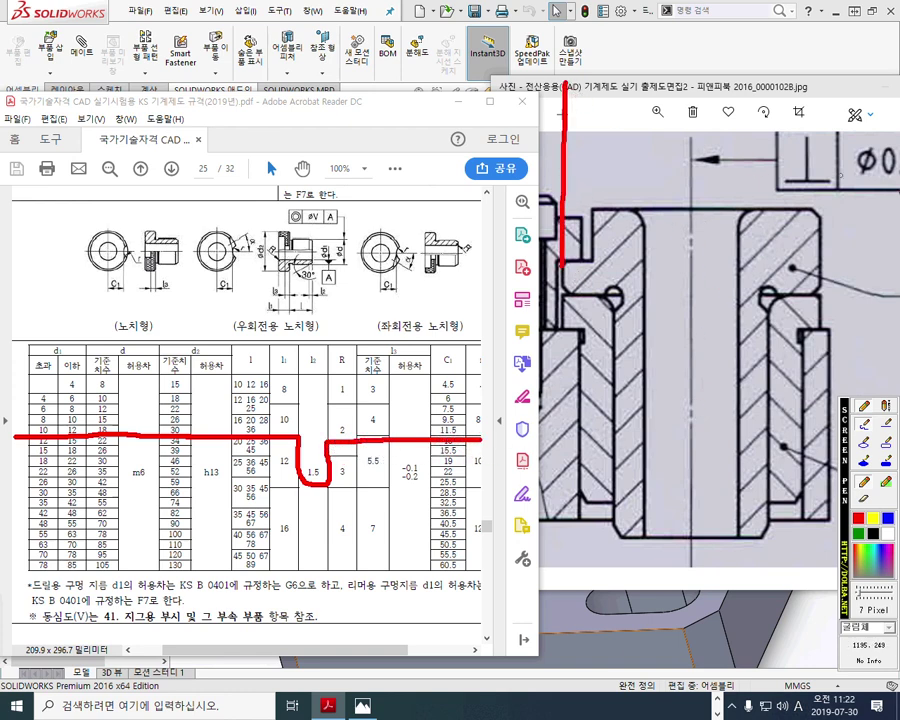
pyautogui.moveTo(820, 215); pyautogui.dragTo(818, 125)
pyautogui.moveTo(580, 114)
pyautogui.mouseDown()
pyautogui.moveTo(778, 114)
pyautogui.moveTo(814, 105)
pyautogui.moveTo(785, 136)
pyautogui.moveTo(572, 113)
pyautogui.moveTo(596, 124)
pyautogui.mouseUp()
pyautogui.moveTo(622, 42)
pyautogui.mouseDown()
pyautogui.moveTo(596, 77)
pyautogui.moveTo(672, 96)
pyautogui.mouseUp()
pyautogui.moveTo(681, 44)
pyautogui.mouseDown()
pyautogui.moveTo(706, 42)
pyautogui.moveTo(712, 56)
pyautogui.moveTo(744, 47)
pyautogui.moveTo(739, 63)
pyautogui.moveTo(766, 66)
pyautogui.moveTo(774, 34)
pyautogui.mouseUp()
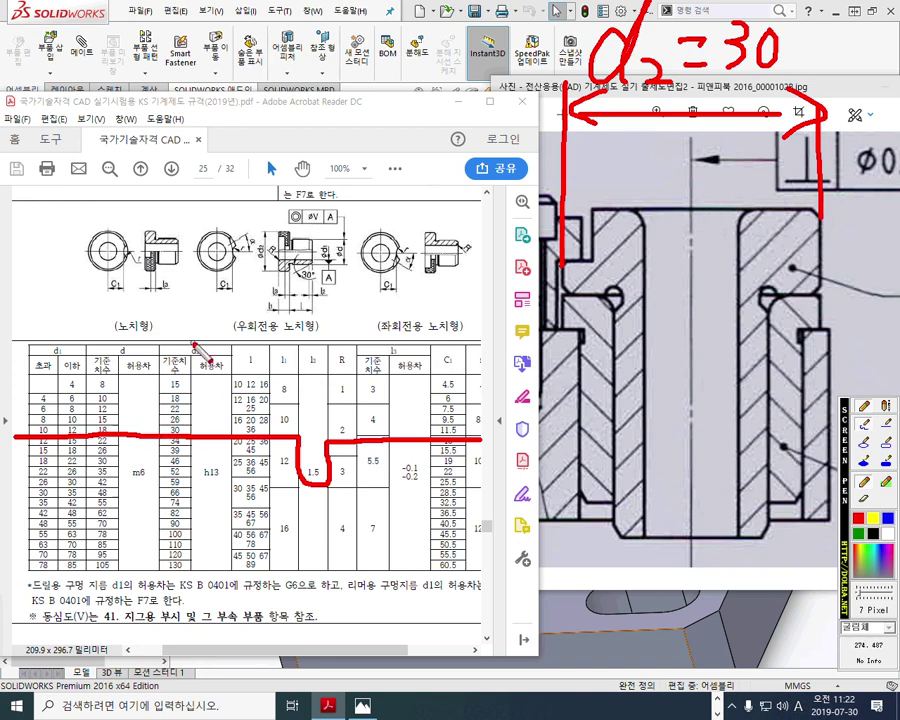
# Step: Label the table's d2 column in red and circle the values 30 and 18 in the underlined row
pyautogui.moveTo(198, 330)
pyautogui.mouseDown()
pyautogui.moveTo(204, 298)
pyautogui.moveTo(221, 350)
pyautogui.mouseUp()
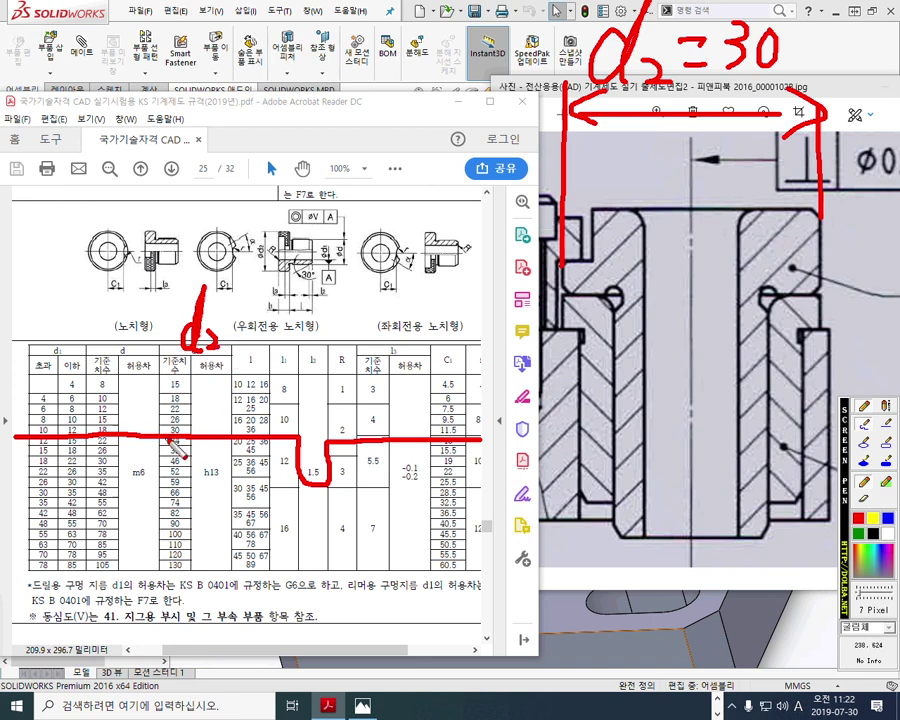
pyautogui.moveTo(160, 421)
pyautogui.mouseDown()
pyautogui.moveTo(190, 432)
pyautogui.moveTo(162, 420)
pyautogui.mouseUp()
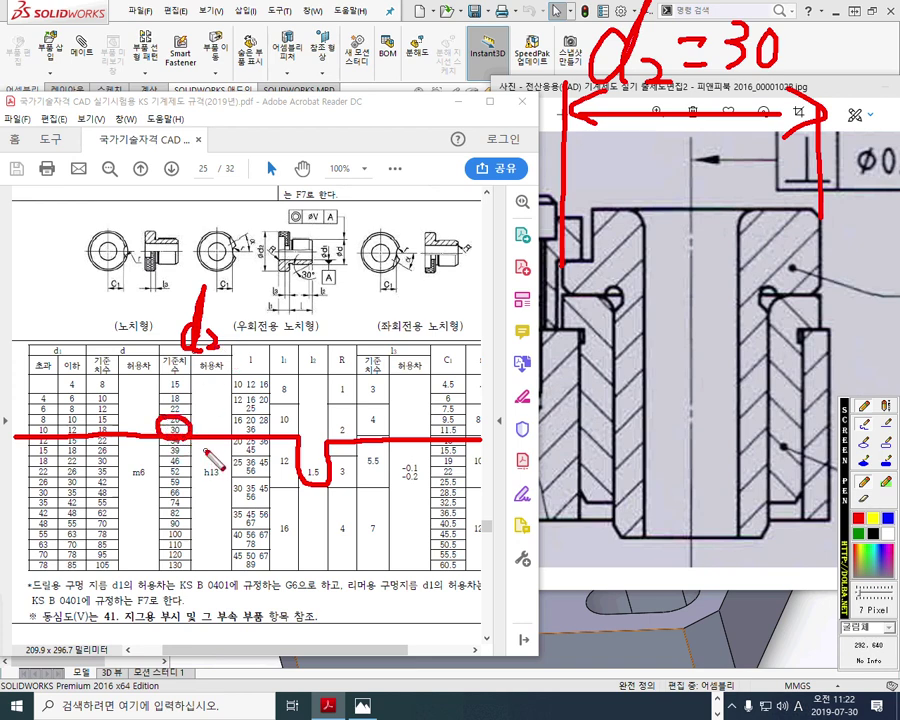
pyautogui.moveTo(112, 425)
pyautogui.mouseDown()
pyautogui.moveTo(90, 438)
pyautogui.moveTo(123, 432)
pyautogui.mouseUp()
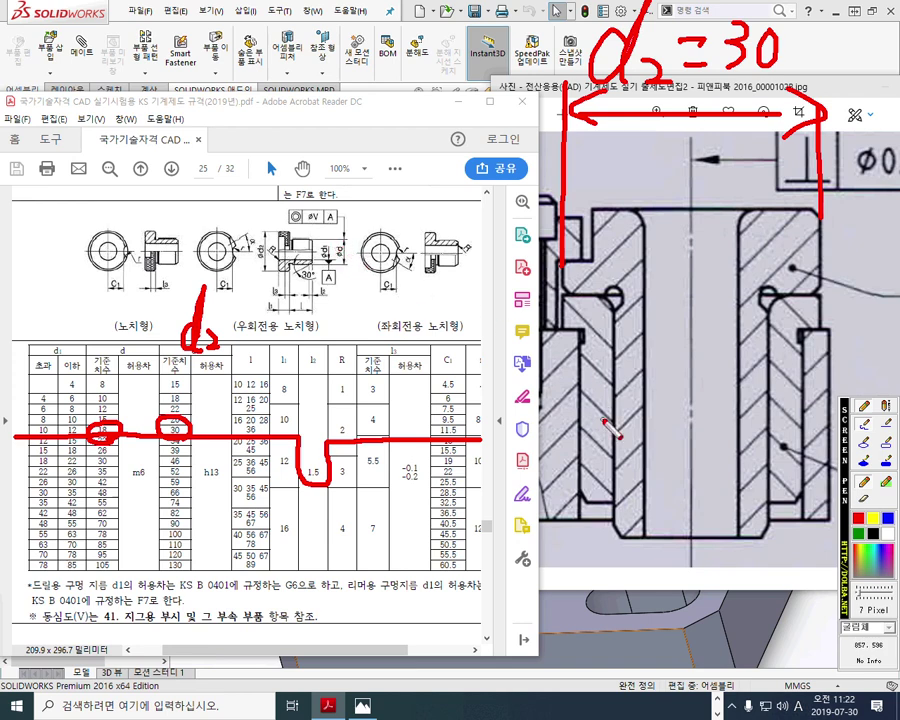
# Step: Mark the bushing shank's outer diameter below the section view with extension lines and a double arrow, labelled d = 18
pyautogui.moveTo(610, 405); pyautogui.dragTo(611, 585)
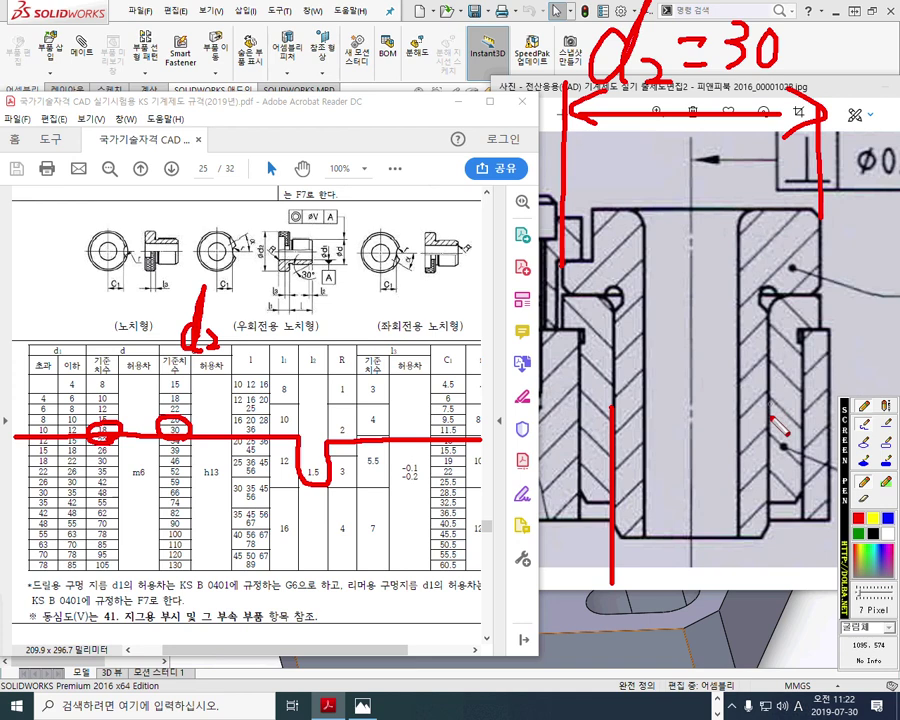
pyautogui.moveTo(770, 403); pyautogui.dragTo(770, 600)
pyautogui.moveTo(618, 563)
pyautogui.mouseDown()
pyautogui.moveTo(770, 567)
pyautogui.moveTo(752, 581)
pyautogui.moveTo(620, 562)
pyautogui.moveTo(634, 581)
pyautogui.mouseUp()
pyautogui.moveTo(698, 570); pyautogui.dragTo(686, 640)
pyautogui.moveTo(684, 595)
pyautogui.mouseDown()
pyautogui.moveTo(685, 612)
pyautogui.moveTo(716, 604)
pyautogui.mouseUp()
pyautogui.moveTo(703, 612)
pyautogui.mouseDown()
pyautogui.moveTo(722, 613)
pyautogui.moveTo(751, 648)
pyautogui.mouseUp()
pyautogui.moveTo(778, 600)
pyautogui.mouseDown()
pyautogui.moveTo(768, 640)
pyautogui.moveTo(786, 624)
pyautogui.mouseUp()
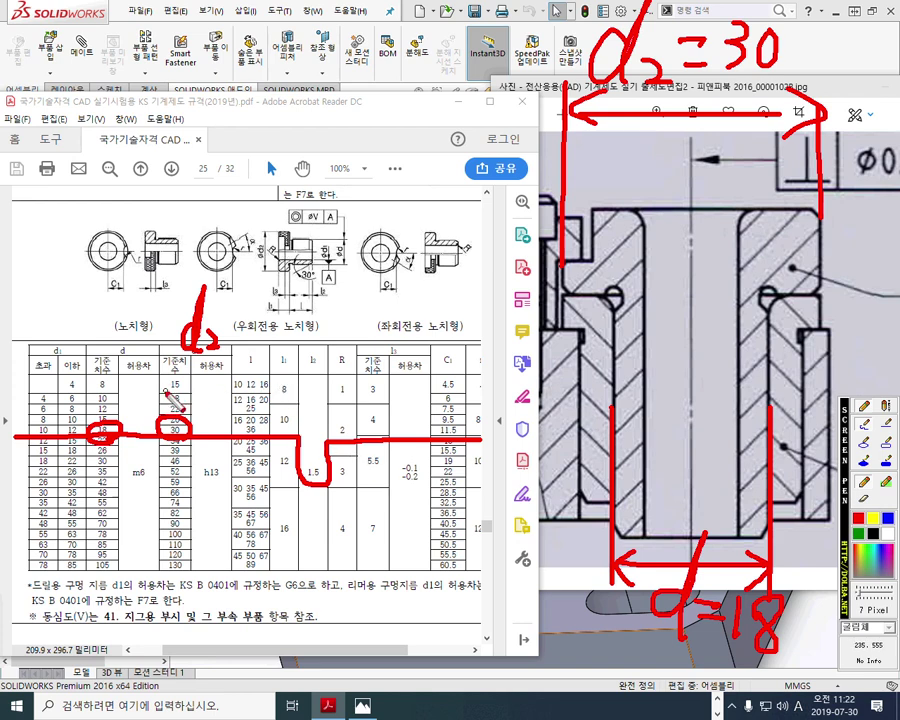
# Step: Handwrite the labels d and d1 above their columns in the size table
pyautogui.moveTo(122, 318)
pyautogui.mouseDown()
pyautogui.moveTo(127, 300)
pyautogui.moveTo(131, 345)
pyautogui.mouseUp()
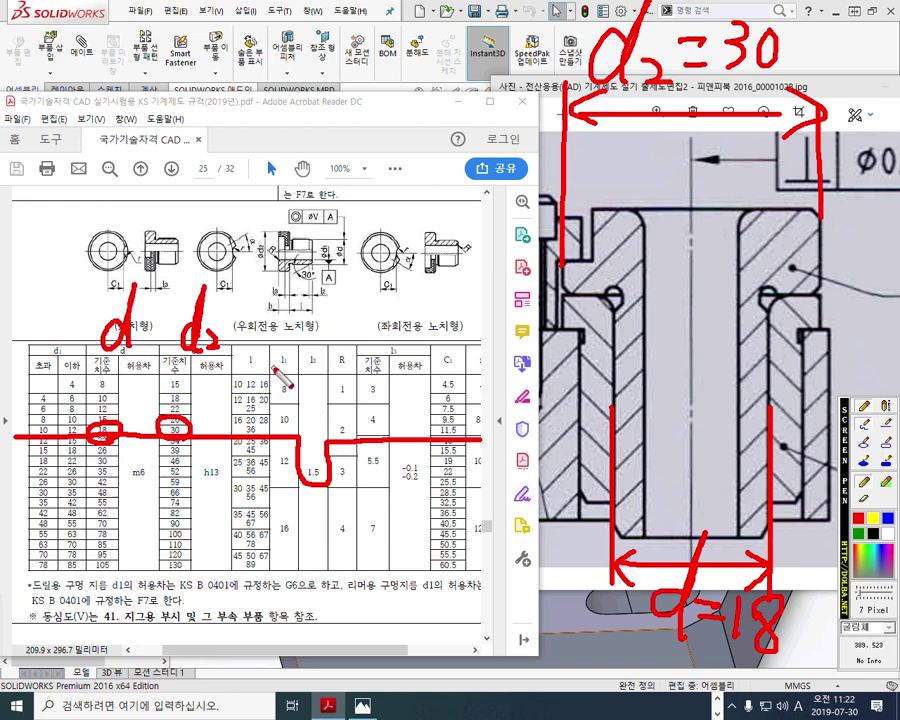
pyautogui.moveTo(64, 316); pyautogui.dragTo(66, 342)
pyautogui.moveTo(78, 282)
pyautogui.mouseDown()
pyautogui.moveTo(72, 355)
pyautogui.moveTo(82, 349)
pyautogui.mouseUp()
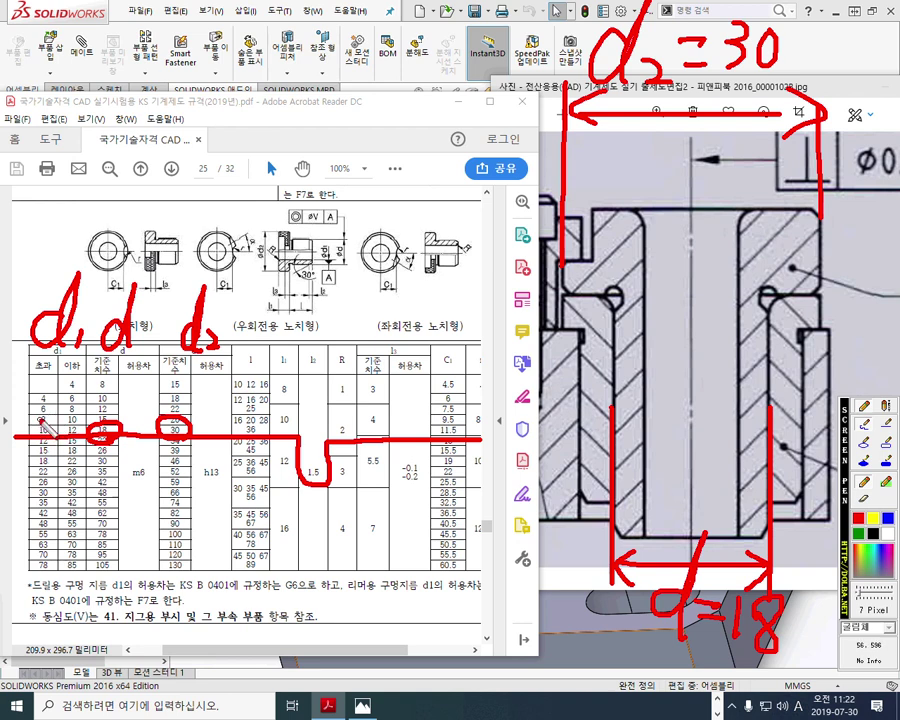
# Step: Mark the bushing's bore diameter on the section view with a double arrow, labelled d1 = φ11
pyautogui.moveTo(652, 375)
pyautogui.mouseDown()
pyautogui.moveTo(750, 374)
pyautogui.moveTo(723, 397)
pyautogui.mouseUp()
pyautogui.moveTo(658, 348); pyautogui.dragTo(659, 395)
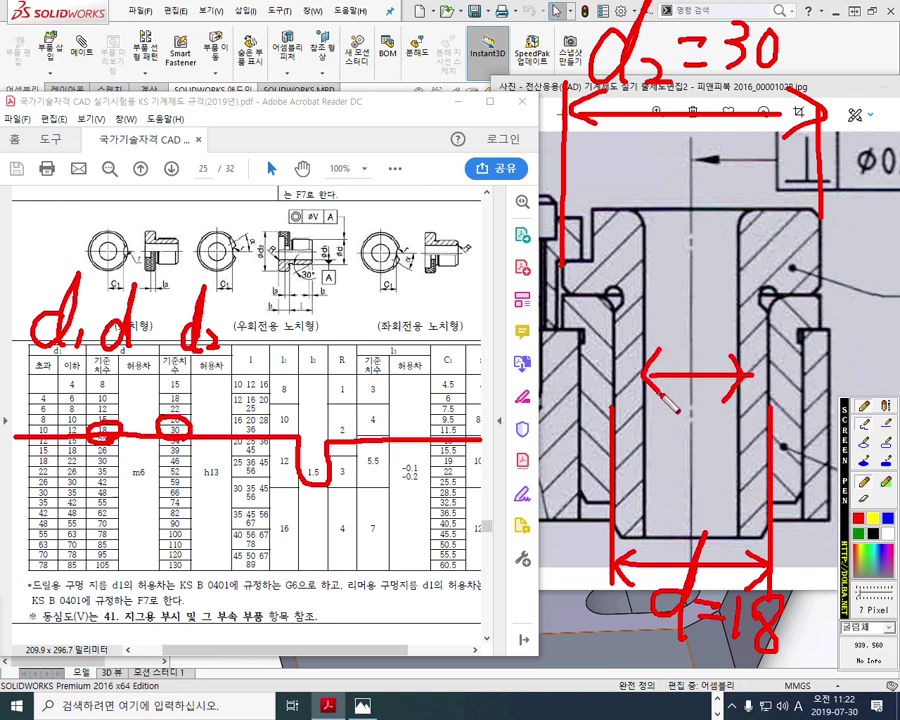
pyautogui.moveTo(676, 281)
pyautogui.mouseDown()
pyautogui.moveTo(662, 308)
pyautogui.moveTo(686, 308)
pyautogui.moveTo(676, 339)
pyautogui.moveTo(706, 351)
pyautogui.moveTo(703, 359)
pyautogui.moveTo(684, 326)
pyautogui.mouseUp()
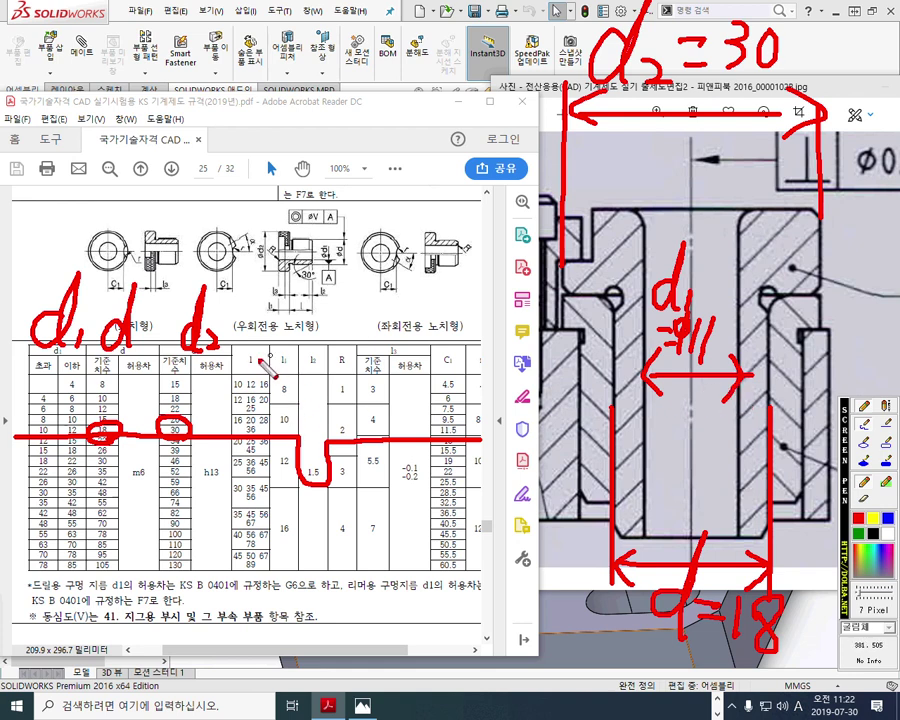
# Step: Label the table's l column and mark the bushing's length below the head on the section view as l = 28
pyautogui.moveTo(238, 362)
pyautogui.mouseDown()
pyautogui.moveTo(246, 345)
pyautogui.moveTo(265, 374)
pyautogui.mouseUp()
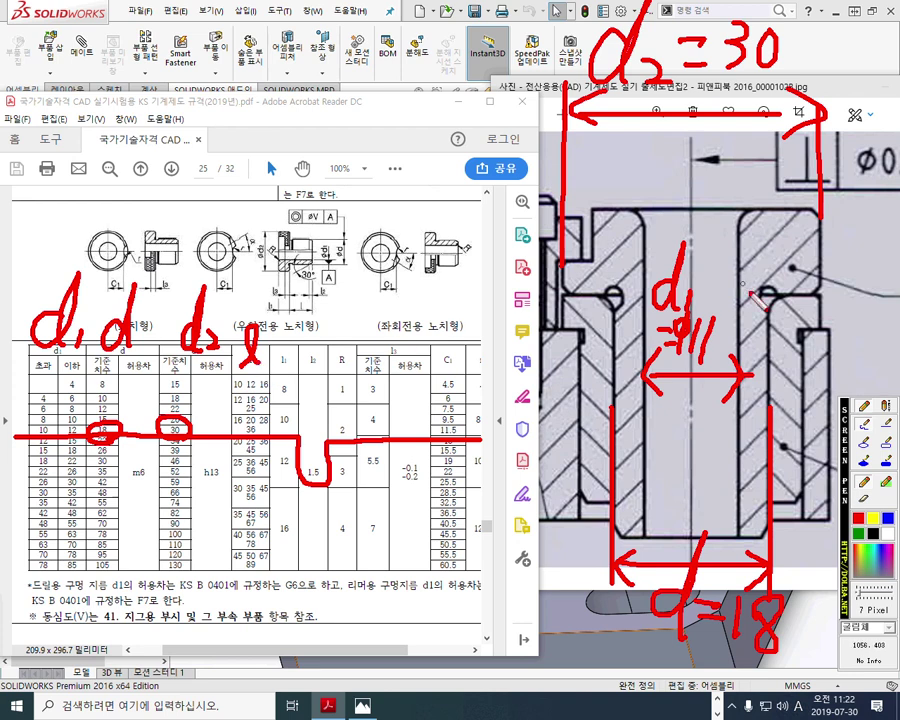
pyautogui.moveTo(775, 296); pyautogui.dragTo(826, 292)
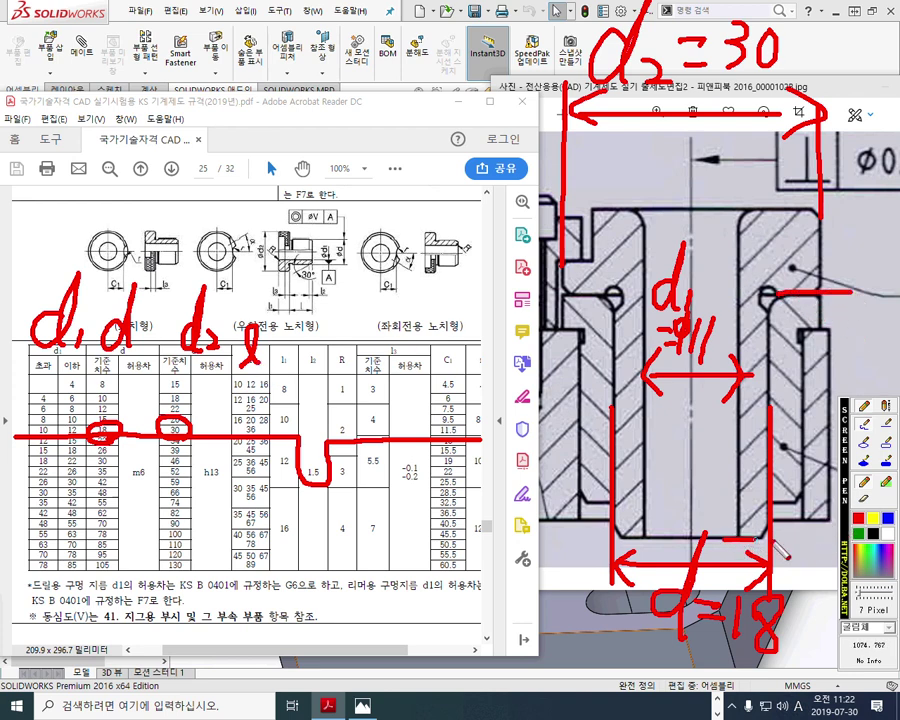
pyautogui.moveTo(801, 294); pyautogui.dragTo(807, 534)
pyautogui.moveTo(794, 513)
pyautogui.mouseDown()
pyautogui.moveTo(808, 534)
pyautogui.moveTo(825, 513)
pyautogui.mouseUp()
pyautogui.moveTo(789, 326)
pyautogui.mouseDown()
pyautogui.moveTo(799, 295)
pyautogui.moveTo(814, 325)
pyautogui.moveTo(831, 309)
pyautogui.moveTo(843, 362)
pyautogui.moveTo(860, 325)
pyautogui.mouseUp()
pyautogui.moveTo(848, 348); pyautogui.dragTo(860, 348)
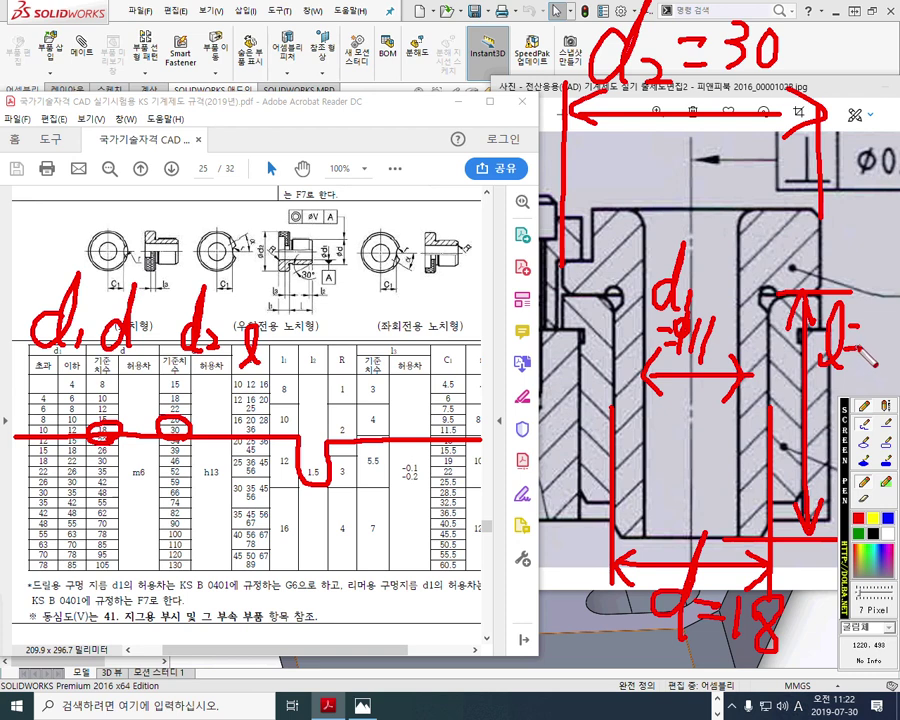
pyautogui.moveTo(870, 316)
pyautogui.mouseDown()
pyautogui.moveTo(869, 350)
pyautogui.moveTo(893, 345)
pyautogui.mouseUp()
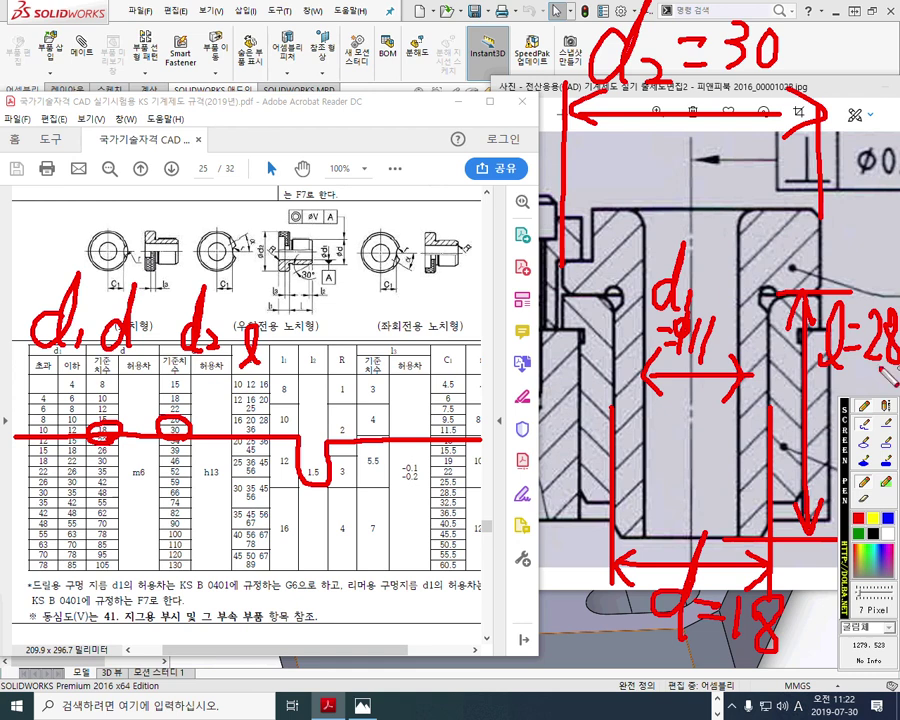
# Step: Label the table's l1 column and mark the bushing head's height on the section view with extension lines and arrows as l1 = 10
pyautogui.moveTo(276, 366)
pyautogui.mouseDown()
pyautogui.moveTo(281, 335)
pyautogui.moveTo(289, 373)
pyautogui.mouseUp()
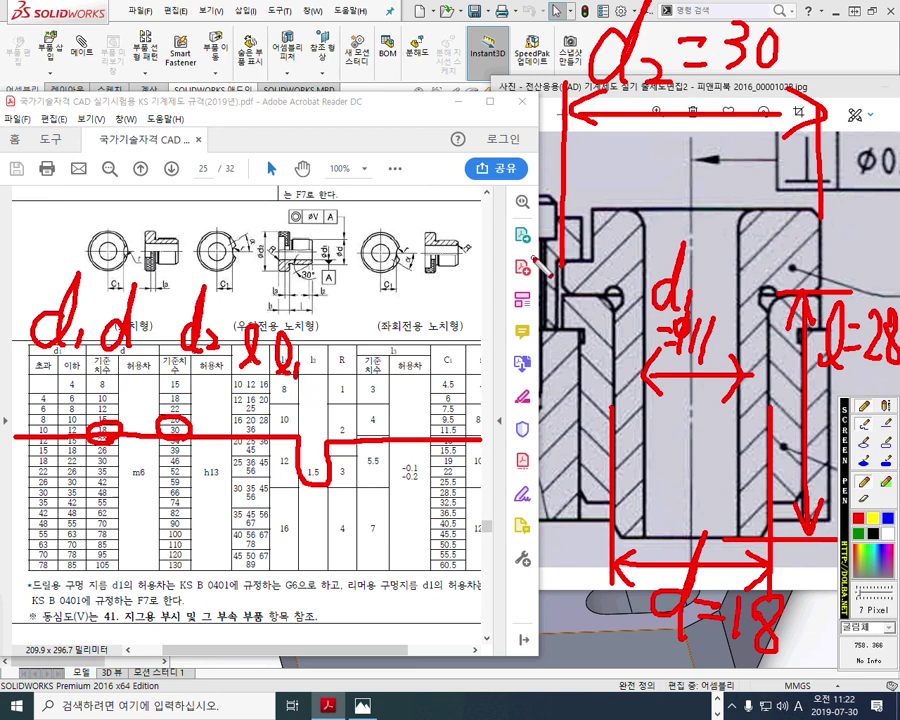
pyautogui.moveTo(620, 291); pyautogui.dragTo(480, 291)
pyautogui.moveTo(602, 200)
pyautogui.mouseDown()
pyautogui.moveTo(465, 200)
pyautogui.moveTo(500, 325)
pyautogui.mouseUp()
pyautogui.moveTo(489, 214); pyautogui.dragTo(511, 214)
pyautogui.moveTo(489, 279); pyautogui.dragTo(511, 279)
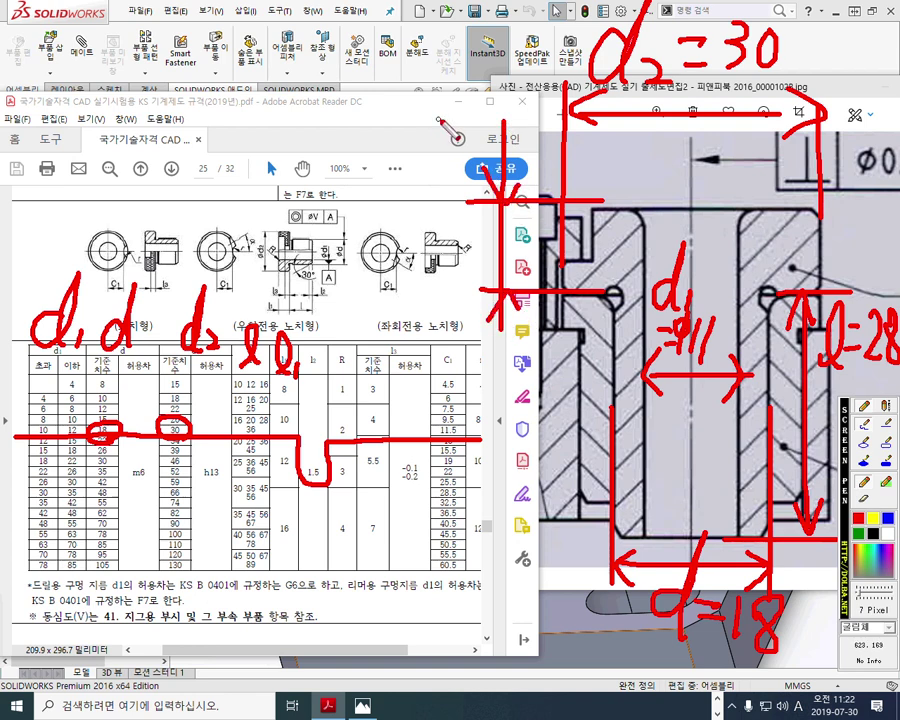
pyautogui.moveTo(378, 176)
pyautogui.mouseDown()
pyautogui.moveTo(405, 115)
pyautogui.moveTo(397, 178)
pyautogui.moveTo(414, 175)
pyautogui.moveTo(445, 136)
pyautogui.mouseUp()
pyautogui.moveTo(425, 160); pyautogui.dragTo(448, 153)
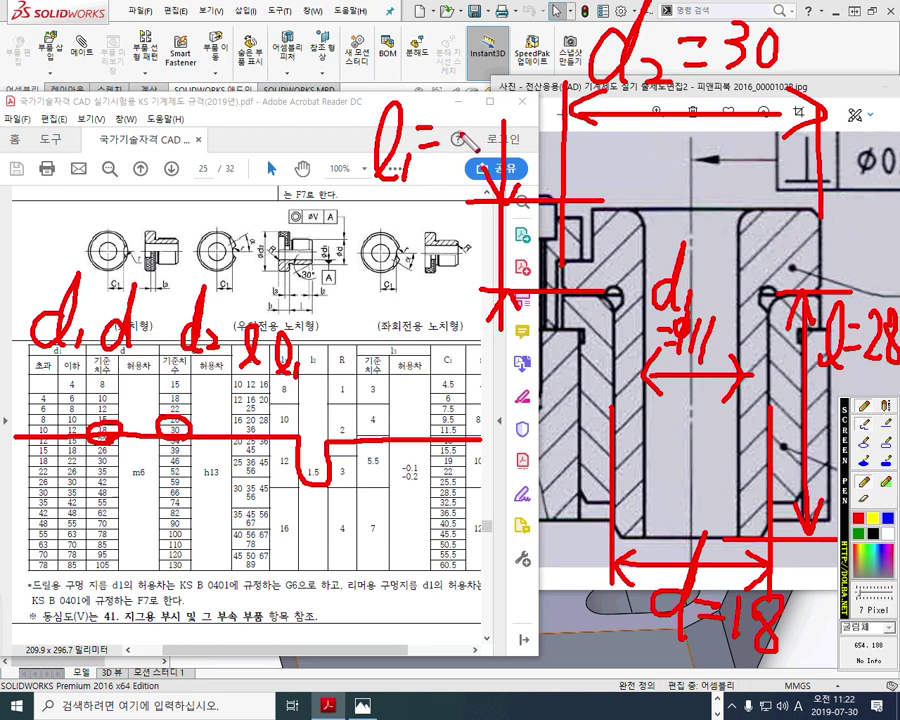
pyautogui.moveTo(469, 118)
pyautogui.mouseDown()
pyautogui.moveTo(469, 180)
pyautogui.moveTo(487, 127)
pyautogui.mouseUp()
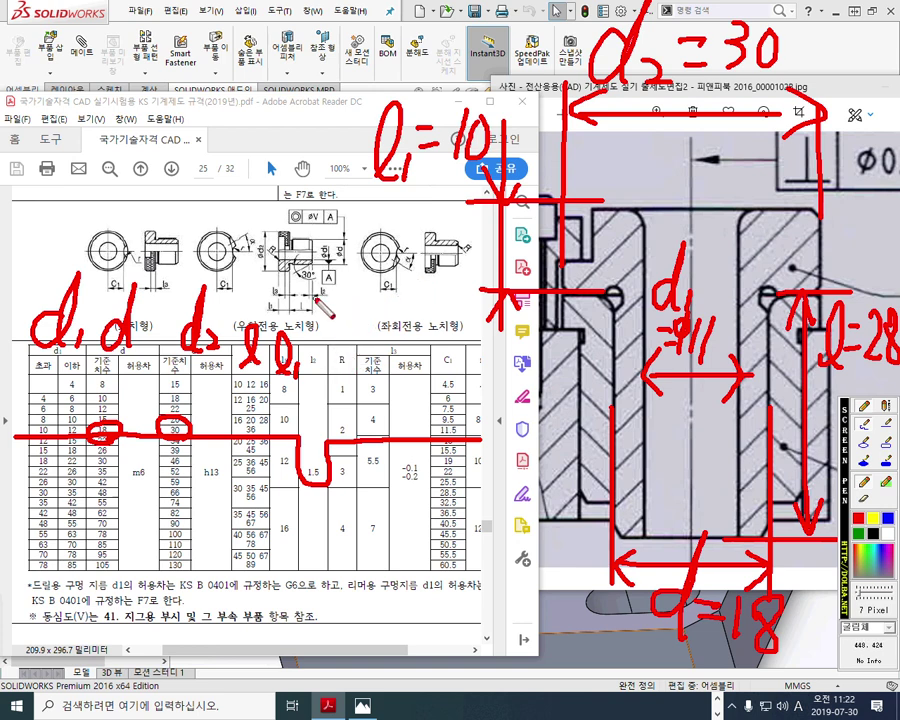
# Step: Mark the height of the chamfer at the bushing shank's lower end on the section view and label it l2 = 1.5
pyautogui.moveTo(598, 490); pyautogui.dragTo(642, 558)
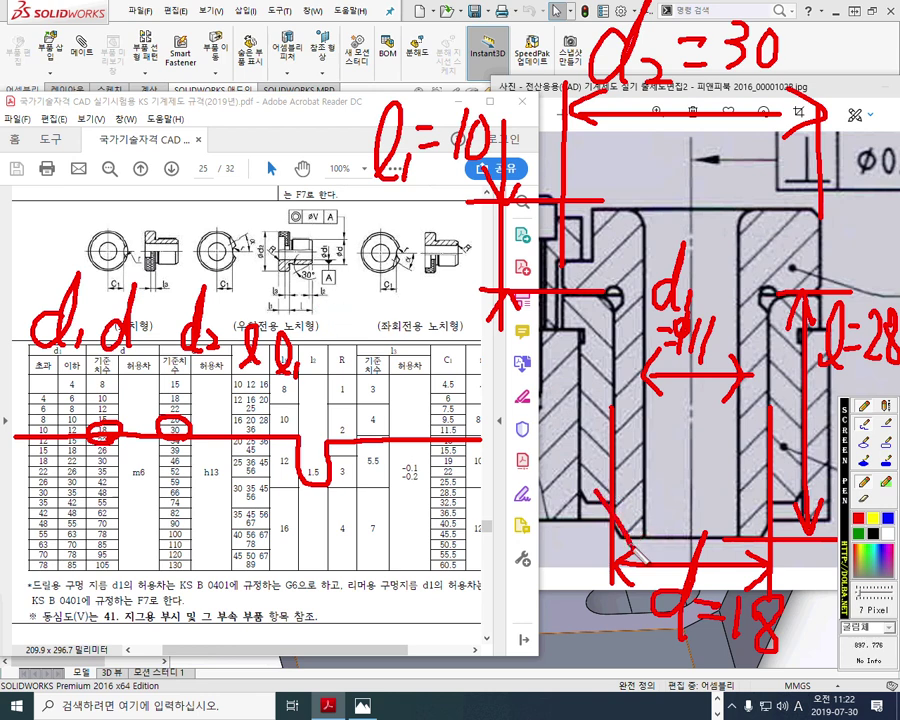
pyautogui.moveTo(600, 501); pyautogui.dragTo(551, 493)
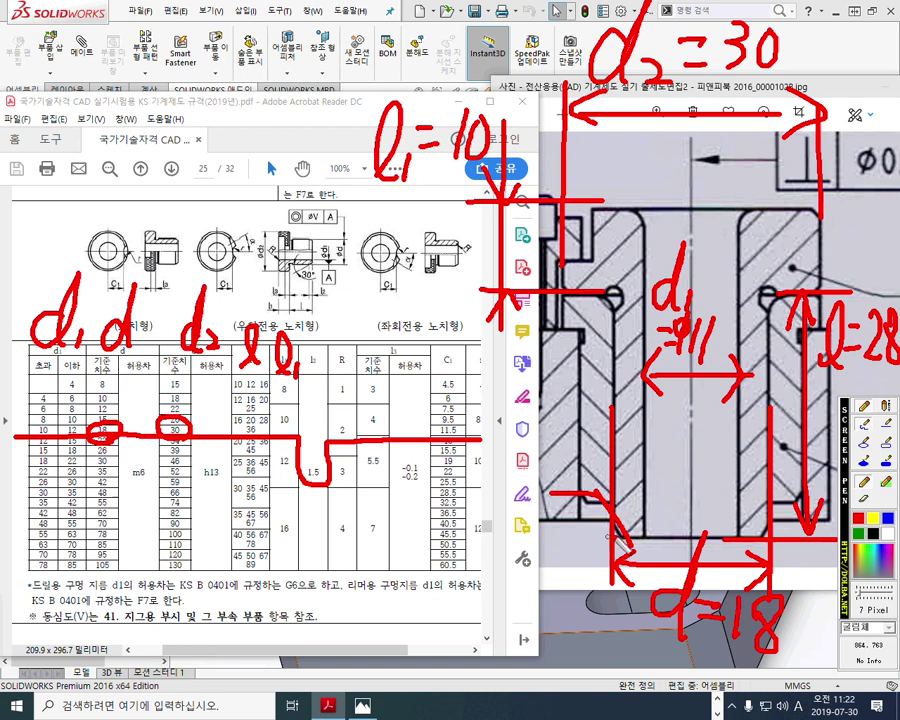
pyautogui.moveTo(560, 445); pyautogui.dragTo(560, 560)
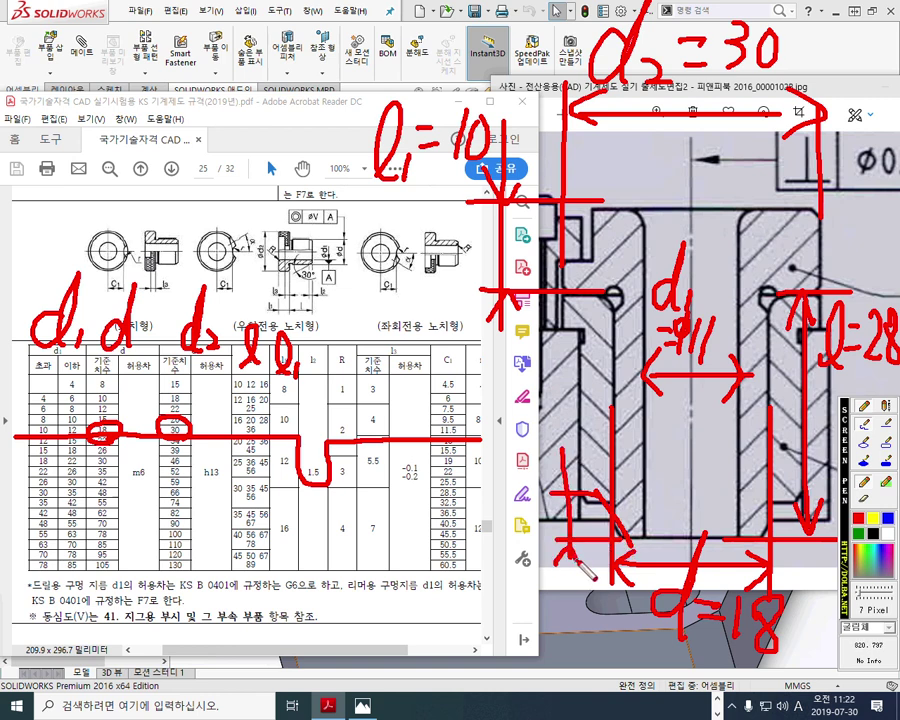
pyautogui.moveTo(450, 532)
pyautogui.mouseDown()
pyautogui.moveTo(472, 540)
pyautogui.moveTo(487, 527)
pyautogui.moveTo(493, 538)
pyautogui.moveTo(502, 504)
pyautogui.mouseUp()
pyautogui.moveTo(485, 523); pyautogui.dragTo(503, 521)
pyautogui.moveTo(531, 476); pyautogui.dragTo(530, 535)
pyautogui.moveTo(546, 480)
pyautogui.mouseDown()
pyautogui.moveTo(548, 536)
pyautogui.moveTo(560, 476)
pyautogui.mouseUp()
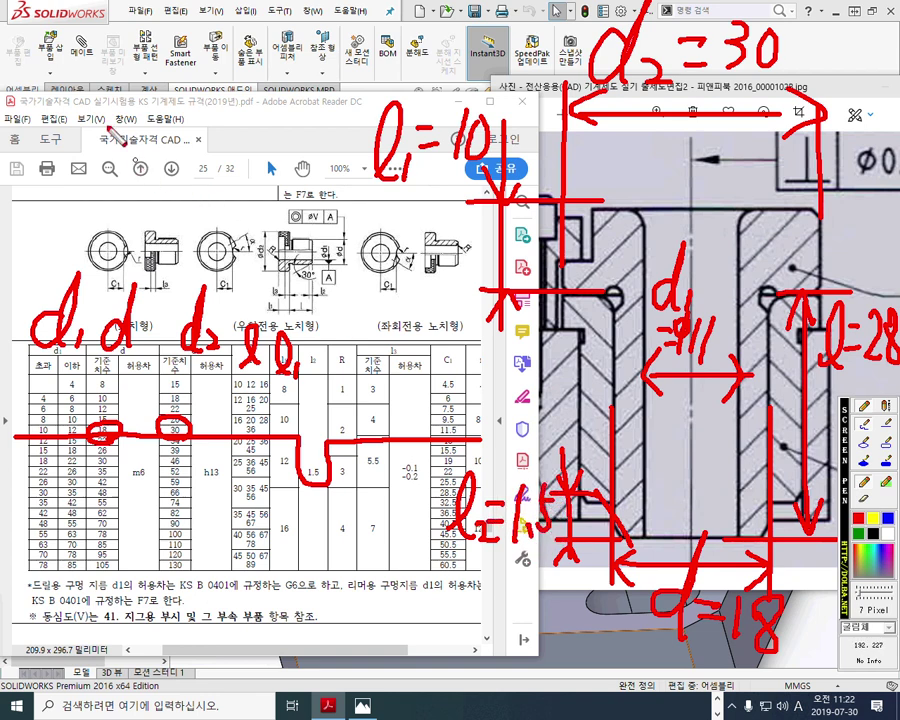
# Step: Sketch a plate outline in red with two vertical lines for the bushing shank passing through its lower edge
pyautogui.moveTo(45, 42)
pyautogui.mouseDown()
pyautogui.moveTo(229, 42)
pyautogui.moveTo(306, 178)
pyautogui.mouseUp()
pyautogui.moveTo(53, 167); pyautogui.dragTo(288, 167)
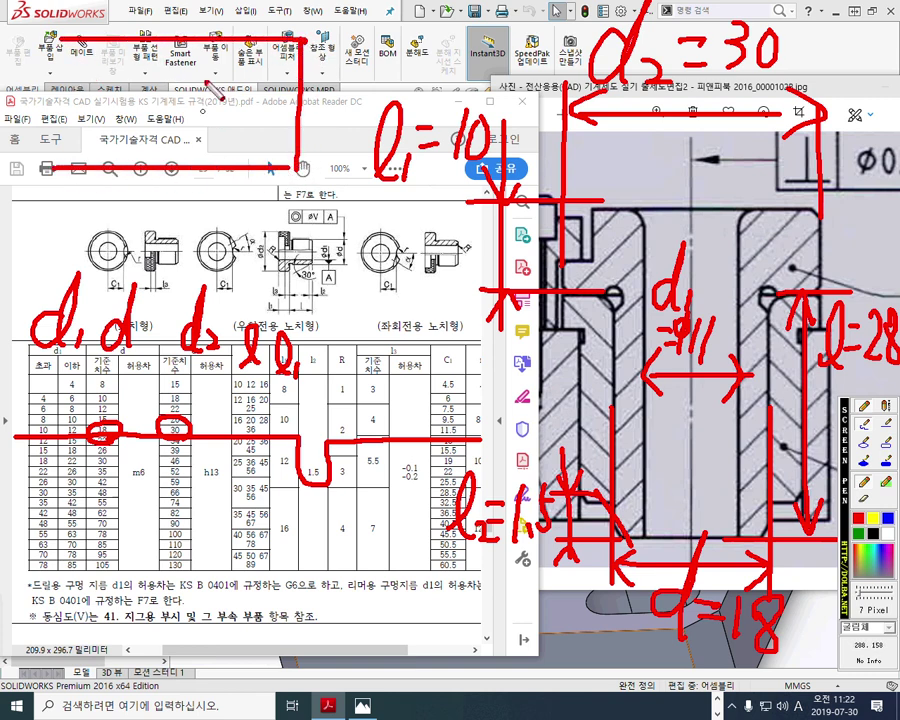
pyautogui.moveTo(223, 40); pyautogui.dragTo(223, 196)
pyautogui.moveTo(144, 12)
pyautogui.mouseDown()
pyautogui.moveTo(149, 197)
pyautogui.moveTo(158, 198)
pyautogui.mouseUp()
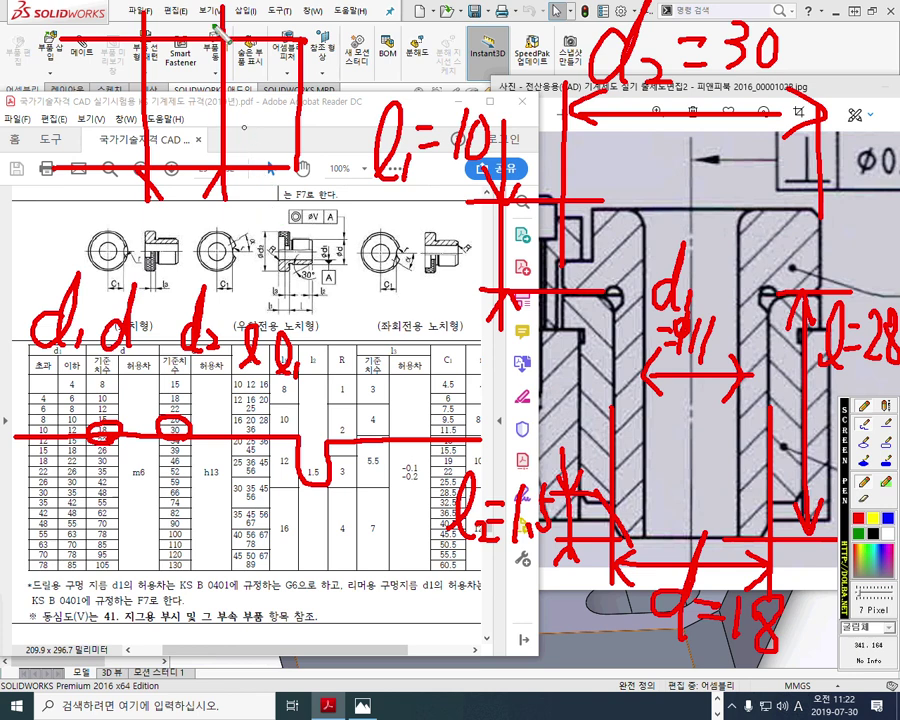
# Step: Trace the sketched shank and its chamfered end in green, mark its projection below the plate, and cross that distance out
pyautogui.moveTo(229, 10)
pyautogui.mouseDown()
pyautogui.moveTo(225, 155)
pyautogui.moveTo(205, 196)
pyautogui.mouseUp()
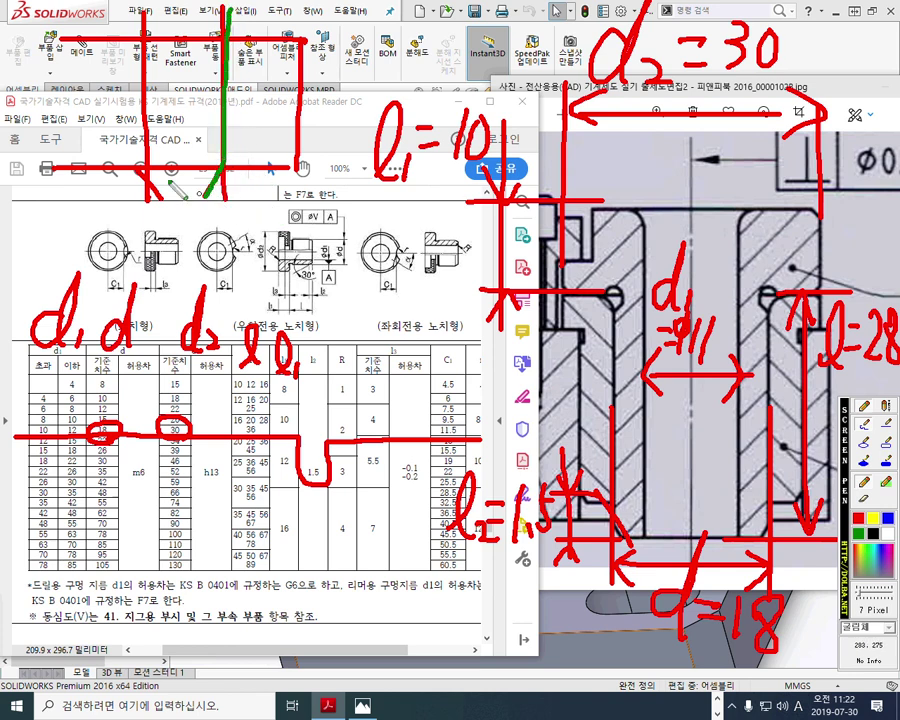
pyautogui.moveTo(145, 158); pyautogui.dragTo(165, 197)
pyautogui.moveTo(143, 8)
pyautogui.mouseDown()
pyautogui.moveTo(146, 163)
pyautogui.moveTo(215, 198)
pyautogui.mouseUp()
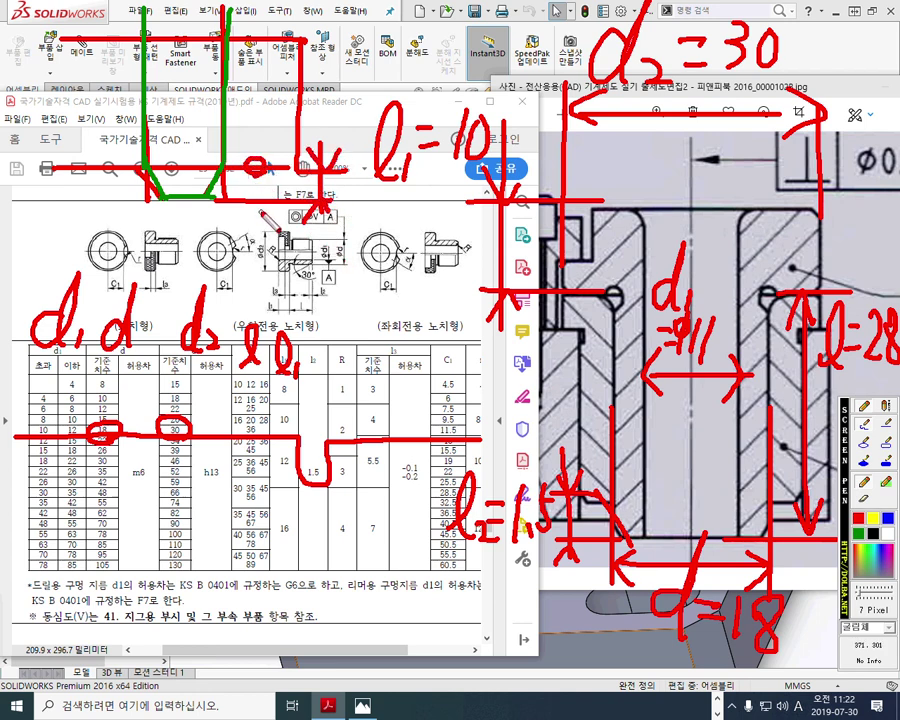
pyautogui.moveTo(264, 216)
pyautogui.mouseDown()
pyautogui.moveTo(254, 188)
pyautogui.moveTo(262, 230)
pyautogui.mouseUp()
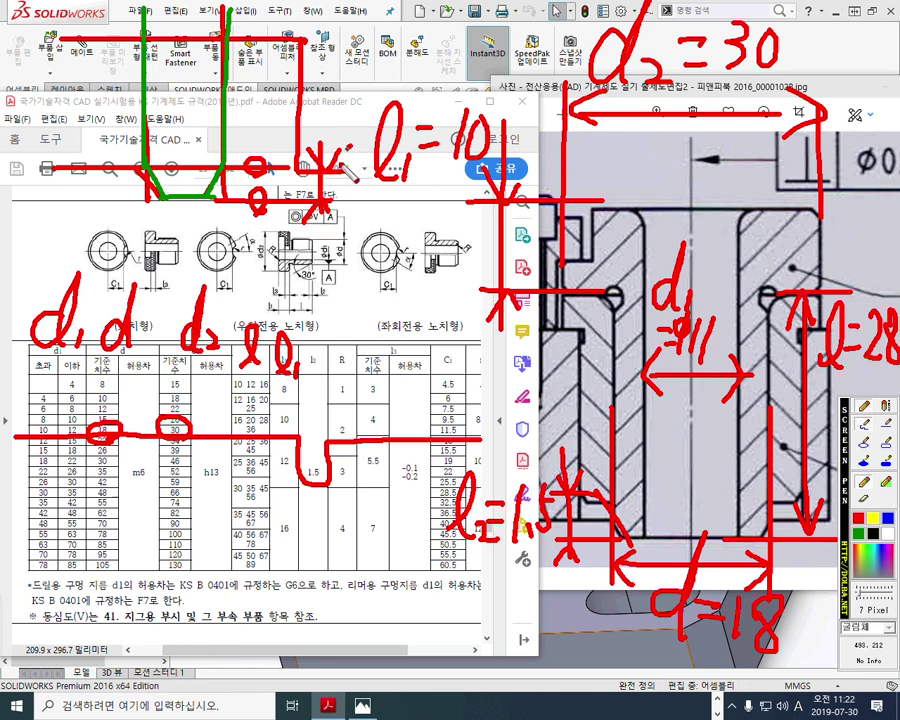
pyautogui.moveTo(322, 172); pyautogui.dragTo(374, 242)
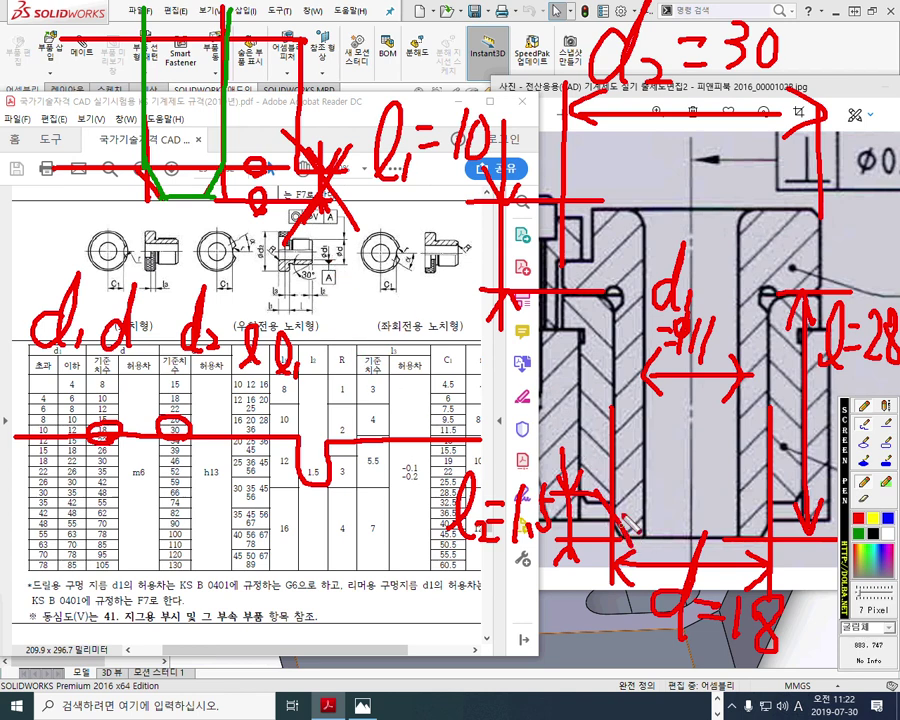
# Step: Mark the shank end's chamfer angle as 30° on the section view and circle the 30° dimension in the KS figure
pyautogui.moveTo(588, 467); pyautogui.dragTo(549, 387)
pyautogui.moveTo(567, 434)
pyautogui.mouseDown()
pyautogui.moveTo(586, 404)
pyautogui.moveTo(610, 411)
pyautogui.mouseUp()
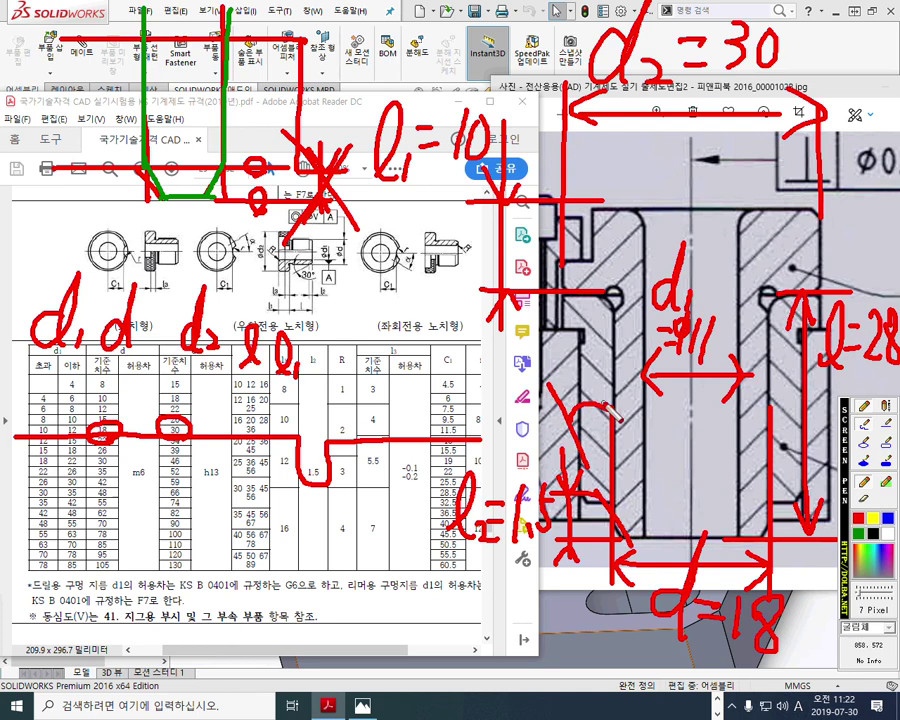
pyautogui.moveTo(555, 350)
pyautogui.mouseDown()
pyautogui.moveTo(575, 371)
pyautogui.moveTo(559, 387)
pyautogui.moveTo(599, 364)
pyautogui.mouseUp()
pyautogui.moveTo(316, 262)
pyautogui.mouseDown()
pyautogui.moveTo(298, 282)
pyautogui.moveTo(318, 288)
pyautogui.mouseUp()
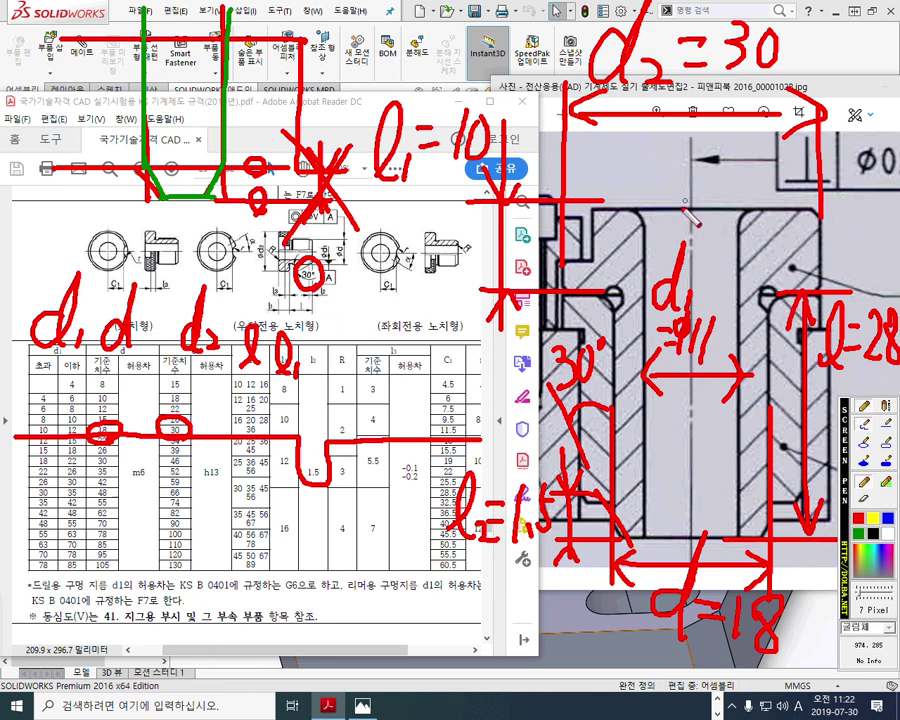
# Step: Point out the bore's upper edge radius on the section view, label it R, and circle the R column heading and figure label
pyautogui.moveTo(647, 171); pyautogui.dragTo(666, 210)
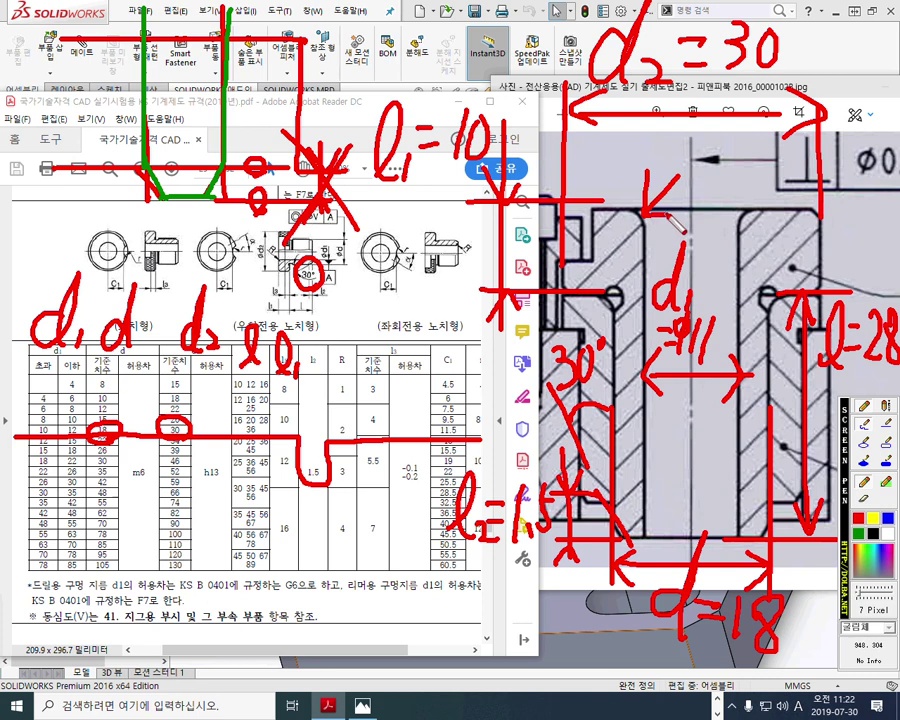
pyautogui.moveTo(685, 148)
pyautogui.mouseDown()
pyautogui.moveTo(686, 207)
pyautogui.moveTo(708, 158)
pyautogui.moveTo(690, 180)
pyautogui.moveTo(716, 201)
pyautogui.mouseUp()
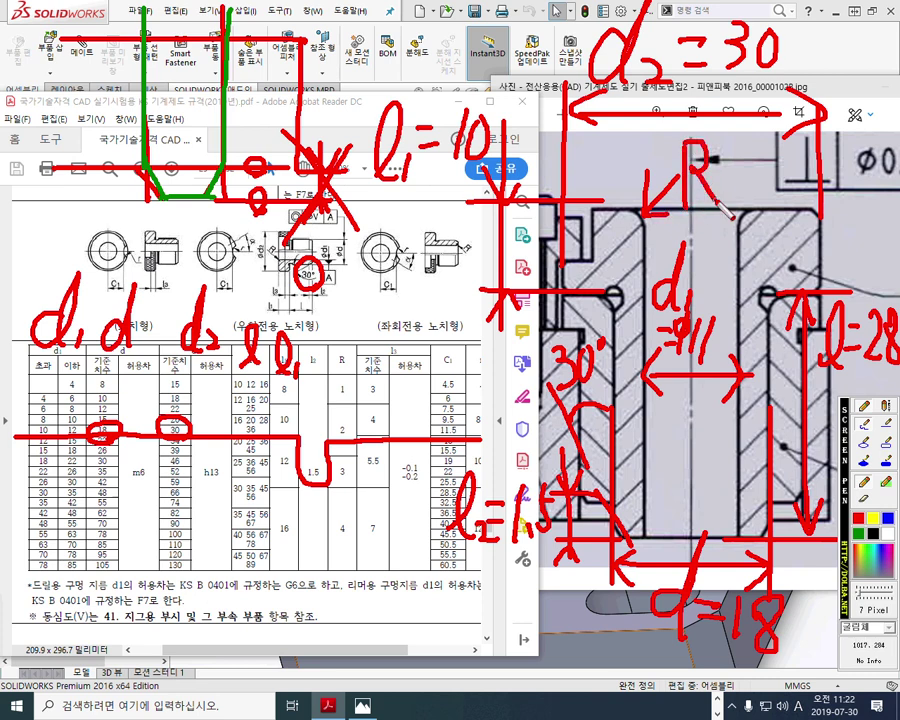
pyautogui.moveTo(343, 328)
pyautogui.mouseDown()
pyautogui.moveTo(331, 352)
pyautogui.moveTo(352, 381)
pyautogui.mouseUp()
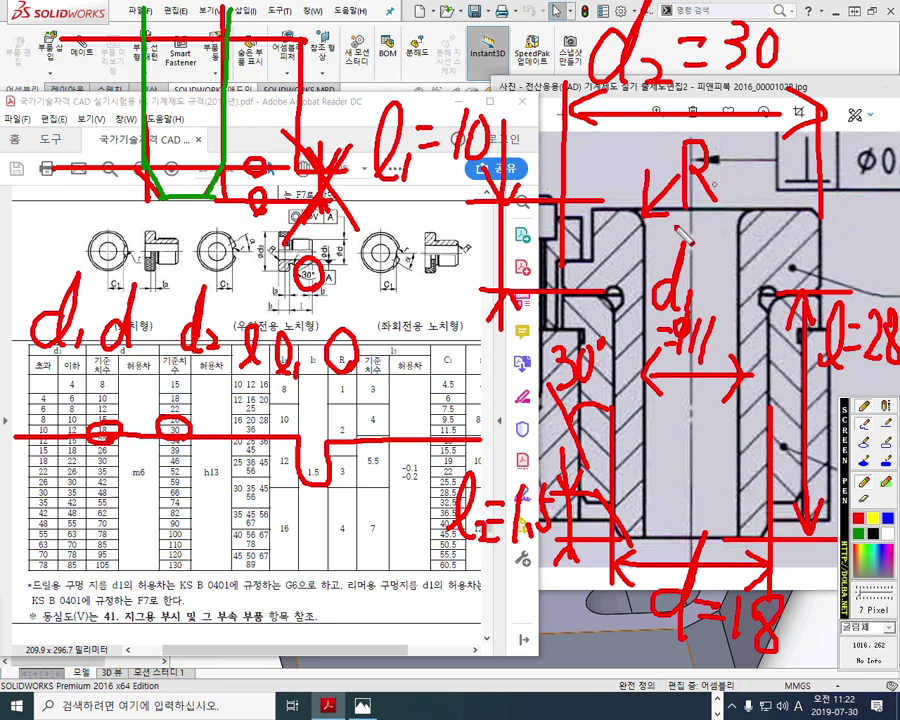
pyautogui.moveTo(455, 232)
pyautogui.mouseDown()
pyautogui.moveTo(415, 220)
pyautogui.moveTo(400, 300)
pyautogui.moveTo(455, 291)
pyautogui.mouseUp()
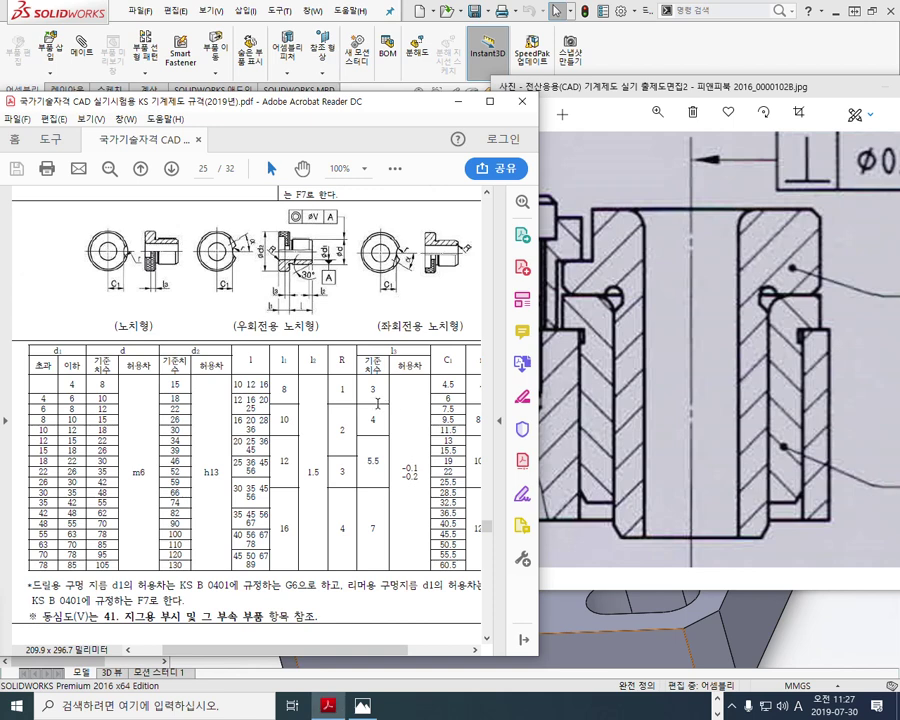
# Step: Circle the l3, C1 and r columns of the KS size table with the screen pen, and clear the mark
pyautogui.moveTo(355, 650); pyautogui.dragTo(395, 652)
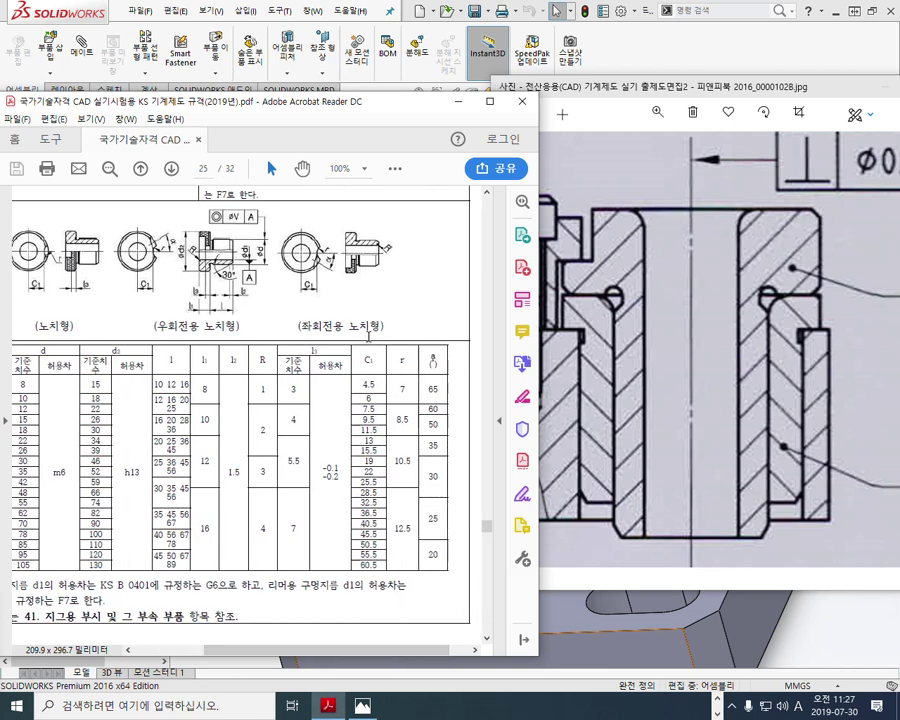
pyautogui.press('F12')
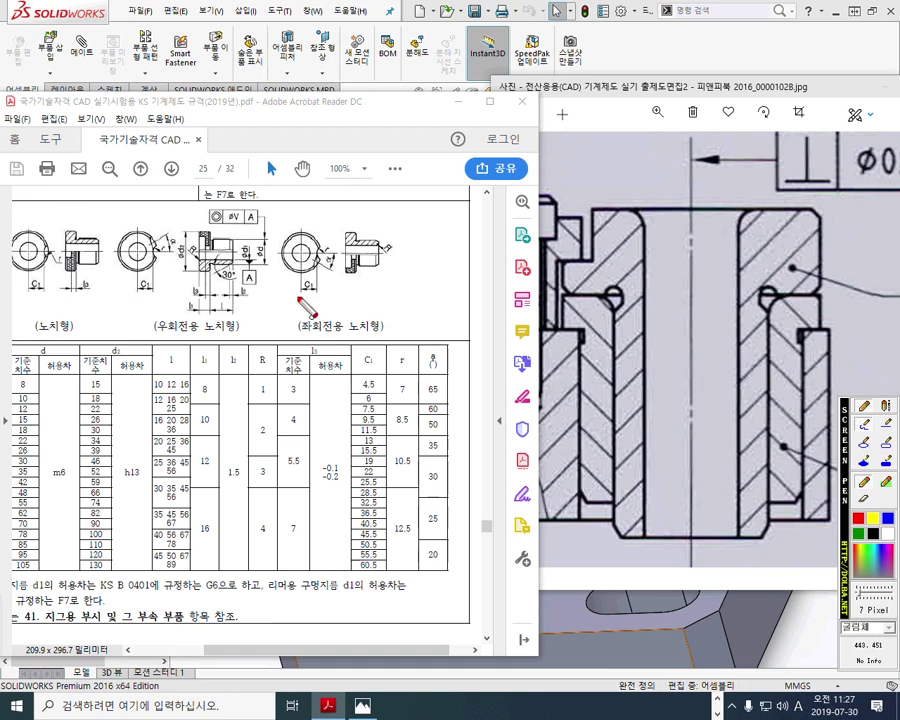
pyautogui.moveTo(289, 287)
pyautogui.mouseDown()
pyautogui.moveTo(301, 560)
pyautogui.moveTo(340, 300)
pyautogui.moveTo(324, 292)
pyautogui.mouseUp()
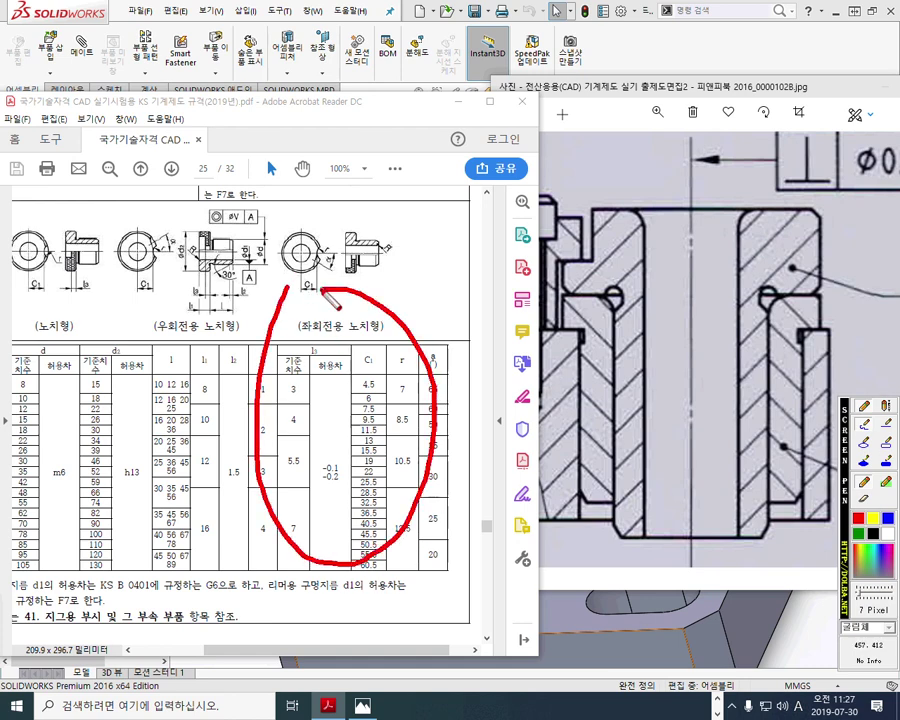
pyautogui.press('Escape')
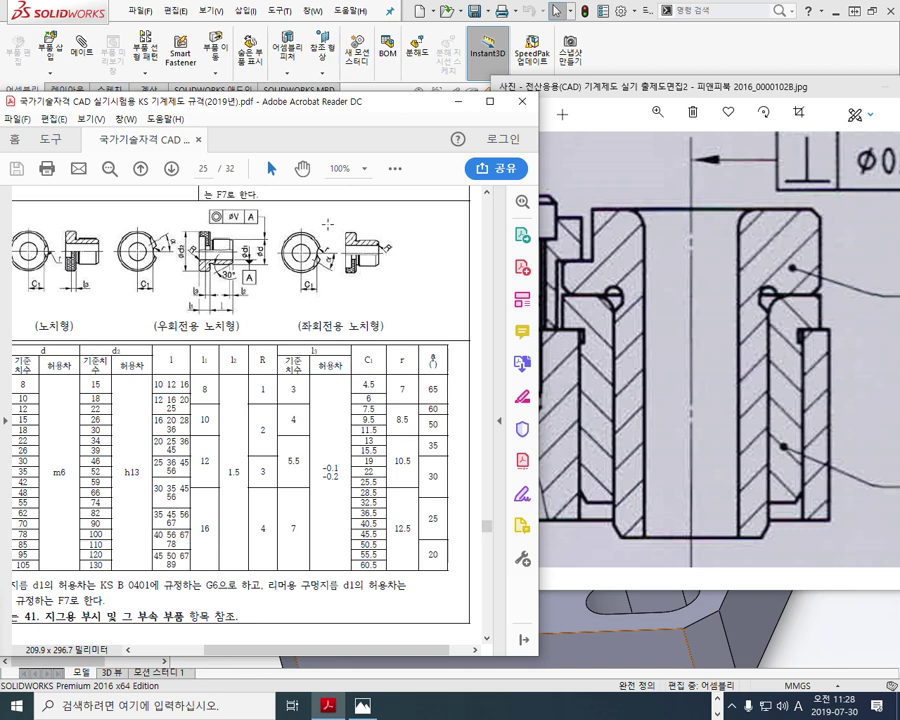
# Step: Enlarge the KS figures to 200%, circle the R label on the left-rotation notched bushing, and clear the mark
pyautogui.keyDown('ctrl'); pyautogui.scroll(3, 320, 224); pyautogui.keyUp('ctrl')
pyautogui.press('F12')
pyautogui.moveTo(454, 238); pyautogui.dragTo(465, 297)
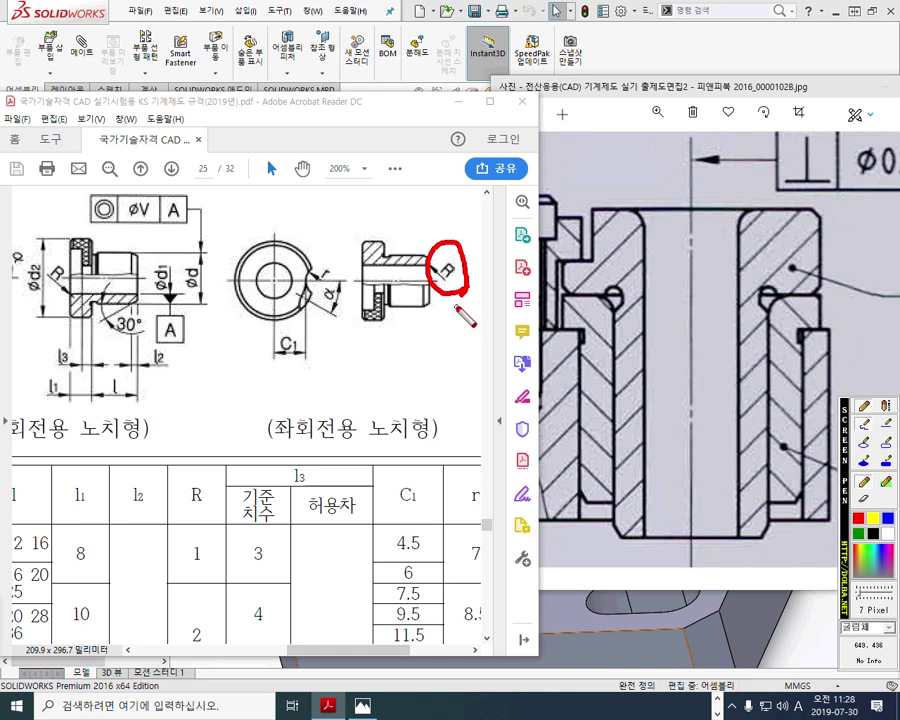
pyautogui.press('F12')
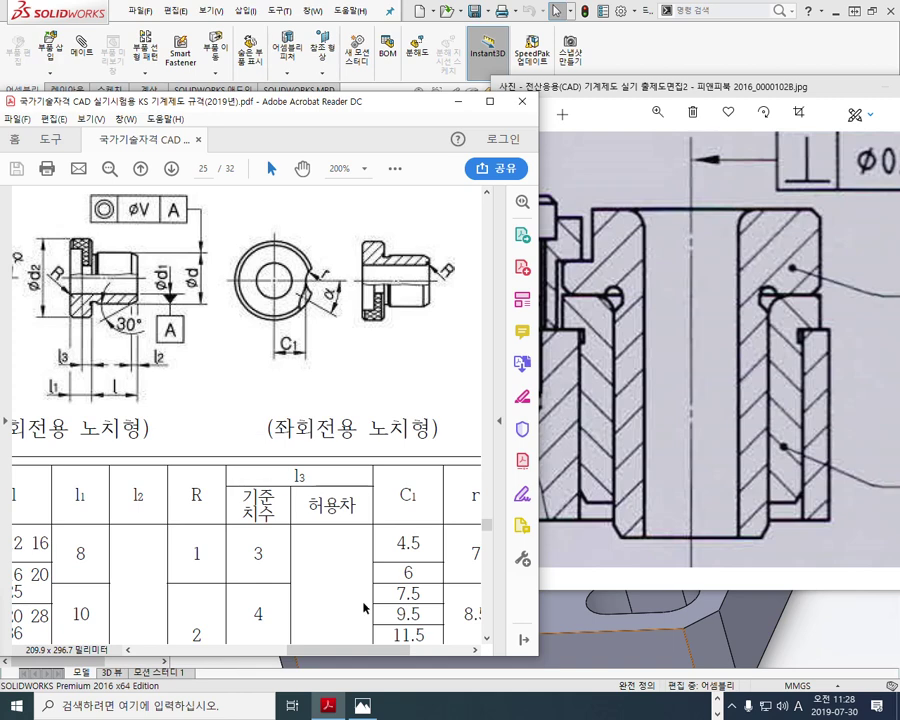
# Step: Enlarge the right-rotation notched bushing figure to 400%, trace the bore corner at its shank end, and clear the mark
pyautogui.moveTo(384, 649); pyautogui.dragTo(332, 650)
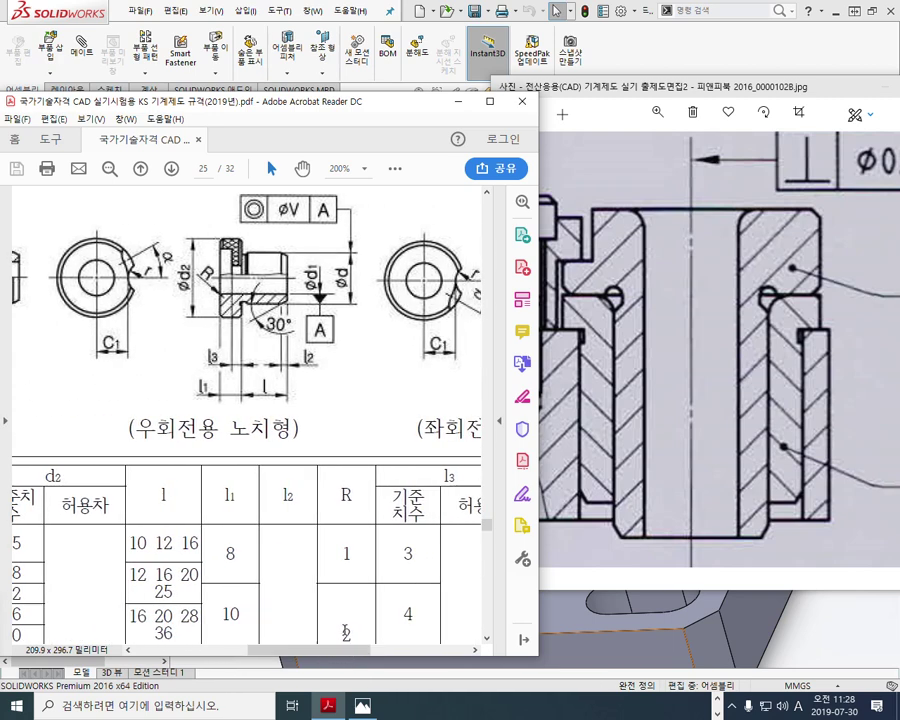
pyautogui.keyDown('ctrl'); pyautogui.scroll(2, 315, 284); pyautogui.keyUp('ctrl')
pyautogui.press('F12')
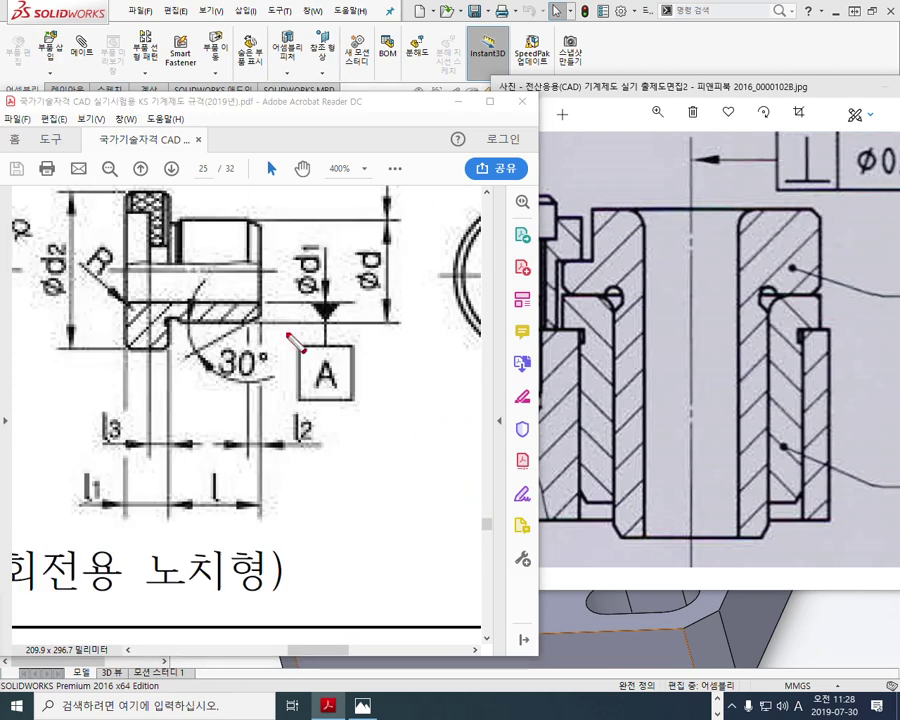
pyautogui.moveTo(217, 303)
pyautogui.mouseDown()
pyautogui.moveTo(263, 300)
pyautogui.moveTo(268, 322)
pyautogui.mouseUp()
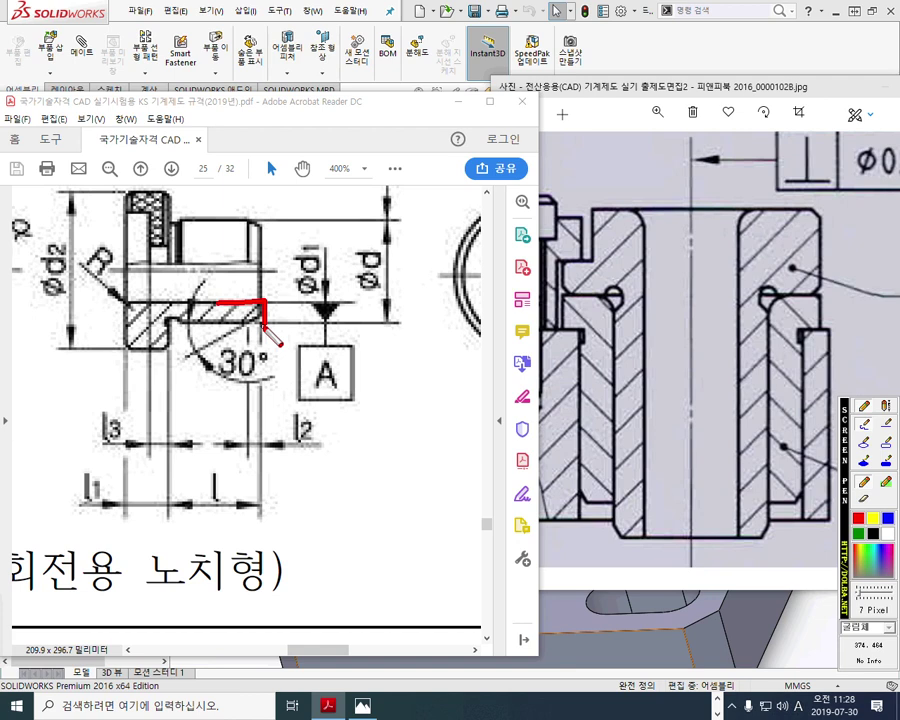
pyautogui.press('F12')
# Step: Mark the rounded bore edge at the left-rotation notched bushing's shank end, circle its R label, and clear the marks
pyautogui.moveTo(318, 650)
pyautogui.mouseDown()
pyautogui.moveTo(397, 647)
pyautogui.moveTo(378, 645)
pyautogui.mouseUp()
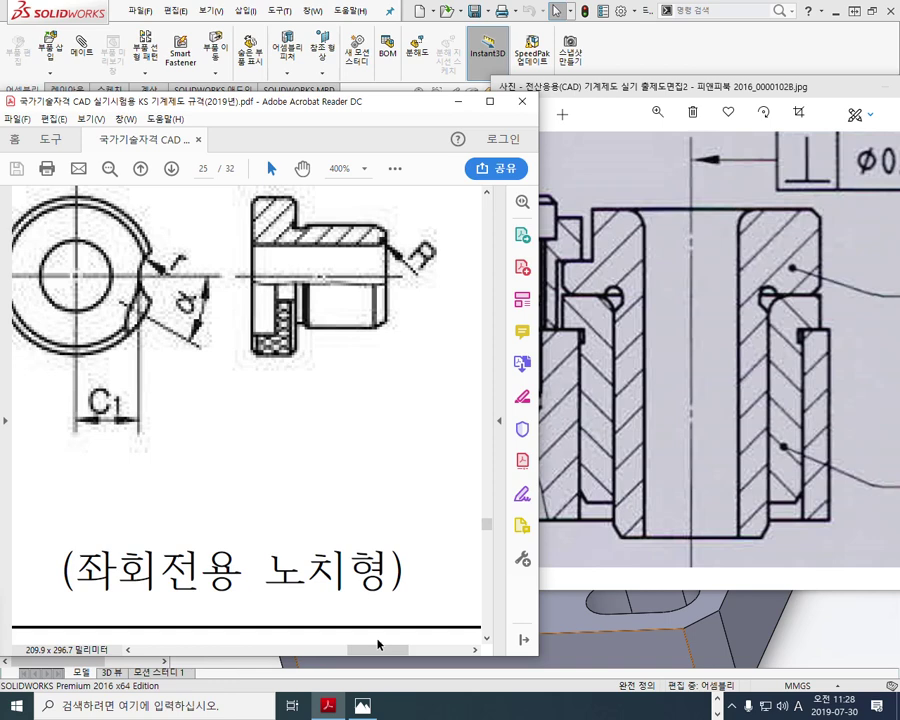
pyautogui.press('F12')
pyautogui.moveTo(373, 250); pyautogui.dragTo(386, 234)
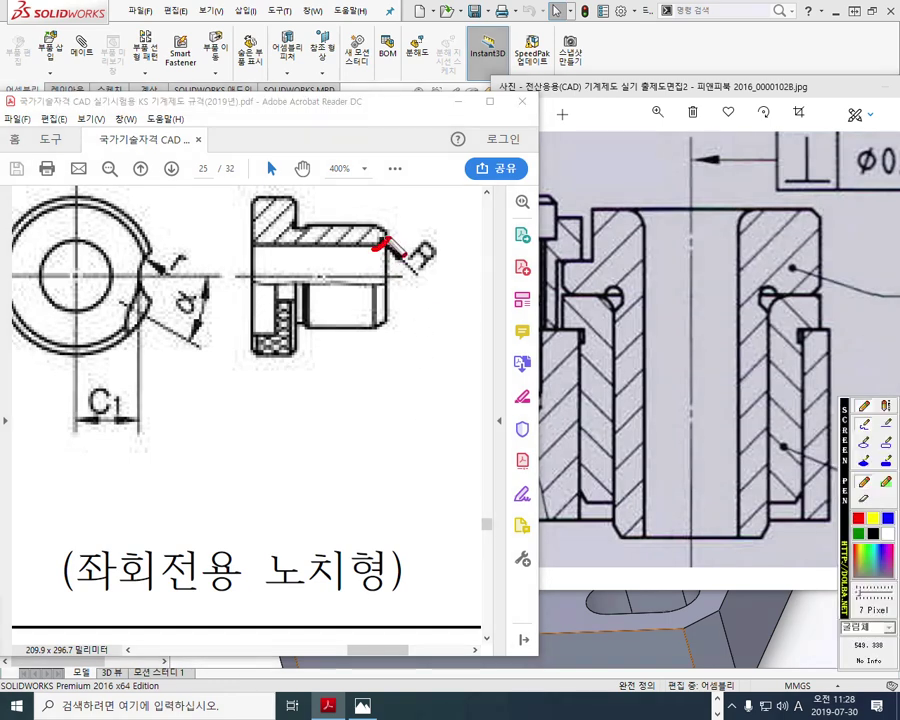
pyautogui.moveTo(440, 267); pyautogui.dragTo(437, 287)
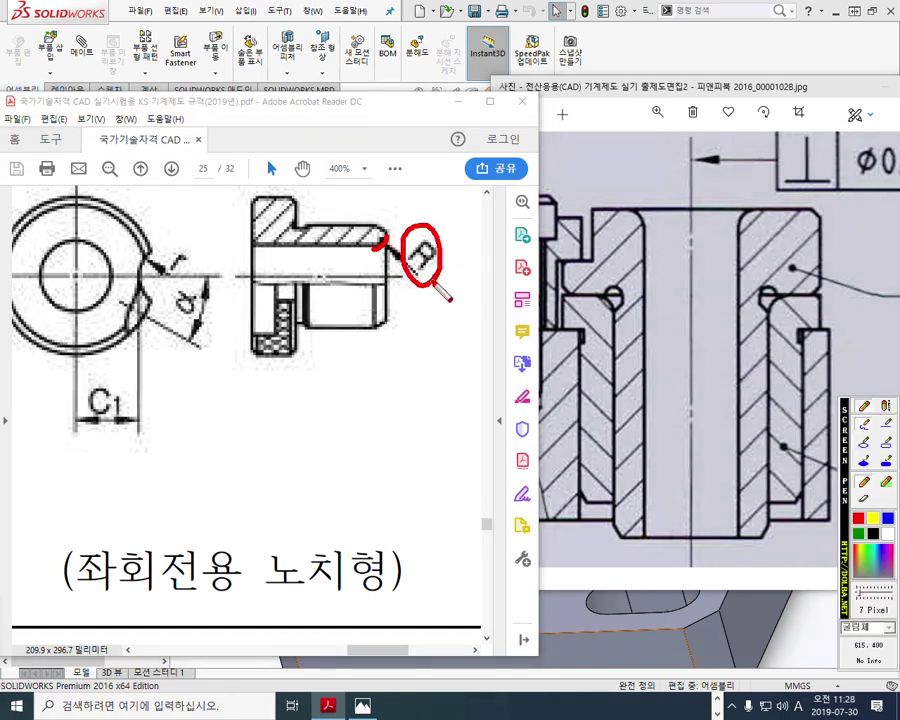
pyautogui.press('F12')
# Step: Circle the R label at the head-side bore edge of the right-rotation notched bushing figure, and clear the mark
pyautogui.moveTo(388, 655); pyautogui.dragTo(290, 652)
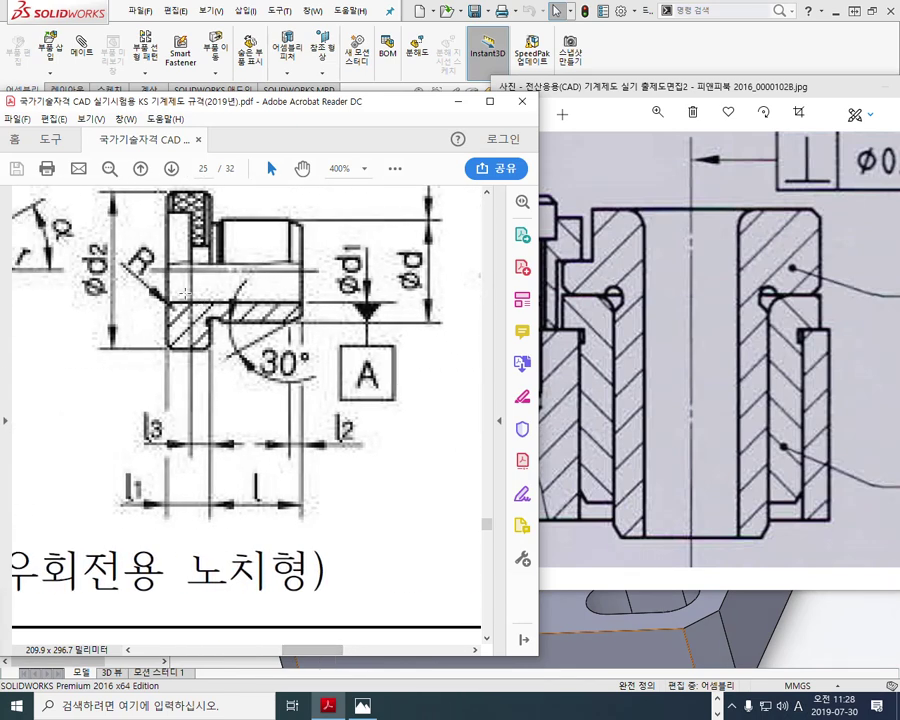
pyautogui.press('F12')
pyautogui.moveTo(164, 300)
pyautogui.mouseDown()
pyautogui.moveTo(114, 245)
pyautogui.moveTo(152, 252)
pyautogui.moveTo(163, 298)
pyautogui.mouseUp()
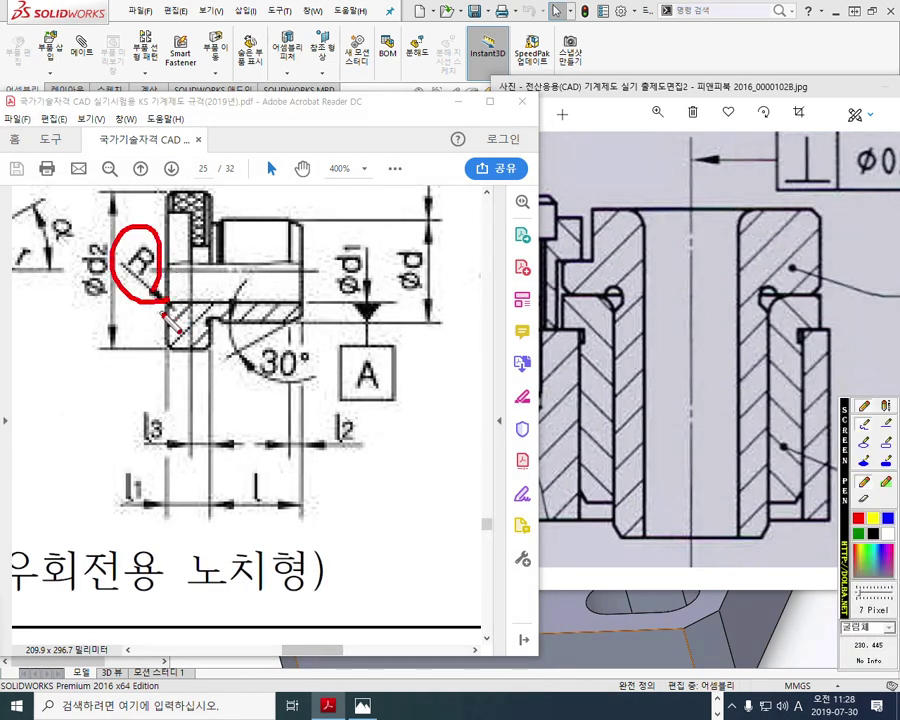
pyautogui.press('F12')
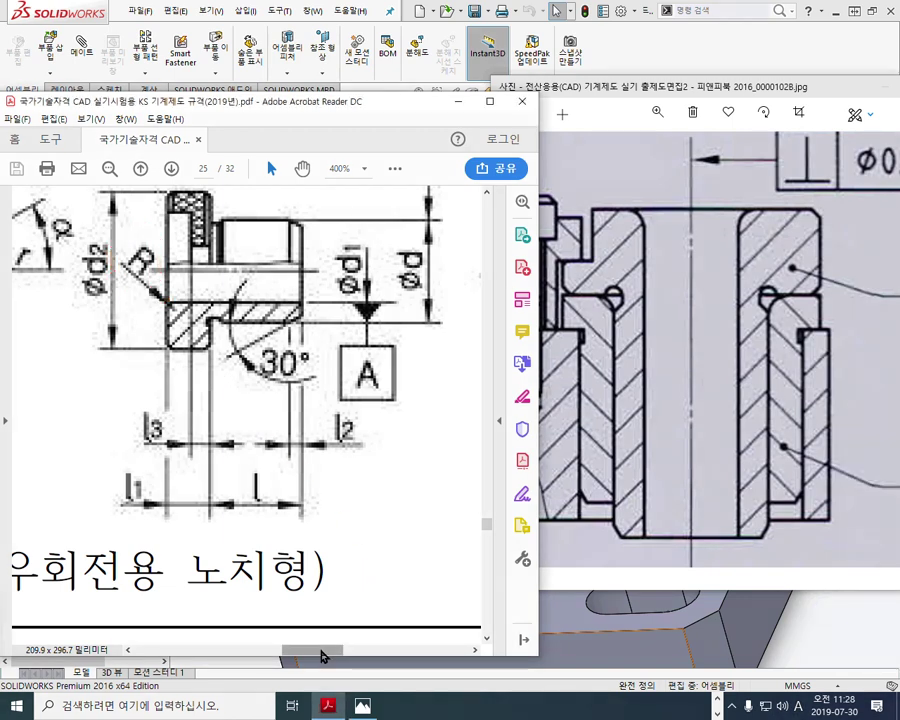
# Step: Set the KS standard aside, enlarge the bushing's head in the section view, and annotate its undercut with r1 and 1x45°
pyautogui.moveTo(276, 106); pyautogui.dragTo(0, 108)
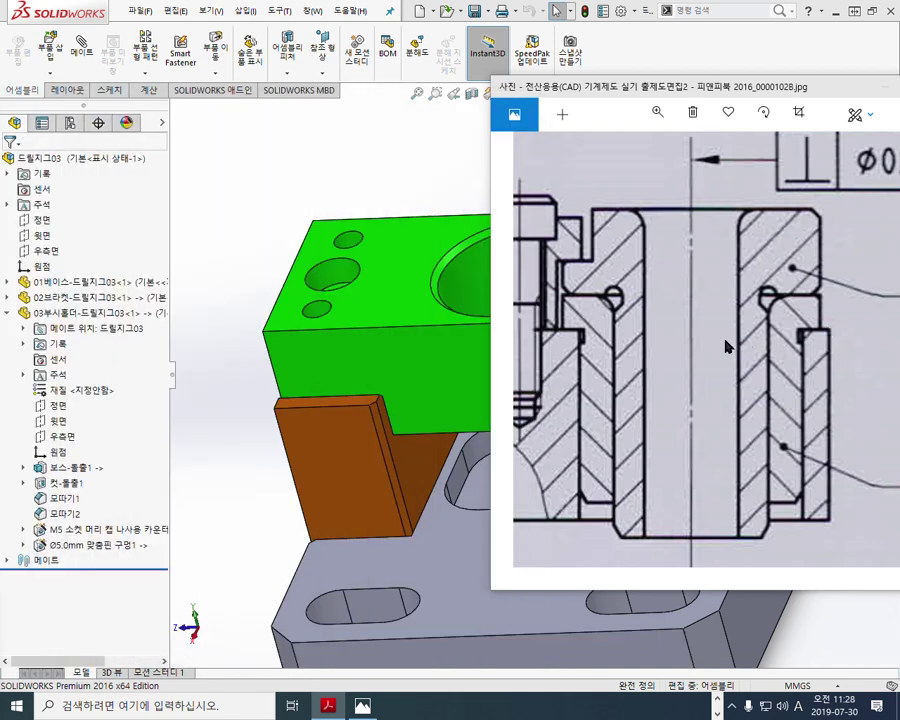
pyautogui.scroll(1, 793, 298)
pyautogui.moveTo(793, 298)
pyautogui.mouseDown()
pyautogui.moveTo(778, 298)
pyautogui.moveTo(700, 240)
pyautogui.moveTo(726, 287)
pyautogui.moveTo(699, 266)
pyautogui.moveTo(712, 296)
pyautogui.mouseUp()
pyautogui.press('F12')
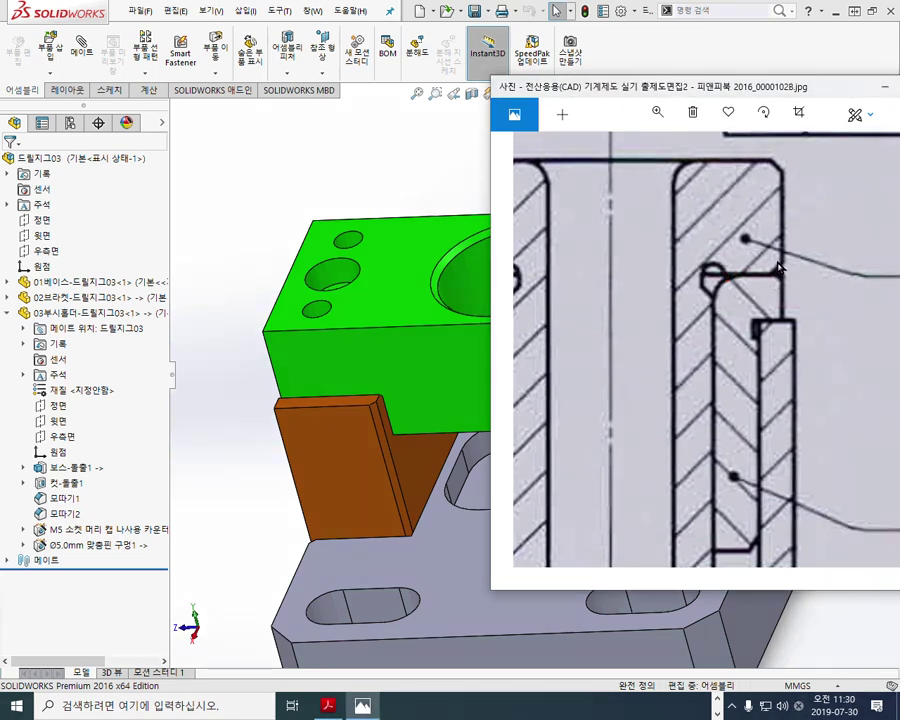
pyautogui.scroll(3, 690, 245)
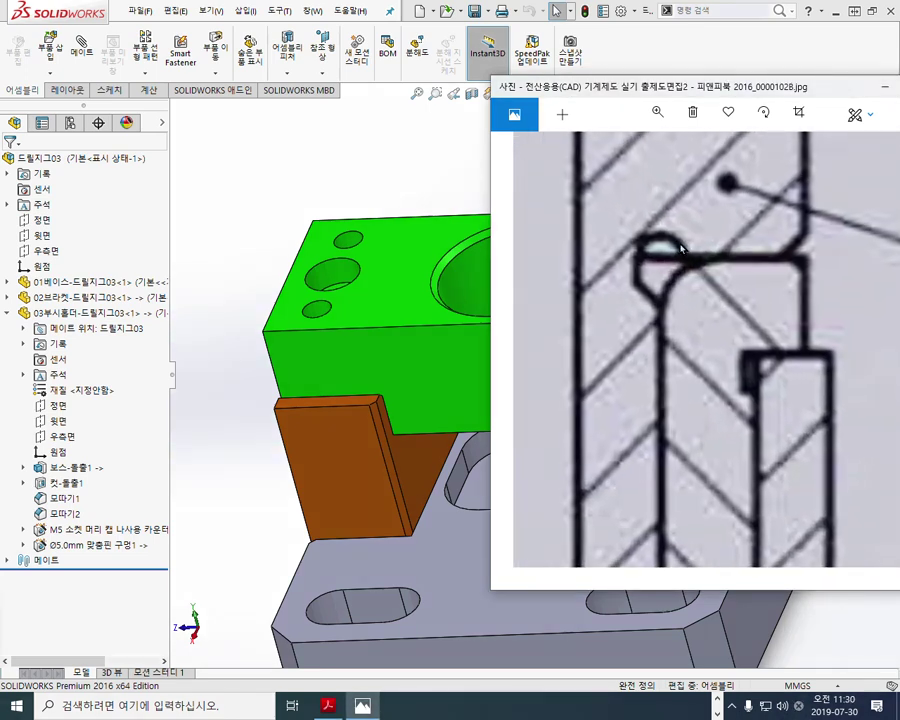
pyautogui.scroll(-4, 683, 248)
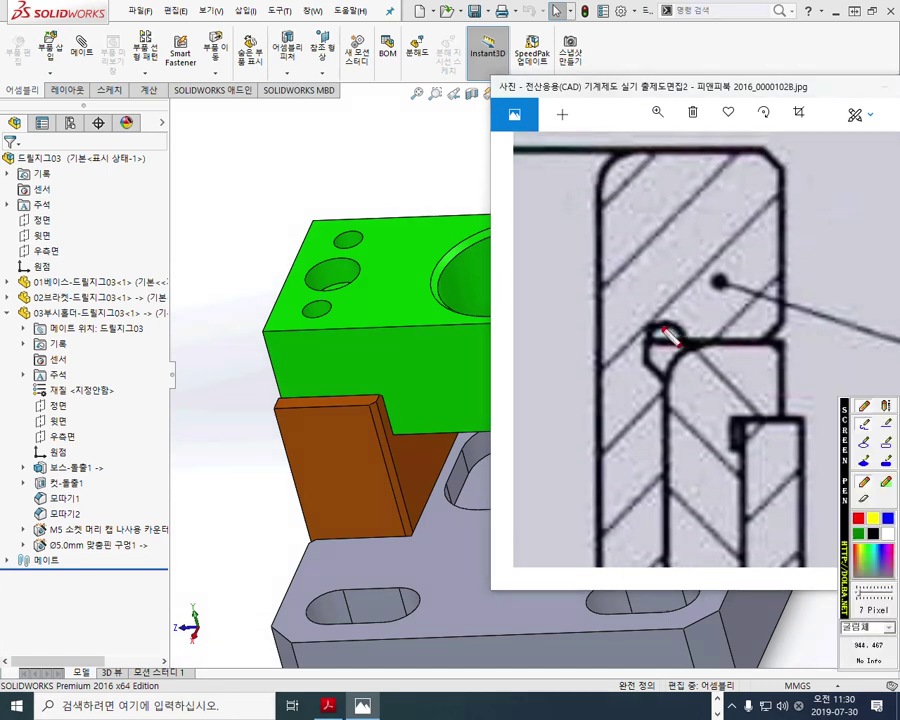
pyautogui.moveTo(673, 330)
pyautogui.mouseDown()
pyautogui.moveTo(712, 245)
pyautogui.moveTo(748, 212)
pyautogui.moveTo(762, 245)
pyautogui.mouseUp()
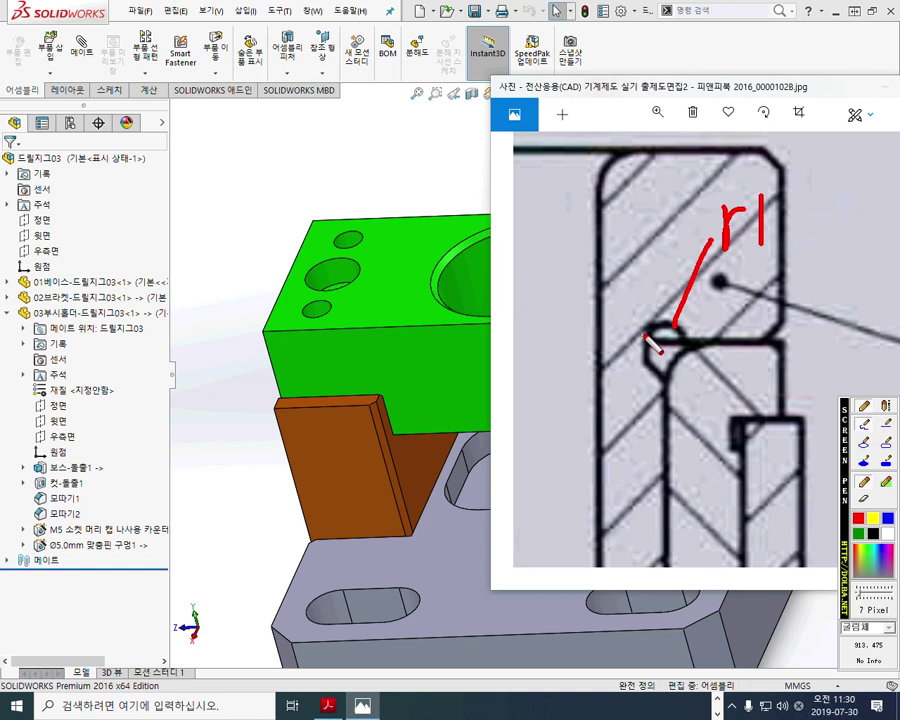
pyautogui.moveTo(680, 342)
pyautogui.mouseDown()
pyautogui.moveTo(678, 325)
pyautogui.moveTo(658, 308)
pyautogui.moveTo(650, 346)
pyautogui.mouseUp()
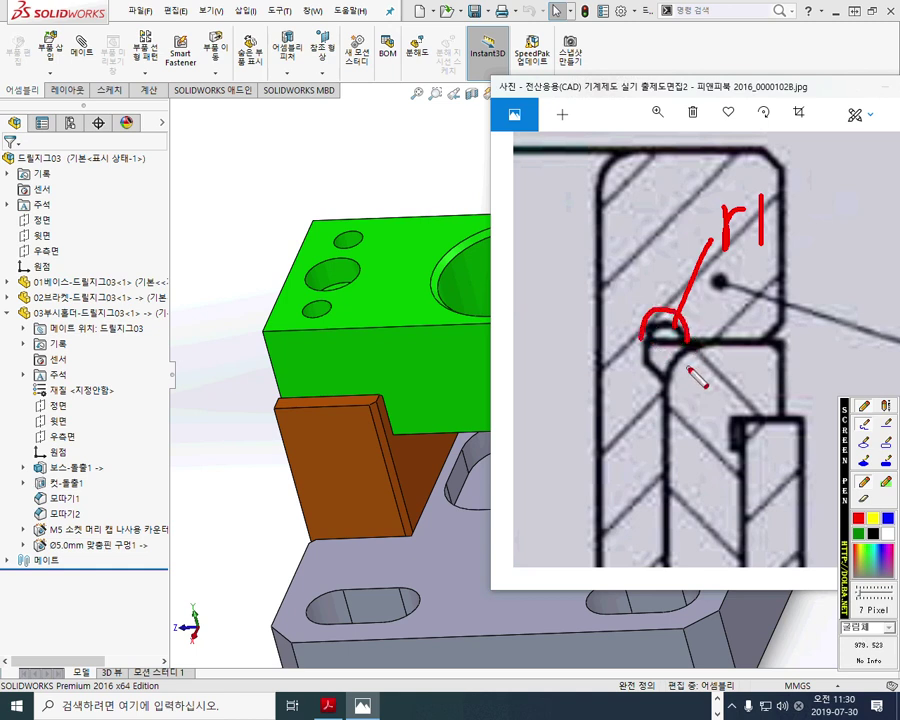
pyautogui.moveTo(642, 342)
pyautogui.mouseDown()
pyautogui.moveTo(645, 358)
pyautogui.moveTo(597, 372)
pyautogui.moveTo(666, 390)
pyautogui.mouseUp()
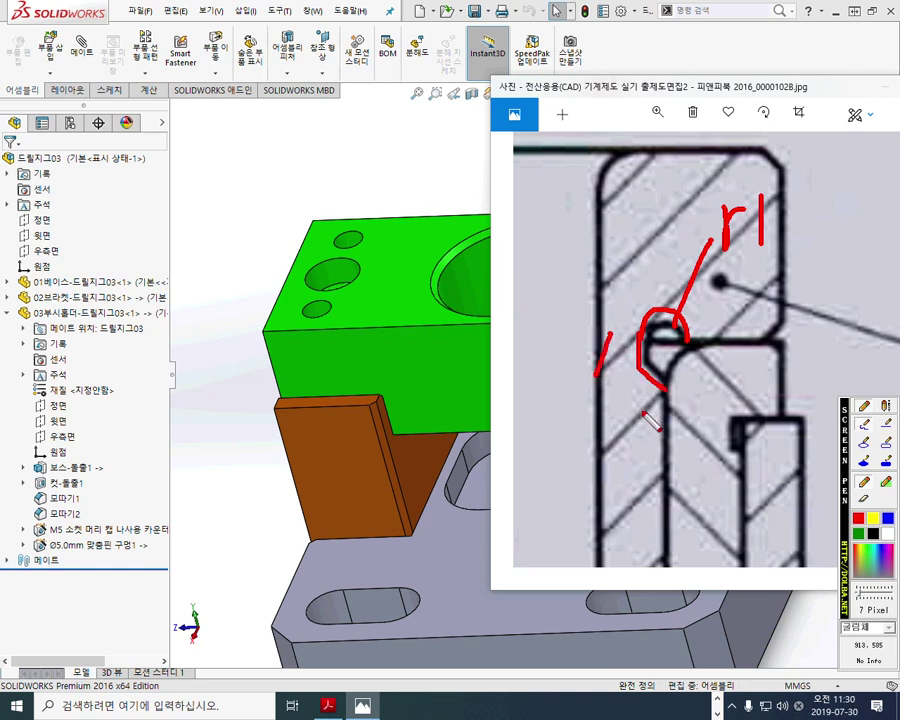
pyautogui.moveTo(614, 406)
pyautogui.mouseDown()
pyautogui.moveTo(622, 437)
pyautogui.moveTo(665, 430)
pyautogui.moveTo(653, 442)
pyautogui.moveTo(673, 446)
pyautogui.moveTo(686, 419)
pyautogui.mouseUp()
pyautogui.click(700, 410)
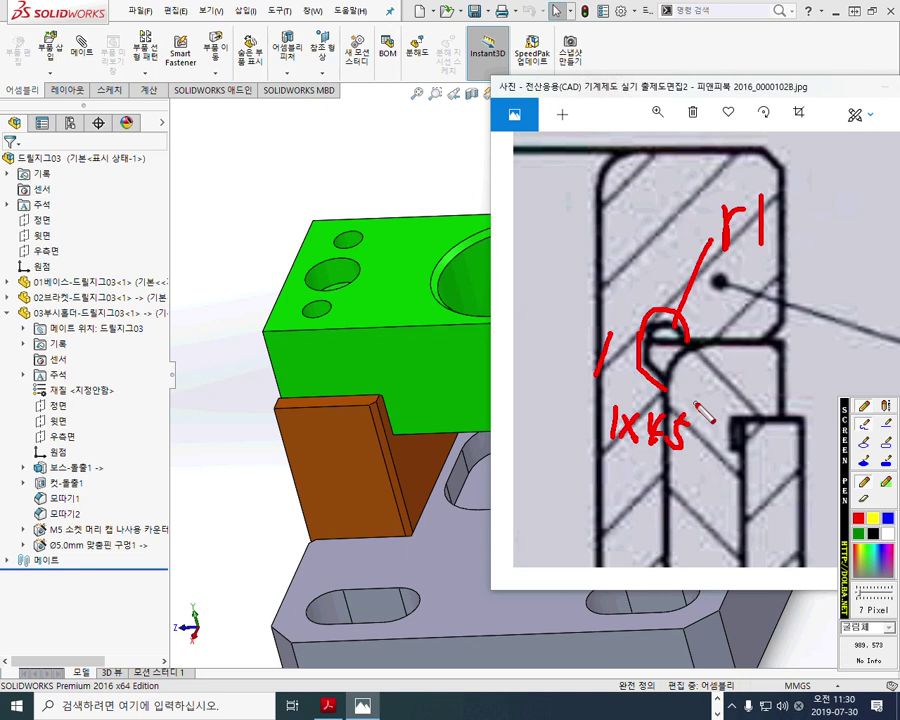
# Step: Mark the chamfers at the upper and lower outer corners of the bushing's head in the section view, and clear the marks
pyautogui.moveTo(792, 318); pyautogui.dragTo(752, 374)
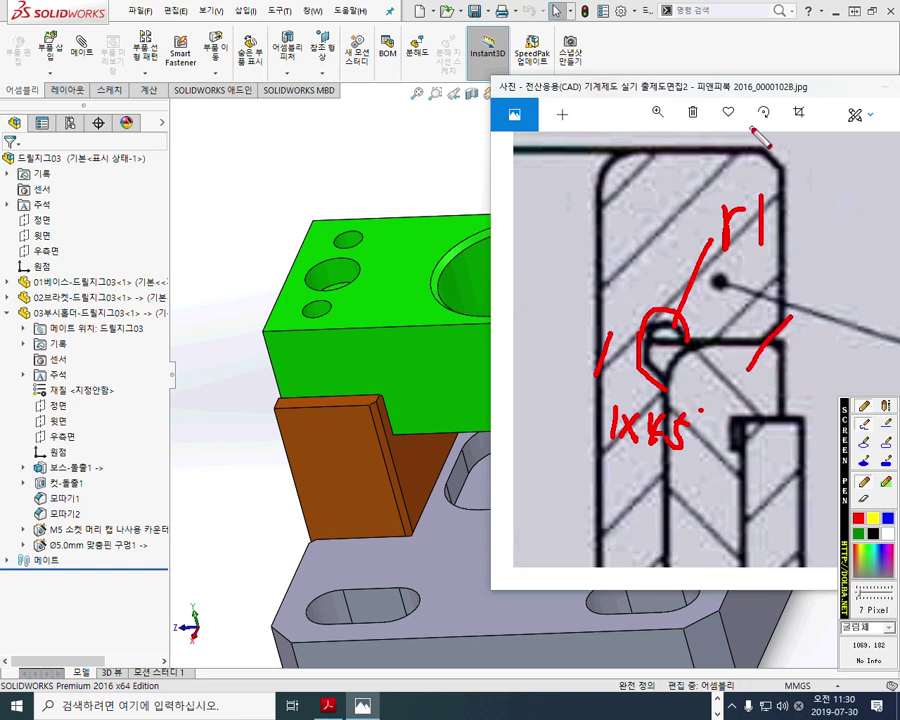
pyautogui.moveTo(753, 129); pyautogui.dragTo(804, 170)
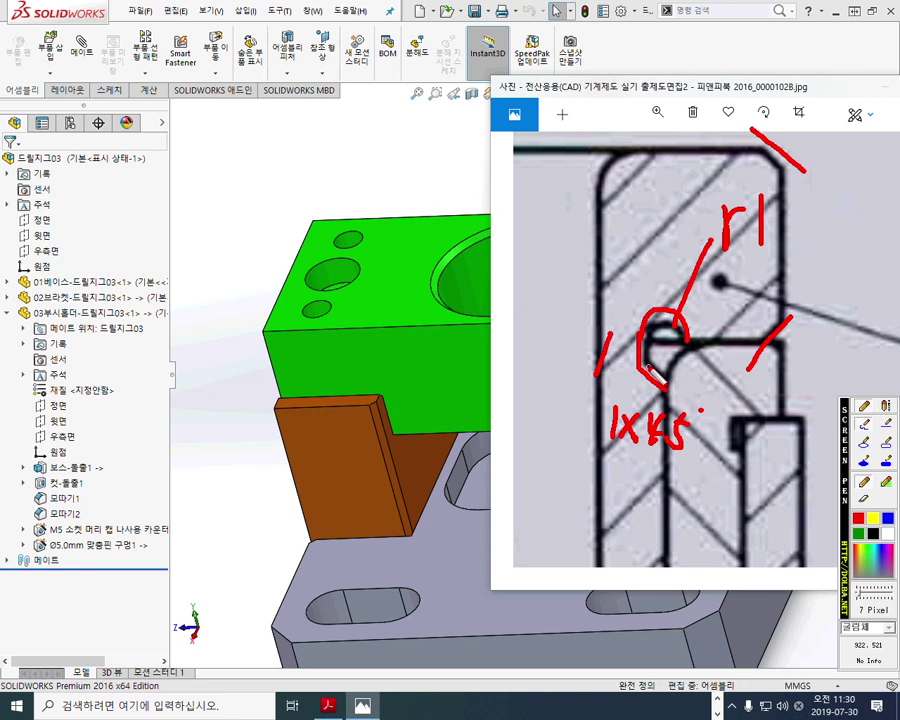
pyautogui.press('Escape')
# Step: Trace the chamfer at the bushing's shank end in the section view, sketch level lines with dimension arrows beside it, and clear the marks
pyautogui.moveTo(661, 425); pyautogui.dragTo(678, 90)
pyautogui.moveTo(687, 518)
pyautogui.mouseDown()
pyautogui.moveTo(677, 388)
pyautogui.moveTo(649, 407)
pyautogui.moveTo(633, 441)
pyautogui.mouseUp()
pyautogui.press('F2')
pyautogui.moveTo(692, 404); pyautogui.dragTo(758, 404)
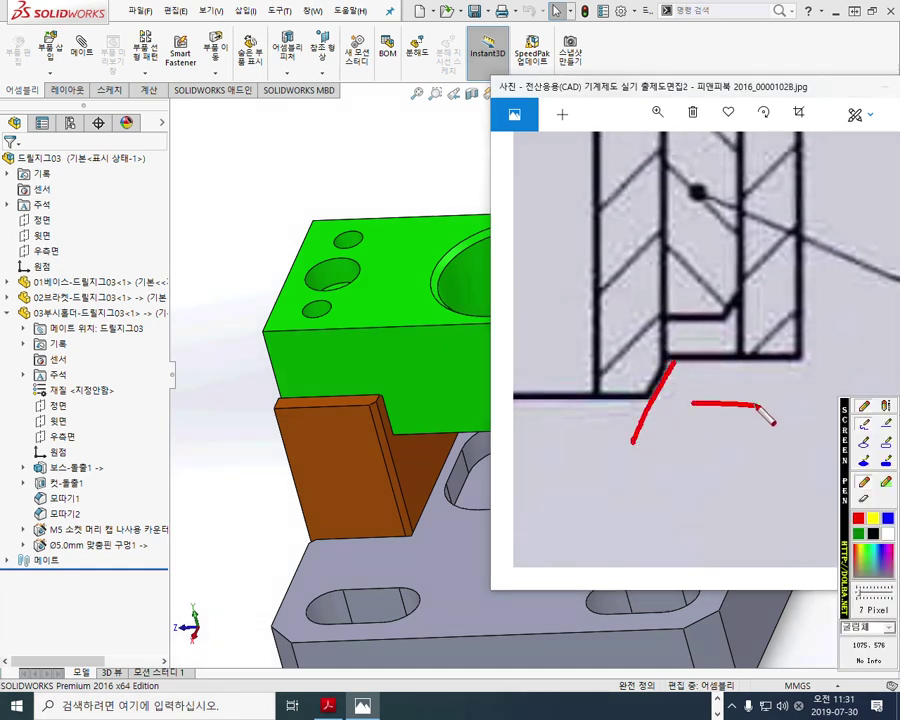
pyautogui.moveTo(685, 379); pyautogui.dragTo(778, 381)
pyautogui.moveTo(736, 410); pyautogui.dragTo(731, 272)
pyautogui.moveTo(748, 357)
pyautogui.mouseDown()
pyautogui.moveTo(734, 372)
pyautogui.moveTo(746, 385)
pyautogui.moveTo(746, 425)
pyautogui.moveTo(733, 369)
pyautogui.moveTo(754, 358)
pyautogui.mouseUp()
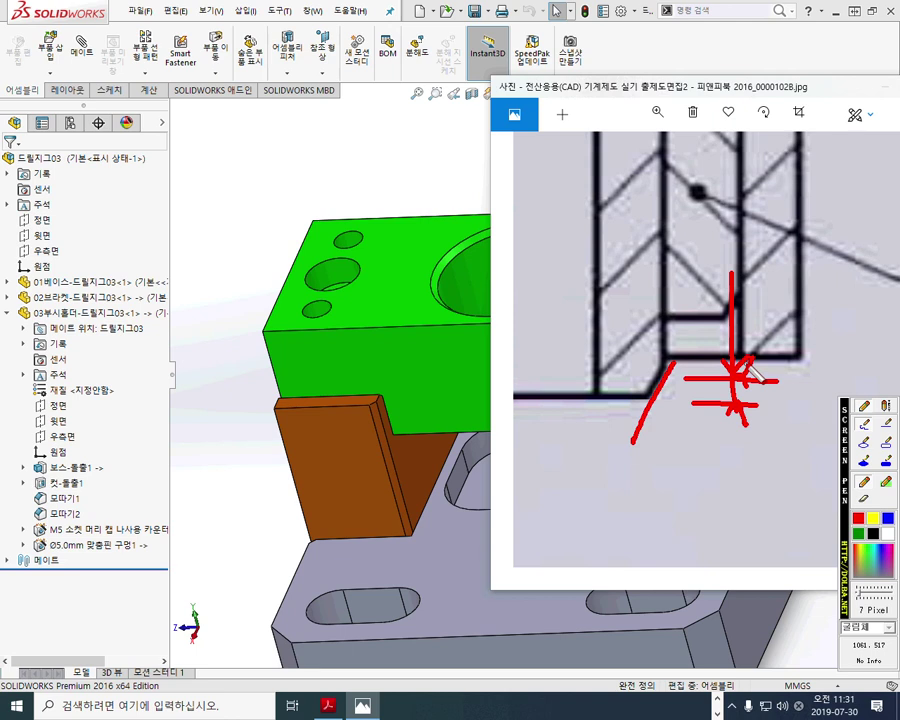
pyautogui.press('Escape')
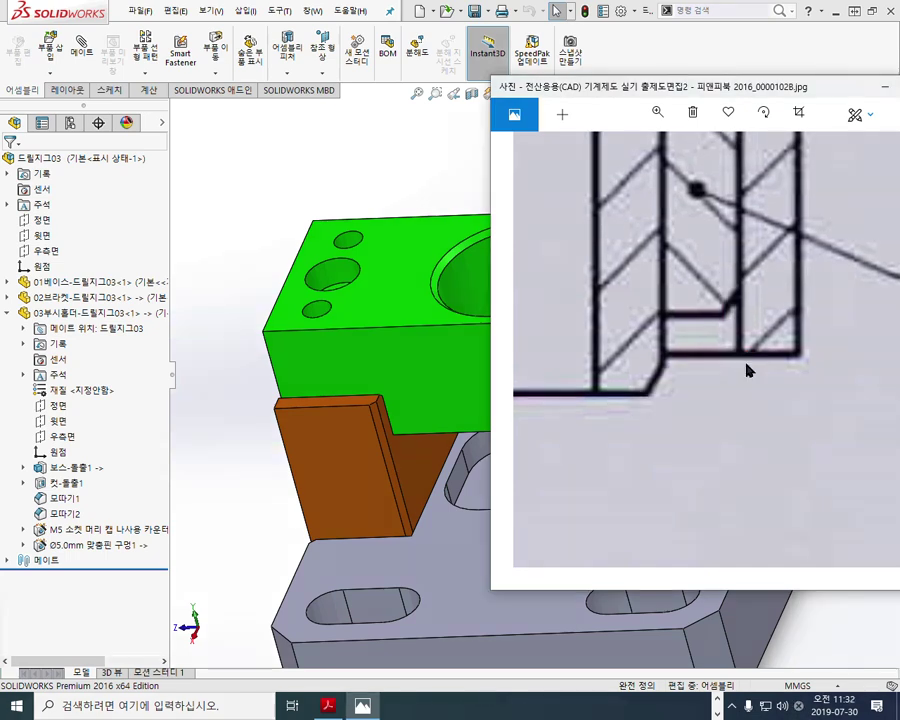
# Step: Return to the 드릴지그03 assembly in SolidWorks and insert a new part on the assembly's right plane (우측면)
pyautogui.click(247, 189)
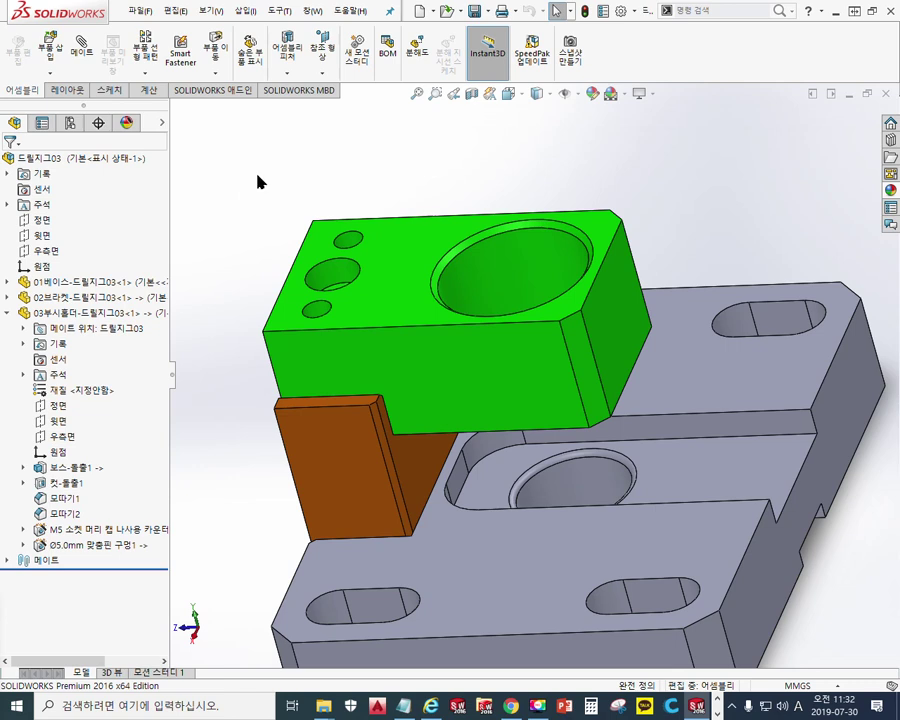
pyautogui.click(7, 313)
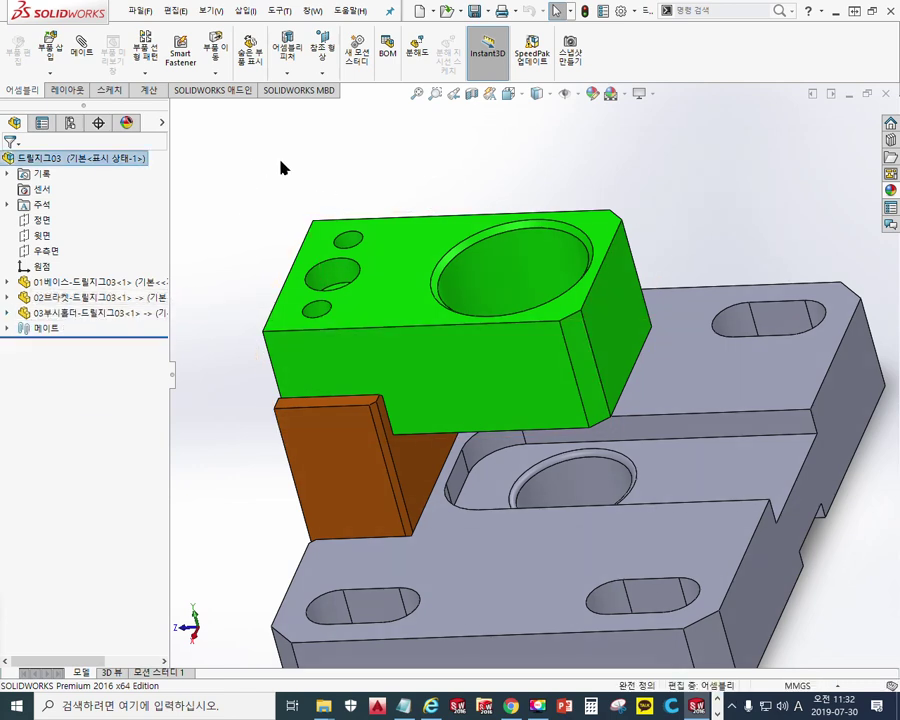
pyautogui.click(48, 76)
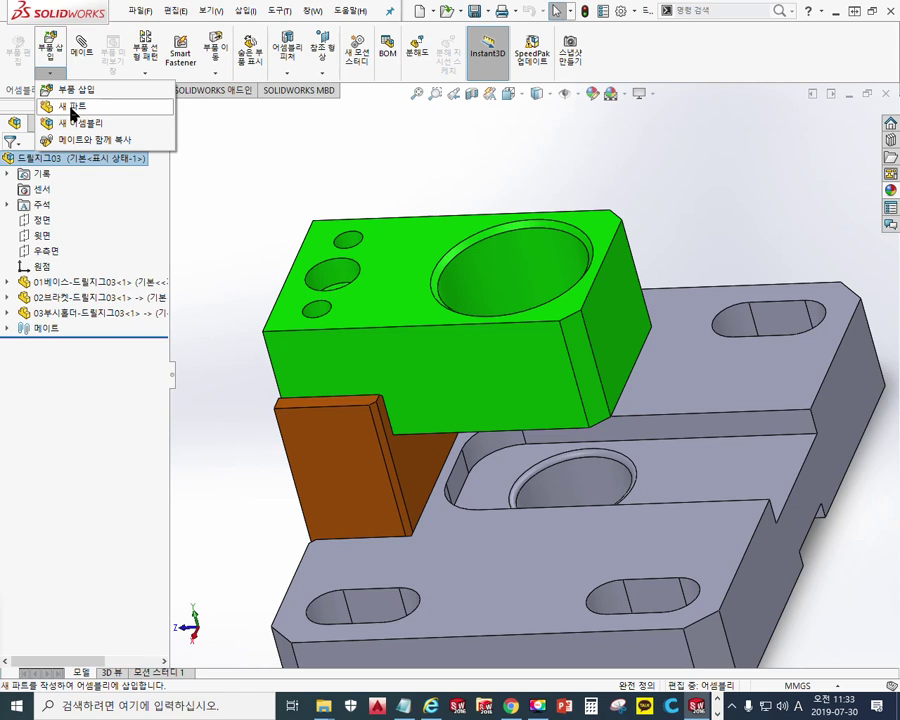
pyautogui.click(72, 108)
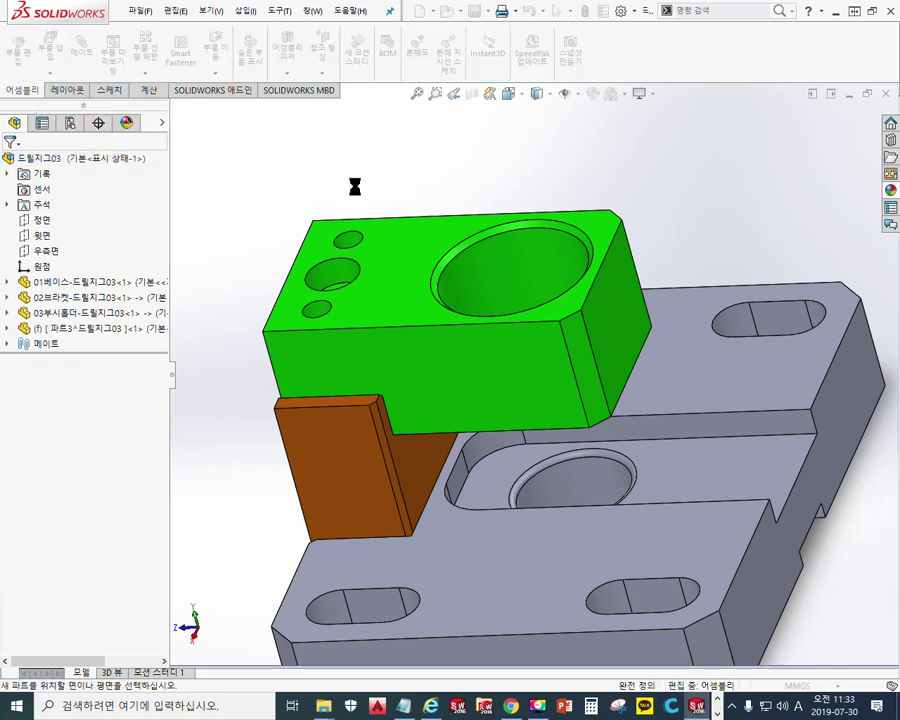
pyautogui.click(50, 252)
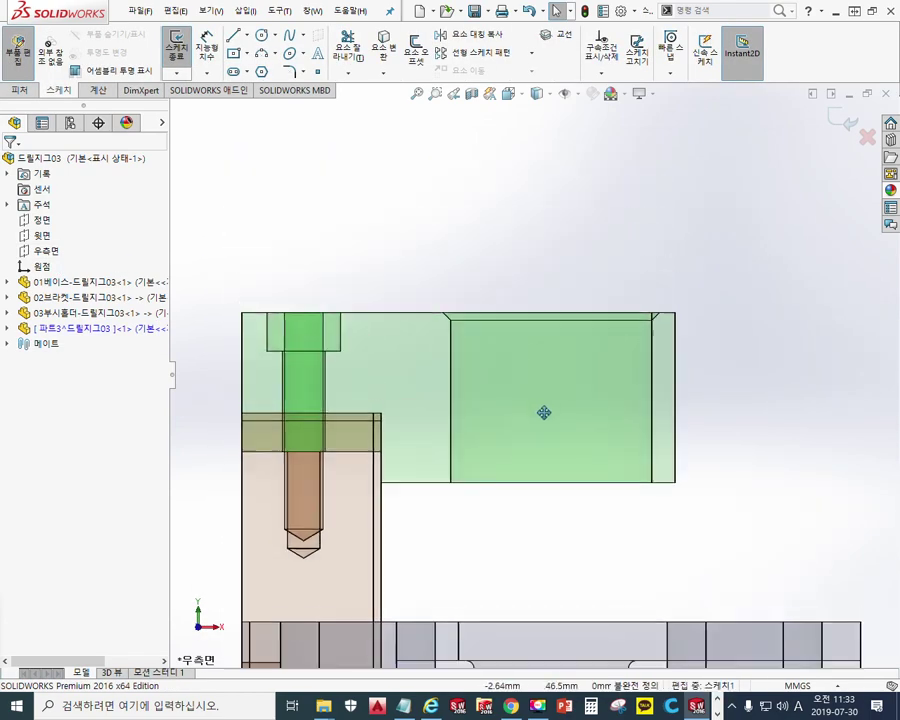
# Step: Sketch a vertical centerline that crosses the bush holder and extends above and below it
pyautogui.scroll(4, 544, 412)
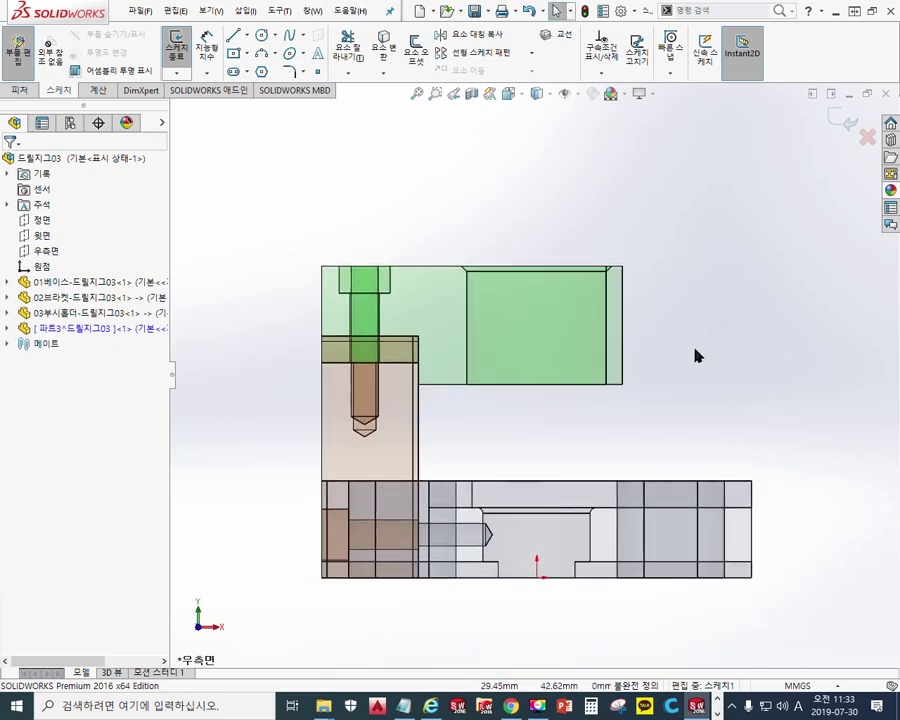
pyautogui.click(246, 35)
pyautogui.click(248, 72)
pyautogui.click(456, 178)
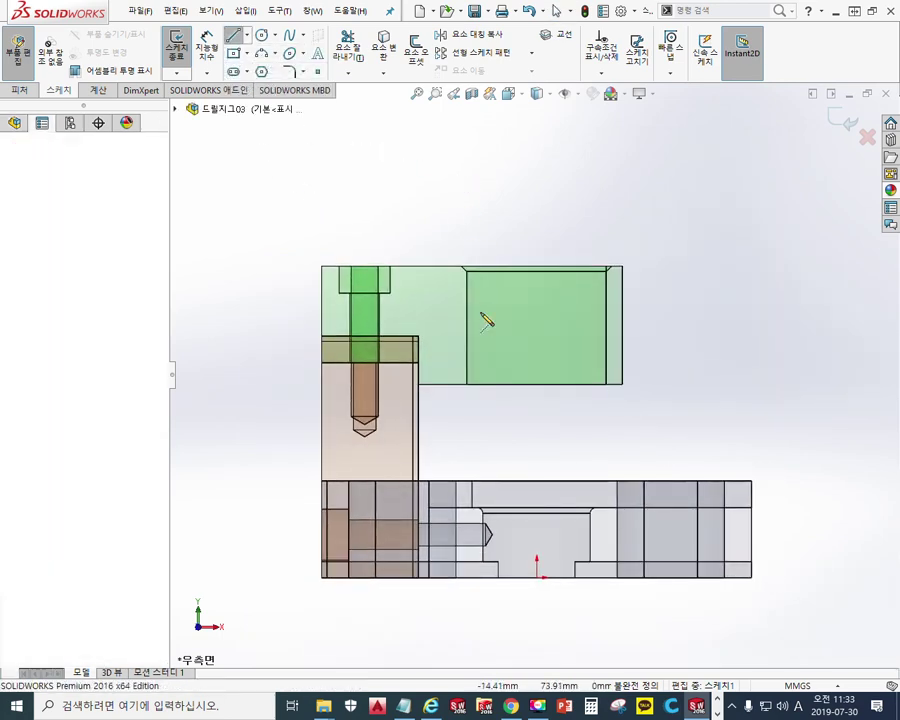
pyautogui.click(457, 430)
pyautogui.rightClick(583, 183)
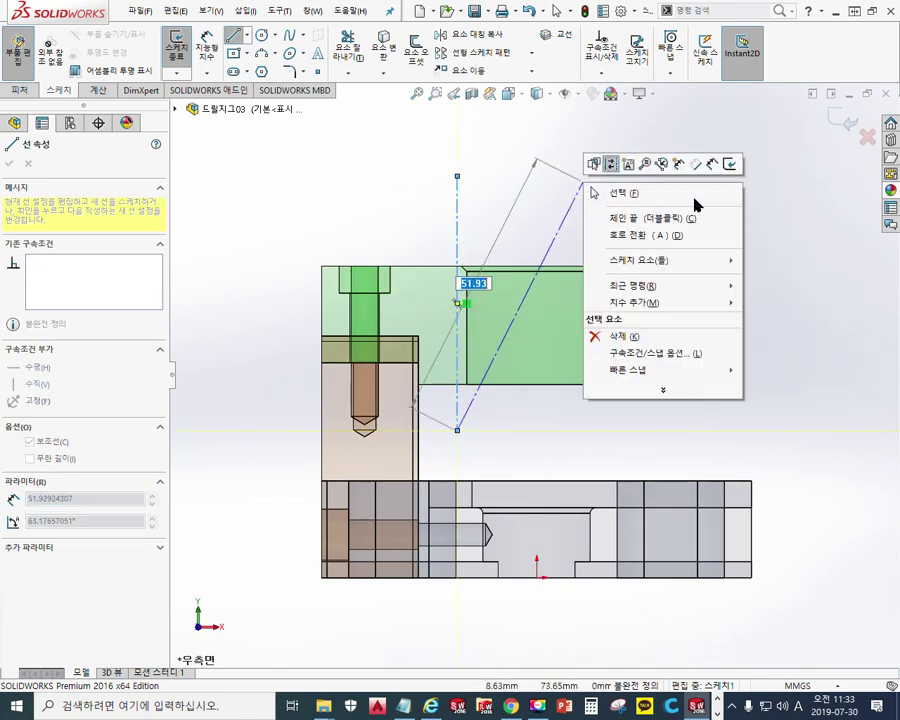
pyautogui.click(630, 193)
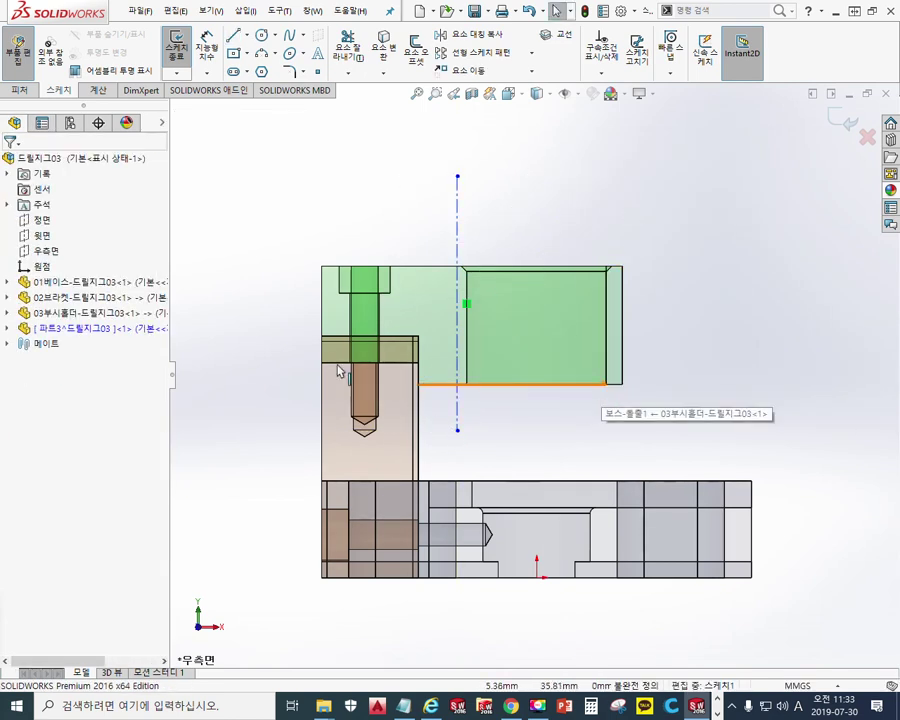
# Step: Make the centerline's lower endpoint coincident with the new part's origin
pyautogui.click(8, 328)
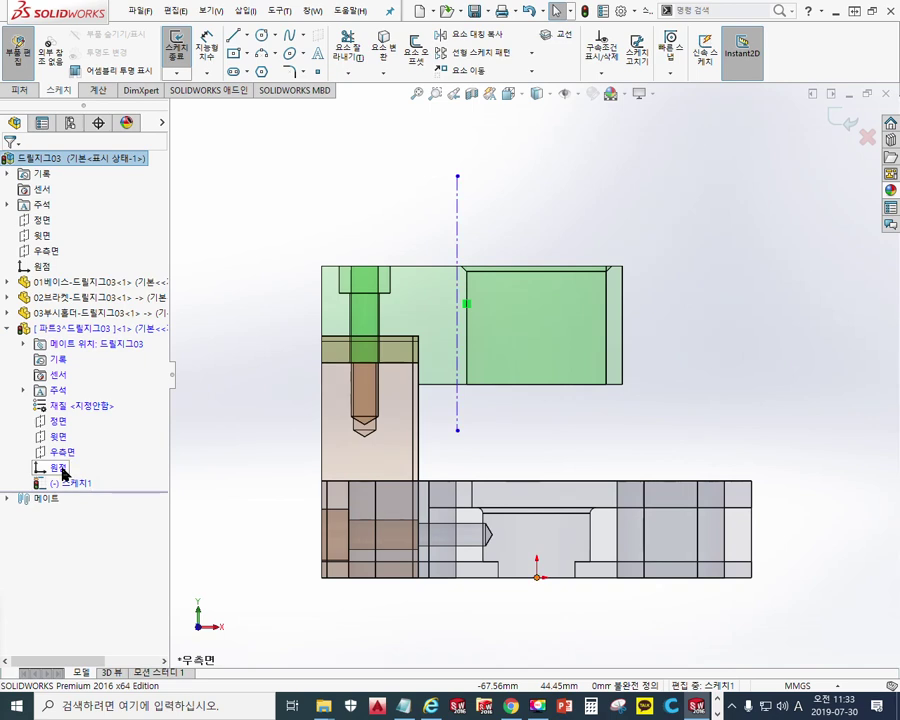
pyautogui.click(458, 431)
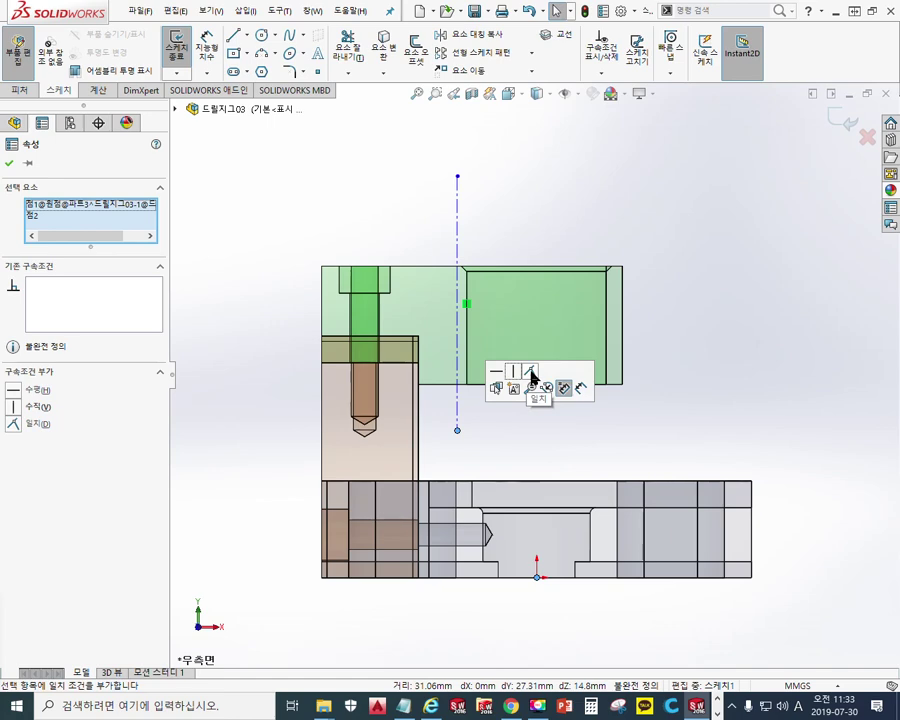
pyautogui.click(531, 373)
pyautogui.click(722, 358)
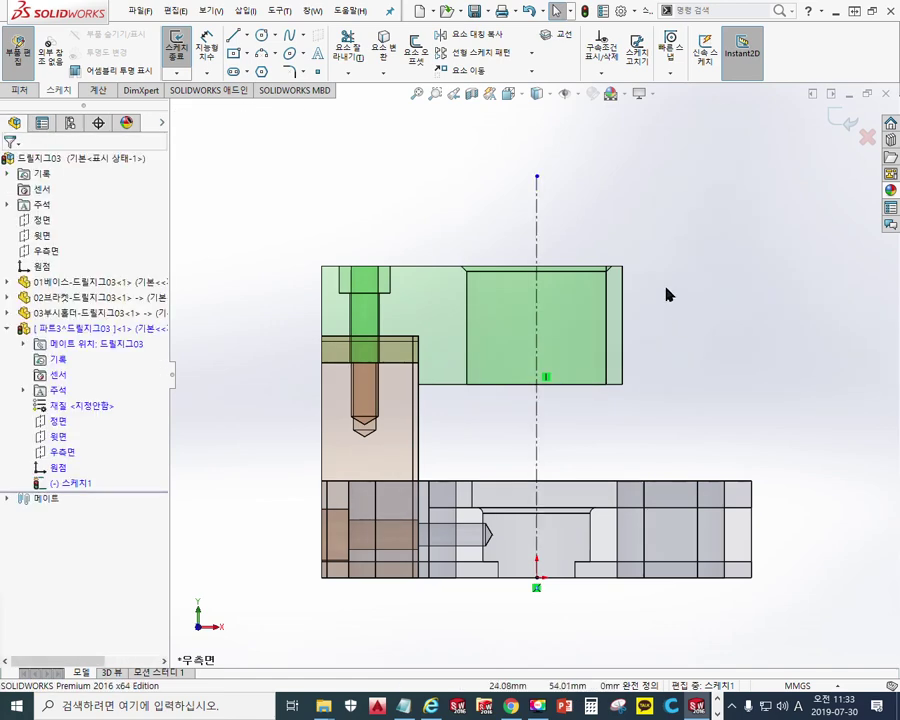
# Step: Mark the bush holder's top face and a level above it, annotate the gap as l1=4, and clear the marks
pyautogui.scroll(-3, 548, 325)
pyautogui.moveTo(505, 314)
pyautogui.keyDown('ctrl'); pyautogui.mouseDown(button='middle')
pyautogui.moveTo(518, 287)
pyautogui.moveTo(522, 317)
pyautogui.mouseUp(button='middle'); pyautogui.keyUp('ctrl')
pyautogui.scroll(-2, 498, 233)
pyautogui.keyDown('ctrl'); pyautogui.moveTo(498, 233); pyautogui.dragTo(526, 267, button='middle'); pyautogui.keyUp('ctrl')
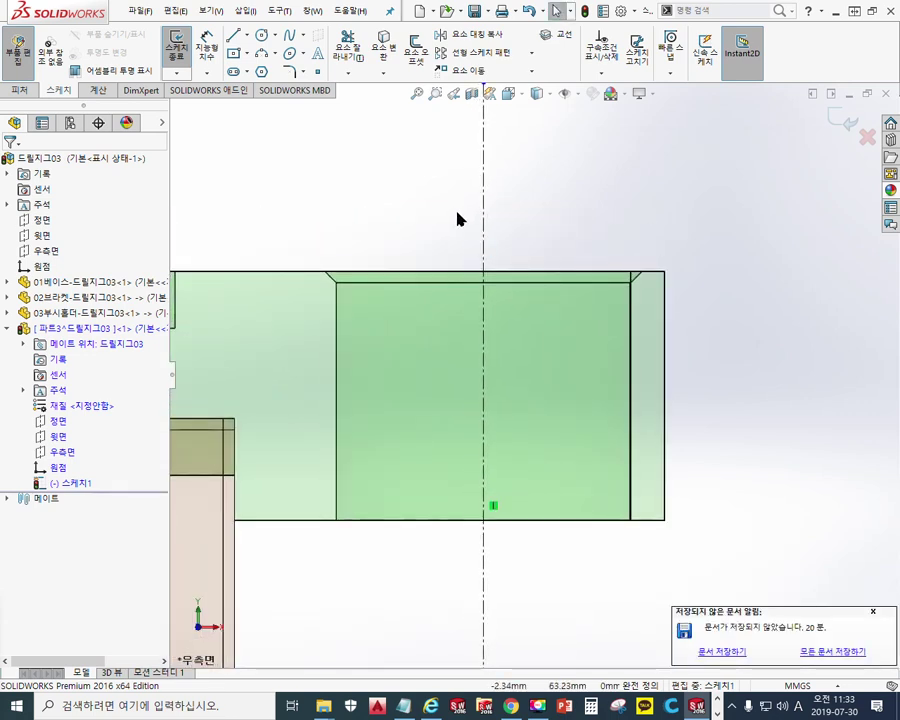
pyautogui.press('F9')
pyautogui.moveTo(201, 269); pyautogui.dragTo(641, 270)
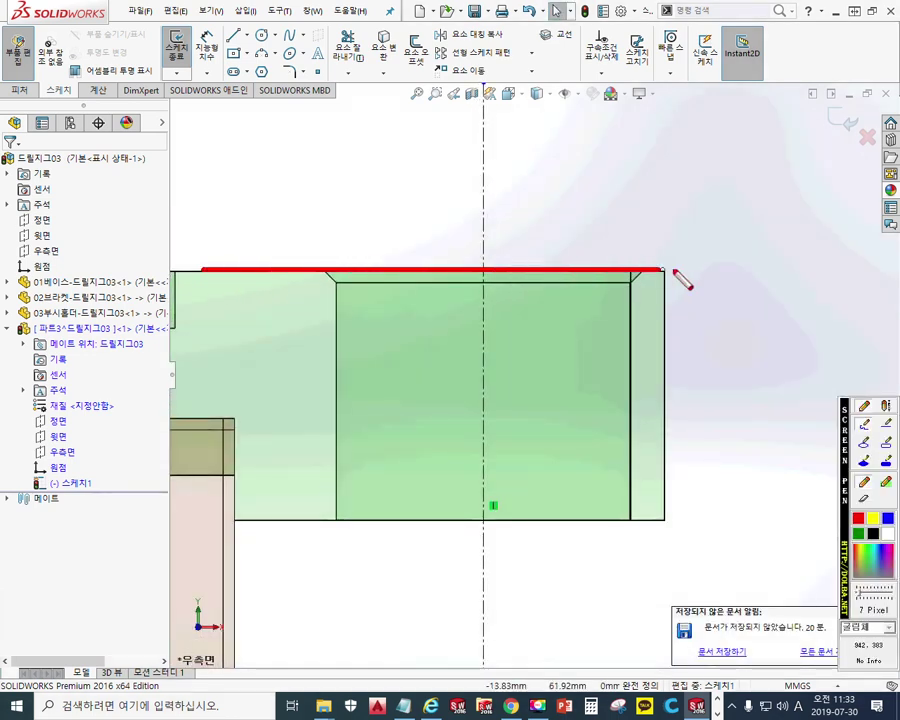
pyautogui.moveTo(273, 217); pyautogui.dragTo(673, 229)
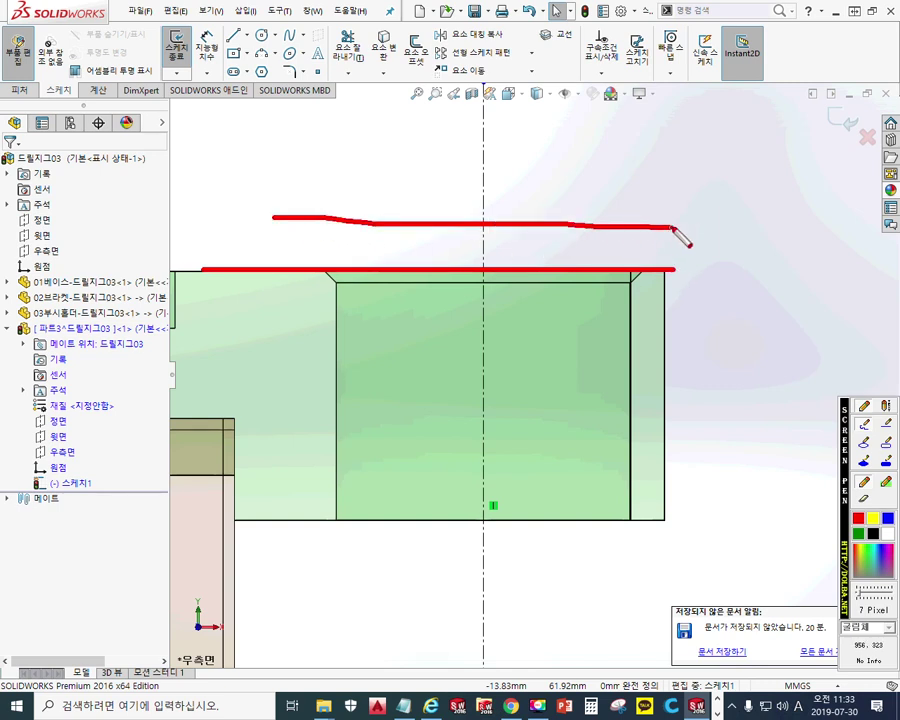
pyautogui.moveTo(308, 288)
pyautogui.mouseDown()
pyautogui.moveTo(313, 200)
pyautogui.moveTo(327, 195)
pyautogui.moveTo(312, 290)
pyautogui.mouseUp()
pyautogui.moveTo(204, 256)
pyautogui.mouseDown()
pyautogui.moveTo(228, 200)
pyautogui.moveTo(227, 247)
pyautogui.moveTo(235, 255)
pyautogui.moveTo(257, 232)
pyautogui.mouseUp()
pyautogui.moveTo(243, 244)
pyautogui.mouseDown()
pyautogui.moveTo(277, 236)
pyautogui.moveTo(280, 257)
pyautogui.mouseUp()
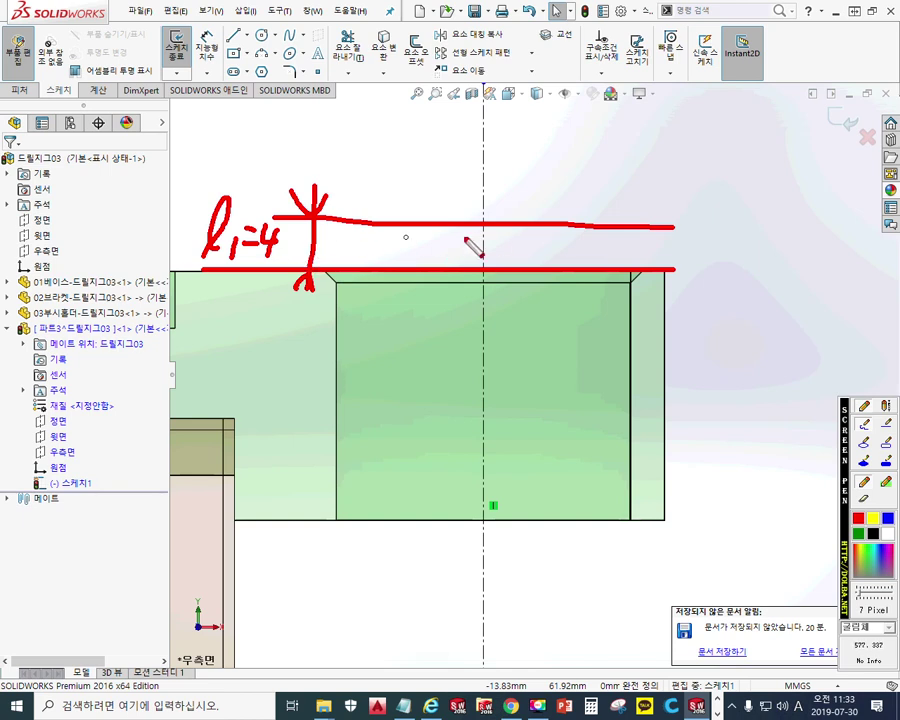
pyautogui.press('Escape')
# Step: Sketch a closed stepped half-profile beside the centerline, about 38 mm tall, with a head about 10.6 mm wide and a slanted lower outer corner
pyautogui.keyDown('ctrl'); pyautogui.moveTo(390, 181); pyautogui.dragTo(386, 248, button='middle'); pyautogui.keyUp('ctrl')
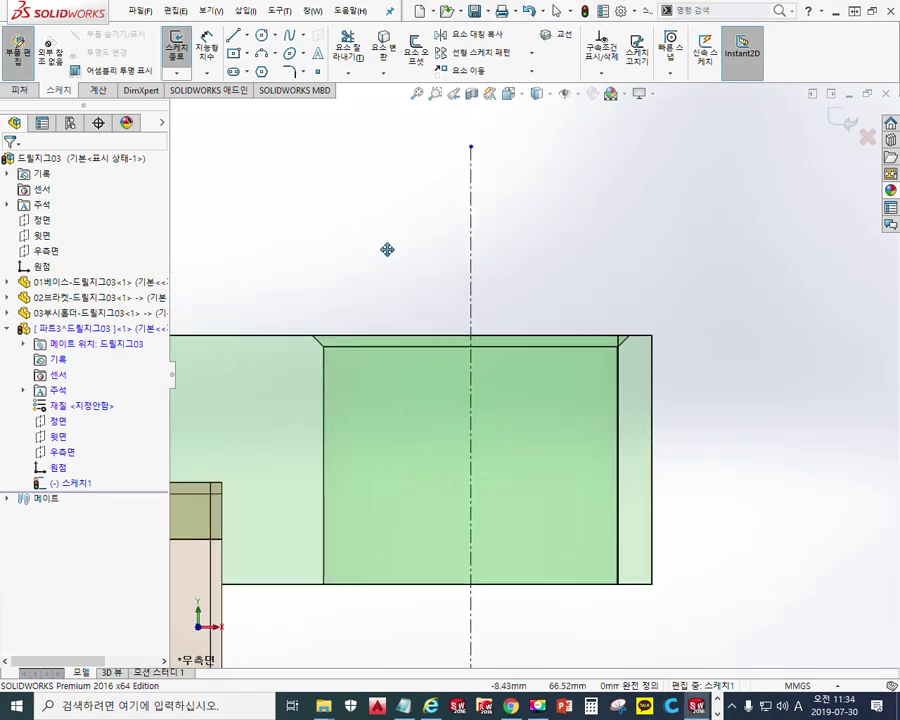
pyautogui.press('l')
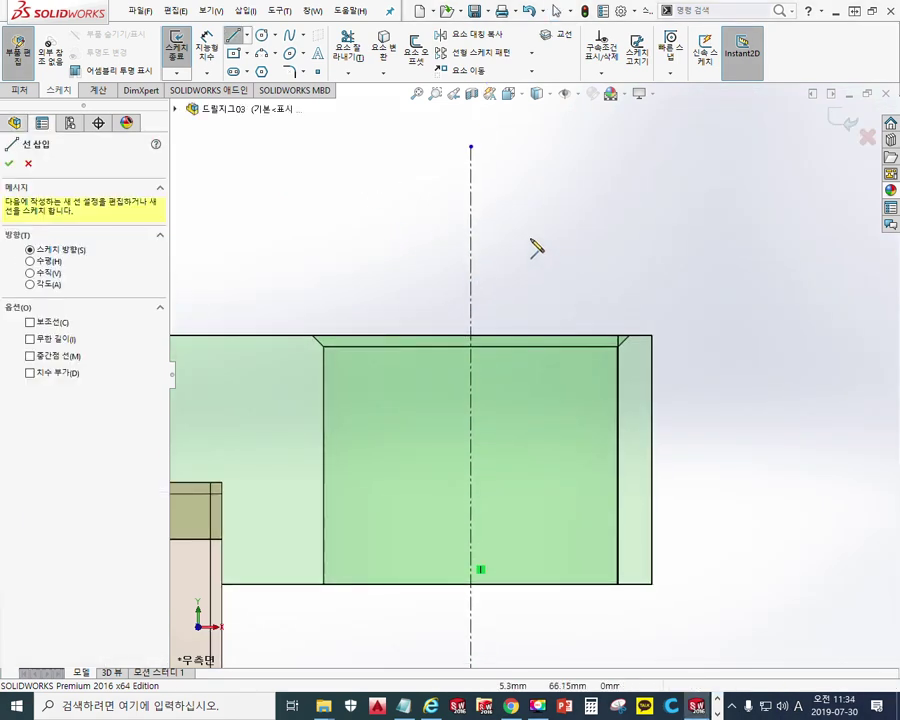
pyautogui.click(506, 194)
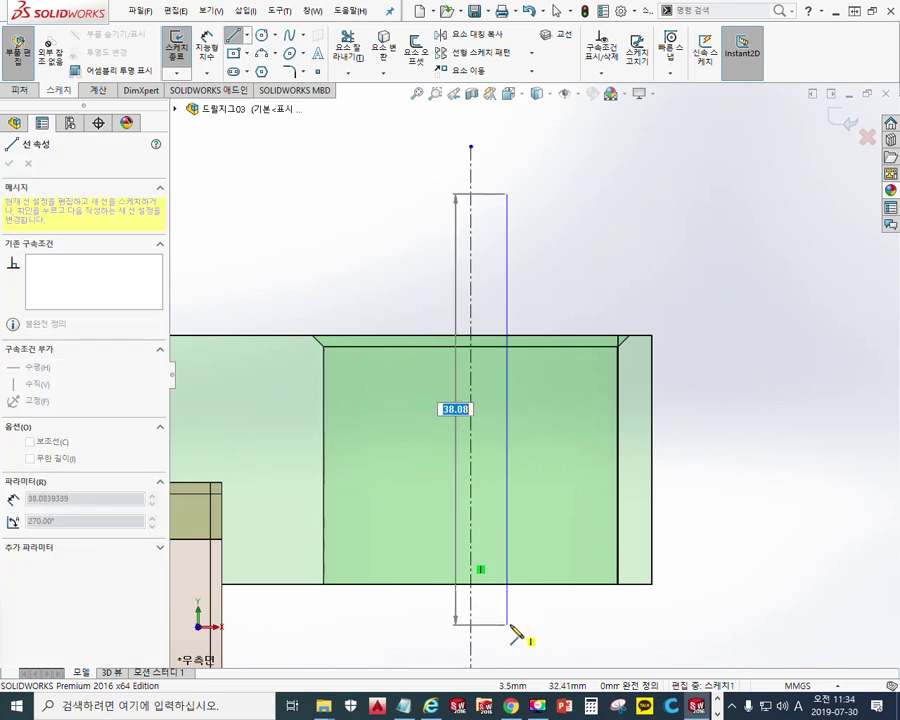
pyautogui.click(507, 625)
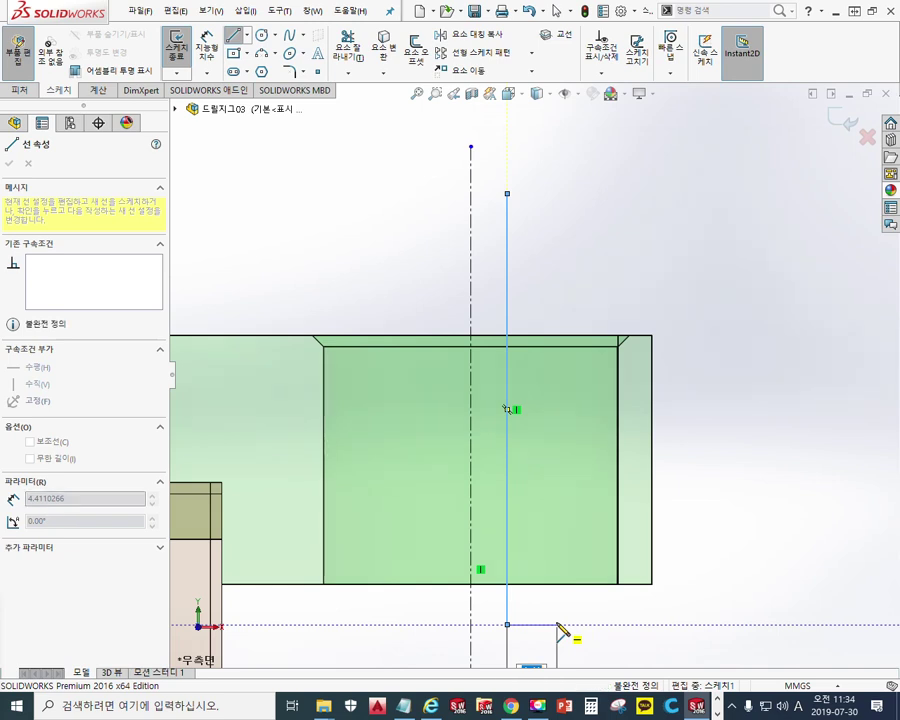
pyautogui.click(557, 625)
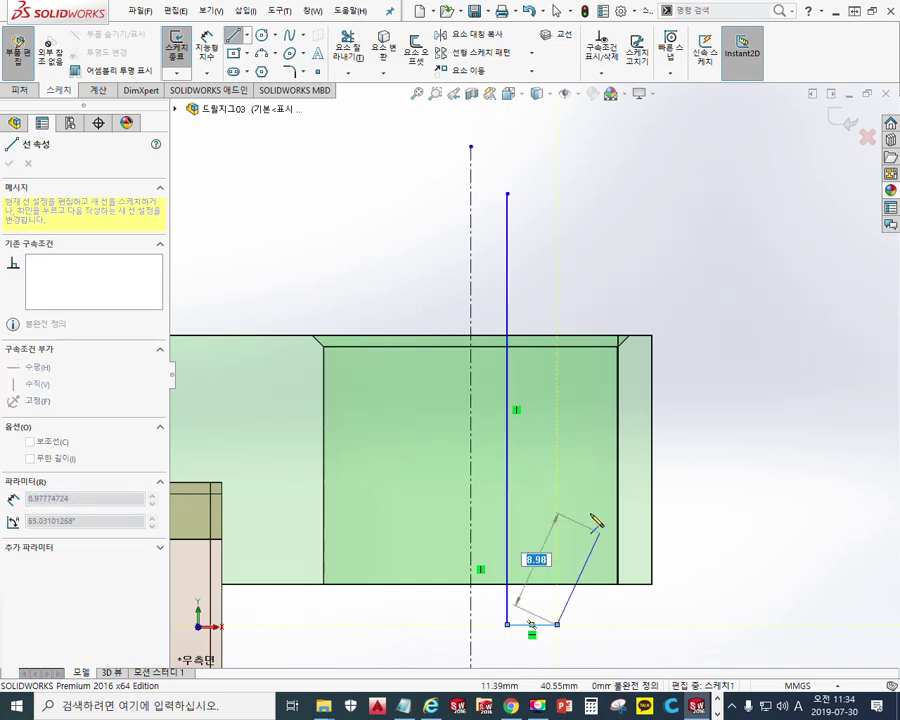
pyautogui.click(573, 601)
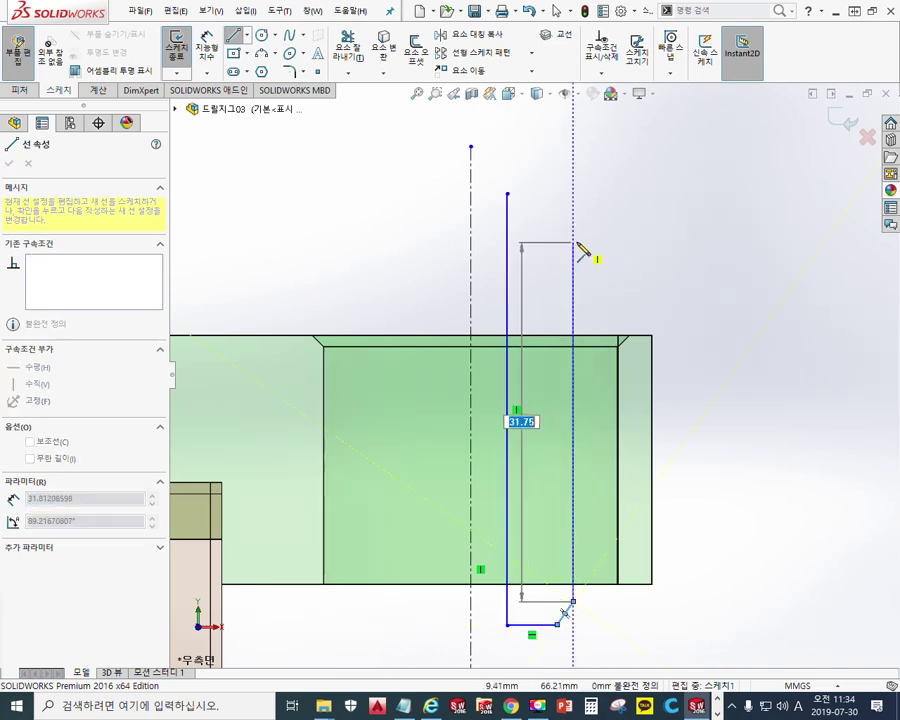
pyautogui.click(573, 295)
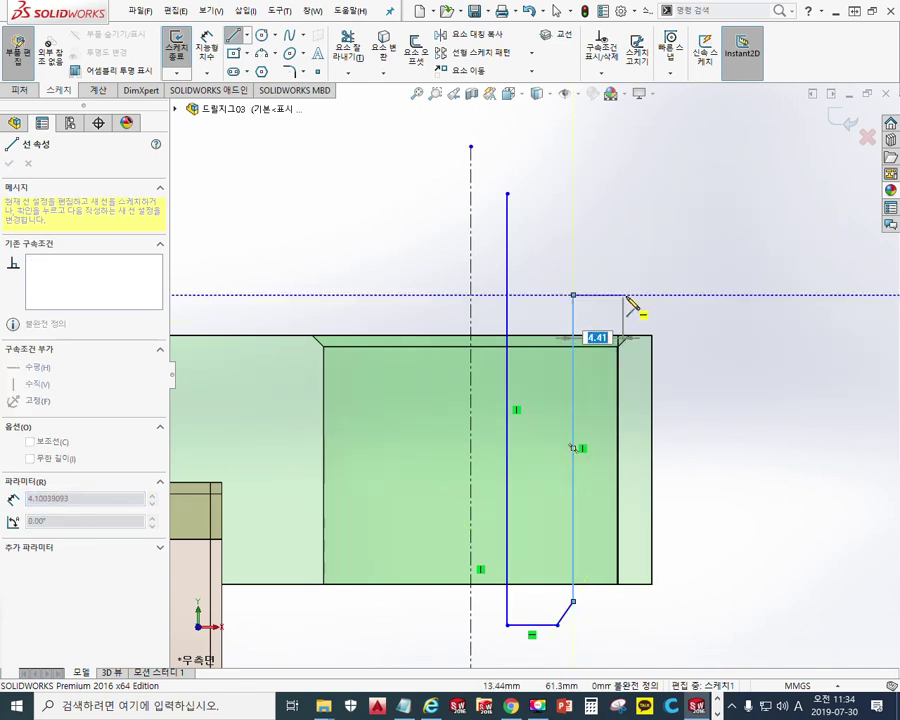
pyautogui.click(626, 295)
pyautogui.click(626, 194)
pyautogui.click(507, 194)
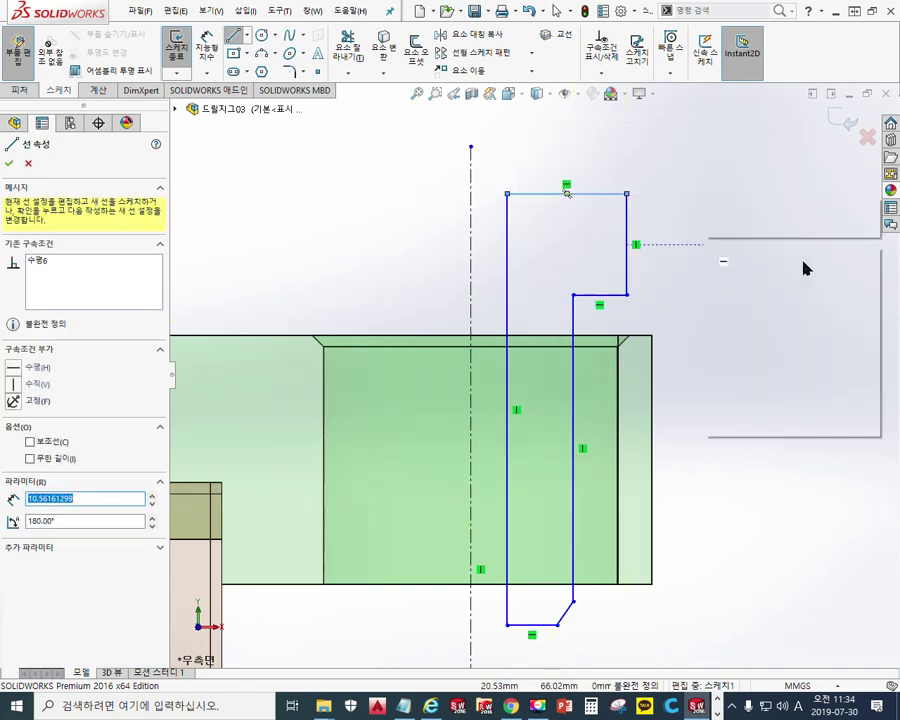
# Step: Dimension the profile's inner vertical line across the centerline as an 11 mm bore diameter
pyautogui.click(842, 225)
pyautogui.keyDown('ctrl'); pyautogui.moveTo(650, 375); pyautogui.dragTo(577, 350, button='middle'); pyautogui.keyUp('ctrl')
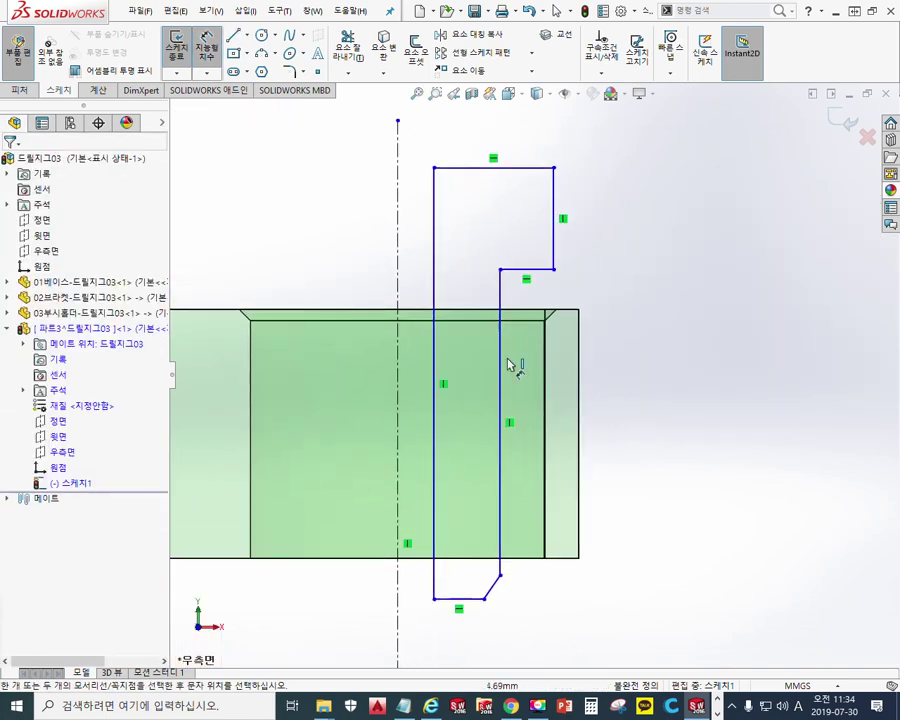
pyautogui.click(433, 237)
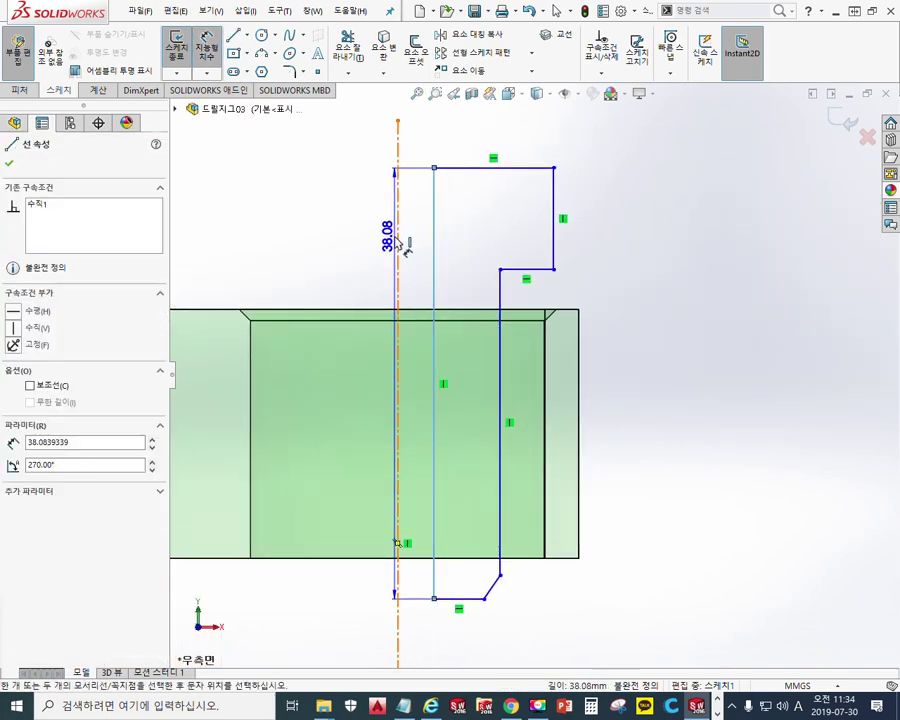
pyautogui.click(398, 242)
pyautogui.click(380, 250)
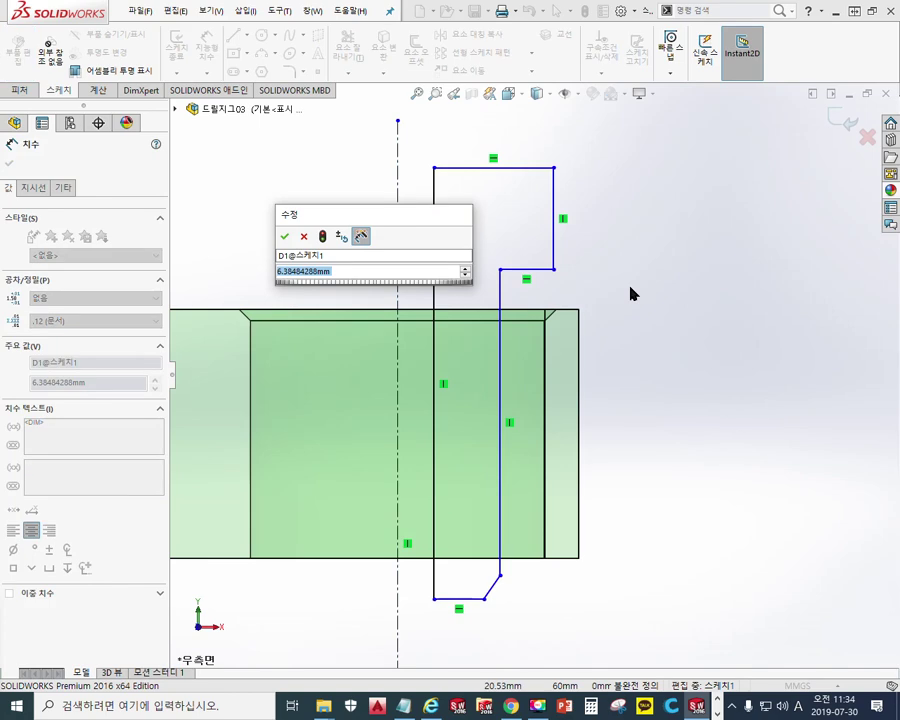
pyautogui.write('11')
pyautogui.press('Return')
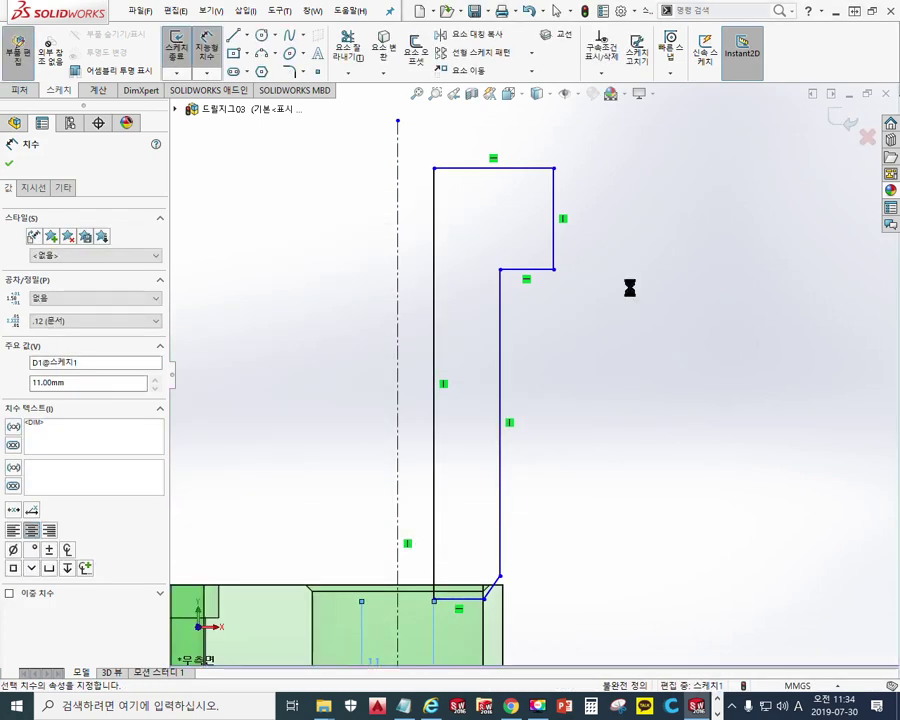
# Step: Set the distance between the head's underside and the bush holder's top face to 4 mm, and end dimensioning
pyautogui.scroll(3, 581, 418)
pyautogui.scroll(-4, 520, 388)
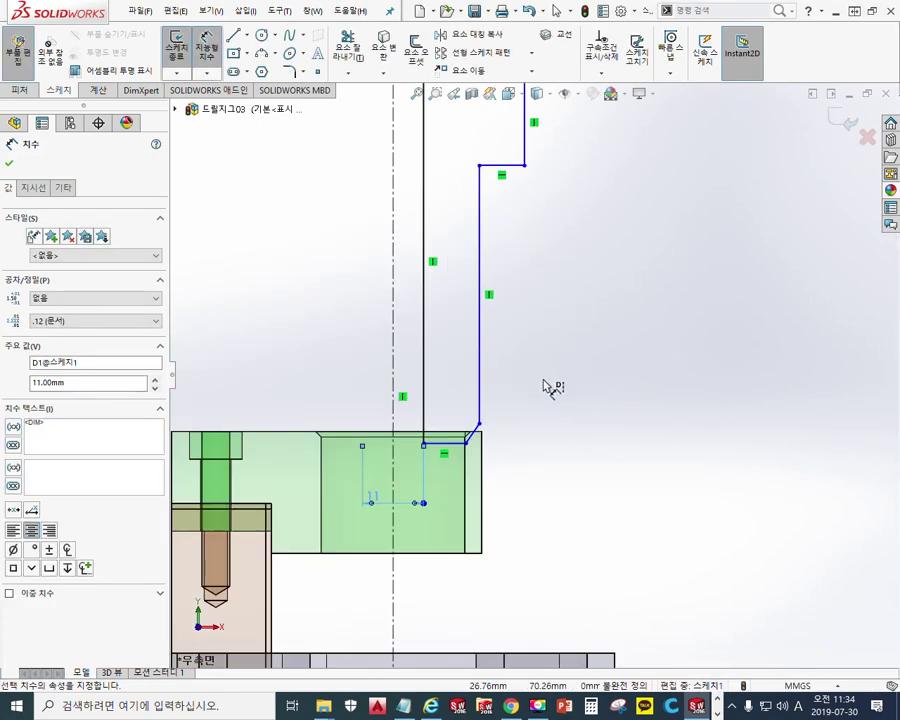
pyautogui.click(530, 238)
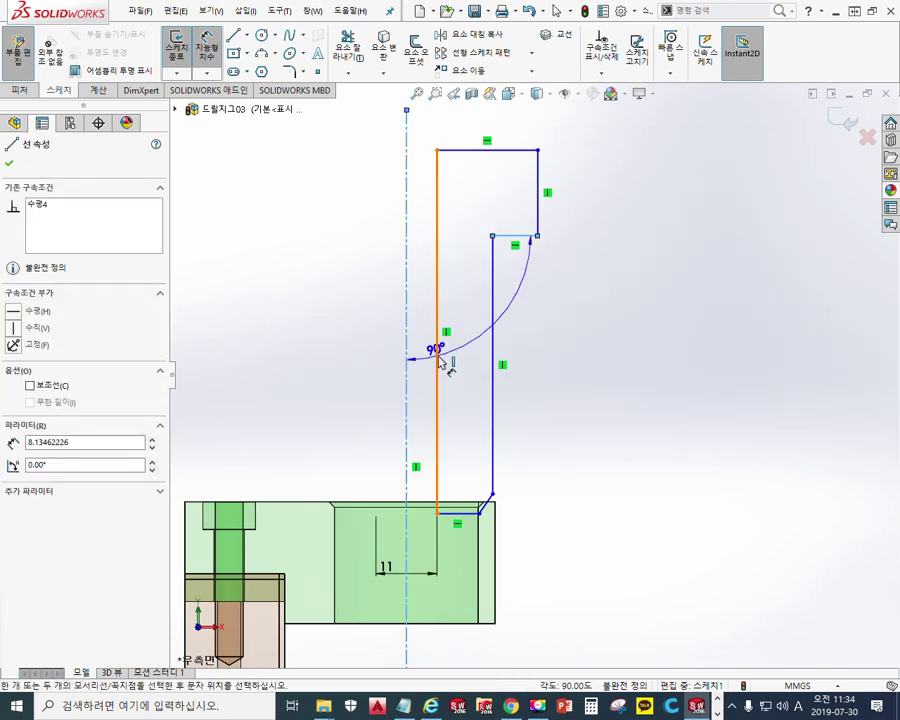
pyautogui.click(317, 502)
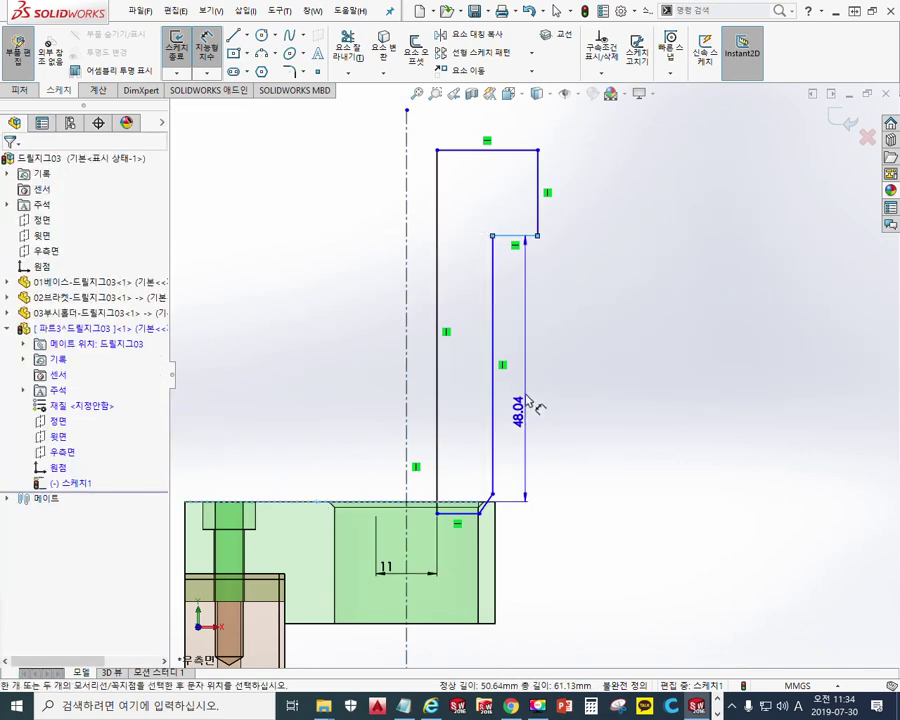
pyautogui.click(550, 418)
pyautogui.write('4')
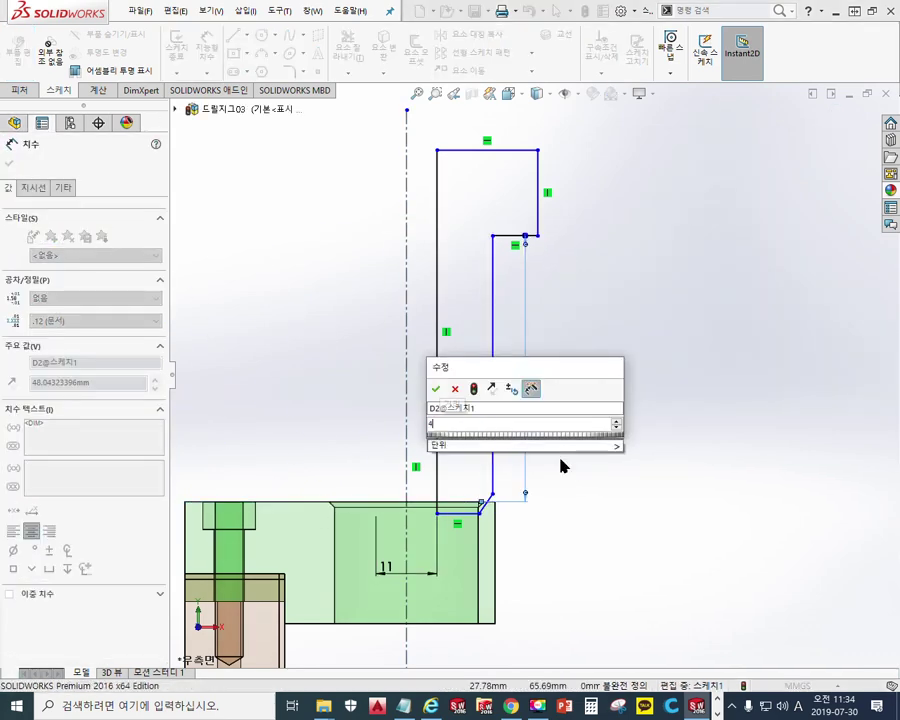
pyautogui.press('Return')
pyautogui.rightClick(649, 241)
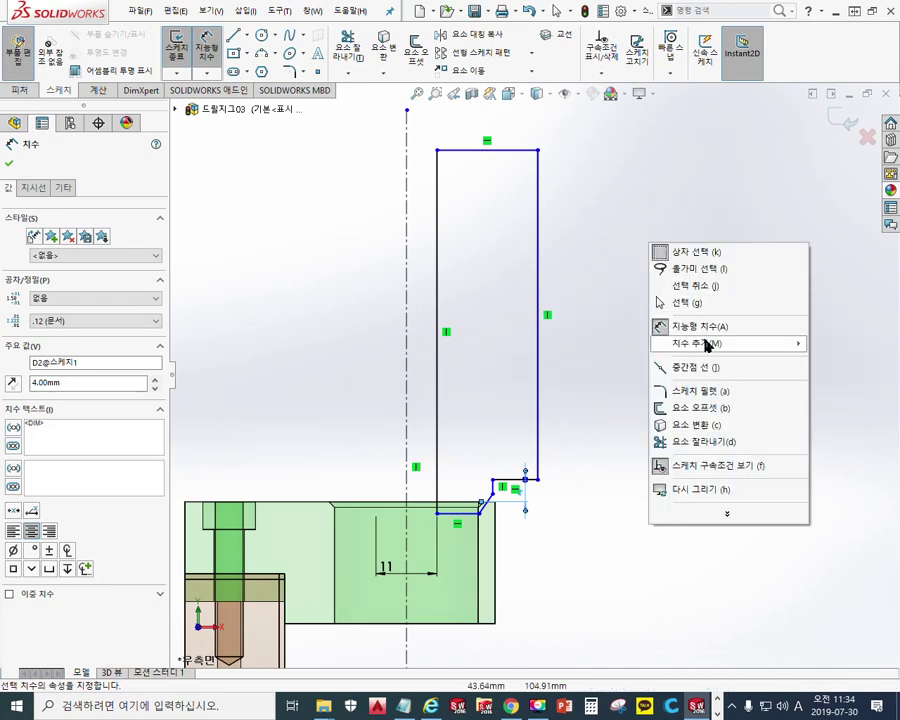
pyautogui.click(679, 300)
# Step: Reshape the profile by moving its lower edge and slanted corner points below the bush holder and lowering the head's top edge
pyautogui.press('f')
pyautogui.keyDown('ctrl'); pyautogui.moveTo(540, 443); pyautogui.dragTo(535, 459, button='middle'); pyautogui.keyUp('ctrl')
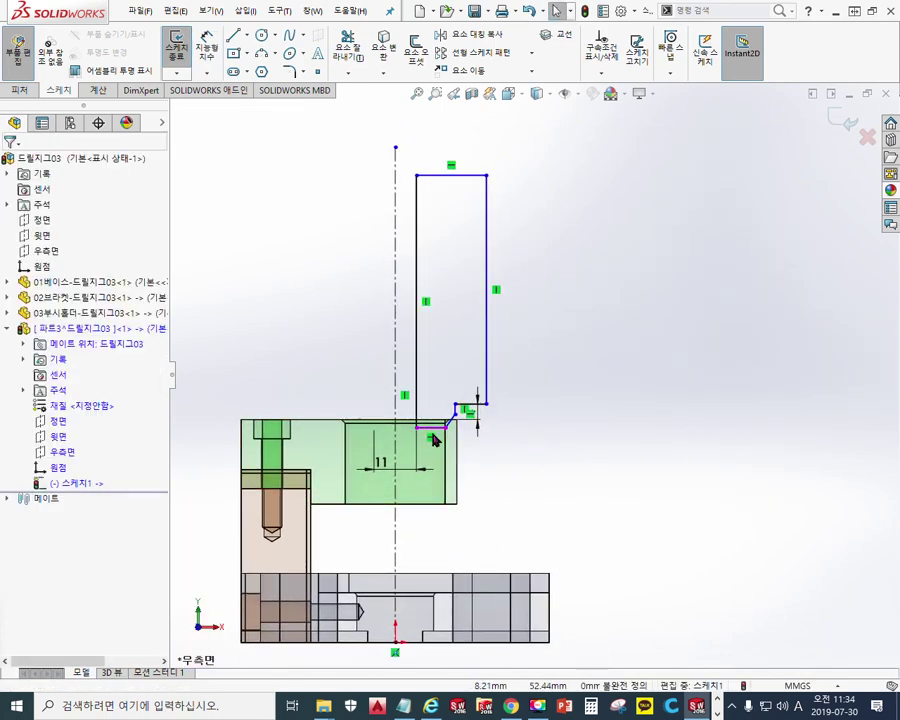
pyautogui.moveTo(437, 427)
pyautogui.mouseDown()
pyautogui.moveTo(419, 563)
pyautogui.moveTo(424, 502)
pyautogui.mouseUp()
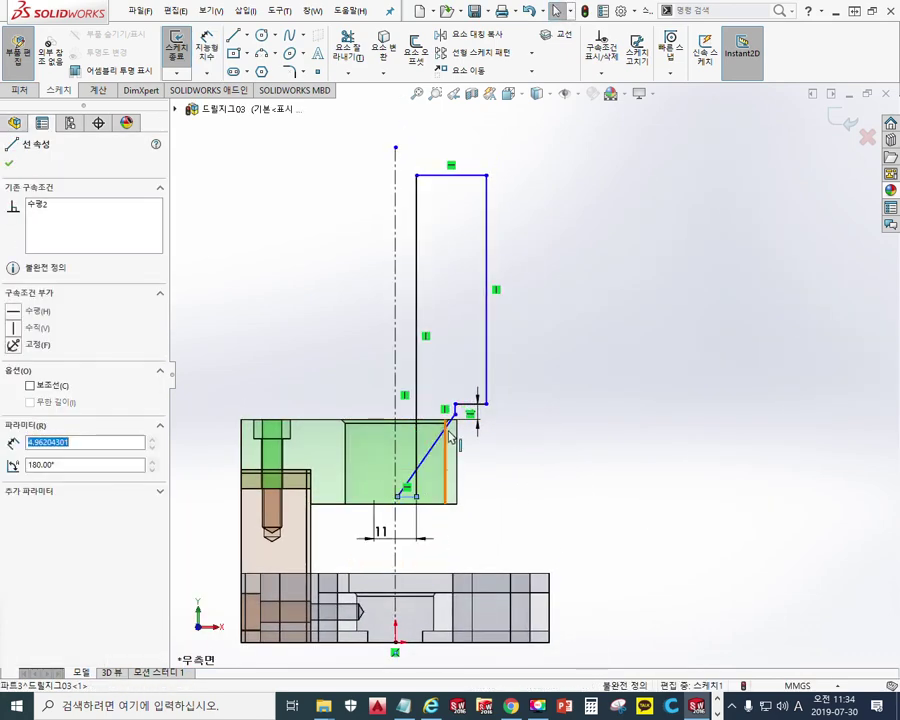
pyautogui.moveTo(458, 411); pyautogui.dragTo(459, 519)
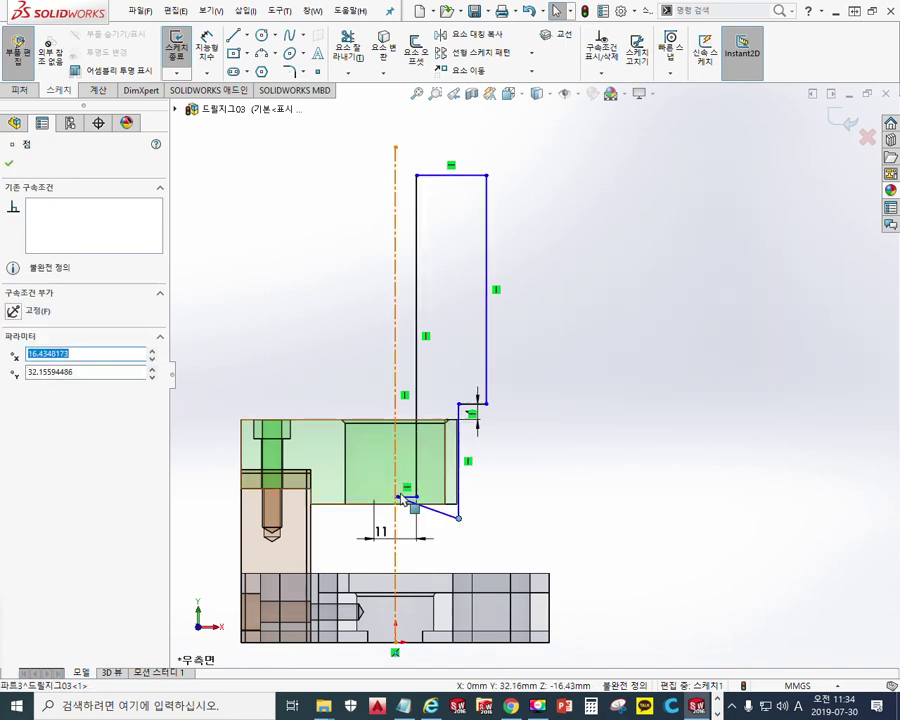
pyautogui.moveTo(398, 500)
pyautogui.mouseDown()
pyautogui.moveTo(450, 566)
pyautogui.moveTo(441, 555)
pyautogui.mouseUp()
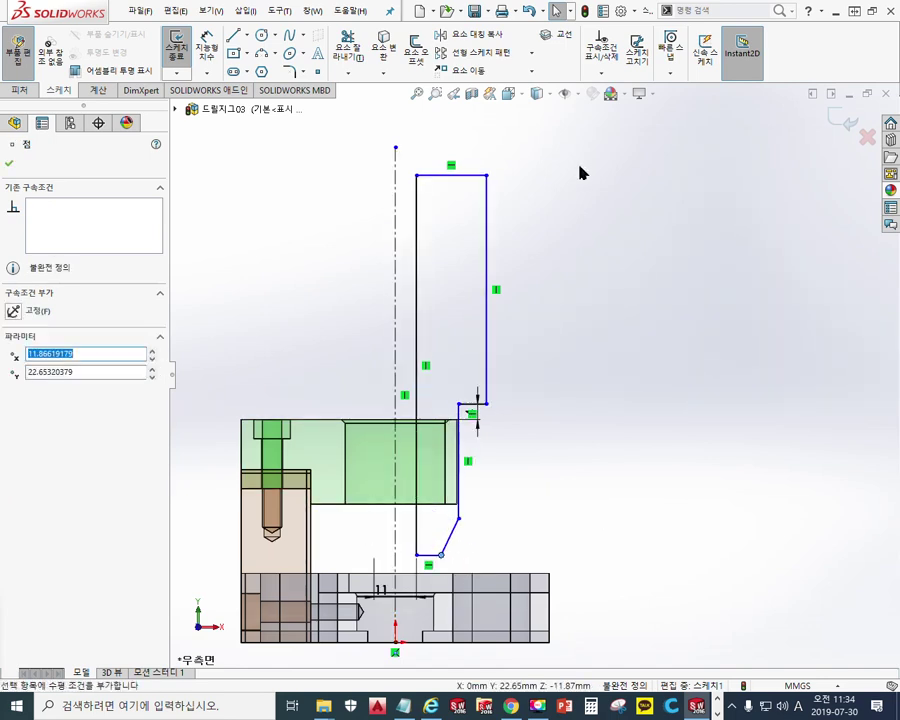
pyautogui.moveTo(470, 183); pyautogui.dragTo(476, 366)
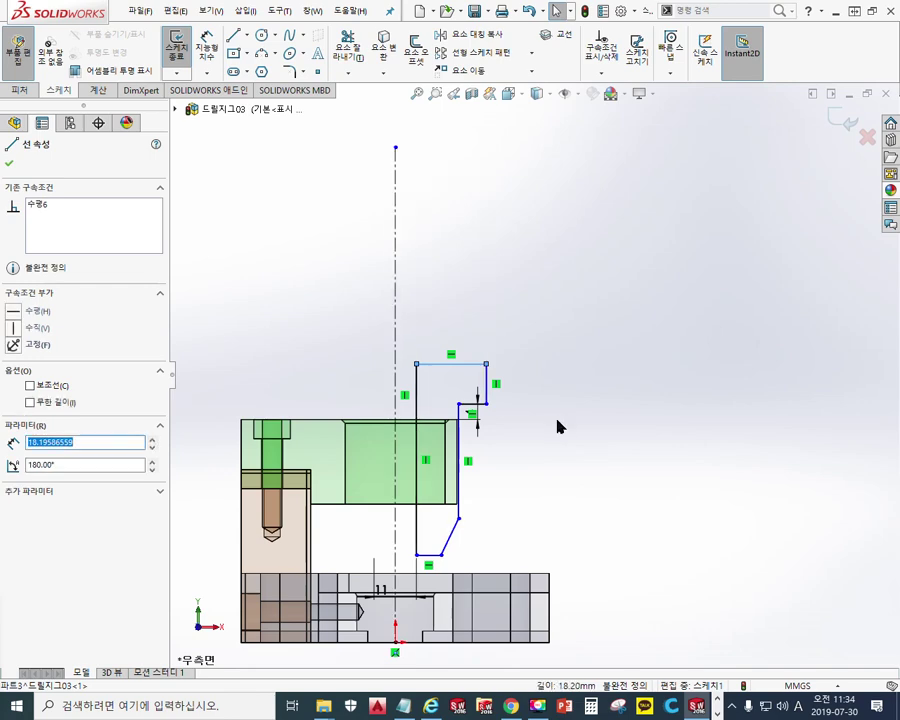
pyautogui.click(472, 516)
# Step: Dimension the shank's outer vertical line across the centerline as an 18 mm diameter
pyautogui.scroll(-4, 584, 376)
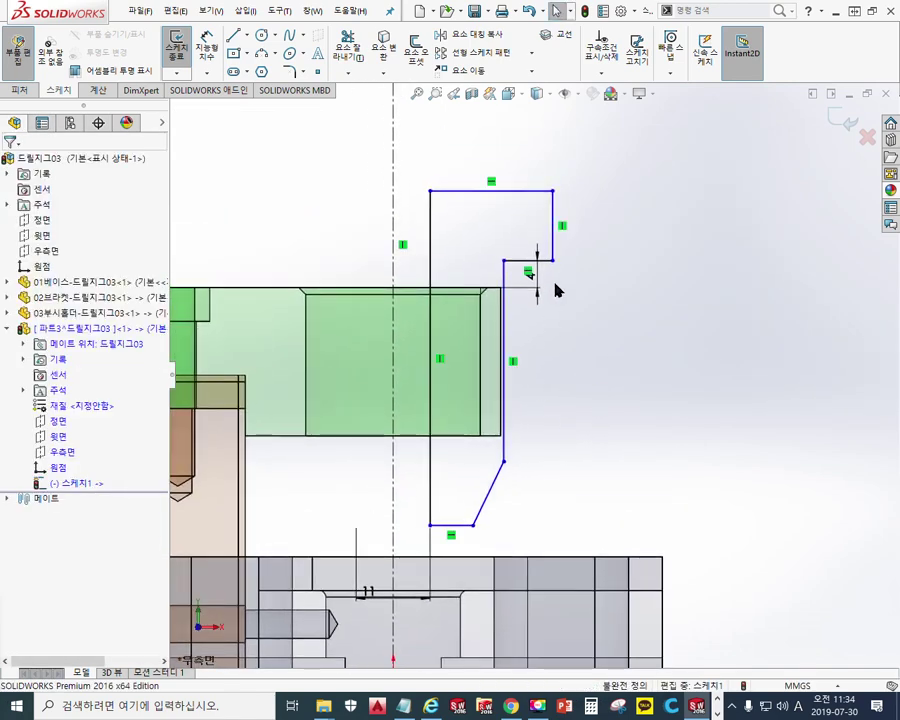
pyautogui.rightClick(634, 335)
pyautogui.click(745, 292)
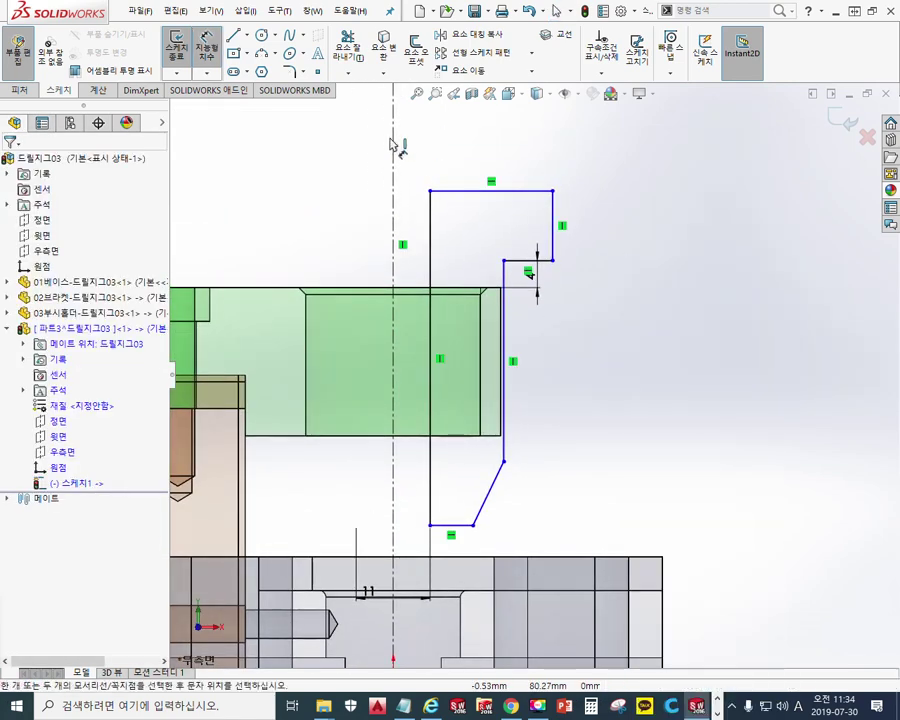
pyautogui.click(395, 152)
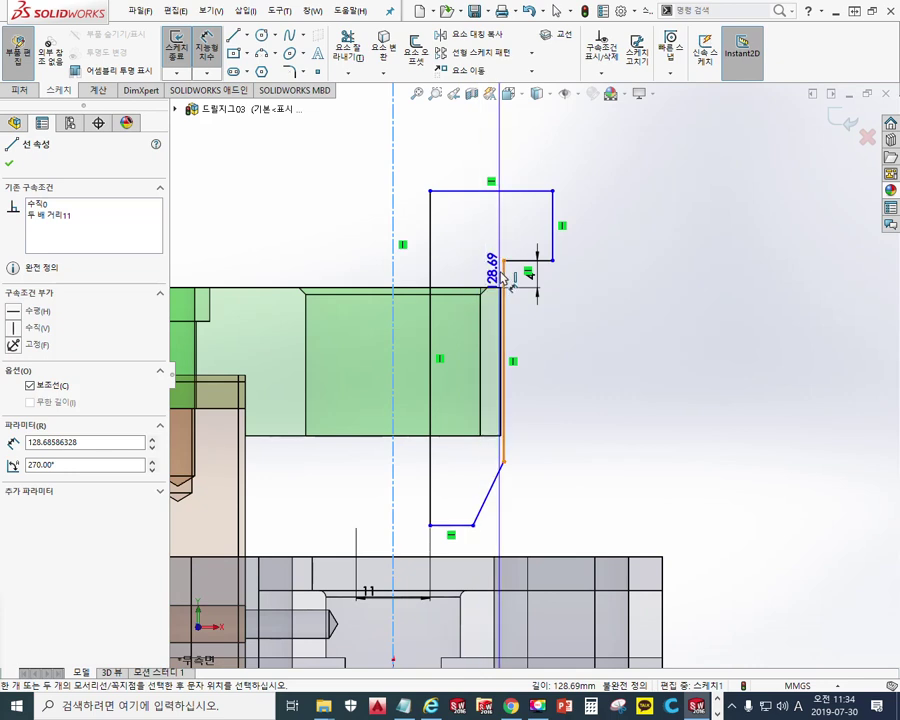
pyautogui.click(503, 400)
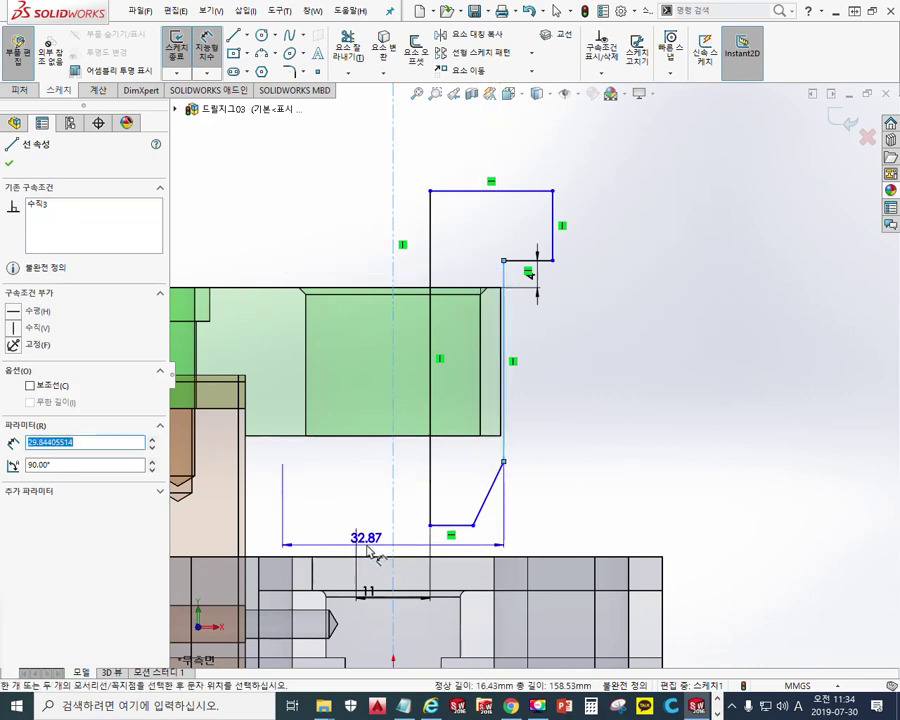
pyautogui.click(369, 546)
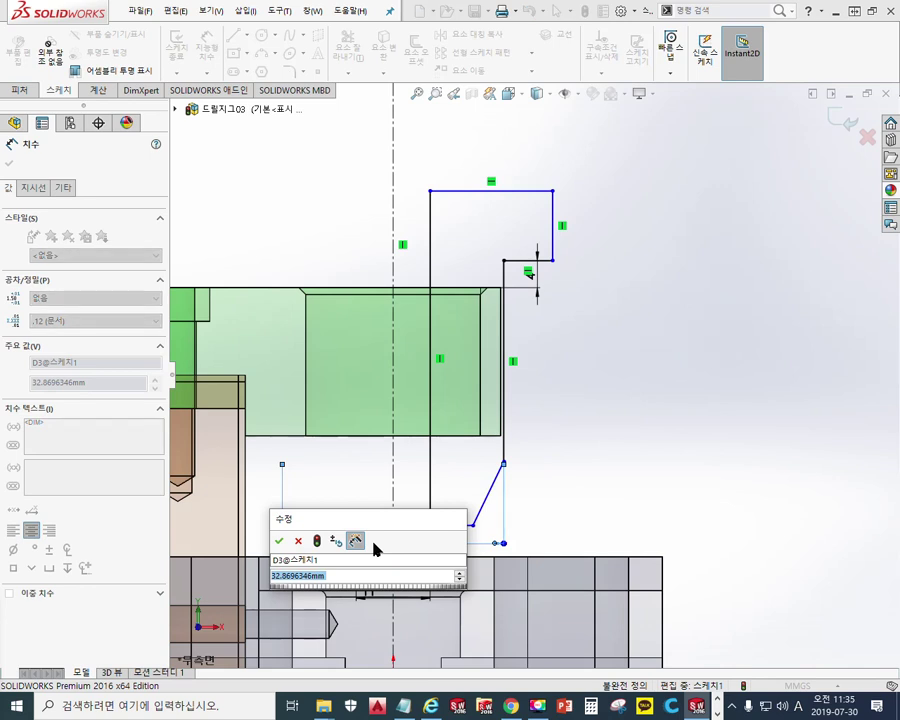
pyautogui.write('38')
pyautogui.press('Return')
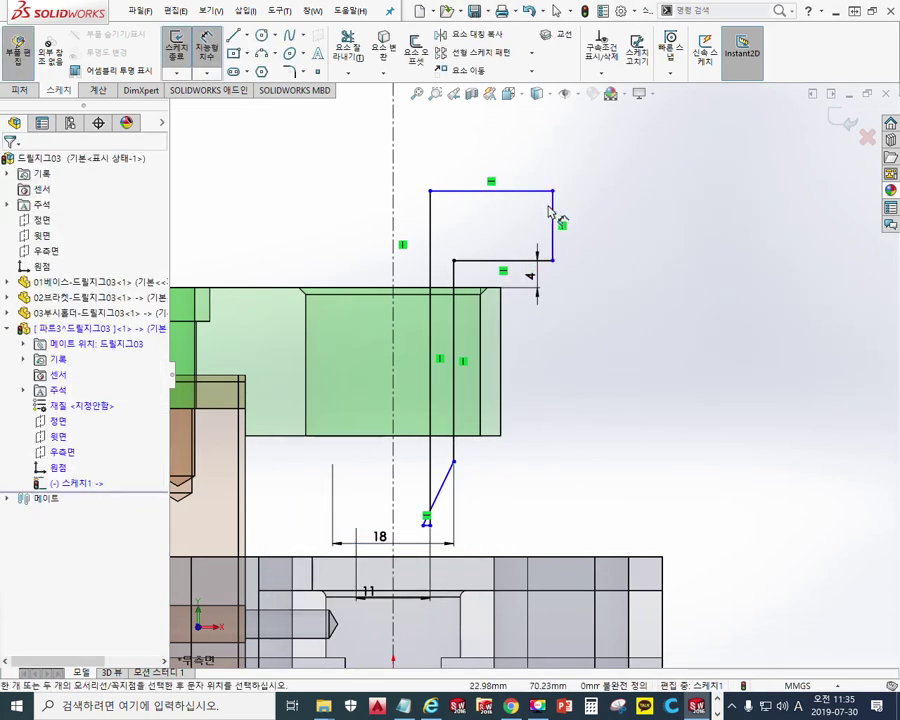
# Step: Dimension the head's outer diameter across the centerline as 30 mm, and move the 18 mm dimension below the 11 mm one
pyautogui.click(397, 213)
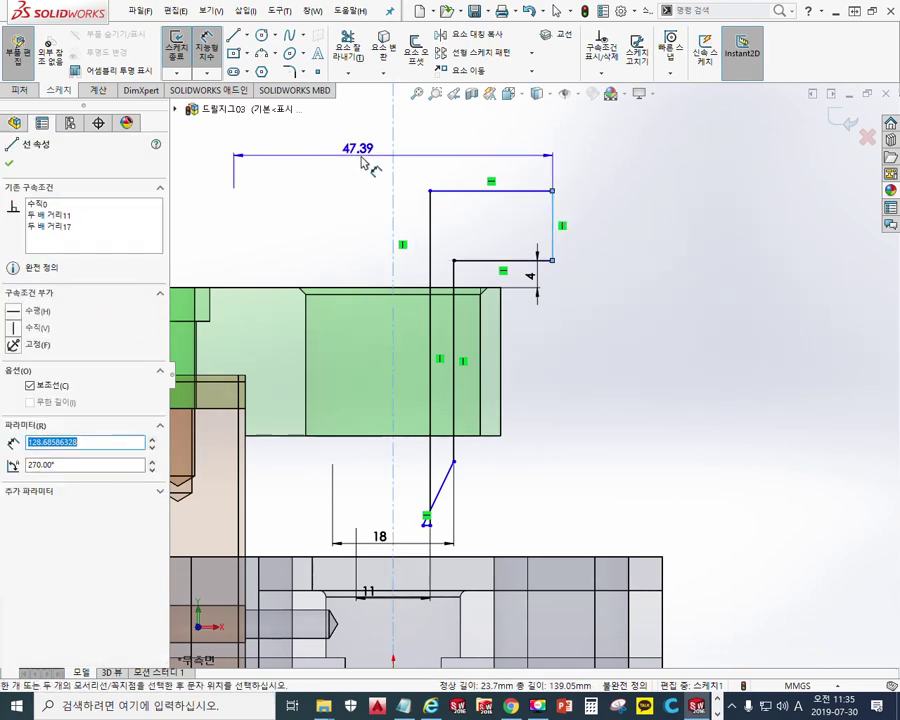
pyautogui.click(372, 163)
pyautogui.write('30')
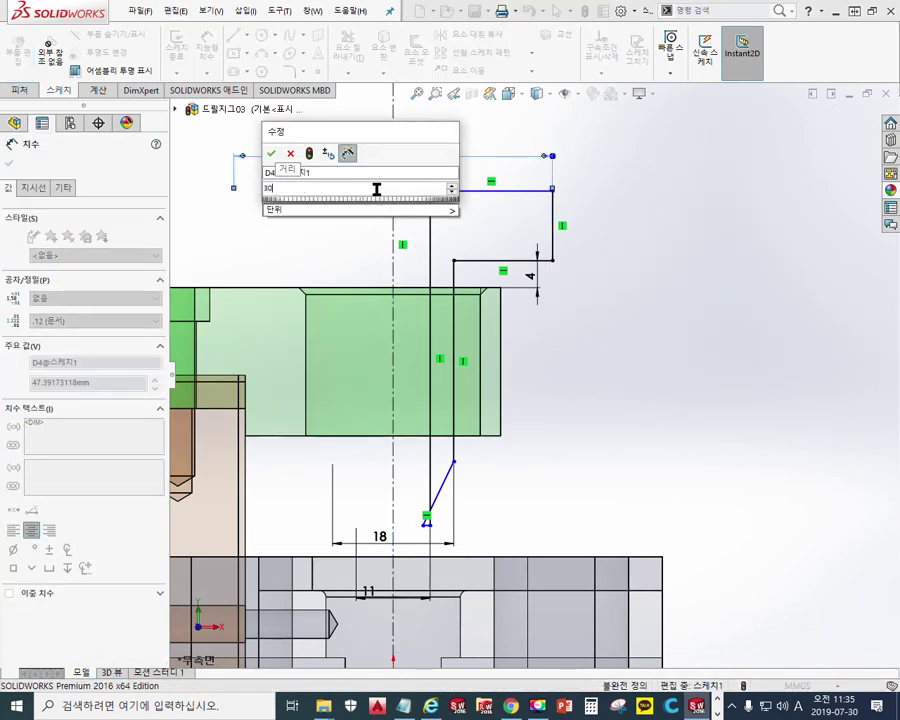
pyautogui.press('Return')
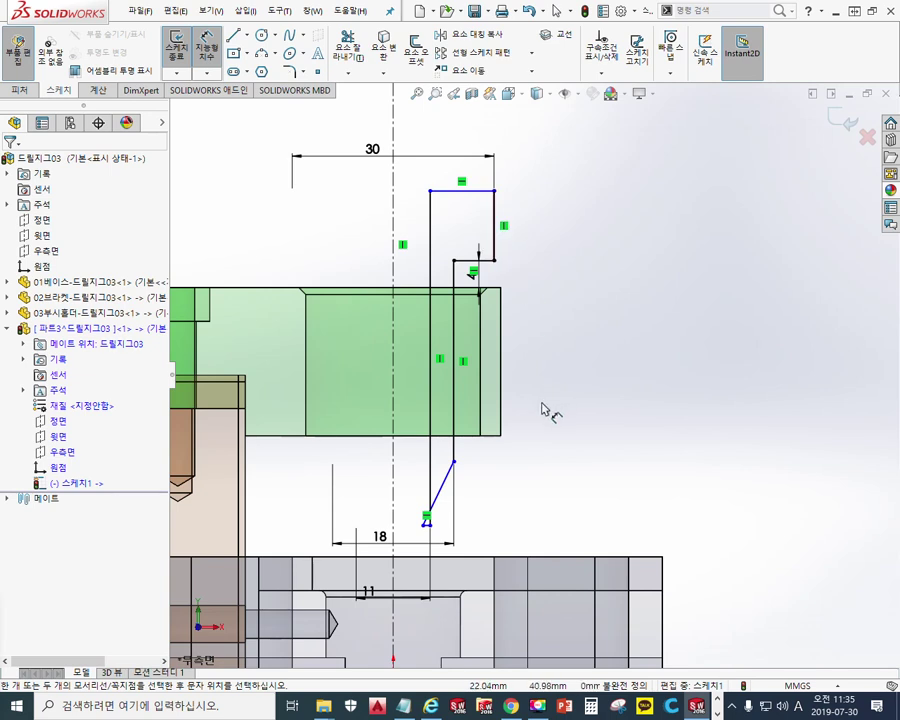
pyautogui.moveTo(383, 539); pyautogui.dragTo(389, 627)
pyautogui.click(636, 364)
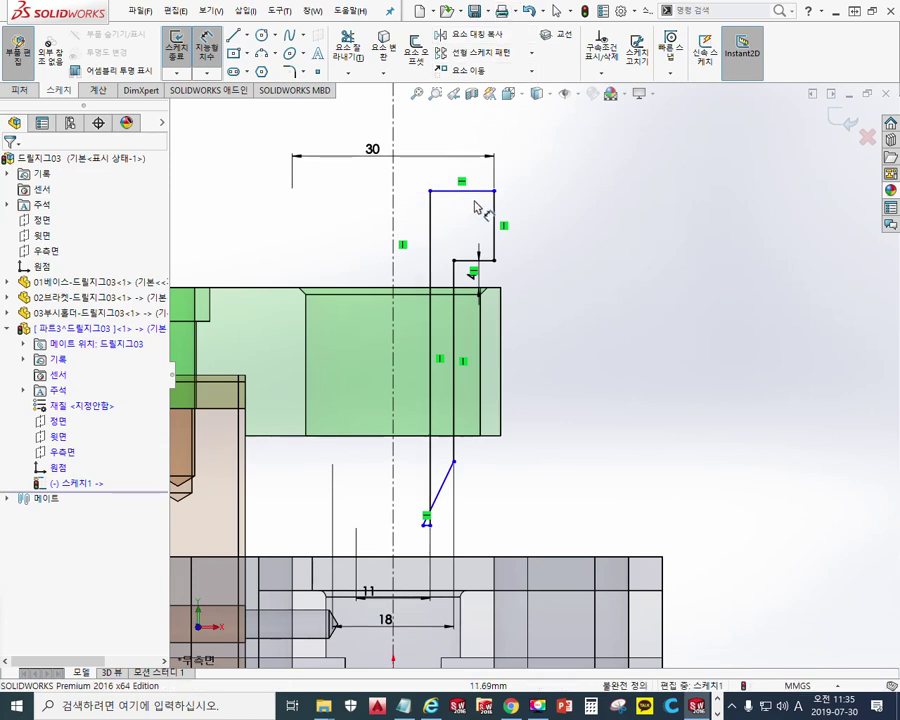
# Step: Set the head's height between its top edge and its underside to 10 mm
pyautogui.click(474, 191)
pyautogui.click(472, 261)
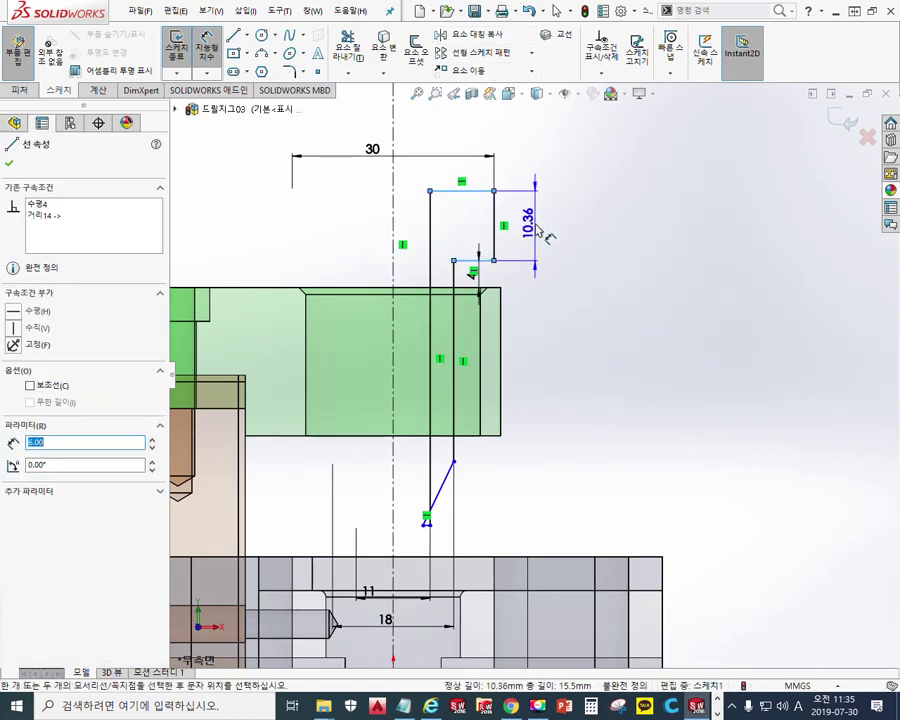
pyautogui.click(540, 232)
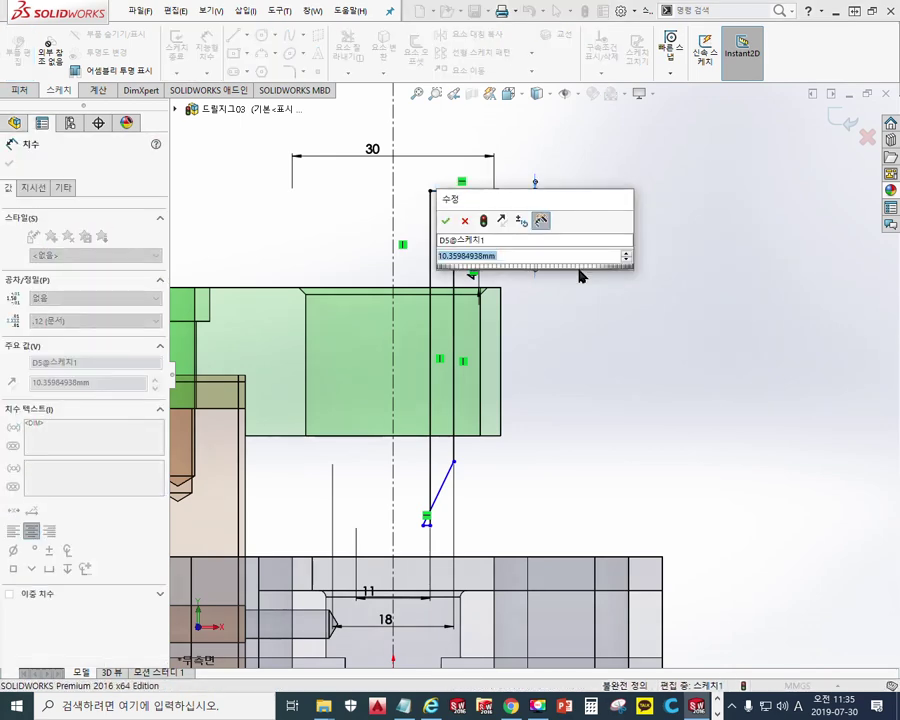
pyautogui.write('10')
pyautogui.press('Return')
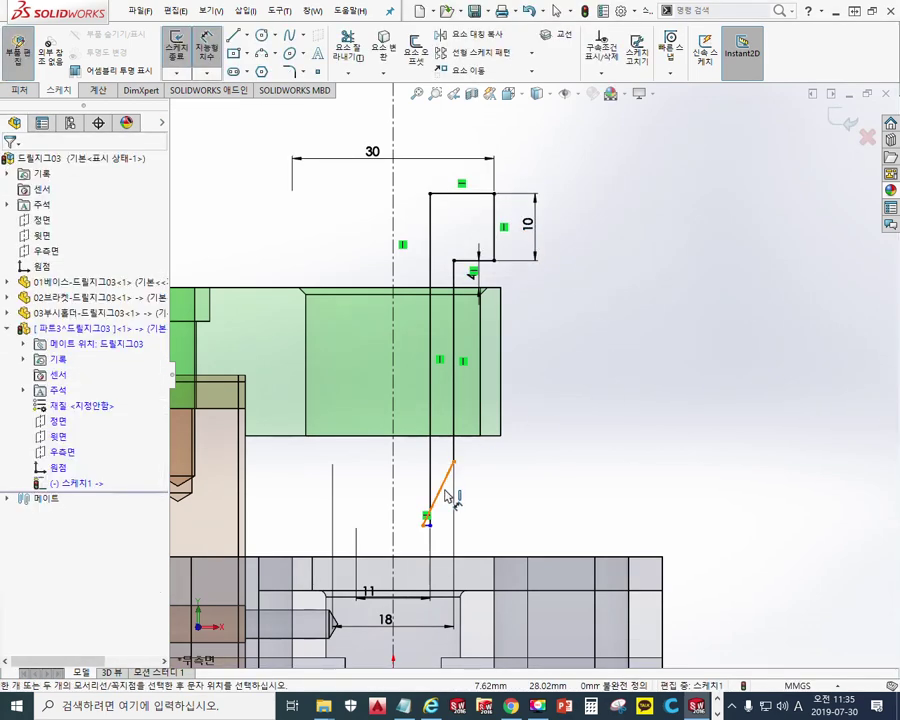
# Step: Reshape the shank's lower end by moving the slanted line's upper endpoint down and its lower endpoint outward past the inner vertical line
pyautogui.scroll(-5, 436, 535)
pyautogui.rightClick(589, 401)
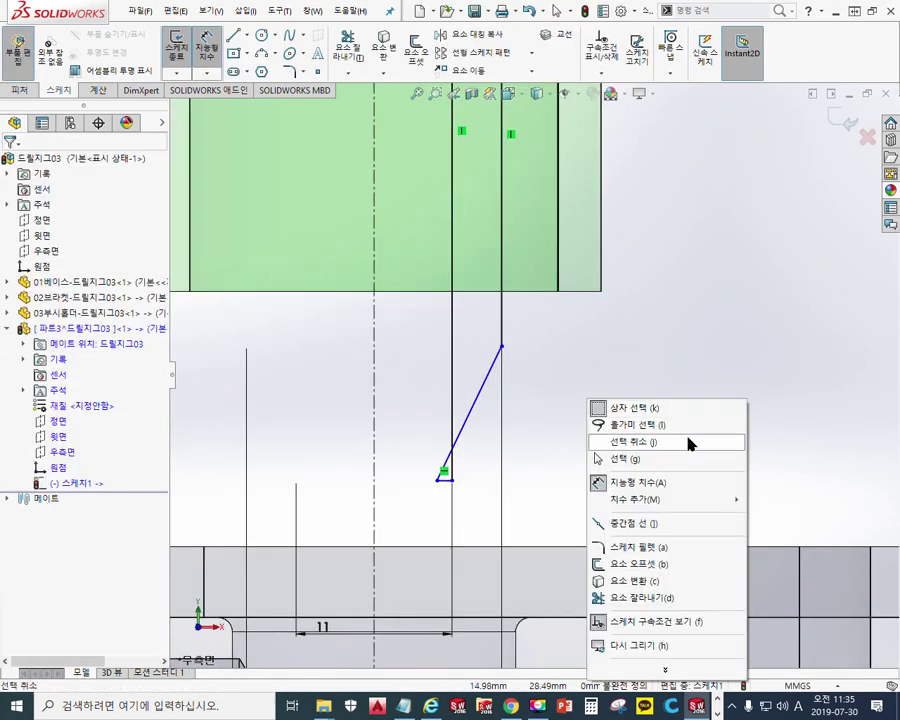
pyautogui.click(597, 458)
pyautogui.moveTo(503, 347); pyautogui.dragTo(502, 385)
pyautogui.moveTo(437, 480); pyautogui.dragTo(481, 481)
pyautogui.click(663, 344)
# Step: Set the shank's length between the head's underside and the profile's bottom edge to 28 mm
pyautogui.rightClick(666, 343)
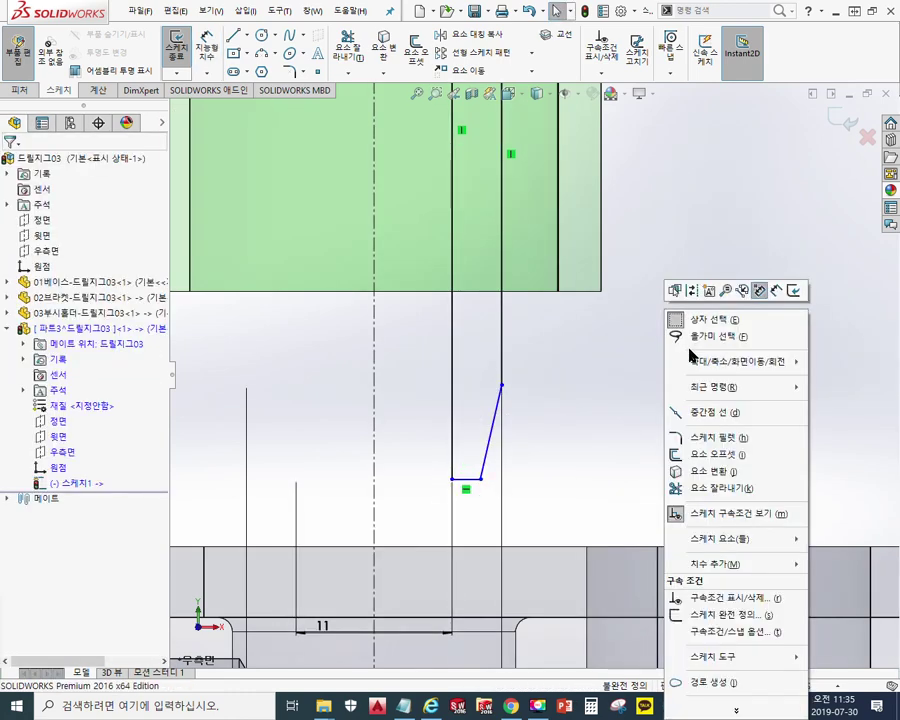
pyautogui.click(774, 292)
pyautogui.click(474, 481)
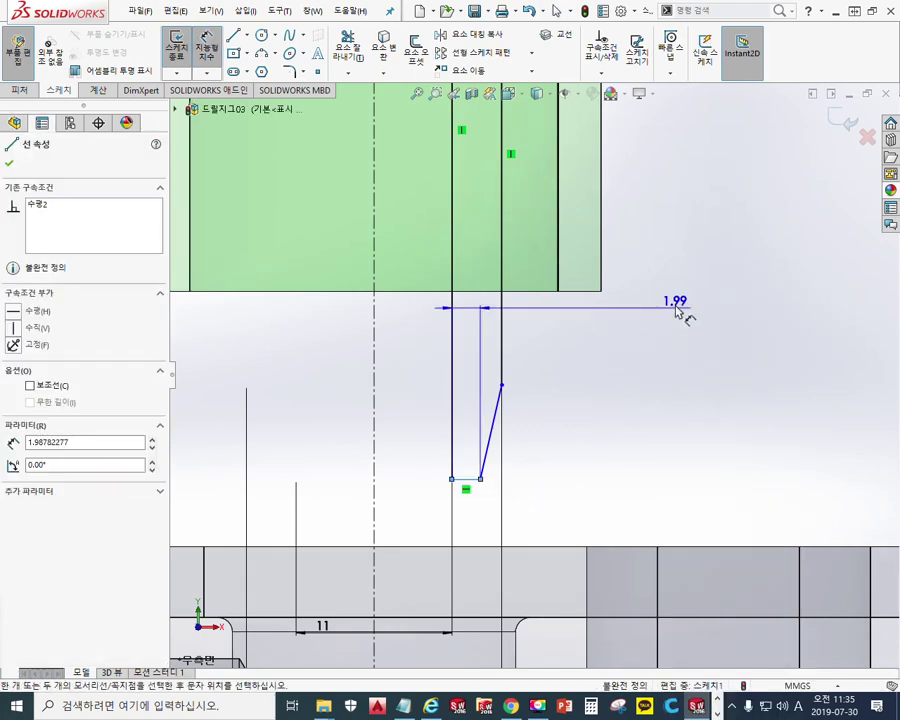
pyautogui.scroll(3, 676, 312)
pyautogui.click(540, 157)
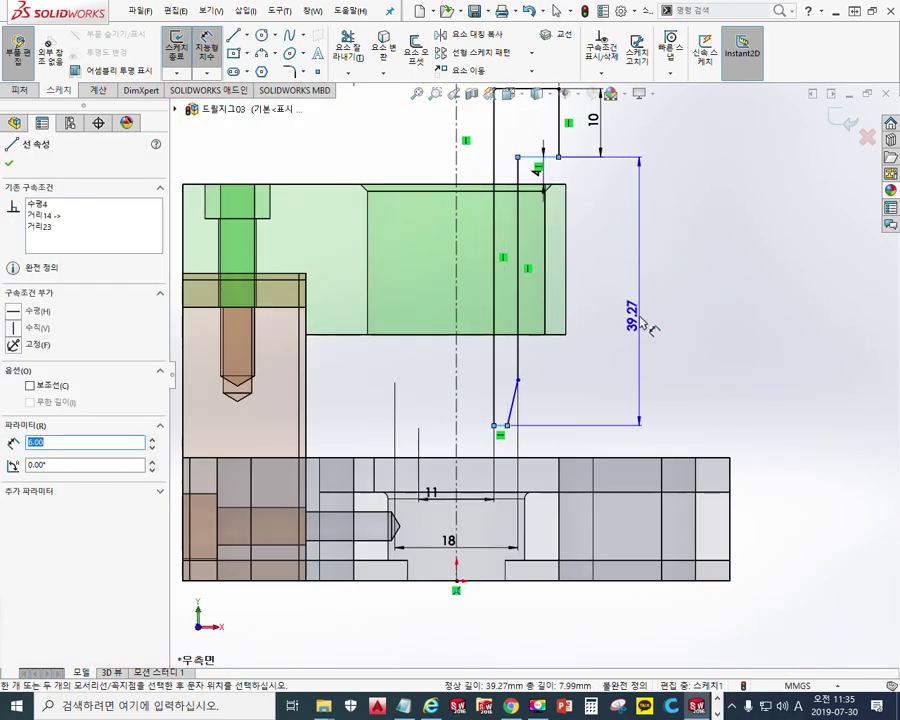
pyautogui.click(612, 295)
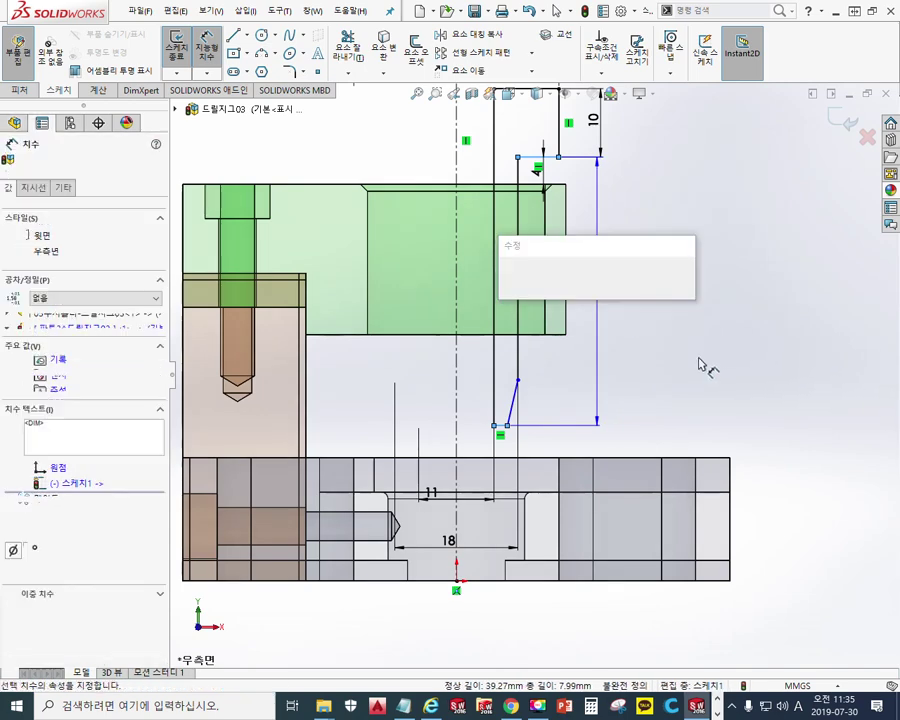
pyautogui.write('38')
pyautogui.press('Return')
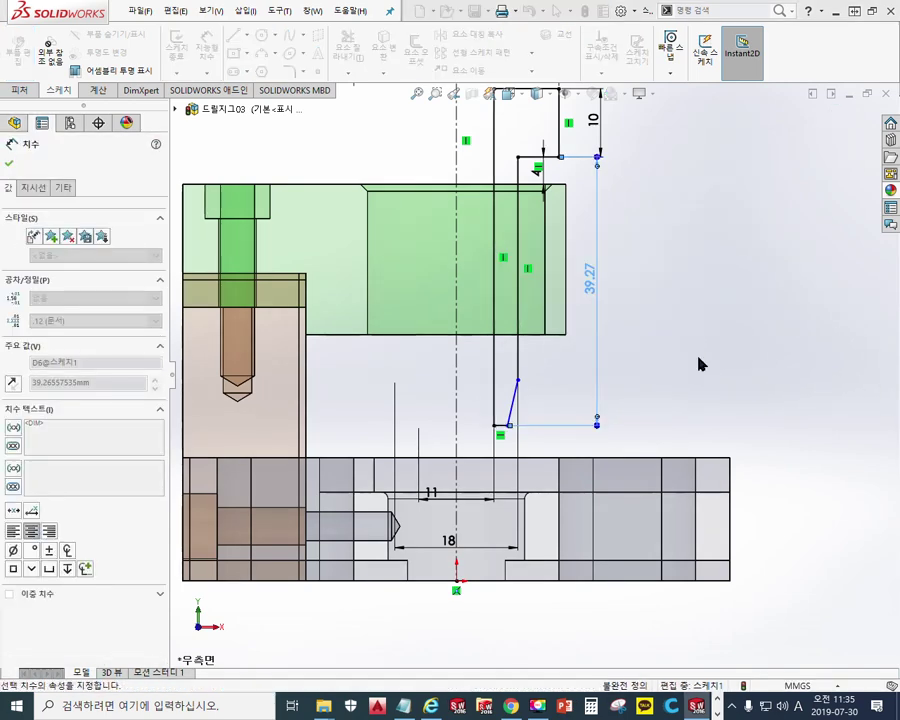
# Step: Move the slanted line's upper endpoint above the bottom edge, and move the 11 and 18 mm dimensions up closer to the profile
pyautogui.rightClick(689, 223)
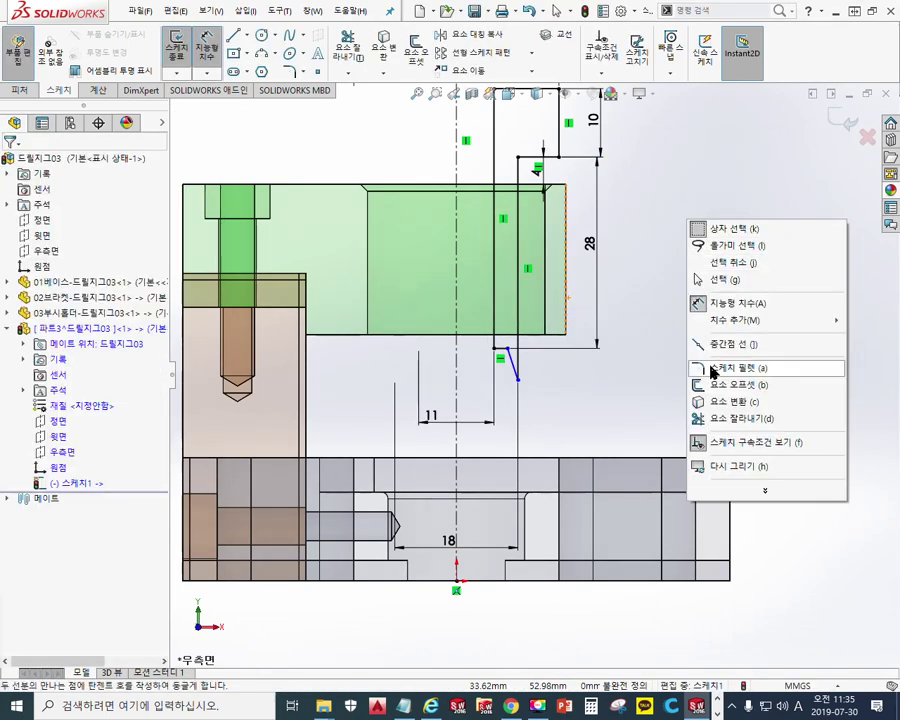
pyautogui.click(718, 281)
pyautogui.moveTo(518, 380); pyautogui.dragTo(531, 325)
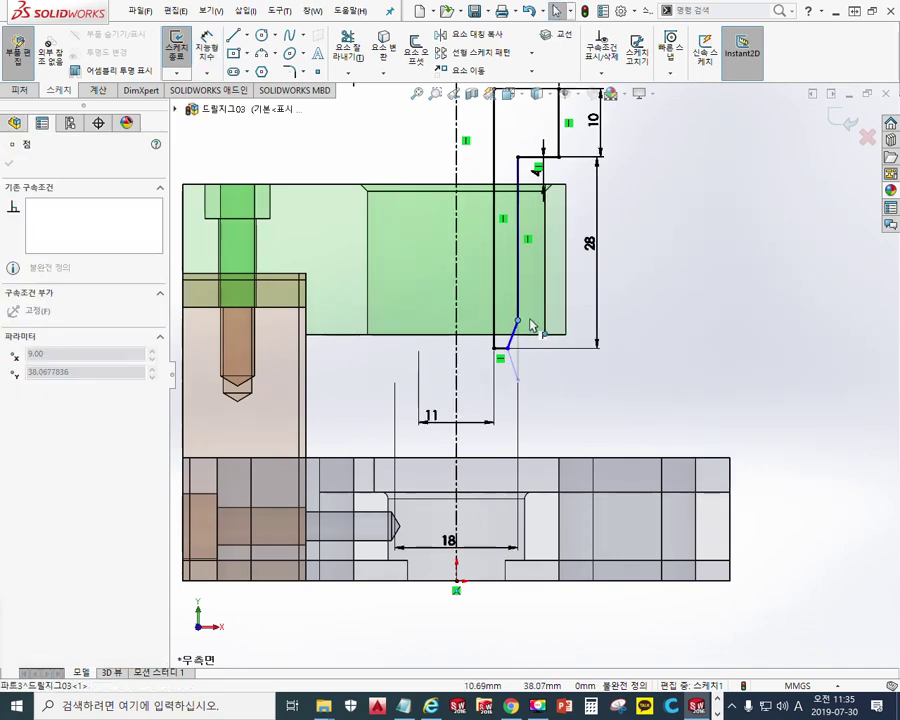
pyautogui.click(705, 365)
pyautogui.moveTo(447, 497); pyautogui.dragTo(452, 380)
pyautogui.click(640, 330)
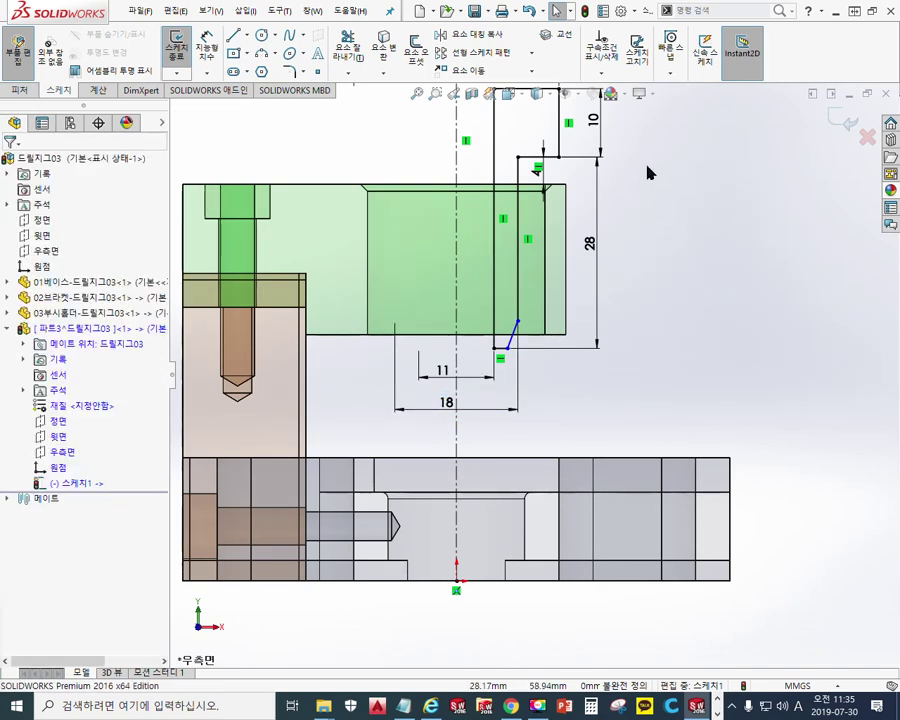
# Step: Round the head's inner upper corner with a 2 mm sketch fillet
pyautogui.keyDown('ctrl'); pyautogui.moveTo(646, 172); pyautogui.dragTo(592, 340, button='middle'); pyautogui.keyUp('ctrl')
pyautogui.scroll(-1, 536, 386)
pyautogui.moveTo(565, 386)
pyautogui.keyDown('ctrl'); pyautogui.mouseDown(button='middle')
pyautogui.moveTo(581, 344)
pyautogui.moveTo(580, 358)
pyautogui.mouseUp(button='middle'); pyautogui.keyUp('ctrl')
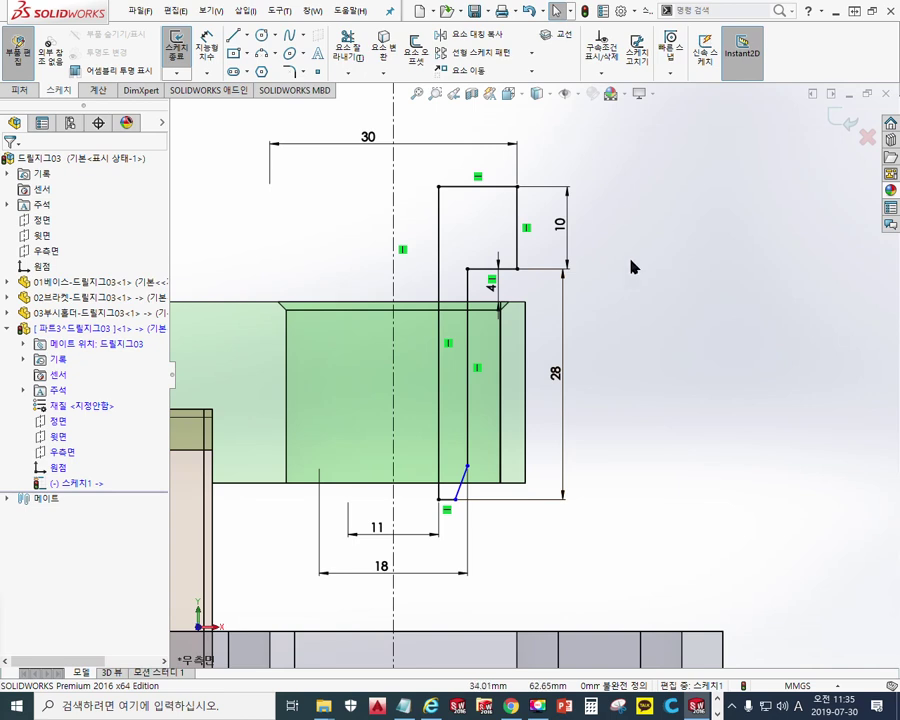
pyautogui.click(290, 75)
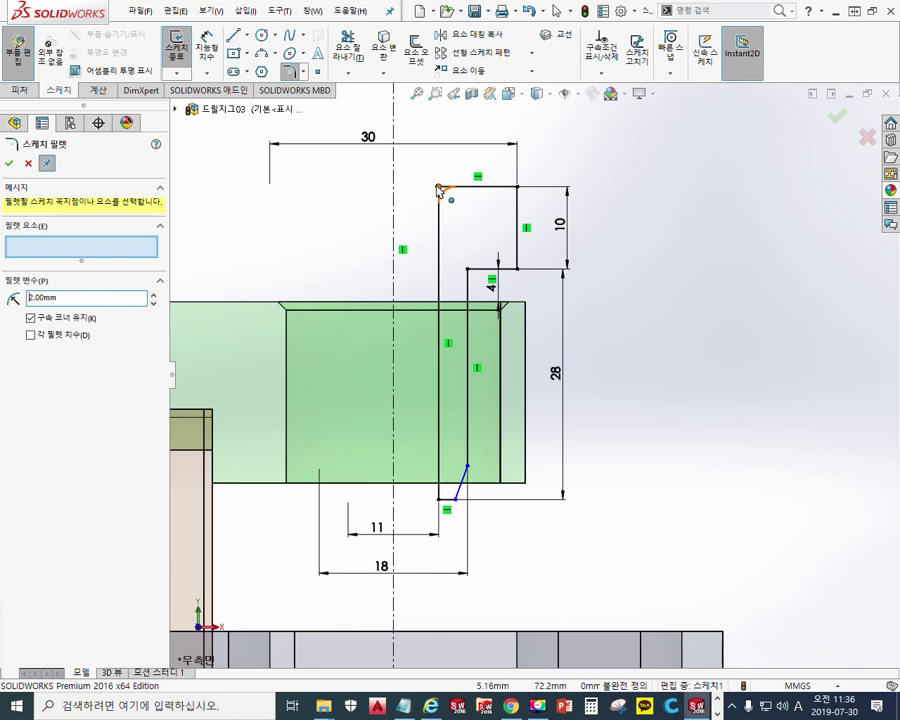
pyautogui.click(438, 190)
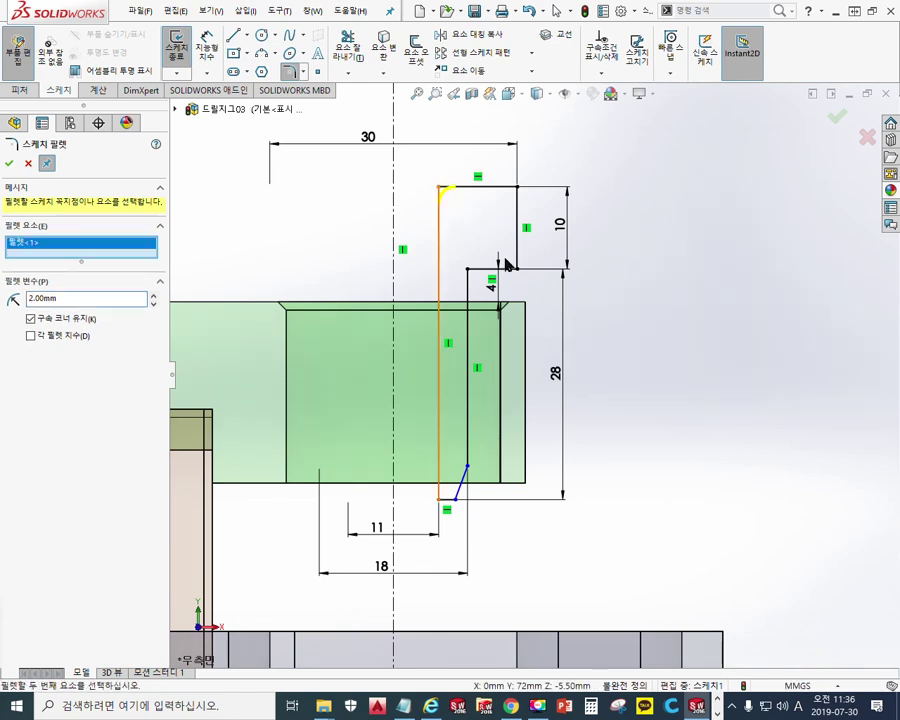
pyautogui.click(9, 164)
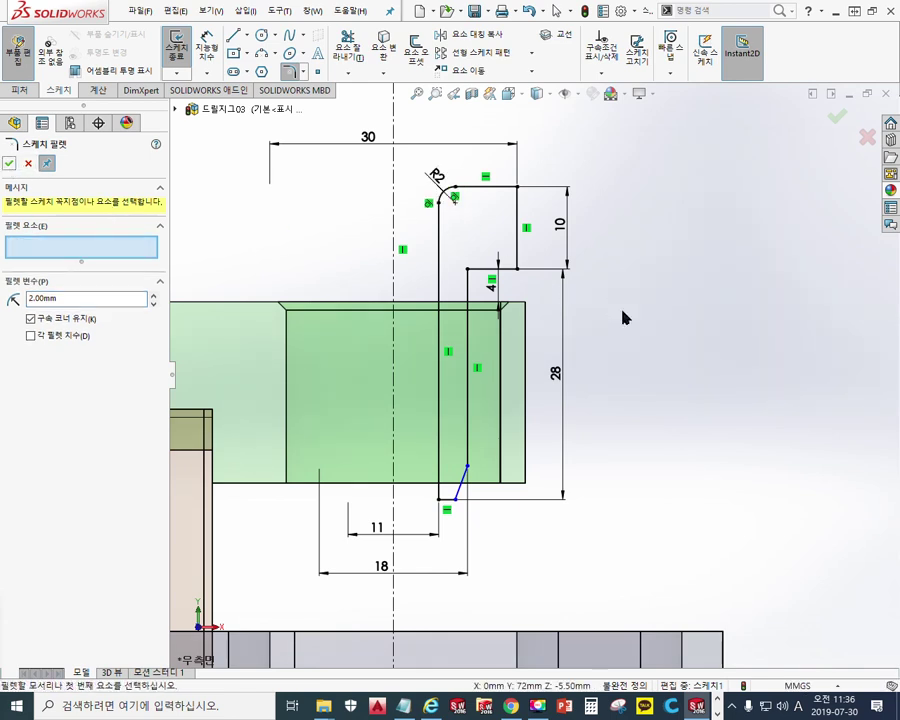
pyautogui.click(26, 164)
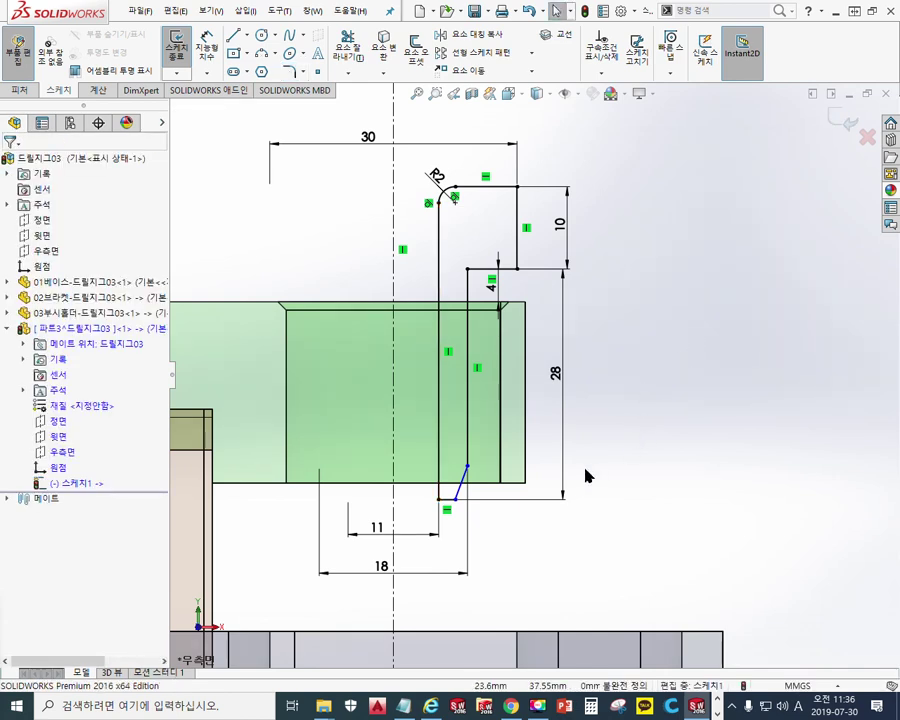
# Step: Highlight the slanted line at the shank's lower end with a red screen-pen stroke, and clear the mark
pyautogui.press('F2')
pyautogui.moveTo(474, 456); pyautogui.dragTo(450, 518)
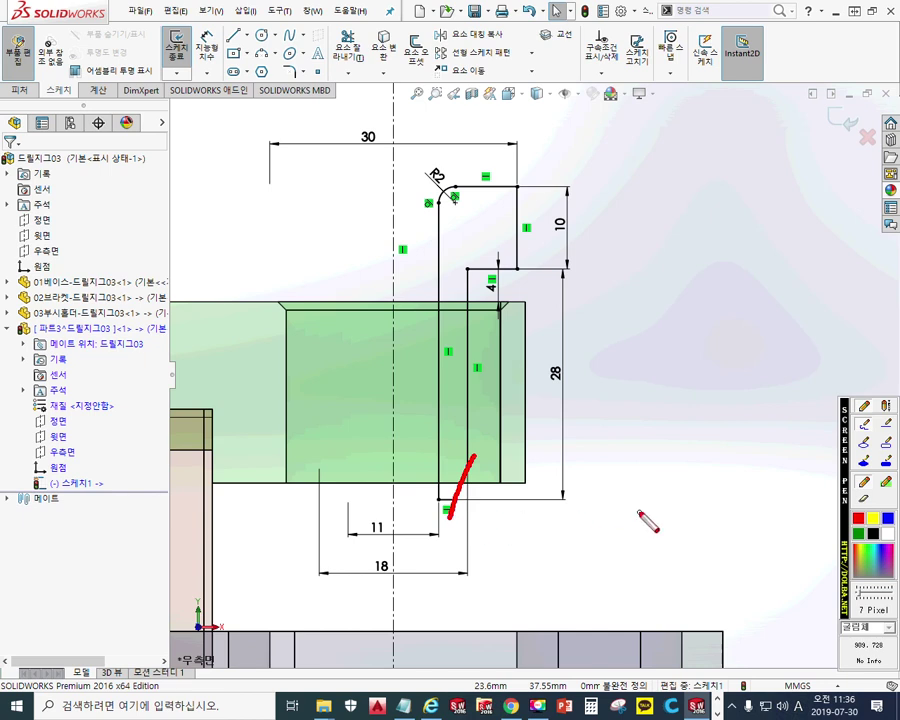
pyautogui.press('F2')
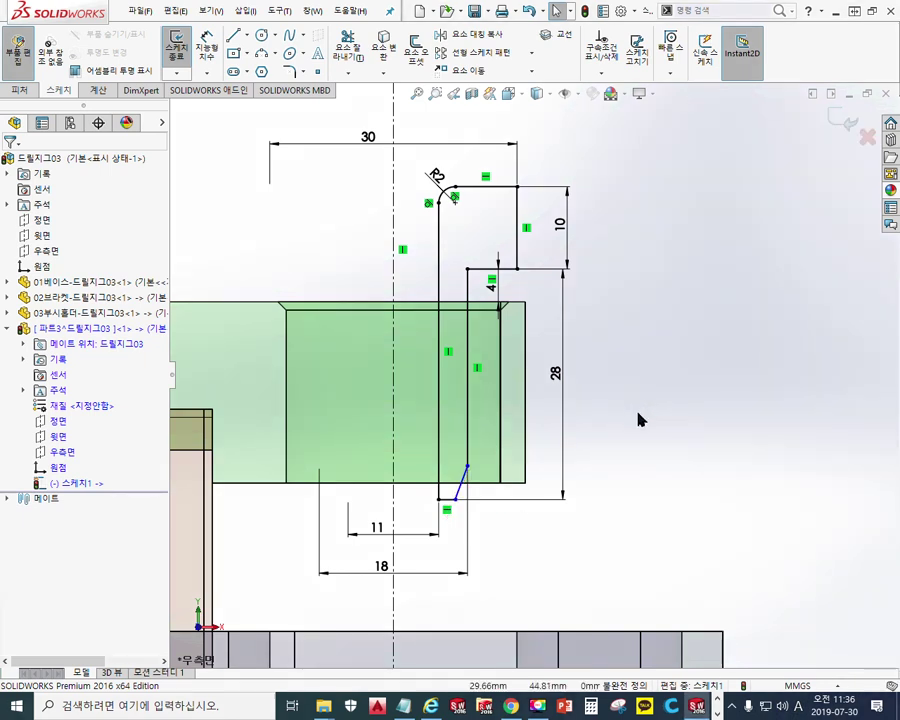
# Step: Set the vertical height of the slanted line at the shank's lower end to 1.5 mm
pyautogui.rightClick(639, 418)
pyautogui.click(735, 291)
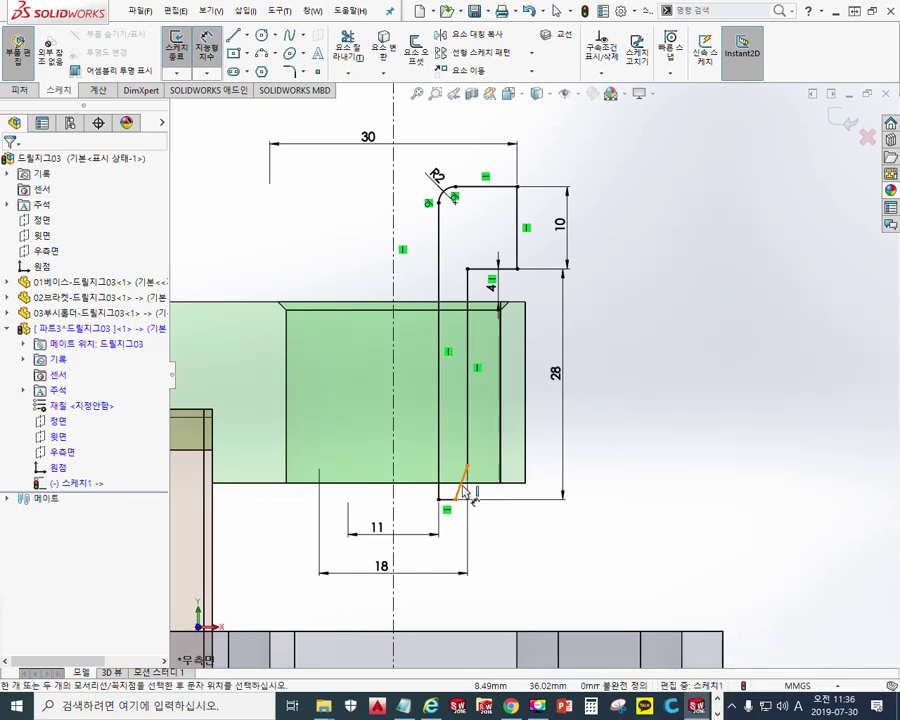
pyautogui.click(464, 489)
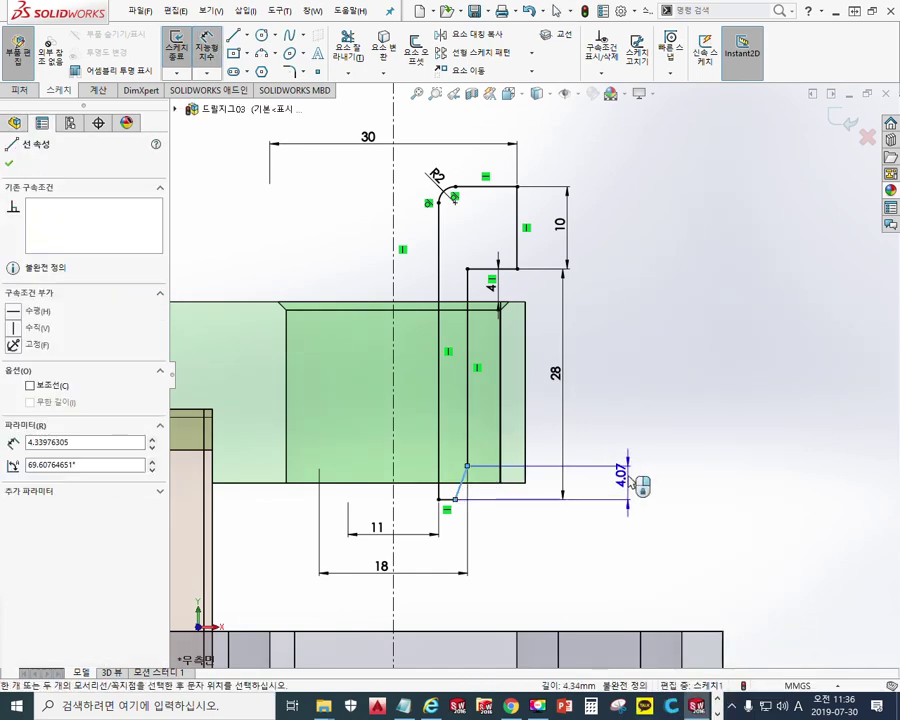
pyautogui.click(632, 483)
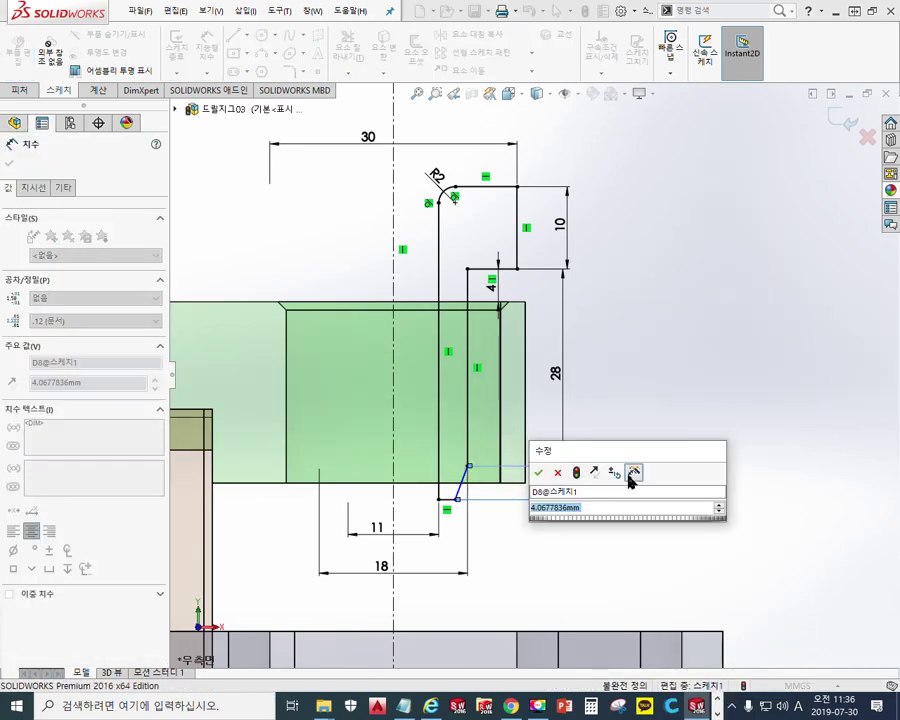
pyautogui.write('1.5')
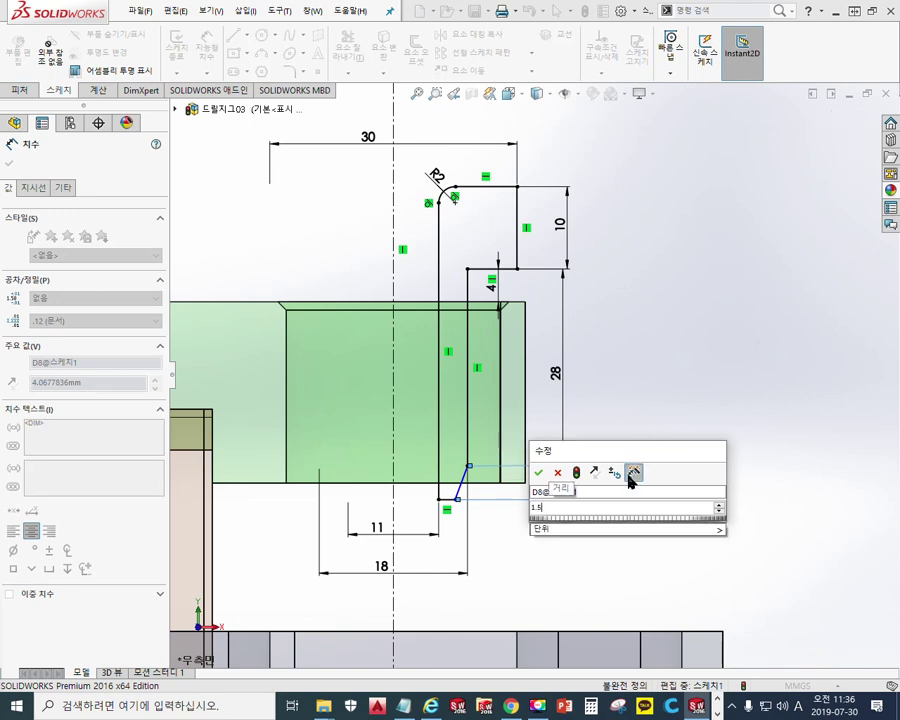
pyautogui.press('Return')
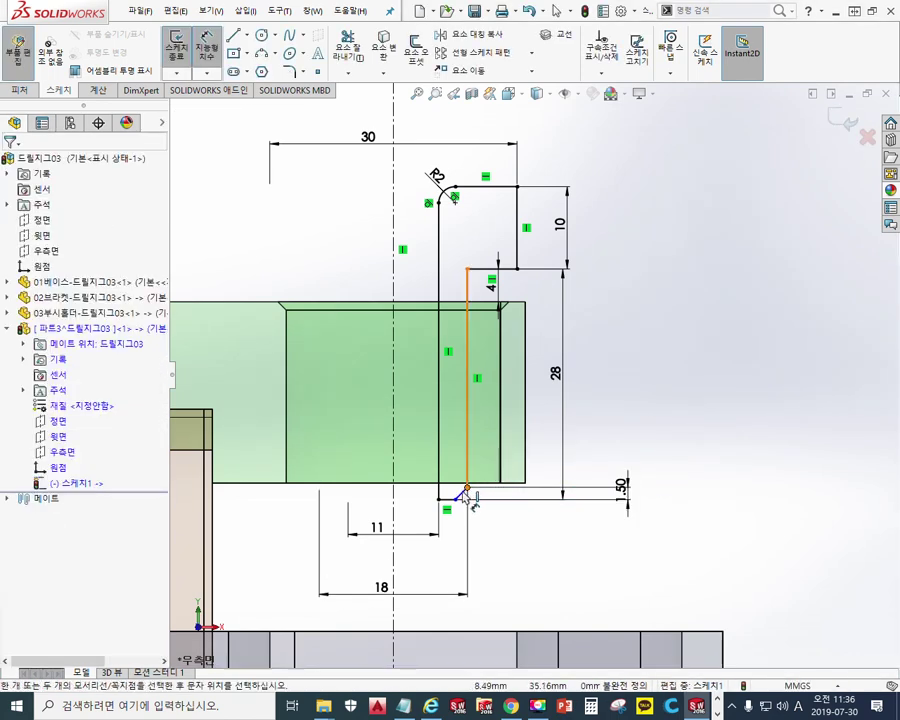
# Step: Set the angle between the slanted line and the shank's outer vertical line to 30°
pyautogui.click(461, 494)
pyautogui.click(468, 432)
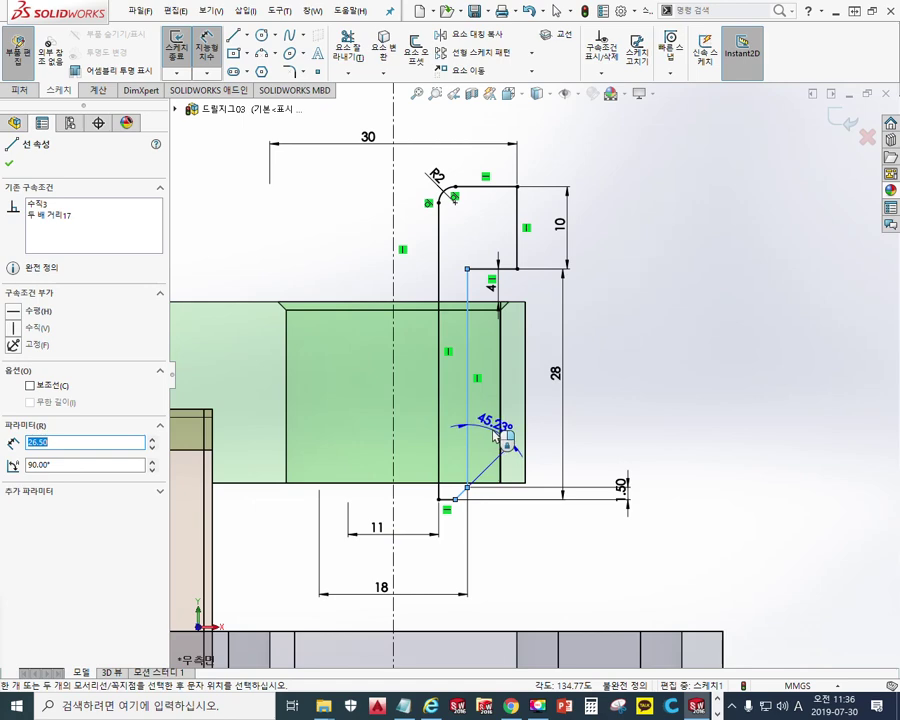
pyautogui.click(498, 428)
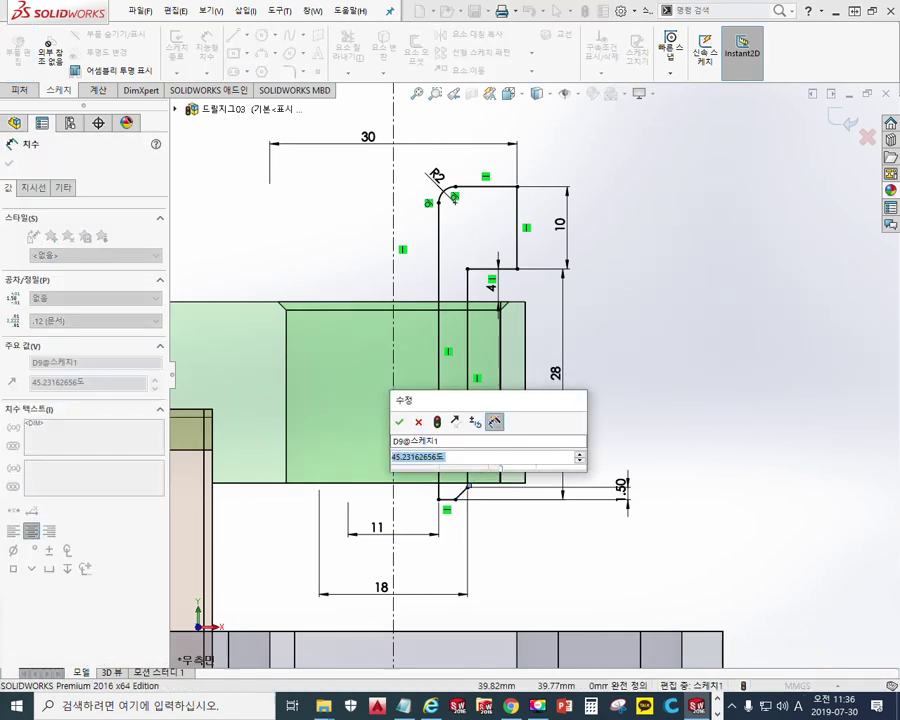
pyautogui.write('45')
pyautogui.press('Return')
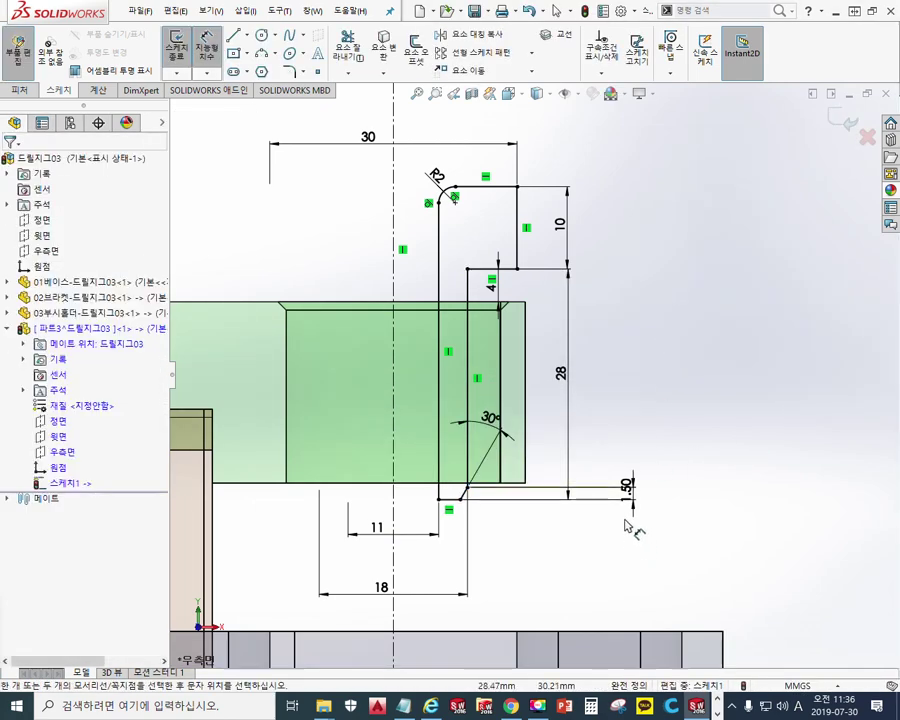
# Step: Tidy the dimension layout by moving the 1.5, 11, 18 and 30 mm dimensions closer to the profile and shifting the 10 mm dimension slightly outward
pyautogui.moveTo(549, 473); pyautogui.dragTo(545, 460)
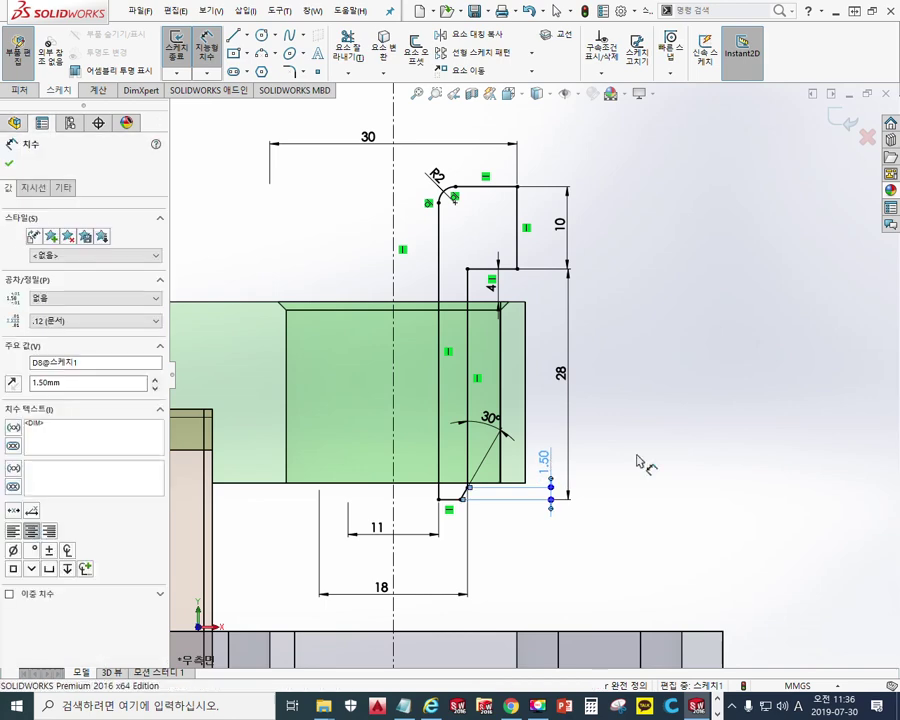
pyautogui.click(636, 460)
pyautogui.moveTo(381, 532); pyautogui.dragTo(373, 500)
pyautogui.moveTo(380, 585); pyautogui.dragTo(370, 537)
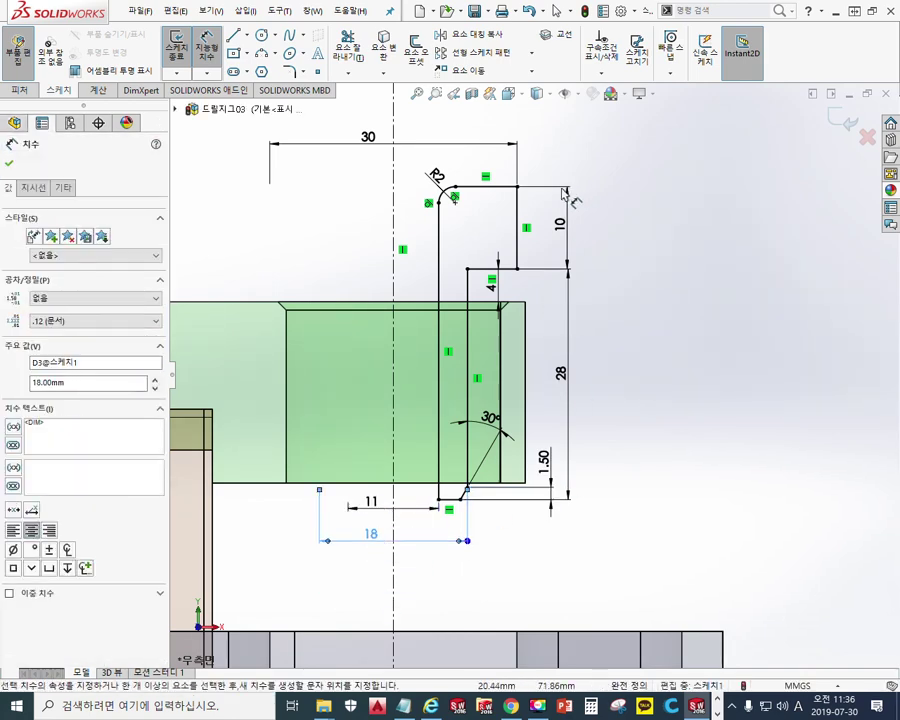
pyautogui.moveTo(368, 140); pyautogui.dragTo(368, 158)
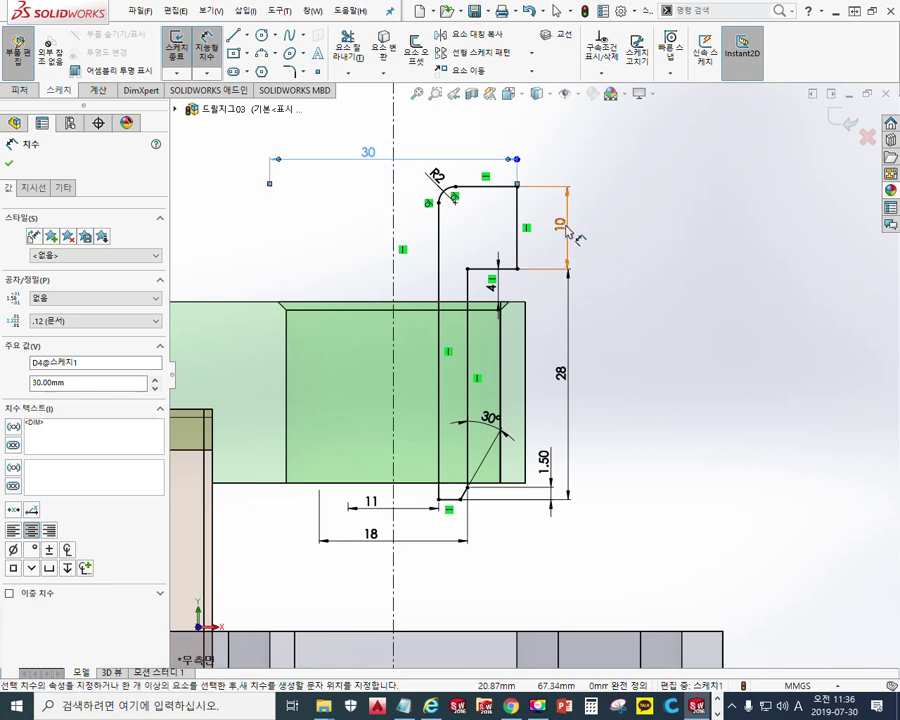
pyautogui.click(578, 236)
pyautogui.click(649, 345)
pyautogui.scroll(-1, 570, 359)
pyautogui.keyDown('ctrl'); pyautogui.moveTo(597, 343); pyautogui.dragTo(597, 359, button='middle'); pyautogui.keyUp('ctrl')
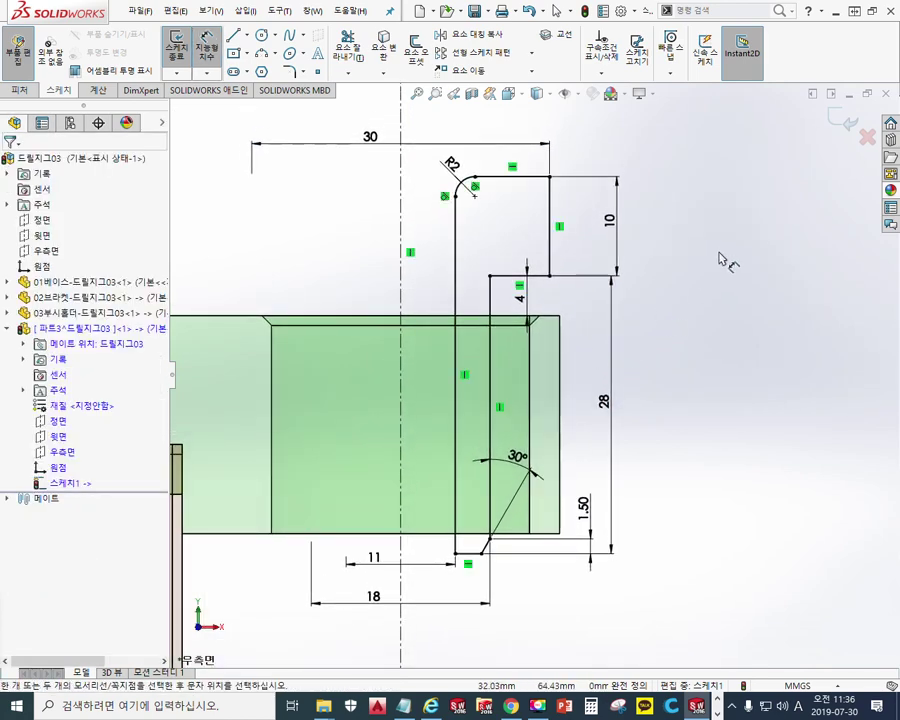
# Step: Annotate the sketch's dimensions with the red screen pen as d2=30, l1=10, l=28 and l2=1.5
pyautogui.press('F12')
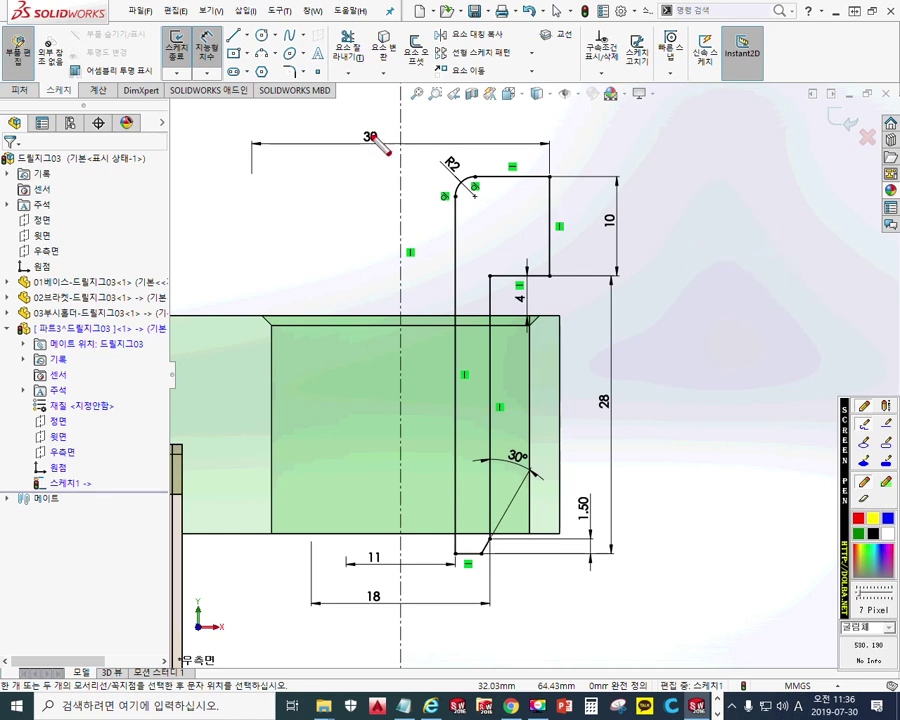
pyautogui.moveTo(333, 117)
pyautogui.mouseDown()
pyautogui.moveTo(344, 93)
pyautogui.moveTo(342, 148)
pyautogui.moveTo(357, 145)
pyautogui.mouseUp()
pyautogui.moveTo(374, 102); pyautogui.dragTo(397, 98)
pyautogui.moveTo(376, 117)
pyautogui.mouseDown()
pyautogui.moveTo(441, 118)
pyautogui.moveTo(430, 126)
pyautogui.mouseUp()
pyautogui.moveTo(463, 95)
pyautogui.mouseDown()
pyautogui.moveTo(461, 119)
pyautogui.moveTo(468, 88)
pyautogui.mouseUp()
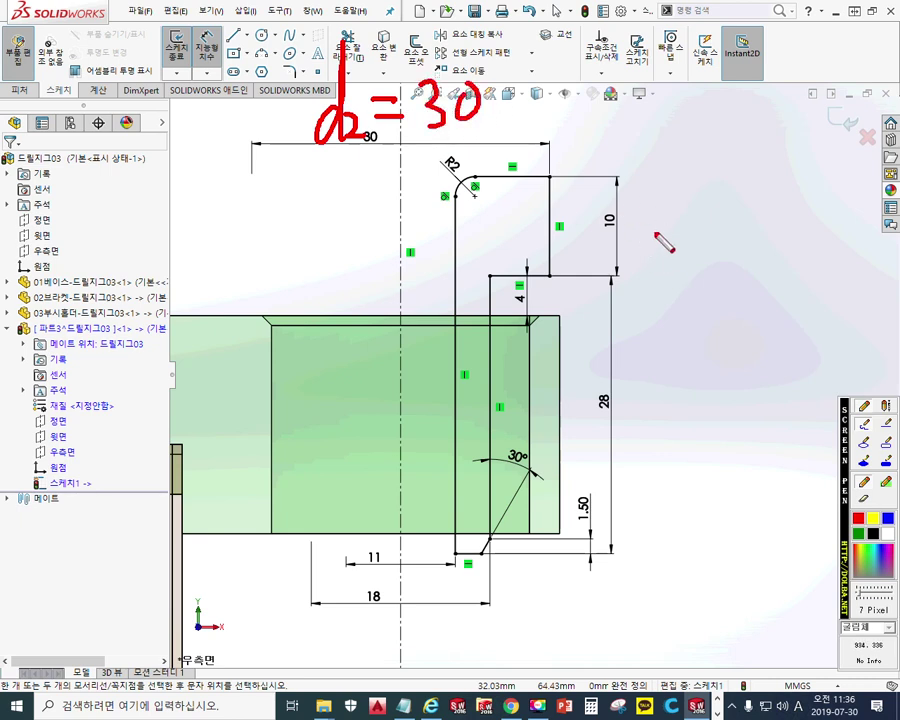
pyautogui.moveTo(641, 238)
pyautogui.mouseDown()
pyautogui.moveTo(655, 192)
pyautogui.moveTo(659, 241)
pyautogui.mouseUp()
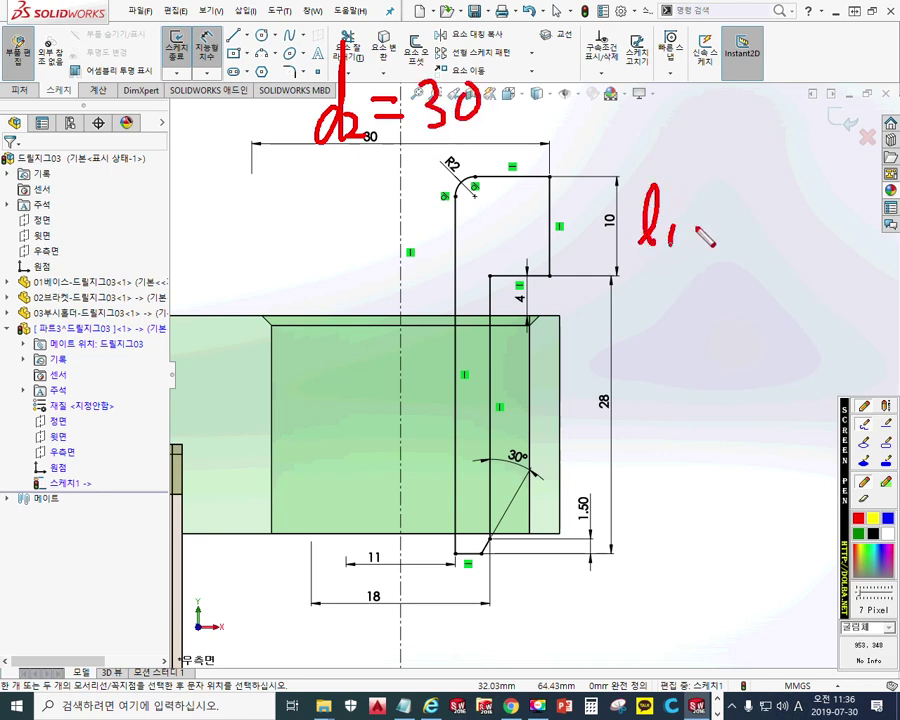
pyautogui.moveTo(673, 211)
pyautogui.mouseDown()
pyautogui.moveTo(705, 216)
pyautogui.moveTo(714, 240)
pyautogui.mouseUp()
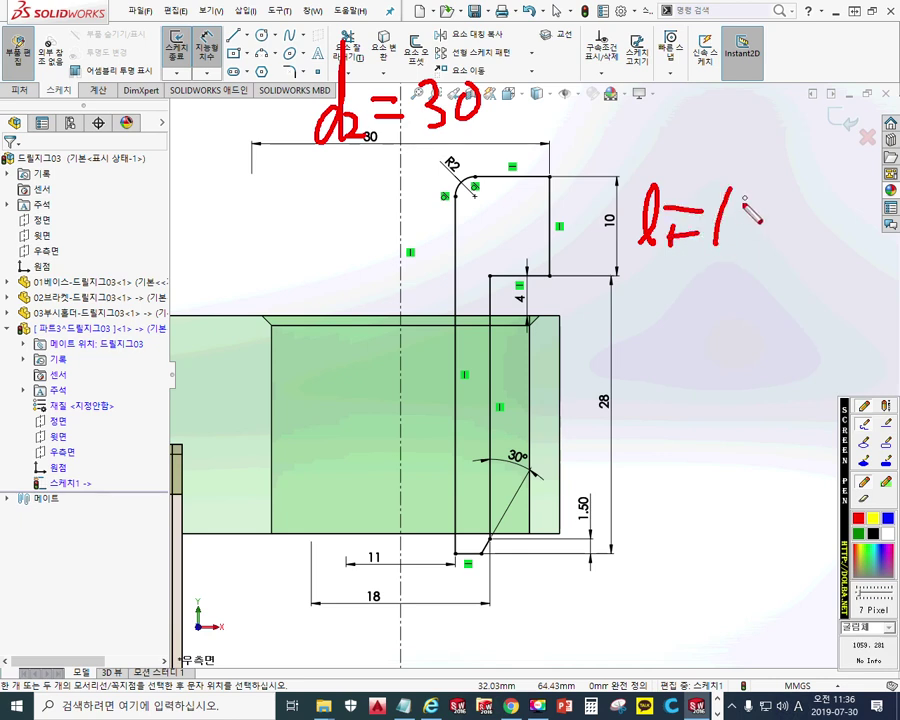
pyautogui.moveTo(750, 198); pyautogui.dragTo(748, 202)
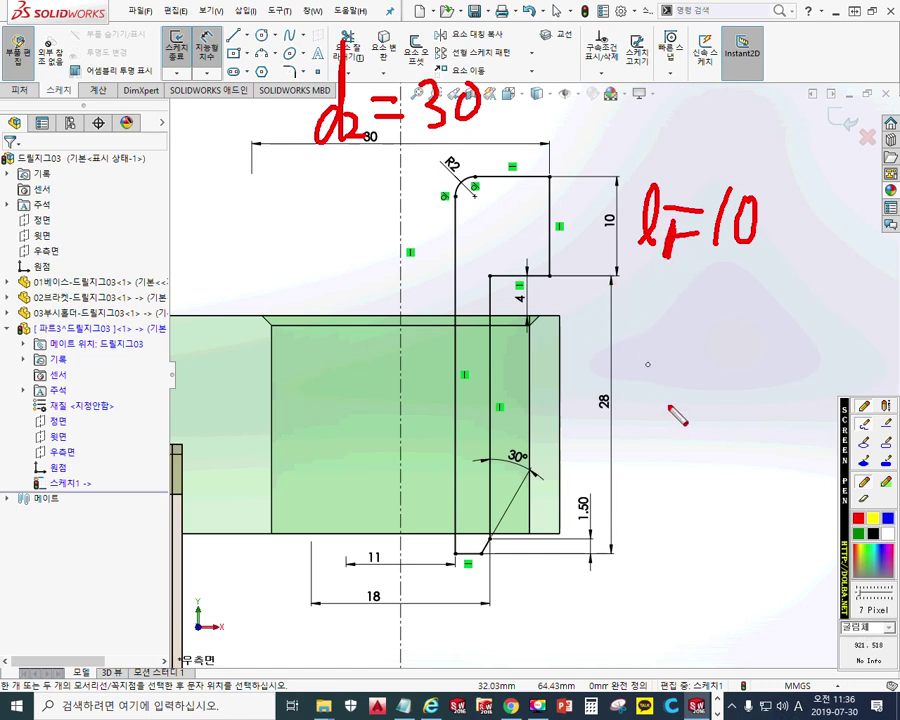
pyautogui.moveTo(643, 412)
pyautogui.mouseDown()
pyautogui.moveTo(658, 362)
pyautogui.moveTo(668, 414)
pyautogui.moveTo(786, 397)
pyautogui.mouseUp()
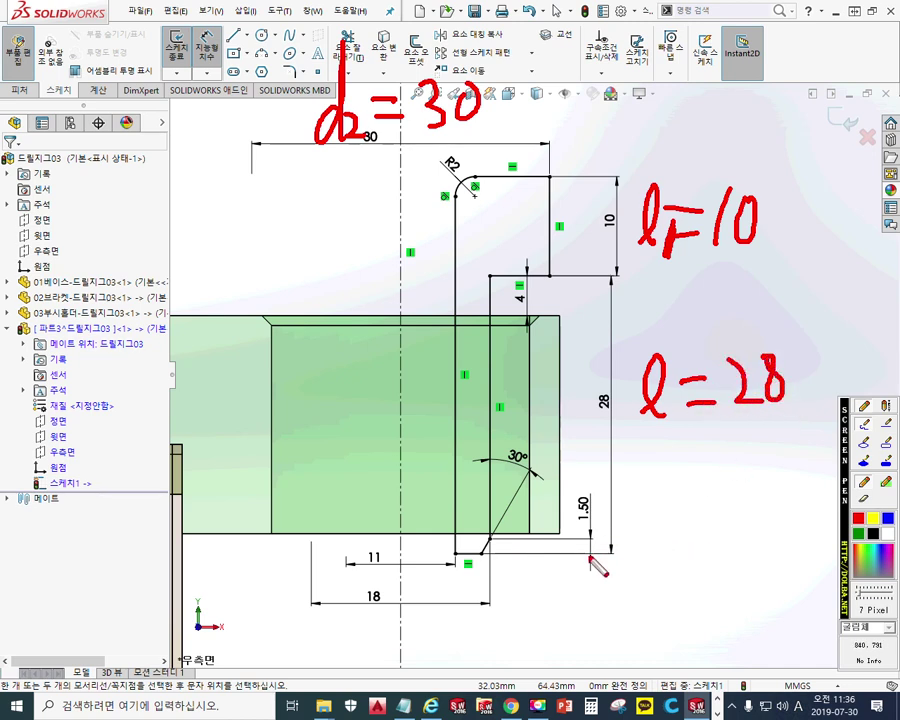
pyautogui.moveTo(616, 574)
pyautogui.mouseDown()
pyautogui.moveTo(668, 570)
pyautogui.moveTo(699, 535)
pyautogui.mouseUp()
pyautogui.moveTo(680, 550)
pyautogui.mouseDown()
pyautogui.moveTo(700, 546)
pyautogui.moveTo(713, 566)
pyautogui.mouseUp()
pyautogui.moveTo(737, 507); pyautogui.dragTo(731, 541)
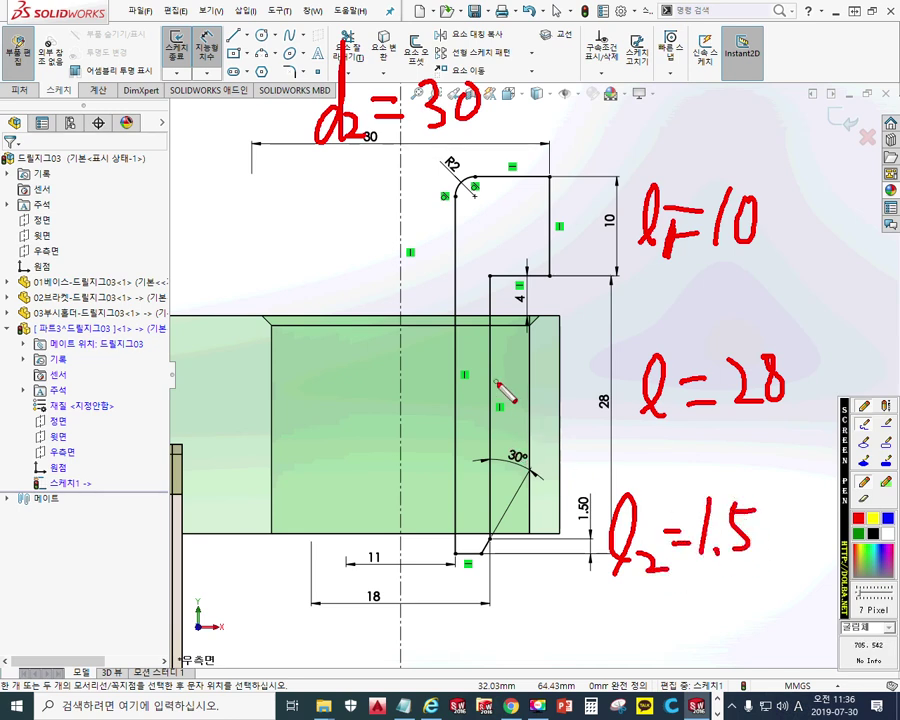
# Step: Annotate the bushing profile with the red screen pen as 30° and R2, and trace the head's outer line and the shank's lines
pyautogui.moveTo(512, 415)
pyautogui.mouseDown()
pyautogui.moveTo(506, 432)
pyautogui.moveTo(530, 400)
pyautogui.mouseUp()
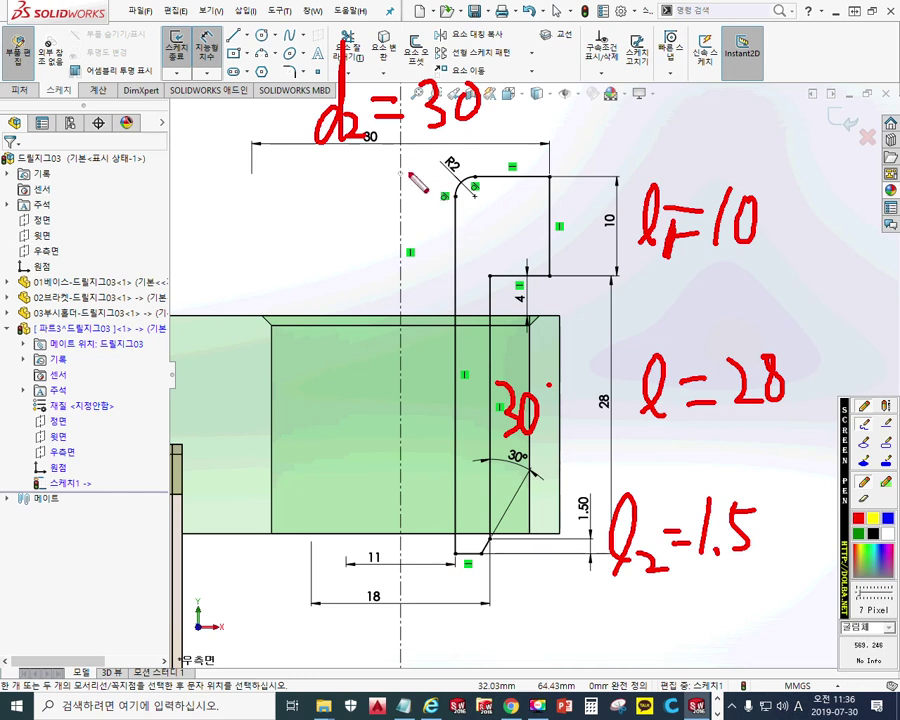
pyautogui.moveTo(415, 152)
pyautogui.mouseDown()
pyautogui.moveTo(416, 205)
pyautogui.moveTo(430, 162)
pyautogui.moveTo(441, 206)
pyautogui.moveTo(476, 206)
pyautogui.mouseUp()
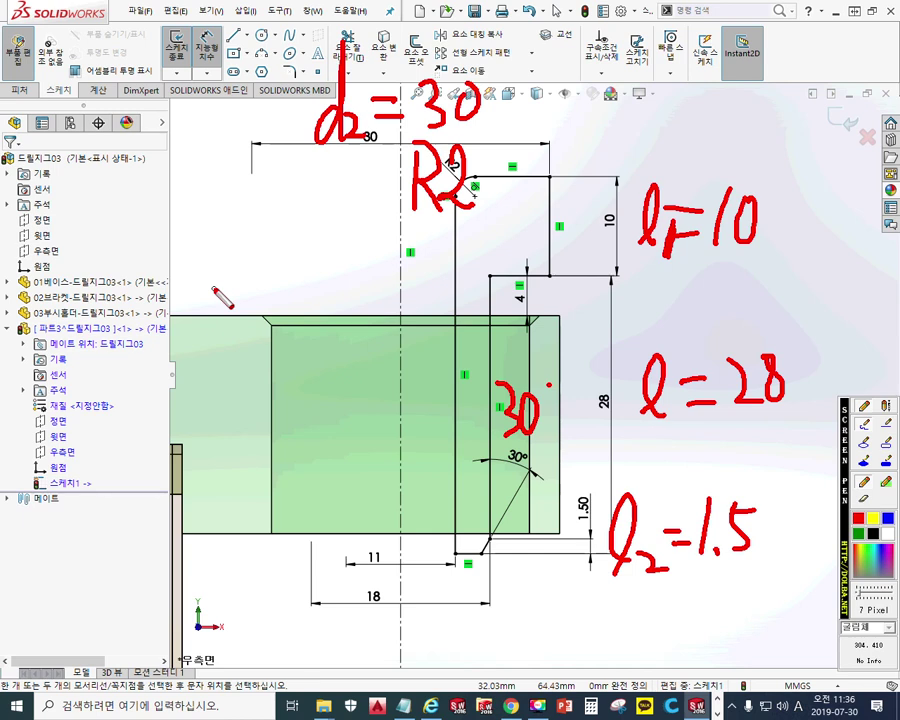
pyautogui.moveTo(556, 178); pyautogui.dragTo(556, 271)
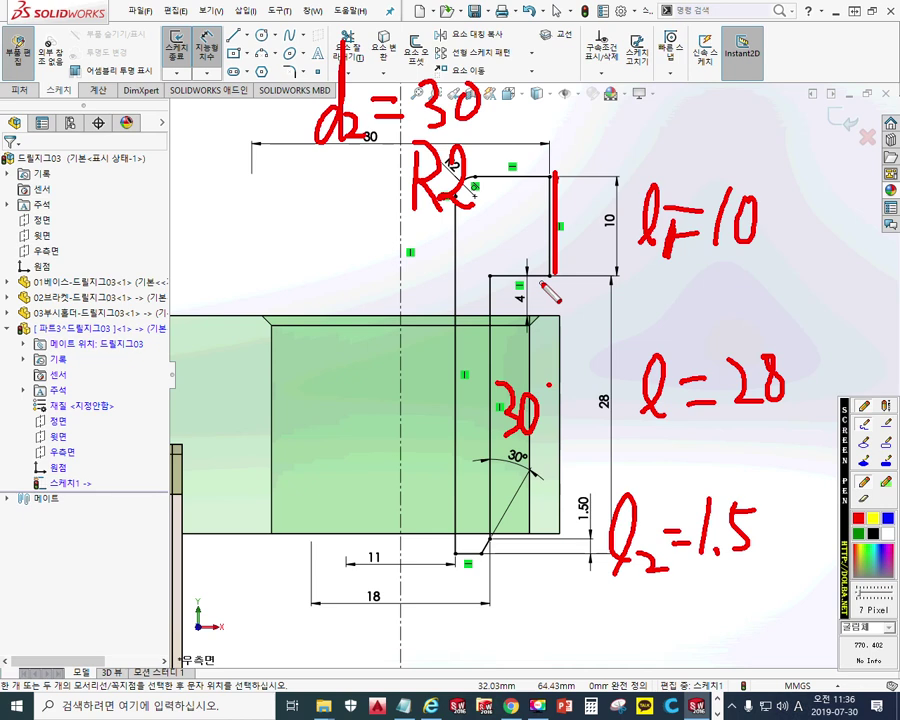
pyautogui.moveTo(505, 518); pyautogui.dragTo(480, 557)
pyautogui.moveTo(487, 334); pyautogui.dragTo(494, 512)
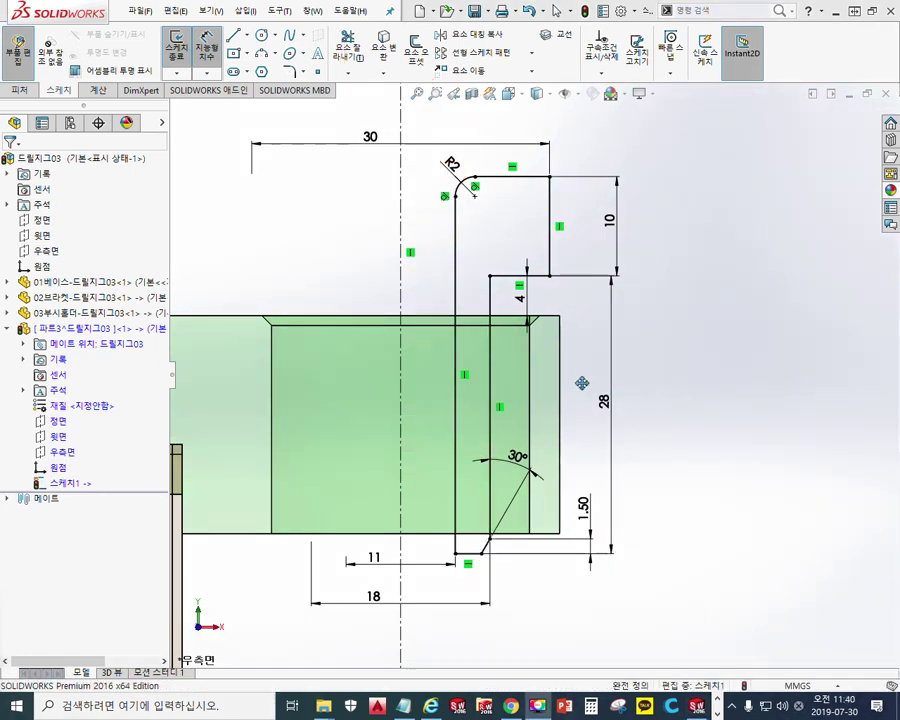
# Step: Revolve the bushing profile 360° about the vertical centerline
pyautogui.moveTo(582, 383)
pyautogui.mouseDown(button='middle')
pyautogui.moveTo(566, 368)
pyautogui.moveTo(601, 420)
pyautogui.moveTo(590, 425)
pyautogui.moveTo(415, 200)
pyautogui.mouseUp(button='middle')
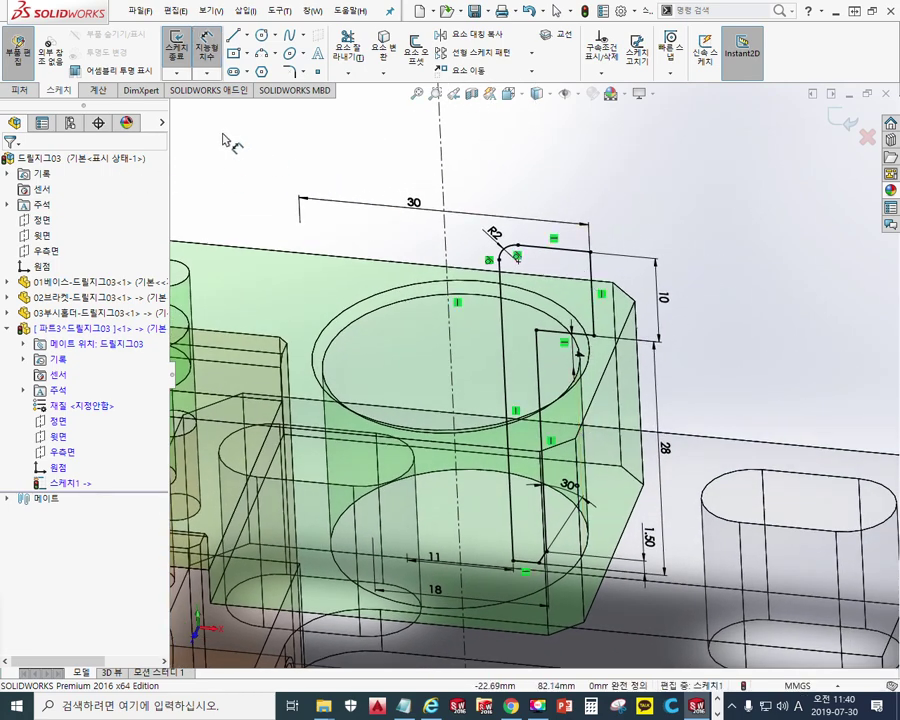
pyautogui.press('s')
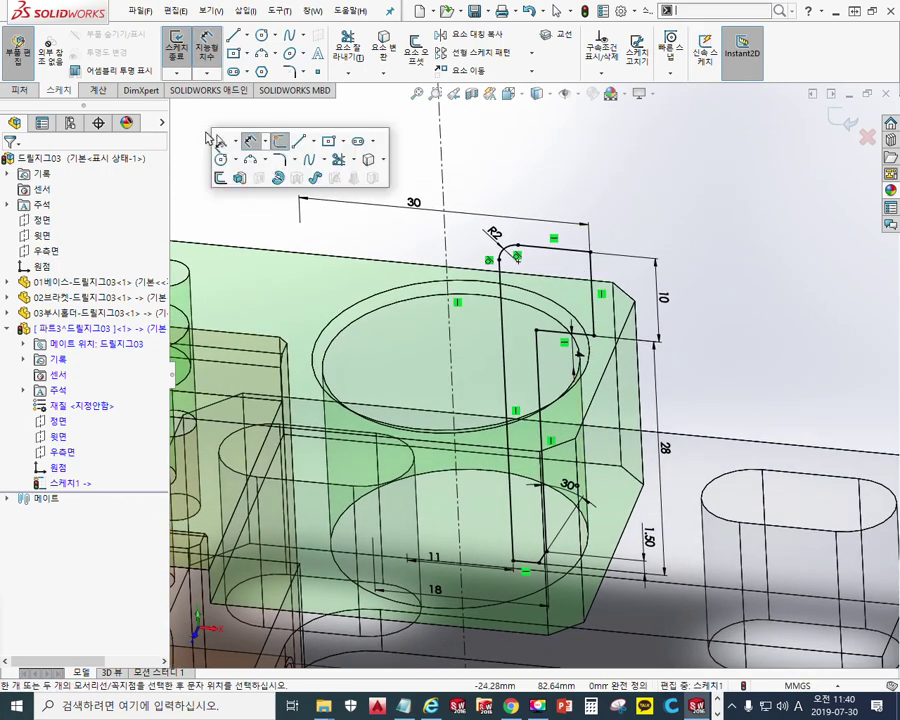
pyautogui.click(279, 180)
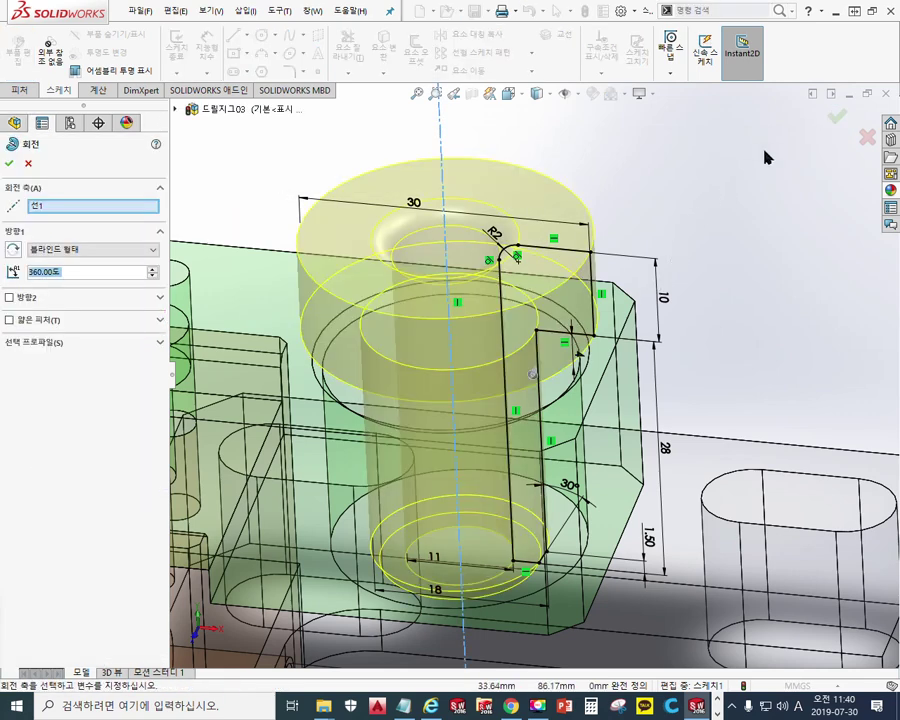
pyautogui.click(838, 118)
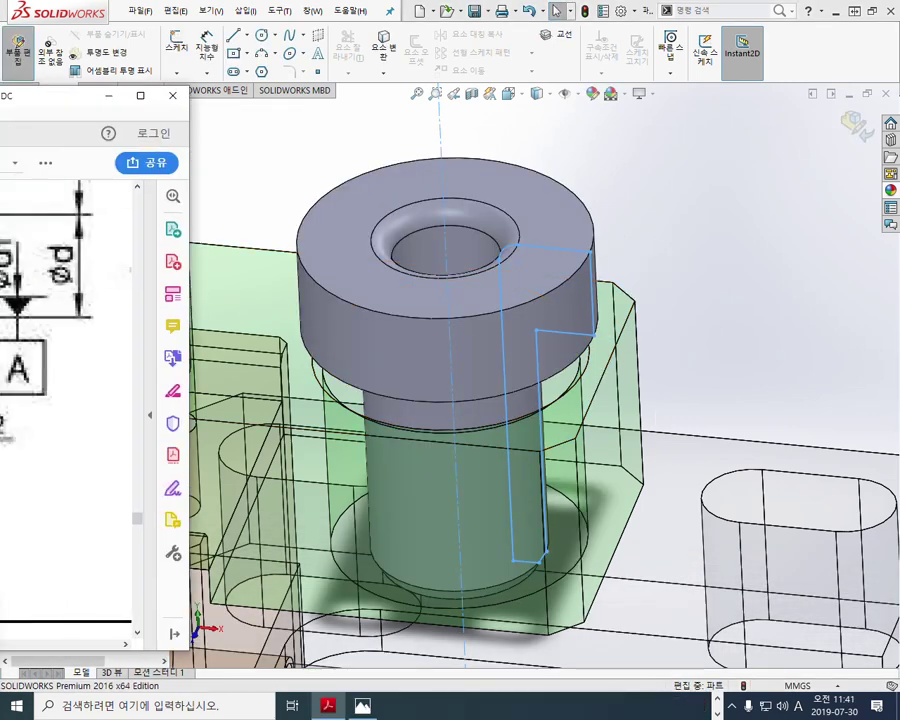
# Step: Switch to the KS standard PDF in Acrobat Reader and mark the head's two corner chamfers on the notched bushing drawing
pyautogui.moveTo(0, 88); pyautogui.dragTo(304, 84)
pyautogui.click(622, 88)
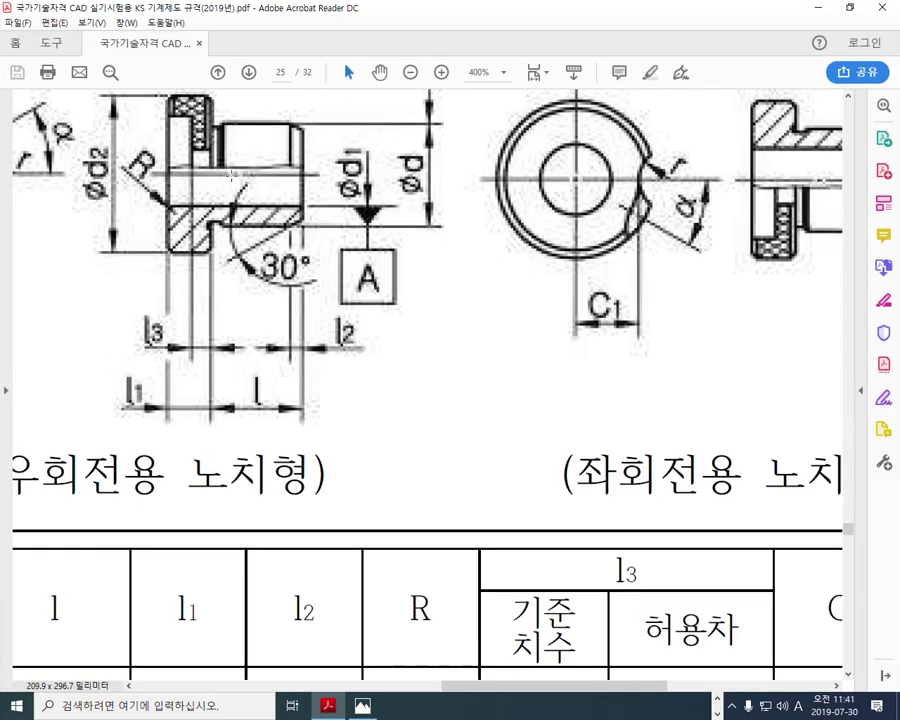
pyautogui.press('F12')
pyautogui.moveTo(218, 251)
pyautogui.mouseDown()
pyautogui.moveTo(192, 268)
pyautogui.moveTo(174, 263)
pyautogui.mouseUp()
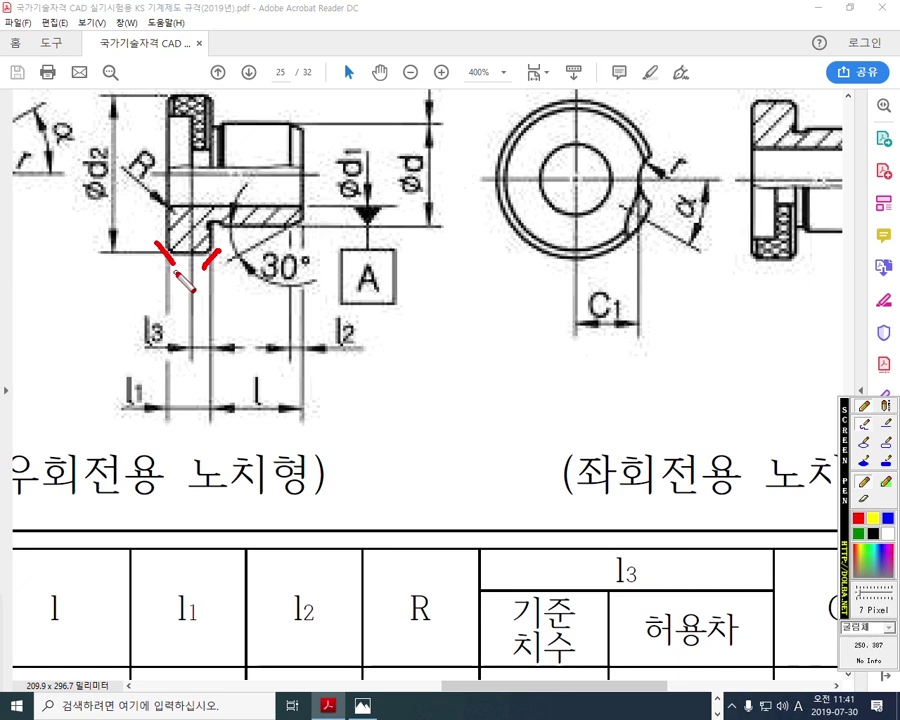
pyautogui.press('Escape')
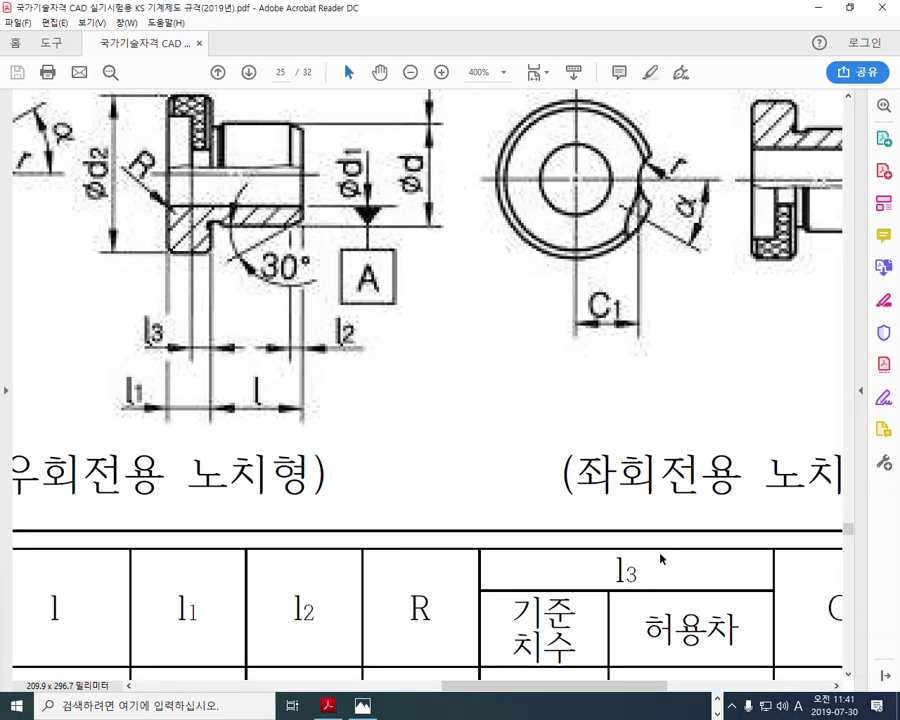
# Step: Examine the notched bushing's dimension table and underline the note on the d1 hole tolerance below it
pyautogui.moveTo(631, 686); pyautogui.dragTo(416, 688)
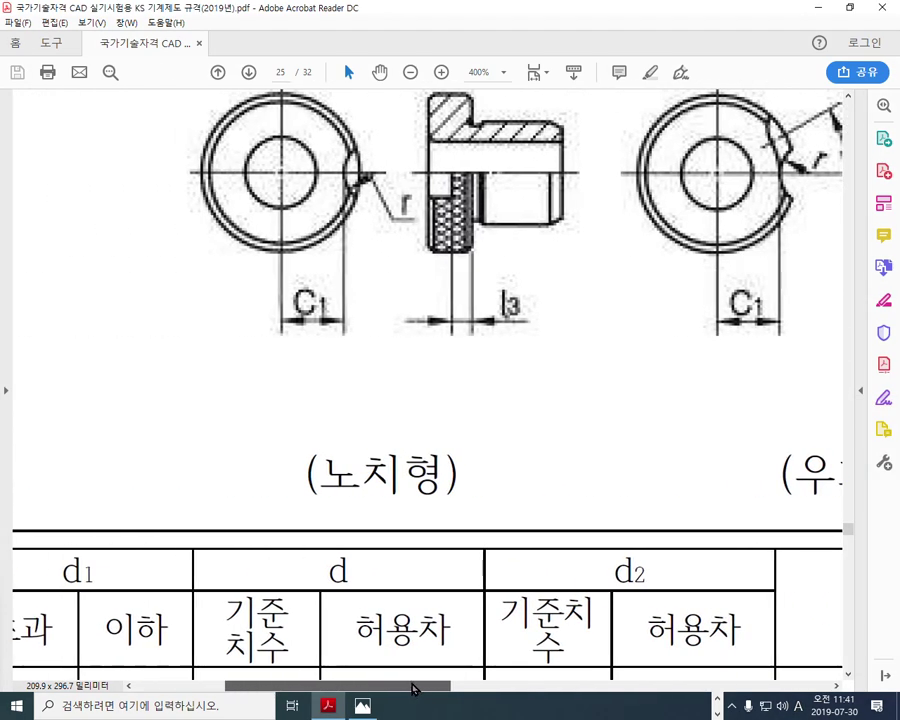
pyautogui.keyDown('ctrl'); pyautogui.scroll(-5, 500, 492); pyautogui.keyUp('ctrl')
pyautogui.keyDown('ctrl'); pyautogui.scroll(-2, 480, 520); pyautogui.keyUp('ctrl')
pyautogui.keyDown('ctrl'); pyautogui.scroll(1, 446, 540); pyautogui.keyUp('ctrl')
pyautogui.keyDown('ctrl'); pyautogui.scroll(2, 367, 544); pyautogui.keyUp('ctrl')
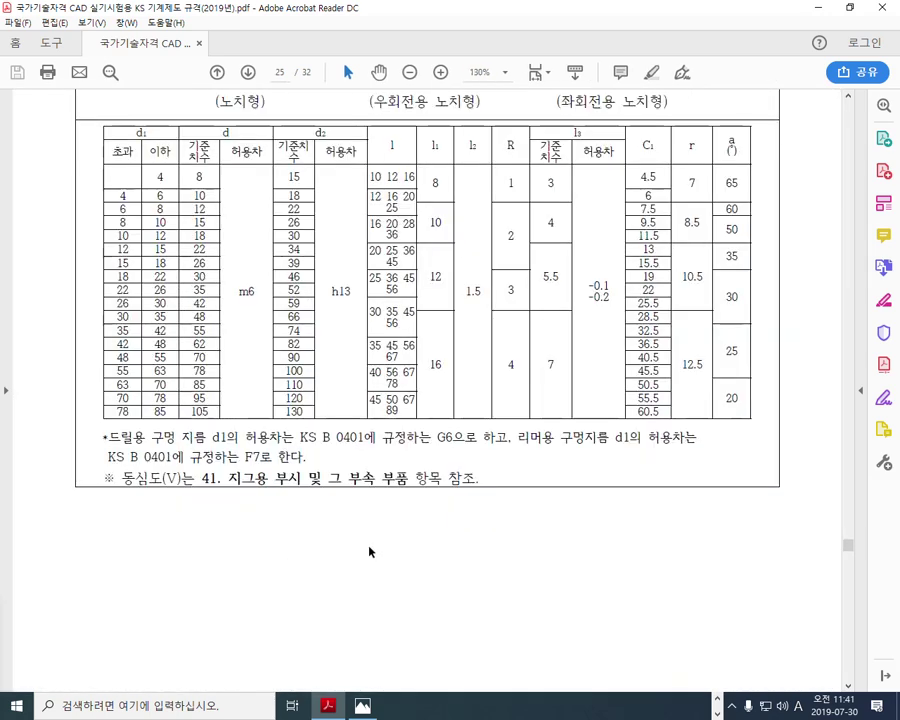
pyautogui.press('F12')
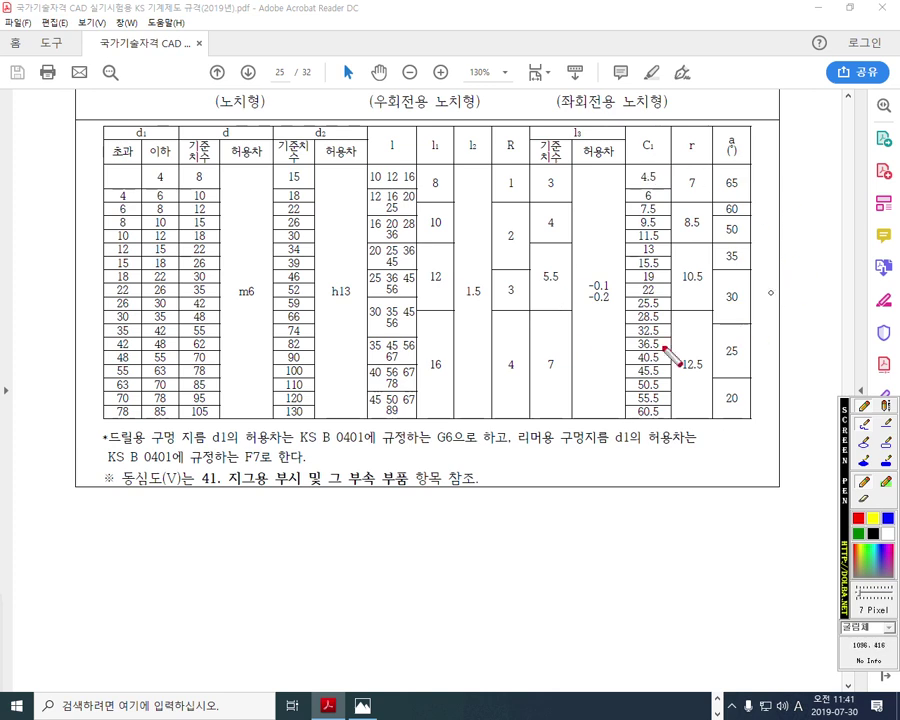
pyautogui.moveTo(120, 447); pyautogui.dragTo(722, 447)
pyautogui.moveTo(110, 464); pyautogui.dragTo(320, 462)
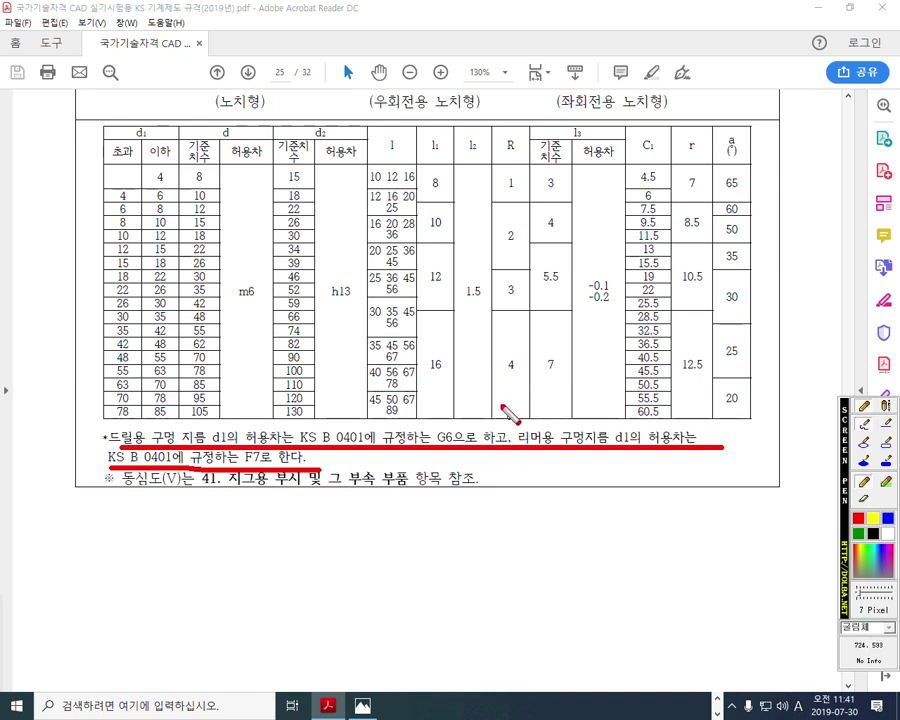
# Step: Check section 41 on jig bushings and its concentricity table, and return to the insert bushing page
pyautogui.press('Escape')
pyautogui.moveTo(432, 148); pyautogui.dragTo(430, 318)
pyautogui.scroll(5, 518, 268)
pyautogui.scroll(6, 518, 268)
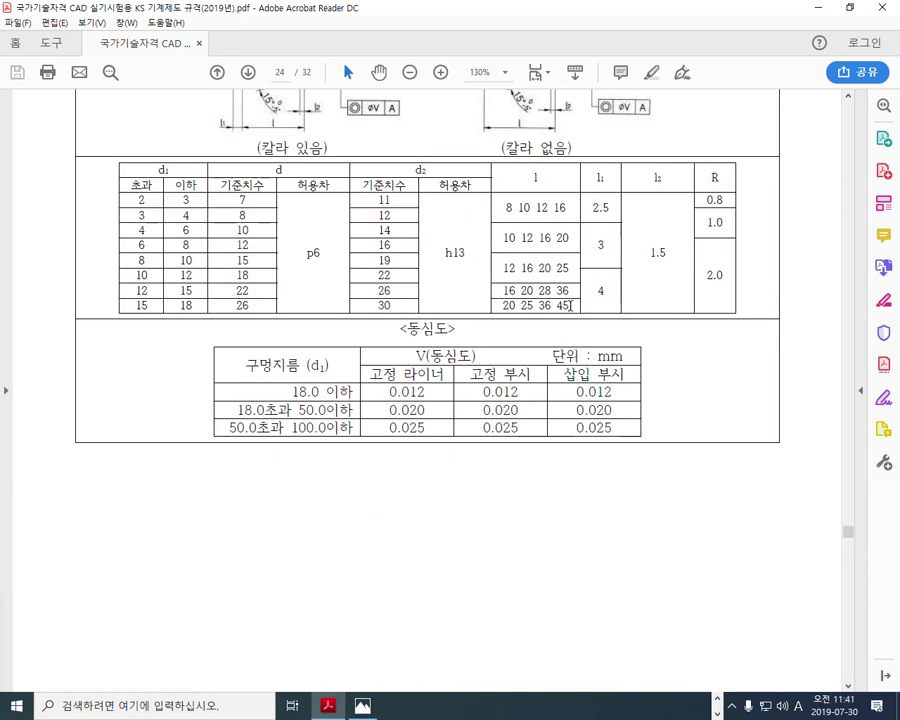
pyautogui.scroll(3, 569, 306)
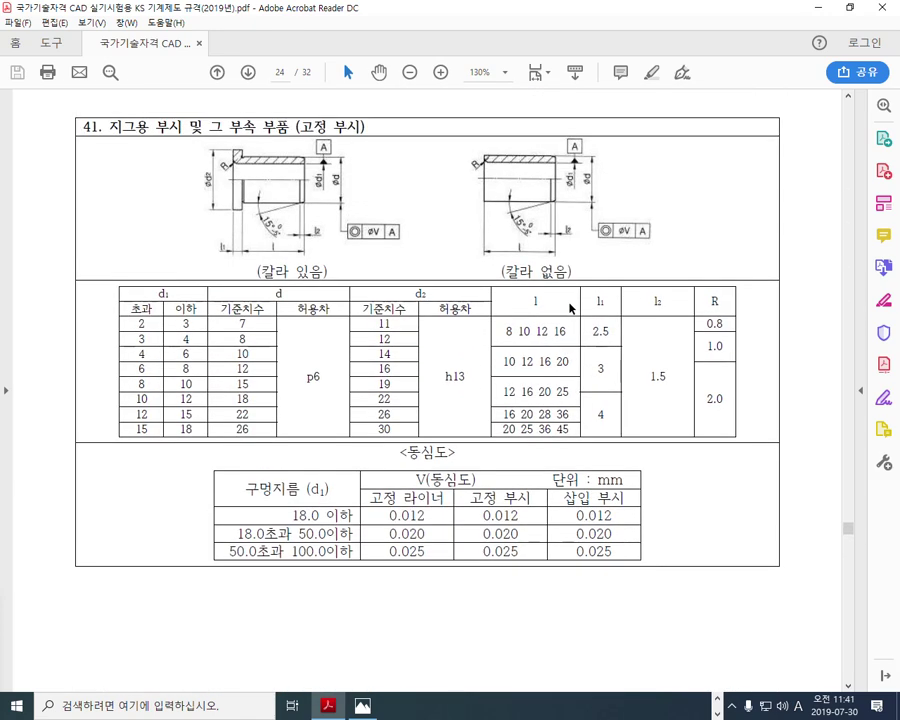
pyautogui.scroll(-15, 569, 306)
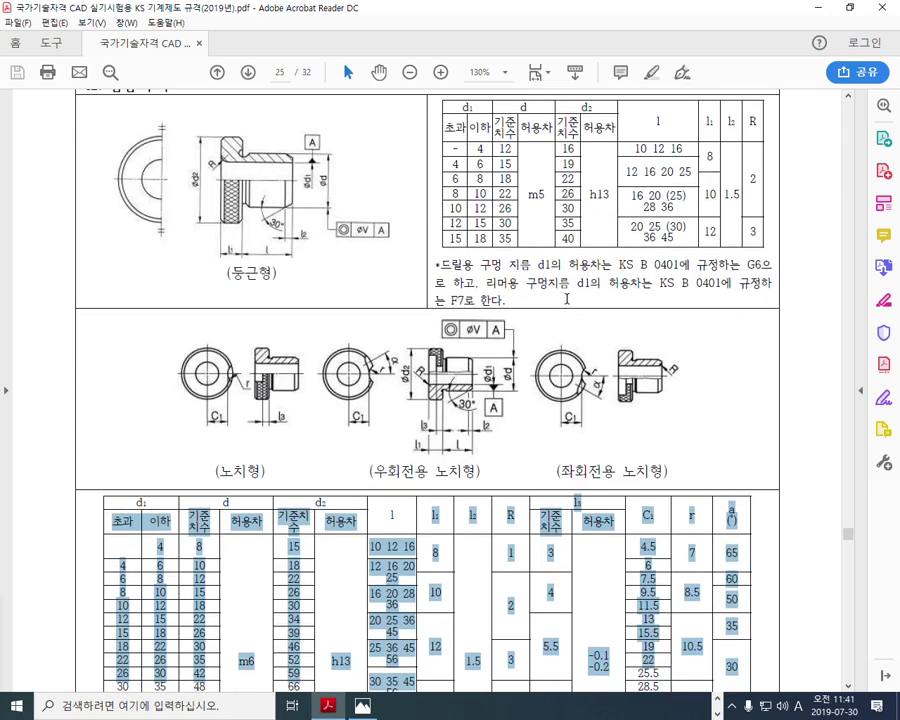
pyautogui.scroll(1, 567, 300)
pyautogui.click(569, 300)
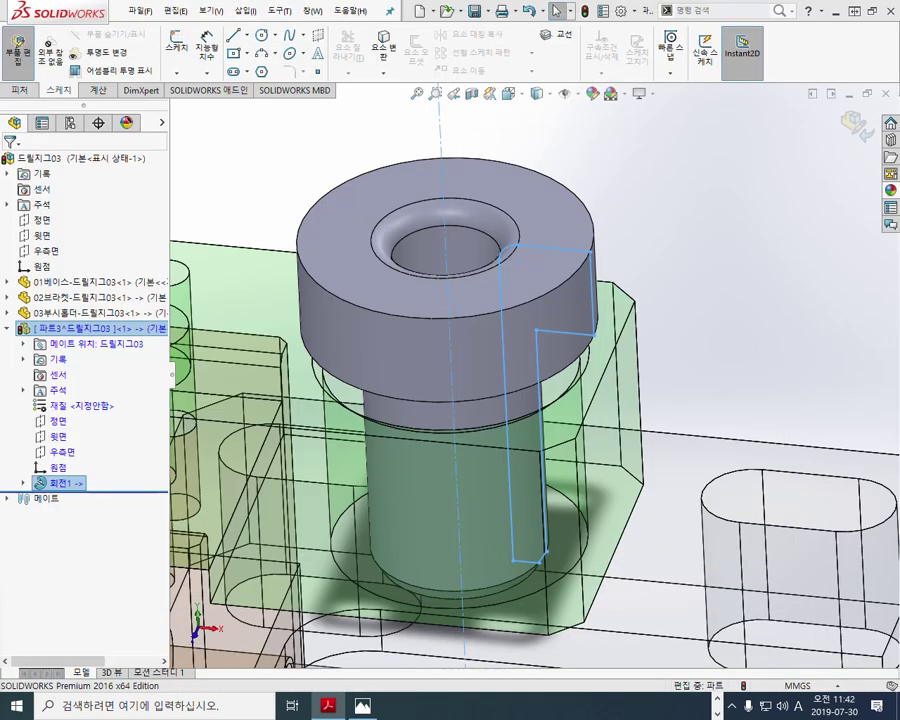
# Step: Back in SOLIDWORKS, mark the upper and lower outer edges of the bushing head with the red screen pen
pyautogui.press('F12')
pyautogui.moveTo(592, 206)
pyautogui.mouseDown()
pyautogui.moveTo(490, 301)
pyautogui.moveTo(475, 302)
pyautogui.mouseUp()
pyautogui.moveTo(604, 316); pyautogui.dragTo(465, 390)
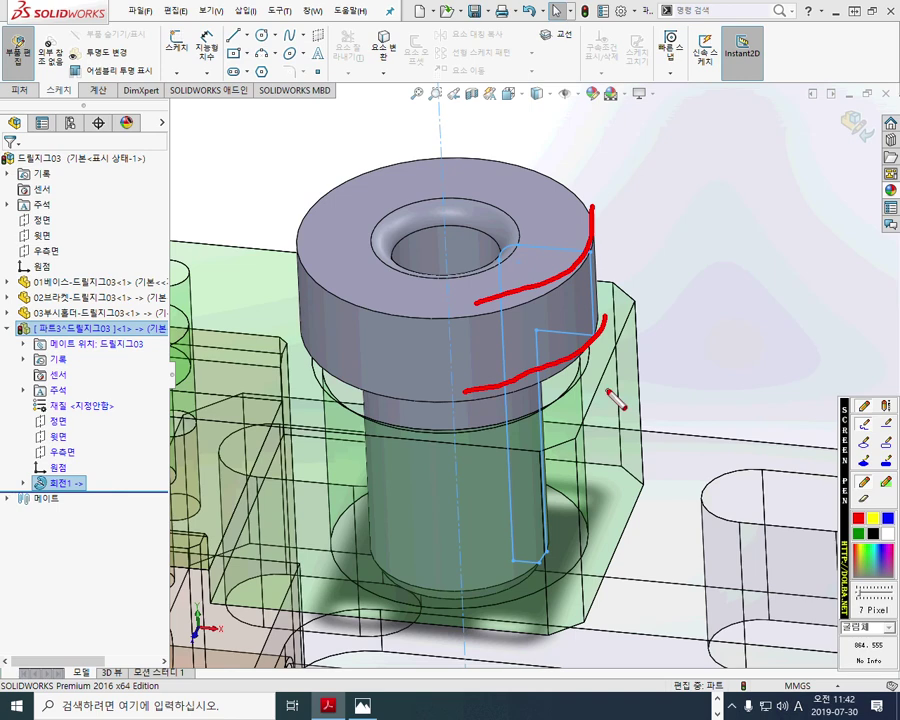
pyautogui.press('F12')
# Step: Examine the bushing head in the exam drawing photo and mark its upper and lower corner chamfers in red
pyautogui.click(362, 706)
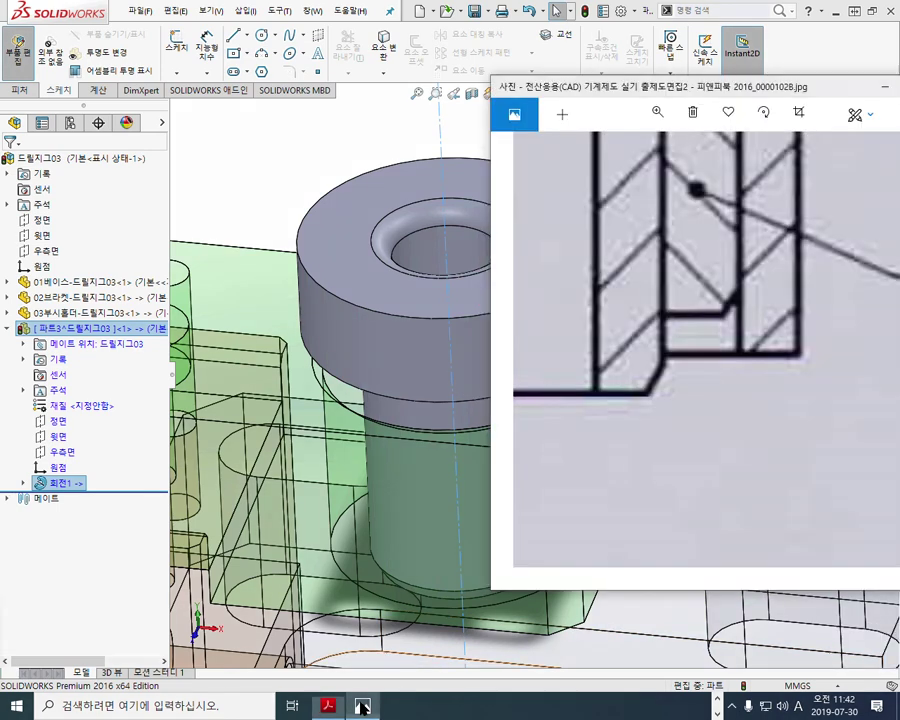
pyautogui.scroll(-5, 703, 424)
pyautogui.scroll(-3, 733, 311)
pyautogui.scroll(6, 790, 260)
pyautogui.moveTo(799, 234); pyautogui.dragTo(760, 405)
pyautogui.press('F12')
pyautogui.moveTo(676, 294); pyautogui.dragTo(704, 325)
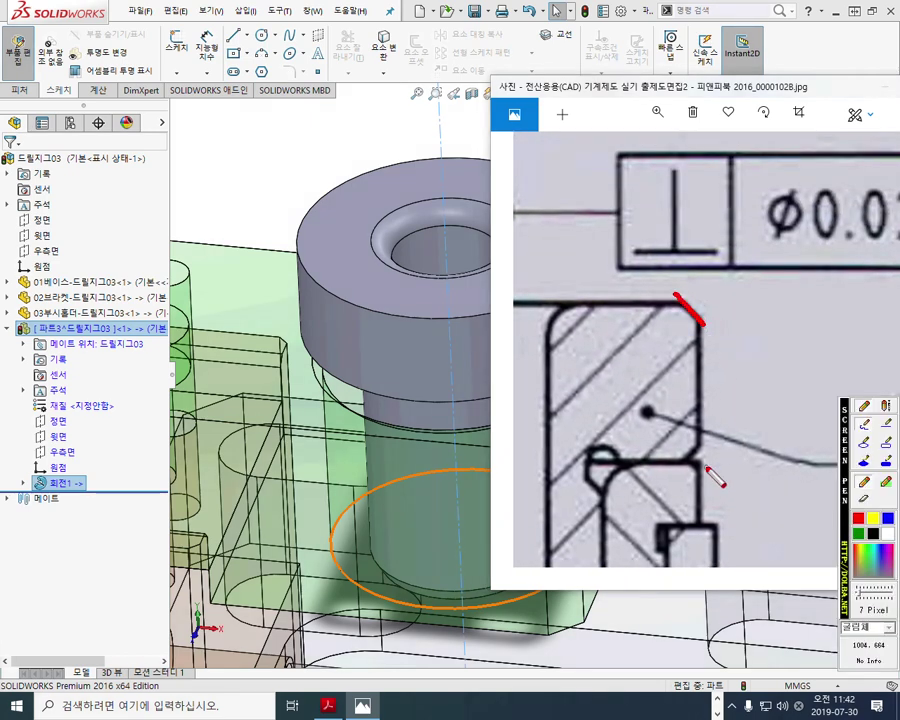
pyautogui.moveTo(705, 442); pyautogui.dragTo(680, 465)
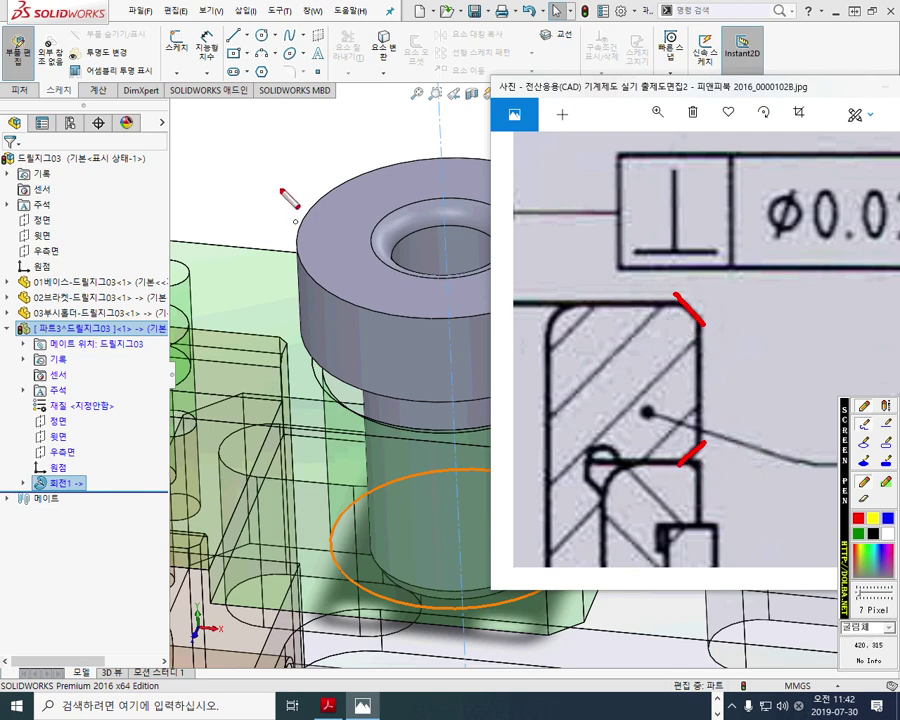
pyautogui.press('Escape')
# Step: Chamfer the upper and lower outer edges of the bushing head 1 mm at 45°
pyautogui.click(258, 177)
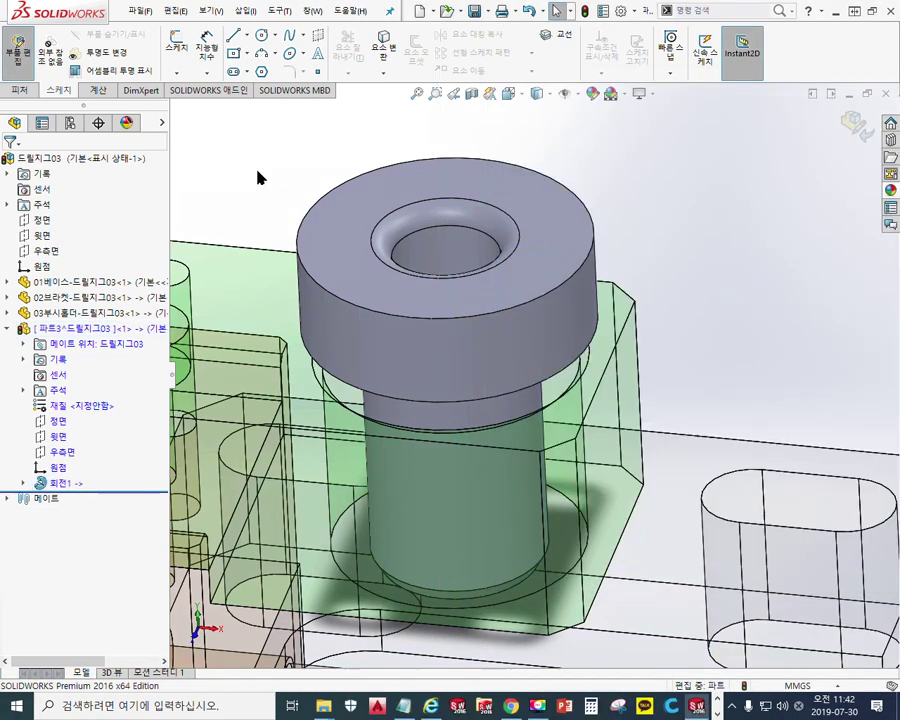
pyautogui.click(301, 252)
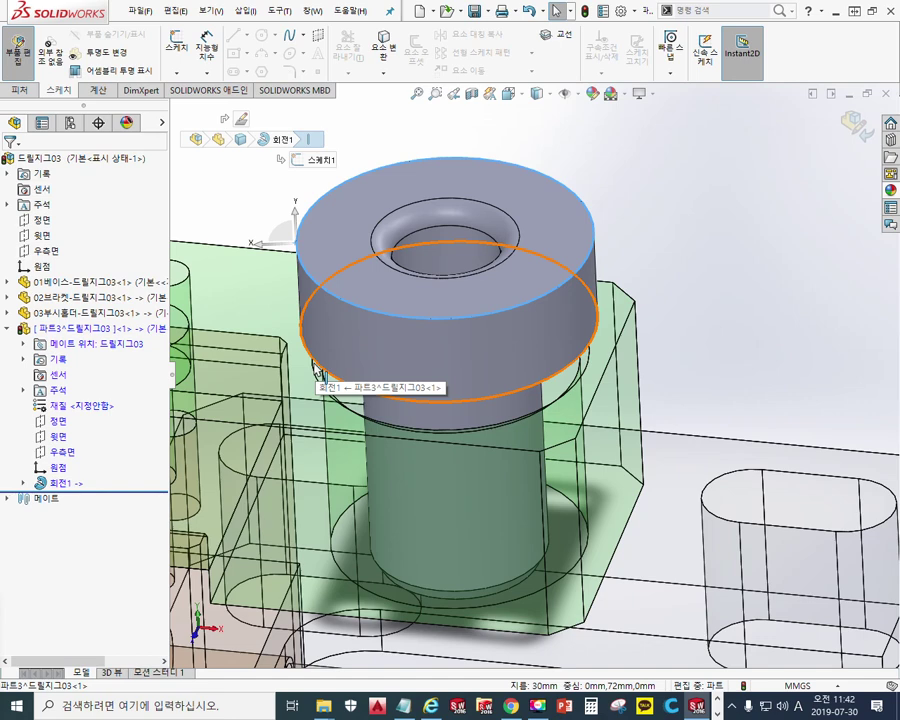
pyautogui.keyDown('ctrl'); pyautogui.click(314, 363); pyautogui.keyUp('ctrl')
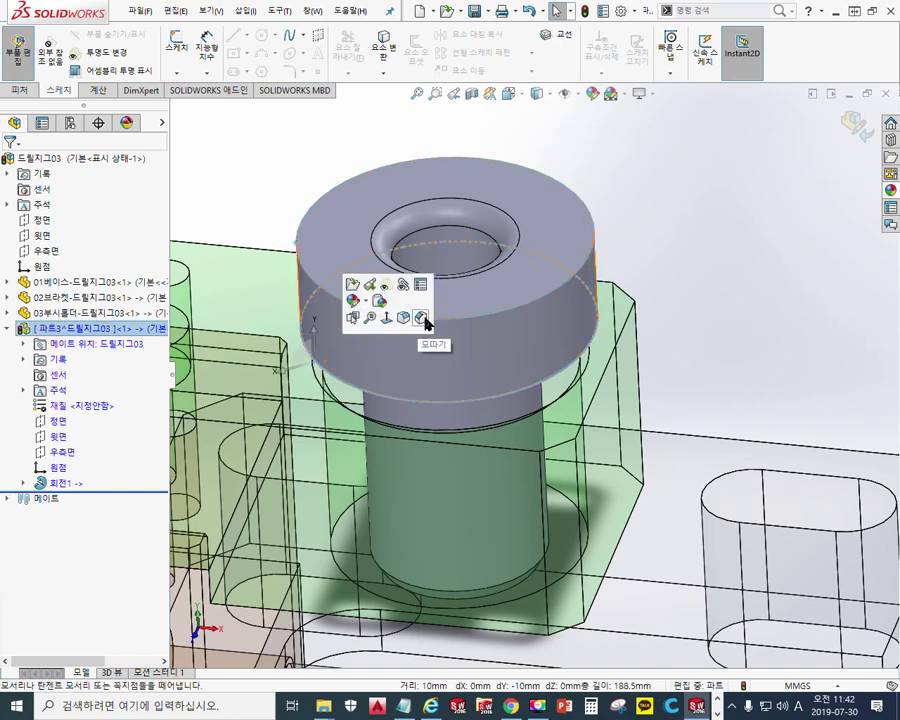
pyautogui.click(424, 319)
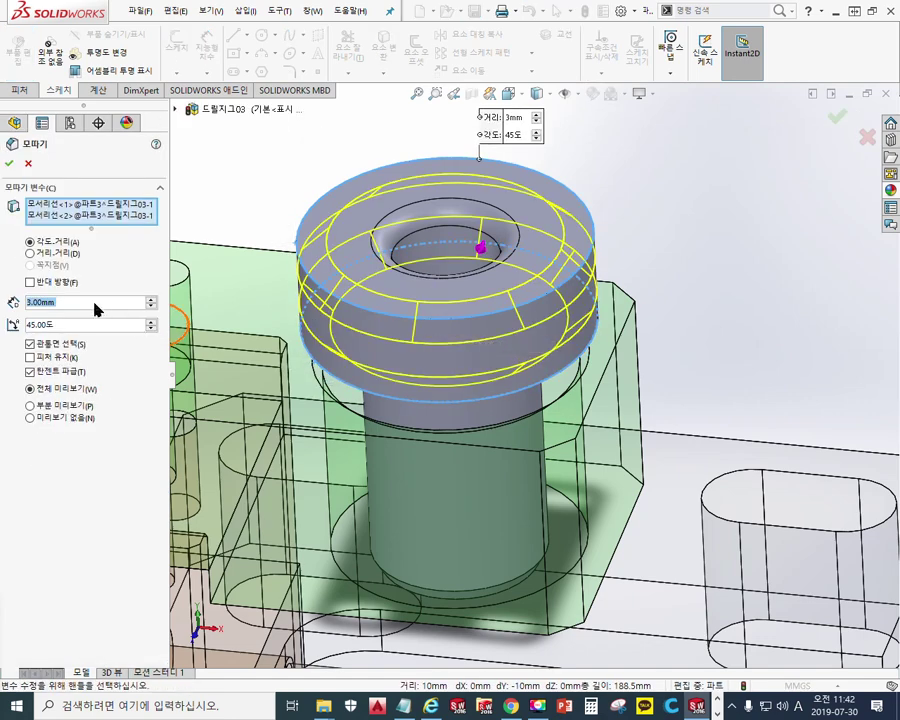
pyautogui.write('1')
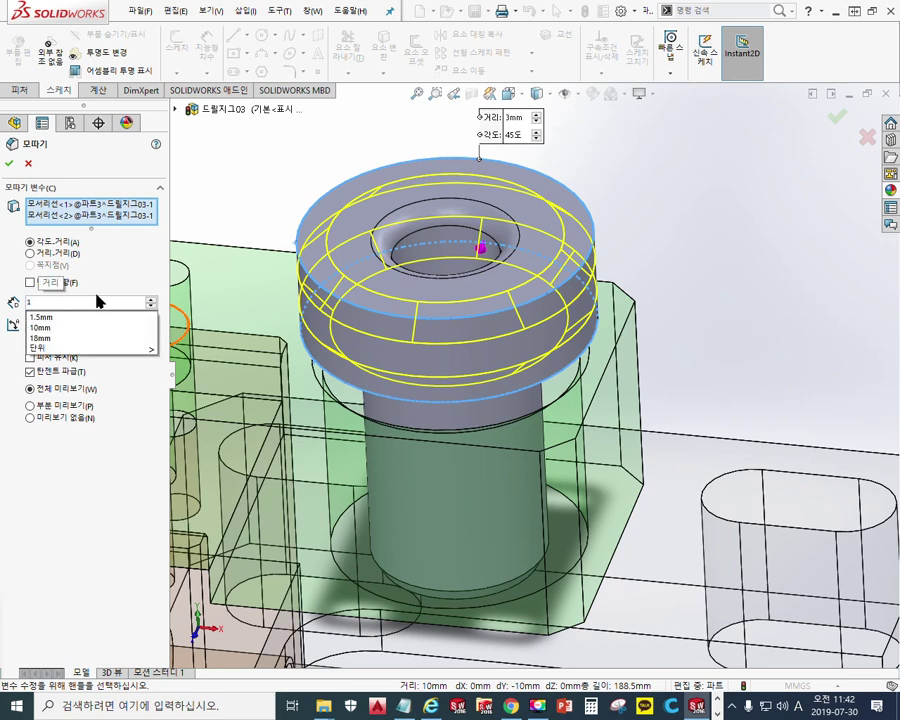
pyautogui.press('Return')
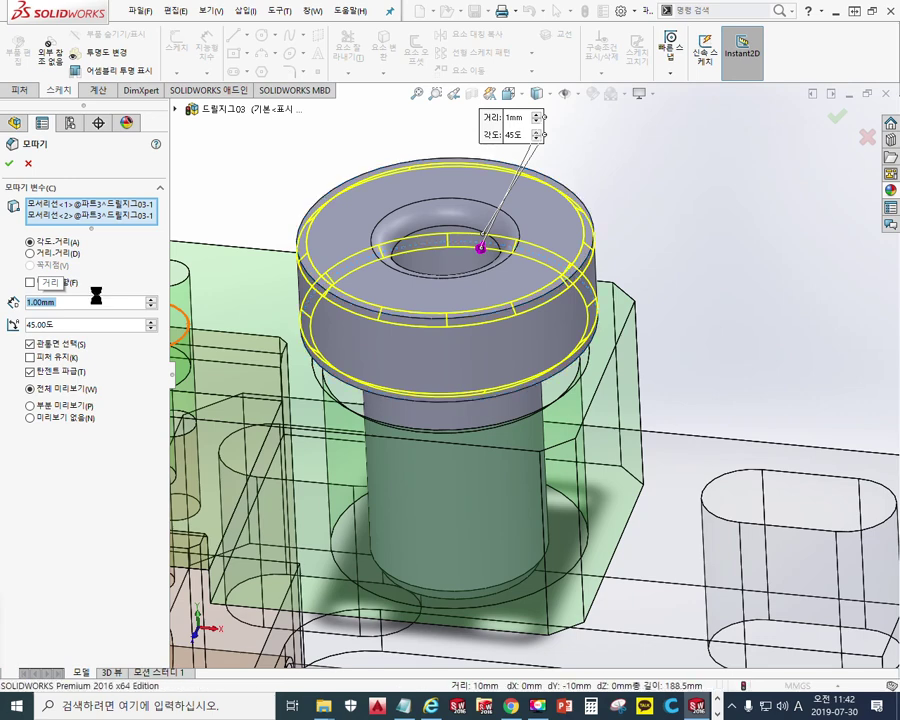
pyautogui.press('Return')
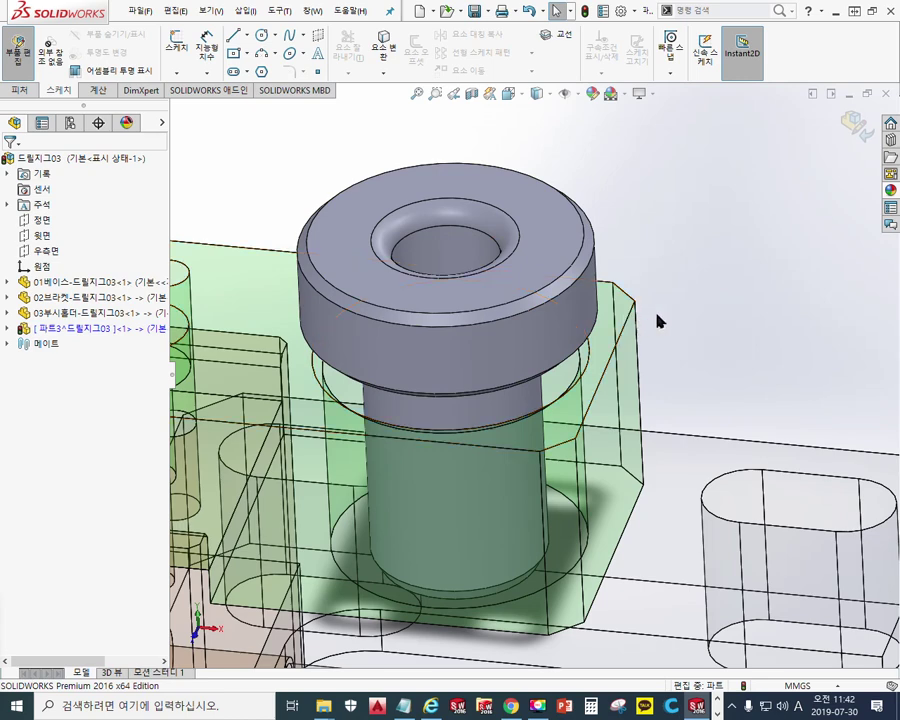
# Step: Rename the new bushing part in the assembly as 04삽입부시-드릴지그03
pyautogui.keyDown('ctrl'); pyautogui.moveTo(659, 315); pyautogui.dragTo(609, 317, button='middle'); pyautogui.keyUp('ctrl')
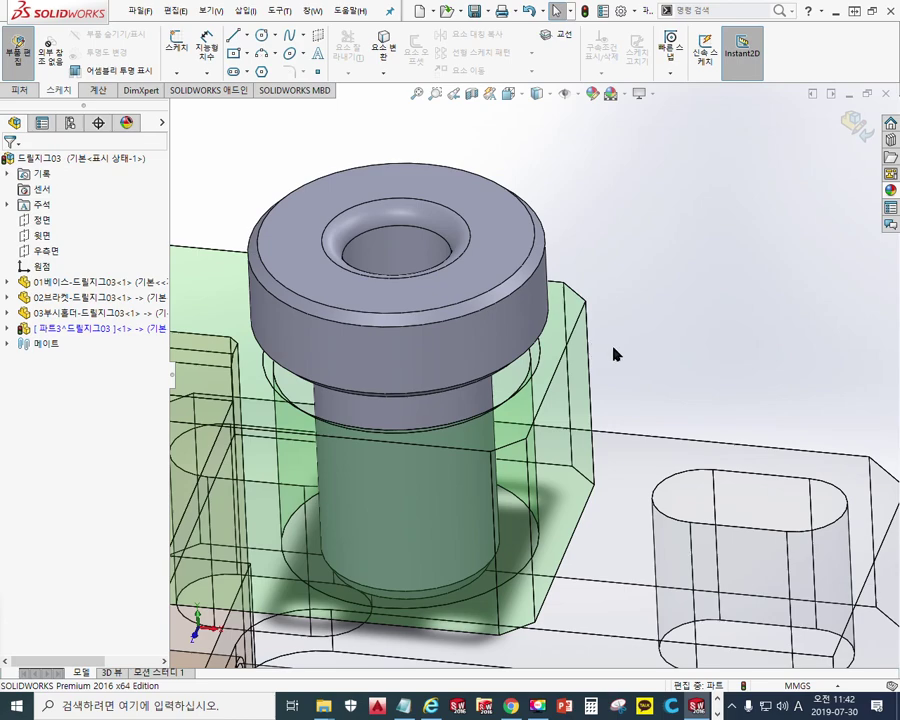
pyautogui.keyDown('ctrl'); pyautogui.moveTo(632, 362); pyautogui.dragTo(711, 338, button='middle'); pyautogui.keyUp('ctrl')
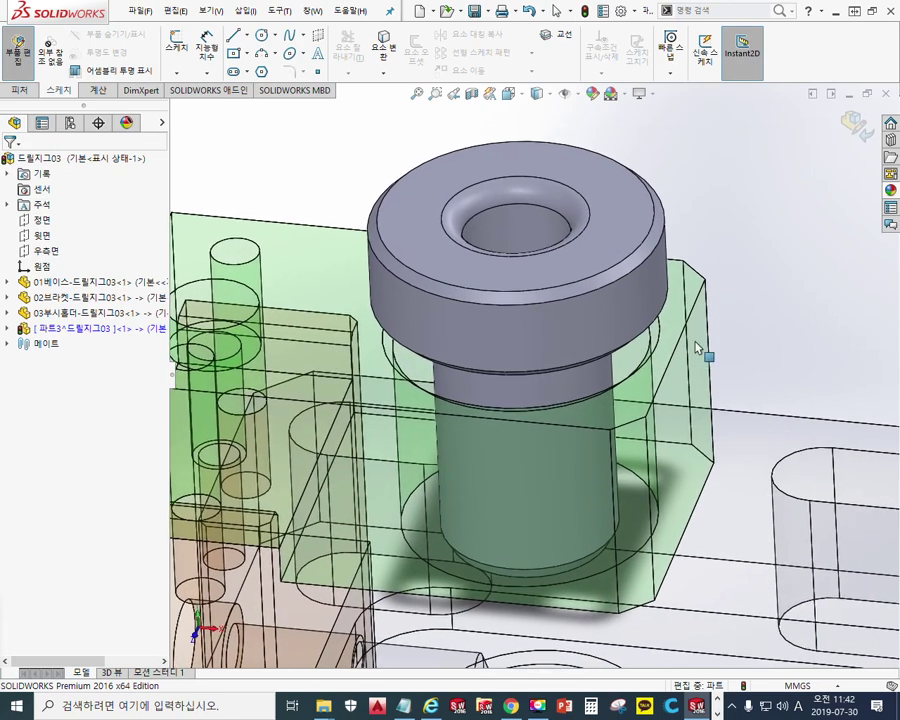
pyautogui.scroll(2, 695, 348)
pyautogui.keyDown('ctrl'); pyautogui.moveTo(657, 363); pyautogui.dragTo(589, 323, button='middle'); pyautogui.keyUp('ctrl')
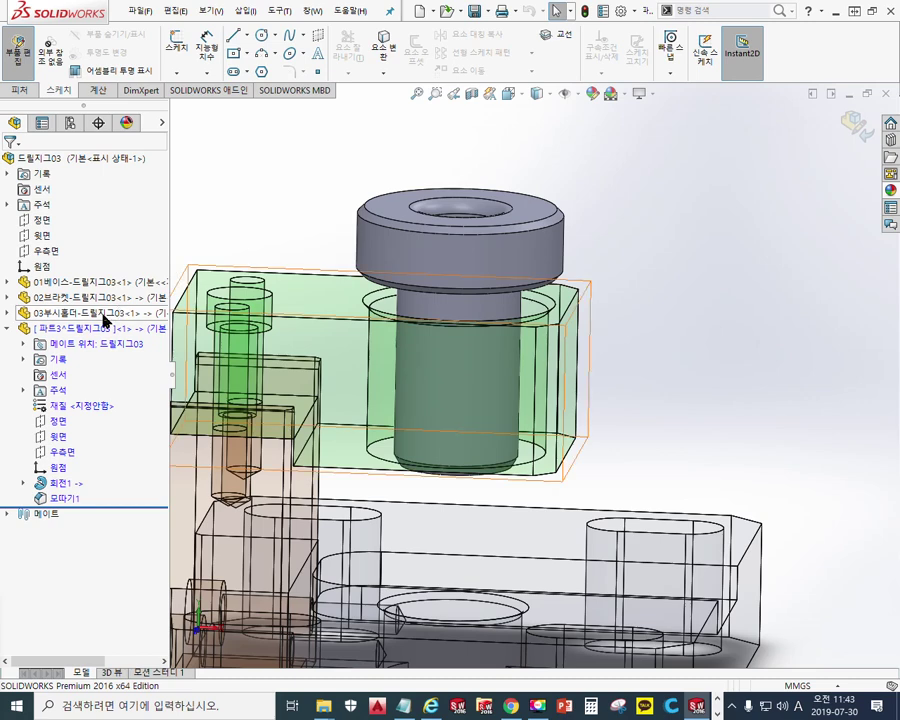
pyautogui.rightClick(77, 333)
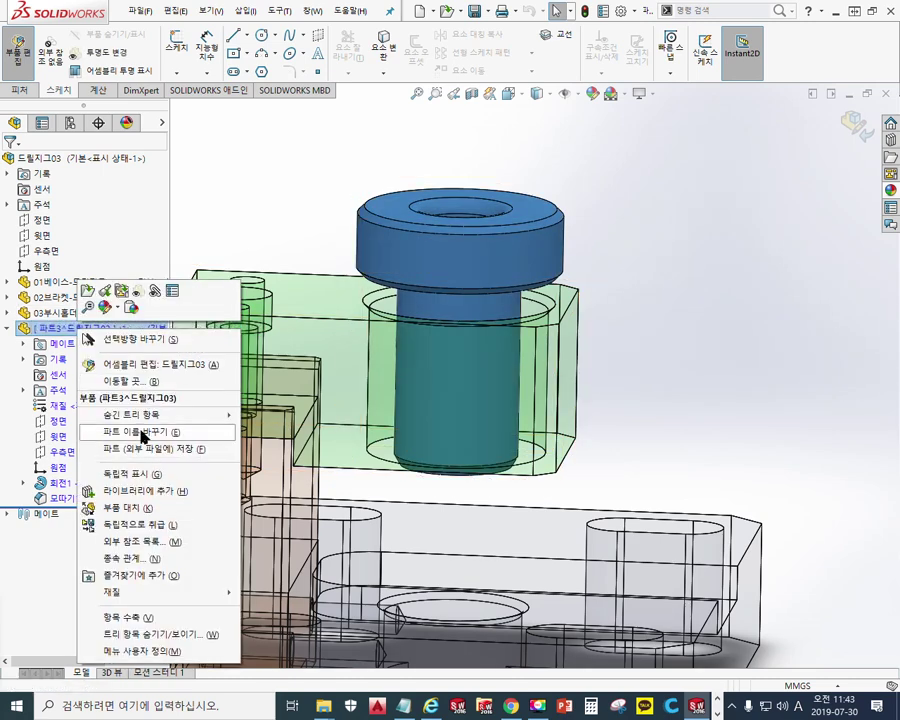
pyautogui.click(143, 433)
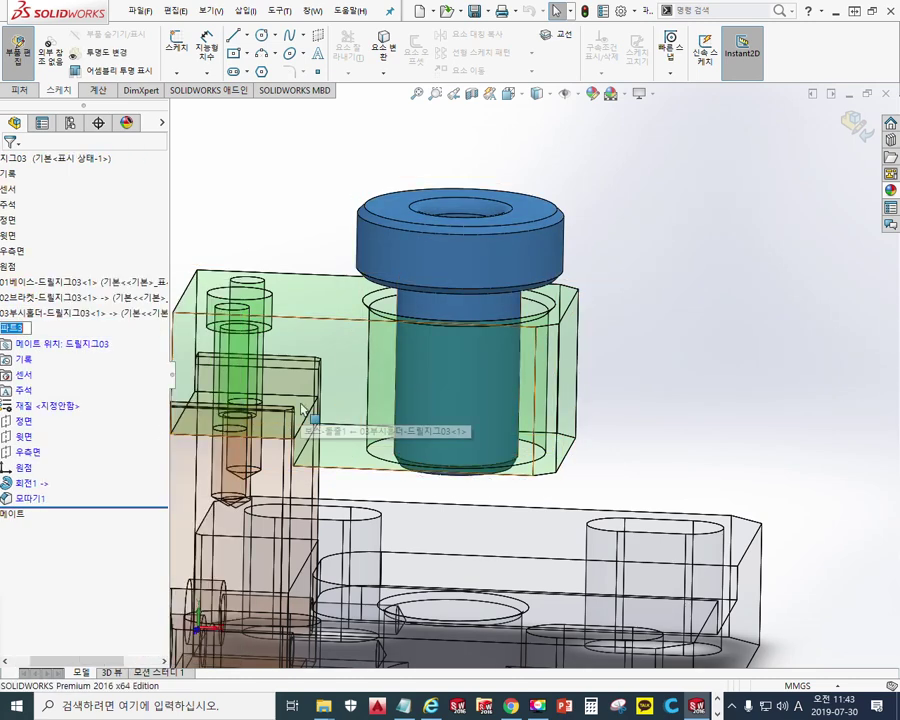
pyautogui.write('0')
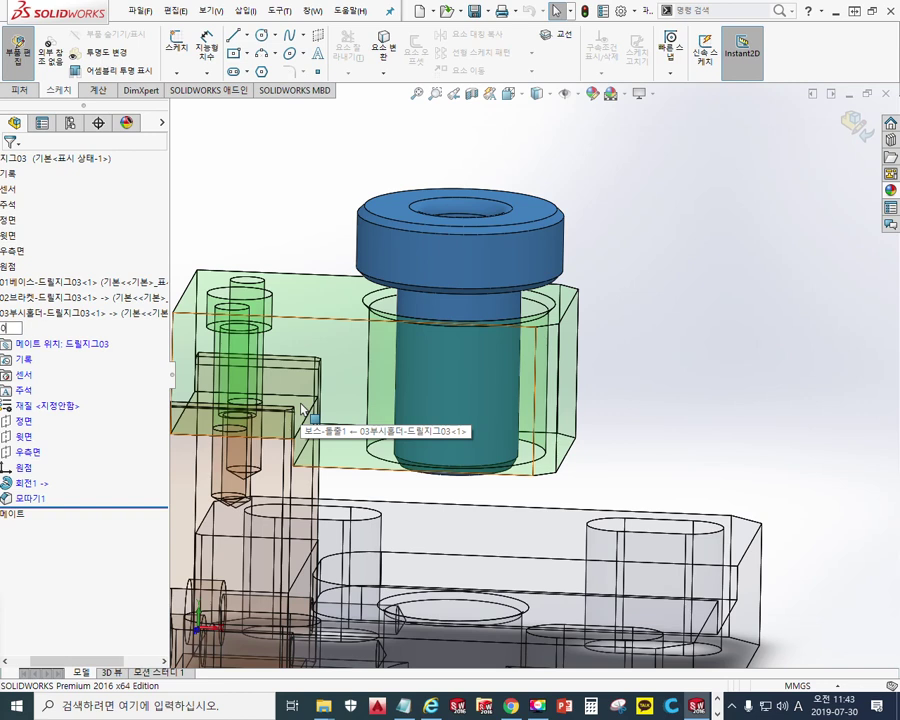
pyautogui.write('4상압블록')
pyautogui.write('-')
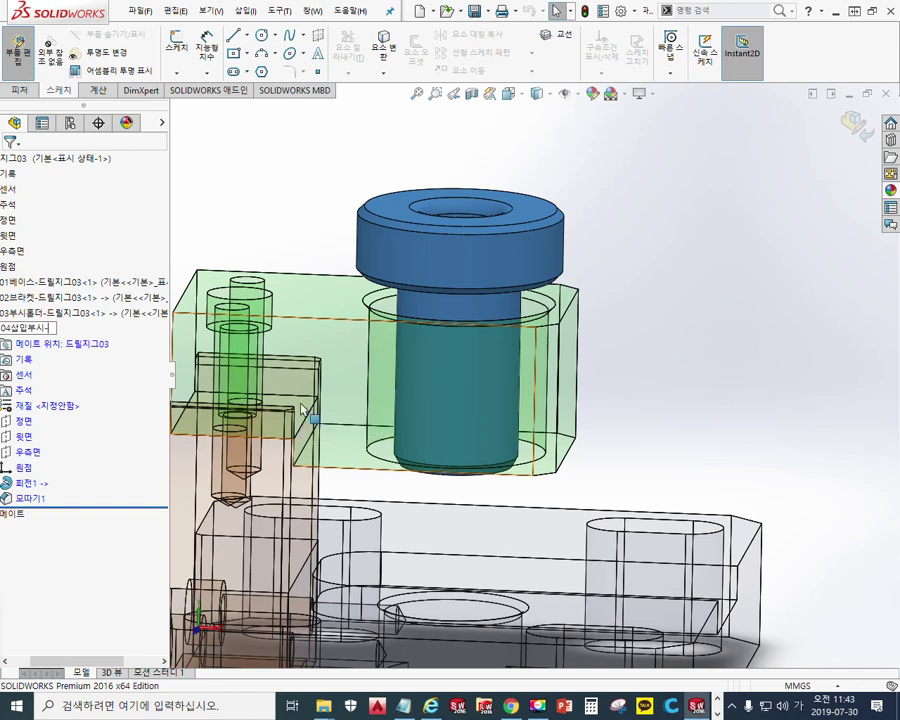
pyautogui.write('드릴지그03')
pyautogui.press('Return')
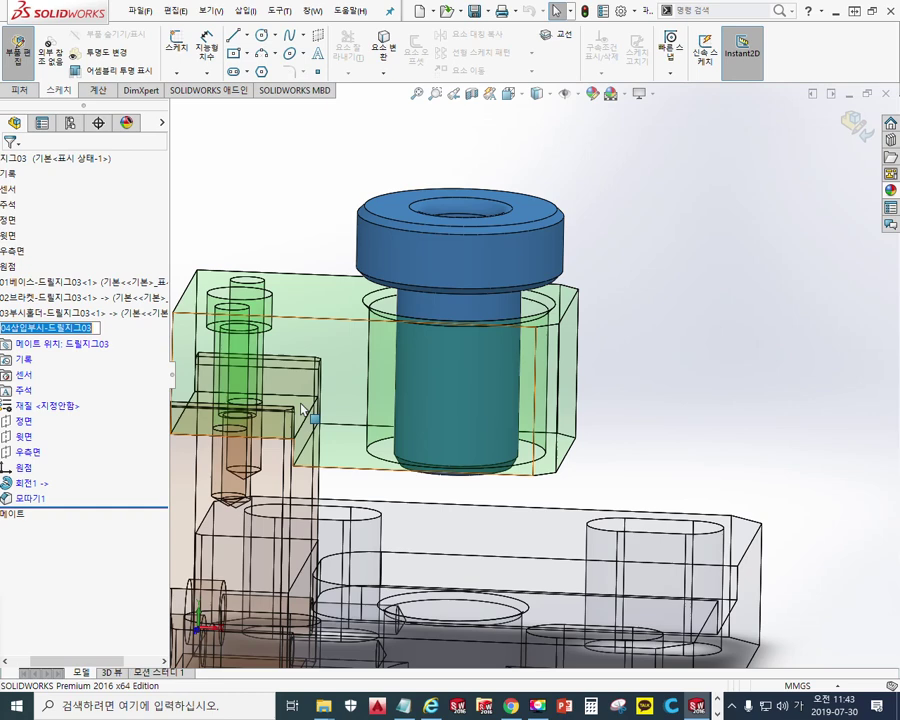
# Step: Switch to Notepad and replace the part name 03부시홀더-드릴지그03 with 04삽입부시-드릴지그03
pyautogui.click(405, 706)
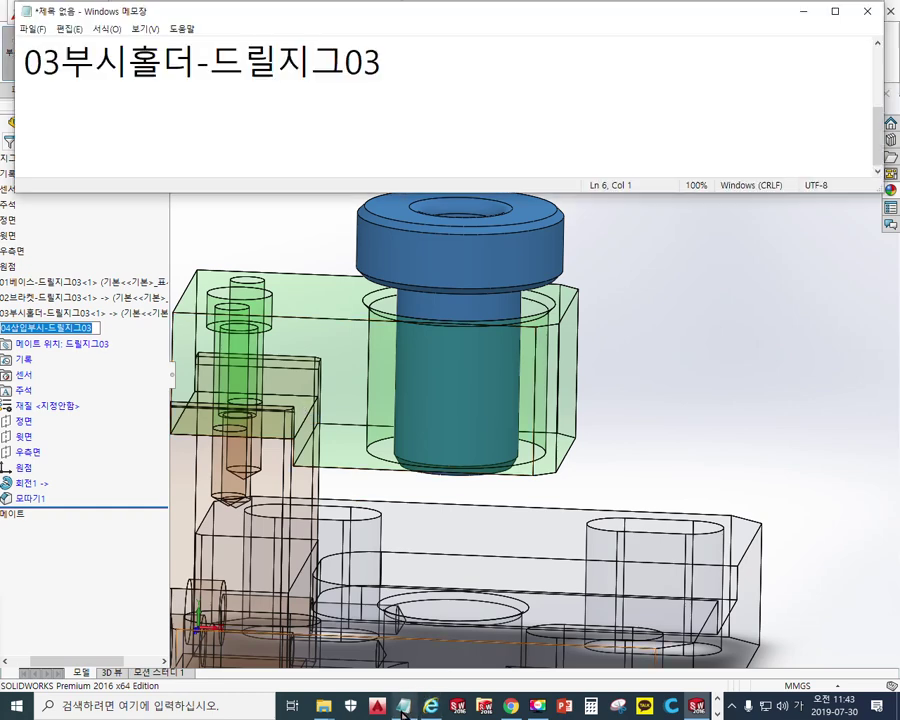
pyautogui.moveTo(410, 78); pyautogui.dragTo(18, 42)
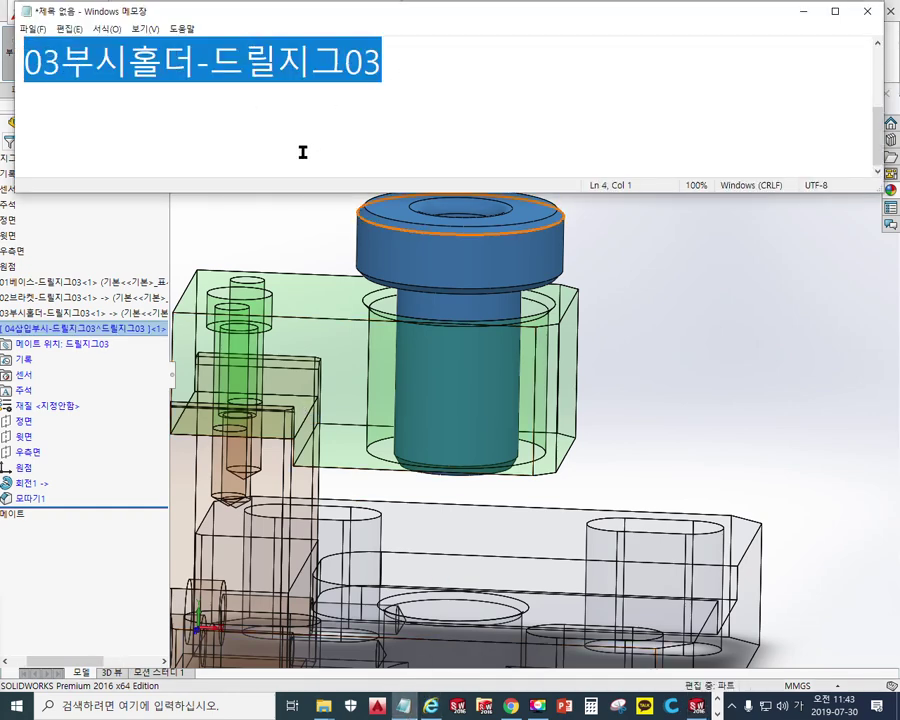
pyautogui.write('04삽입부시-드릴지그03')
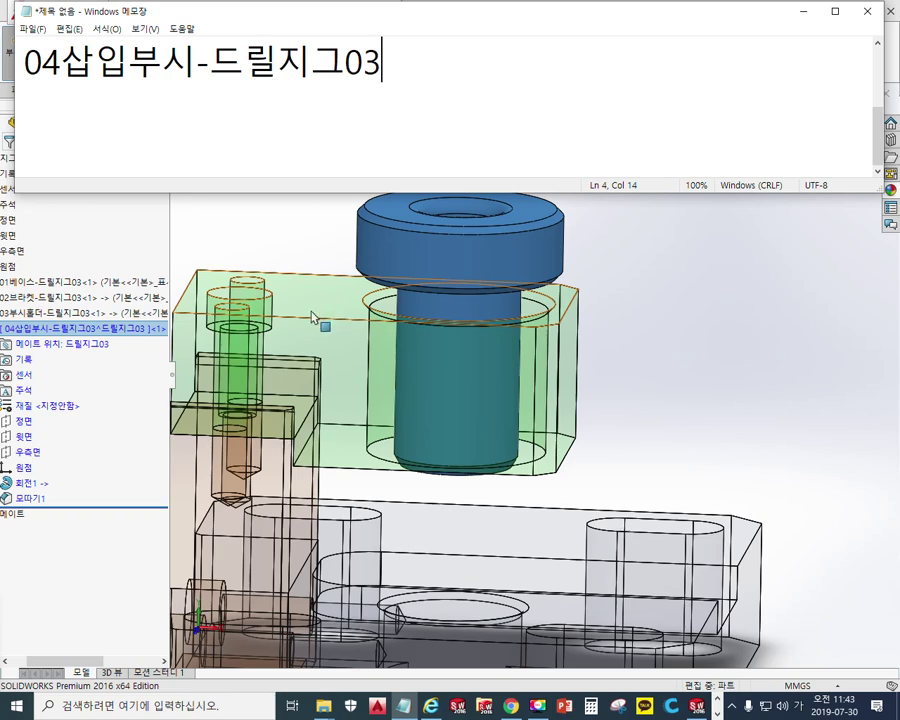
# Step: Back in SOLIDWORKS, save the 04삽입부시-드릴지그03 part to an external file at the proposed path
pyautogui.rightClick(99, 333)
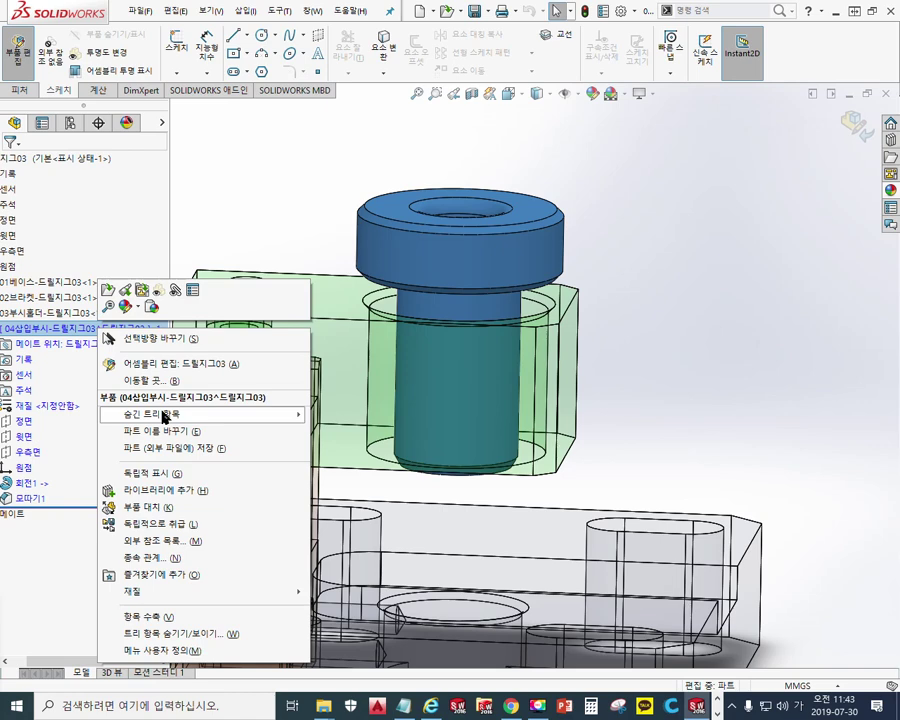
pyautogui.click(200, 447)
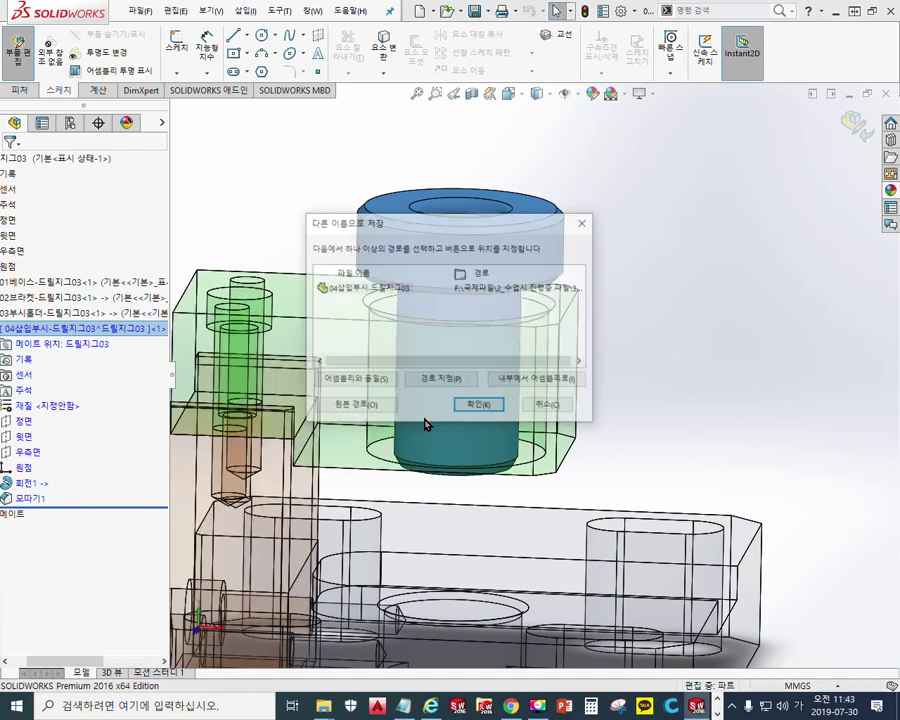
pyautogui.click(481, 405)
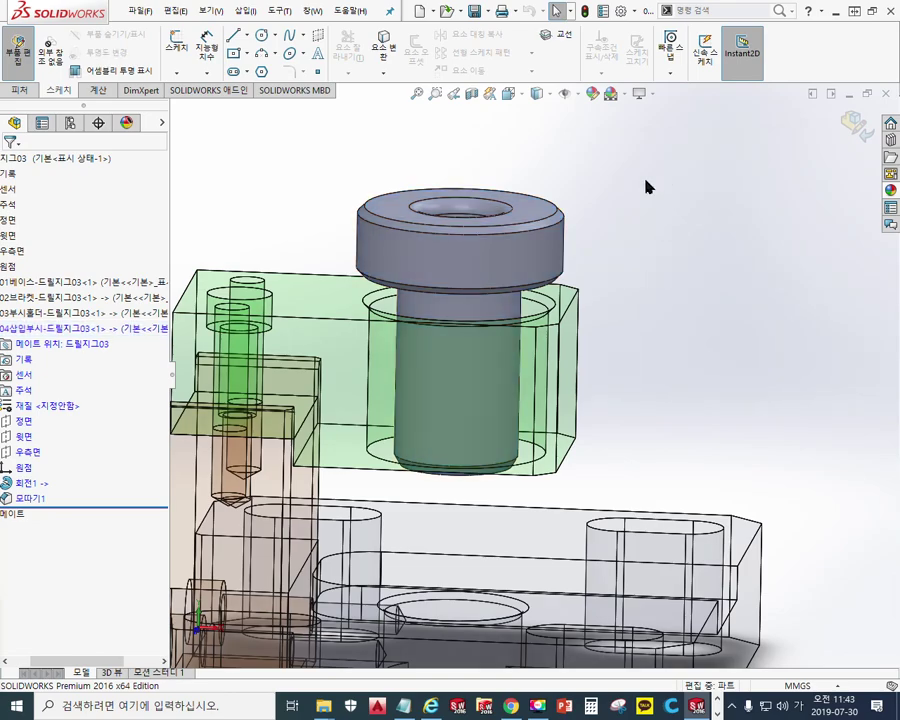
# Step: Examine the relief groove under the bushing head in the exam drawing photo, and circle it and the part's front plane in red
pyautogui.keyDown('ctrl'); pyautogui.moveTo(525, 262); pyautogui.dragTo(551, 313, button='middle'); pyautogui.keyUp('ctrl')
pyautogui.keyDown('ctrl'); pyautogui.moveTo(551, 313); pyautogui.dragTo(486, 346, button='middle'); pyautogui.keyUp('ctrl')
pyautogui.scroll(-2, 442, 303)
pyautogui.keyDown('ctrl'); pyautogui.moveTo(451, 304); pyautogui.dragTo(466, 356, button='middle'); pyautogui.keyUp('ctrl')
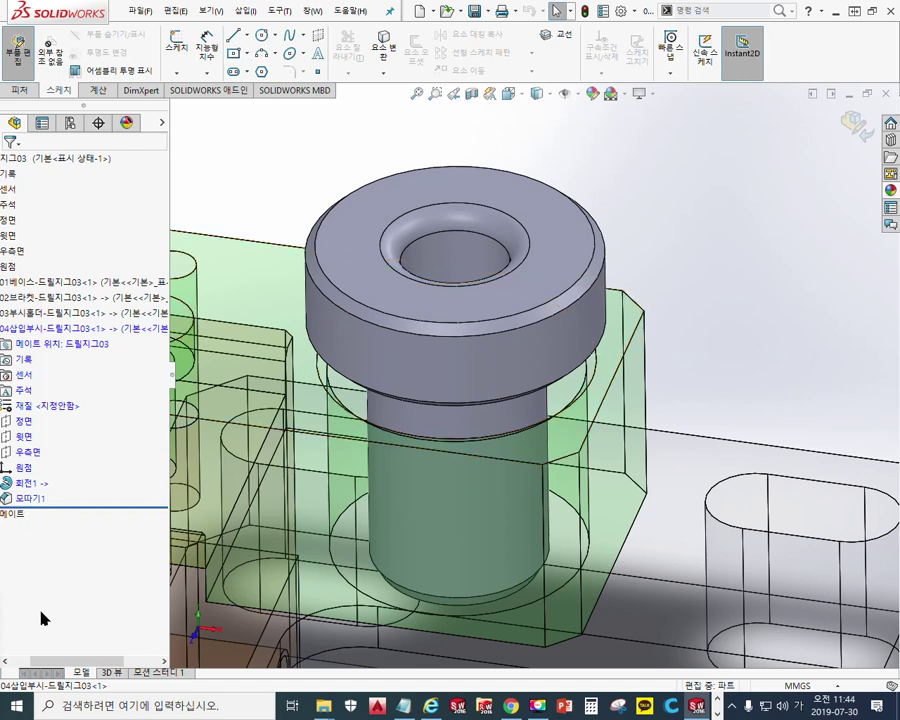
pyautogui.moveTo(66, 662); pyautogui.dragTo(28, 662)
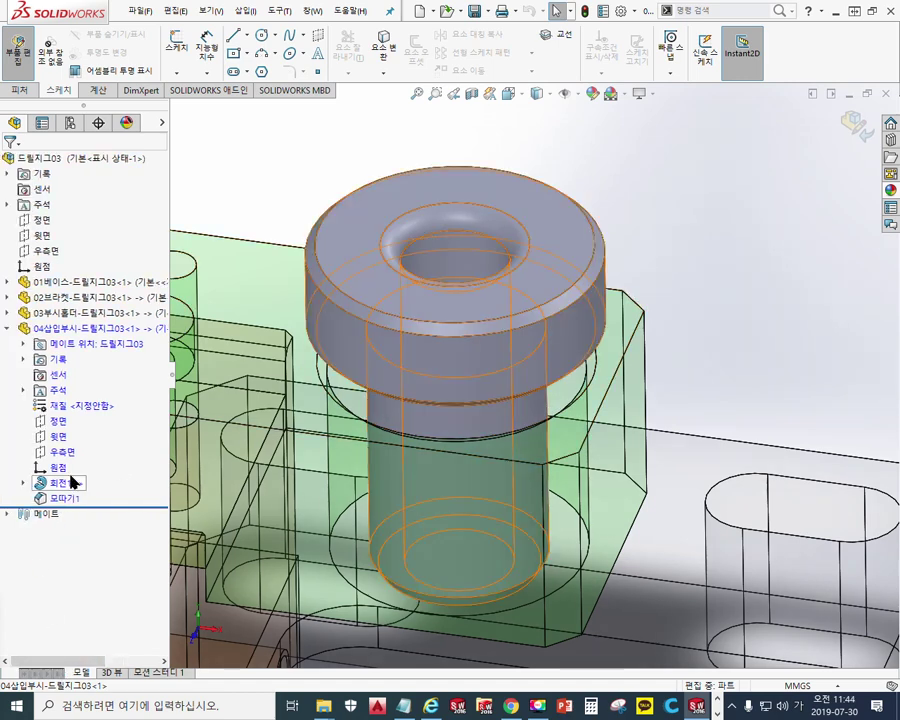
pyautogui.click(60, 422)
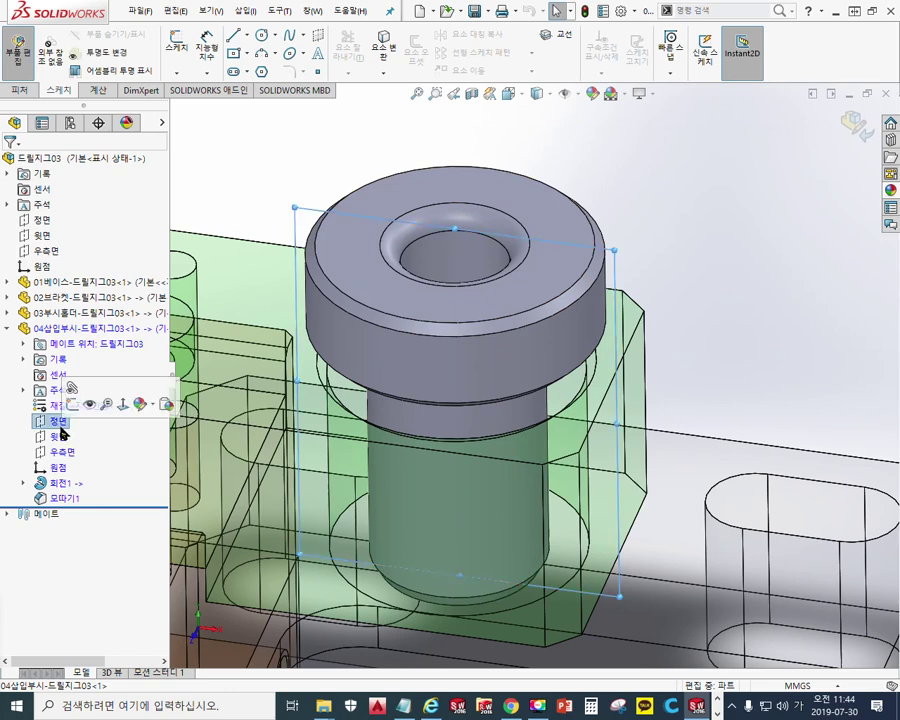
pyautogui.moveTo(422, 527); pyautogui.dragTo(335, 547, button='middle')
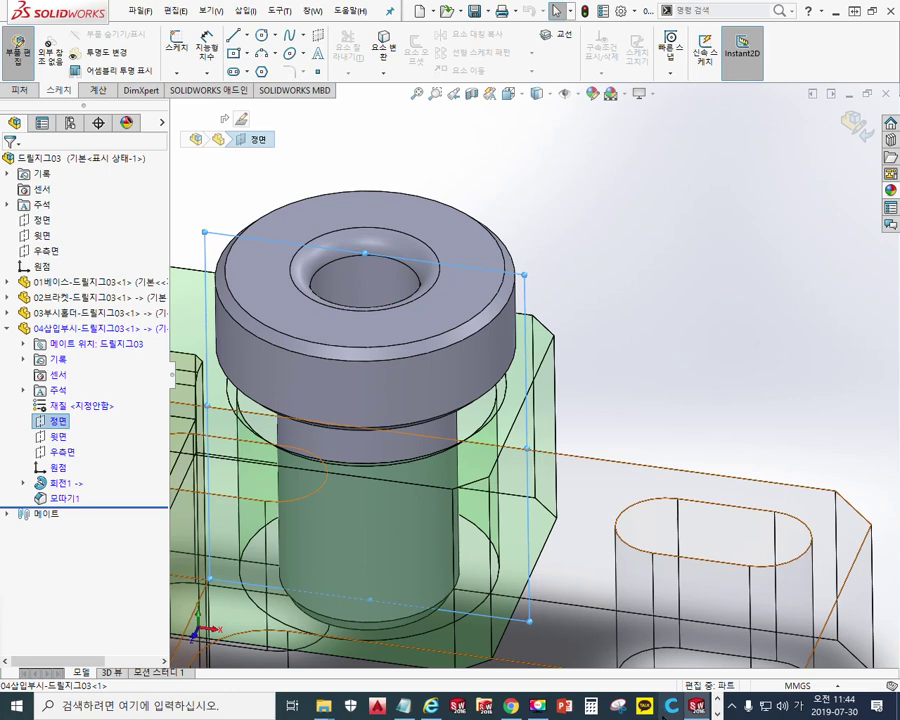
pyautogui.click(363, 706)
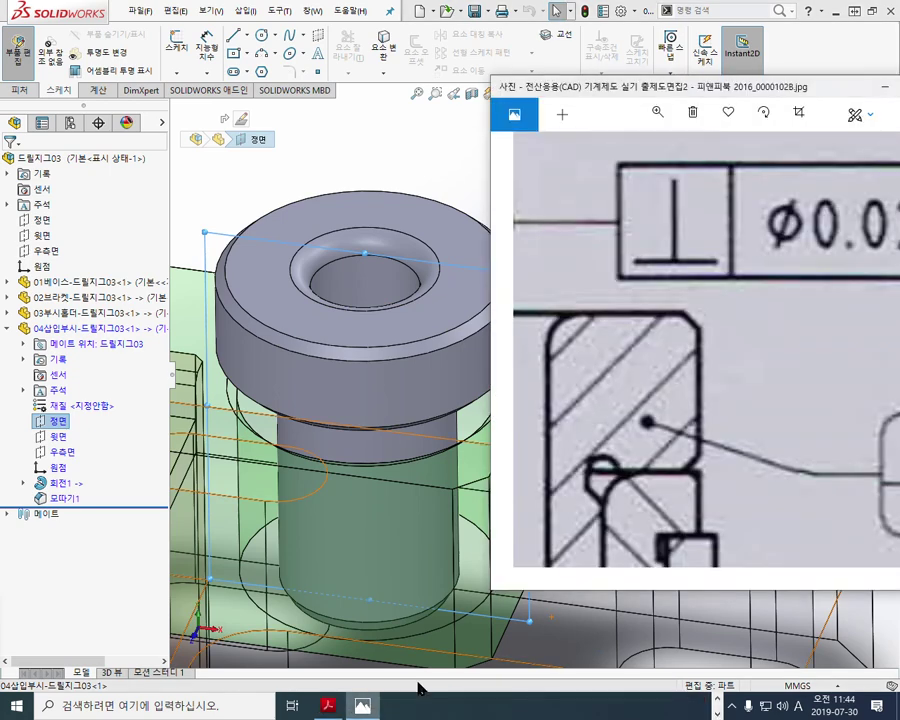
pyautogui.moveTo(645, 470)
pyautogui.mouseDown()
pyautogui.moveTo(710, 282)
pyautogui.moveTo(670, 292)
pyautogui.moveTo(638, 256)
pyautogui.moveTo(661, 319)
pyautogui.mouseUp()
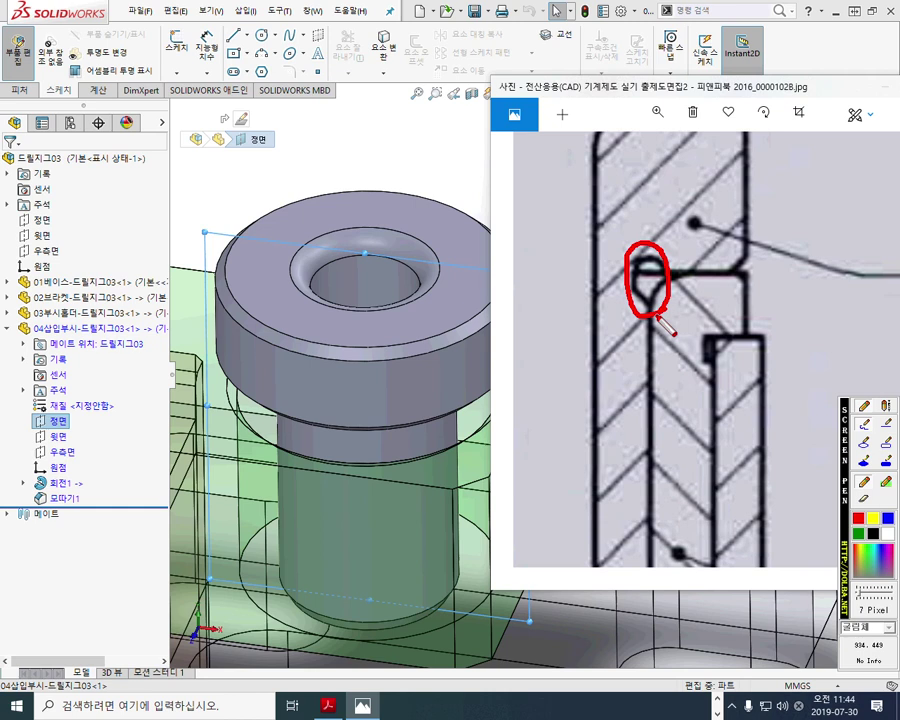
pyautogui.moveTo(82, 435)
pyautogui.mouseDown()
pyautogui.moveTo(22, 428)
pyautogui.moveTo(84, 428)
pyautogui.mouseUp()
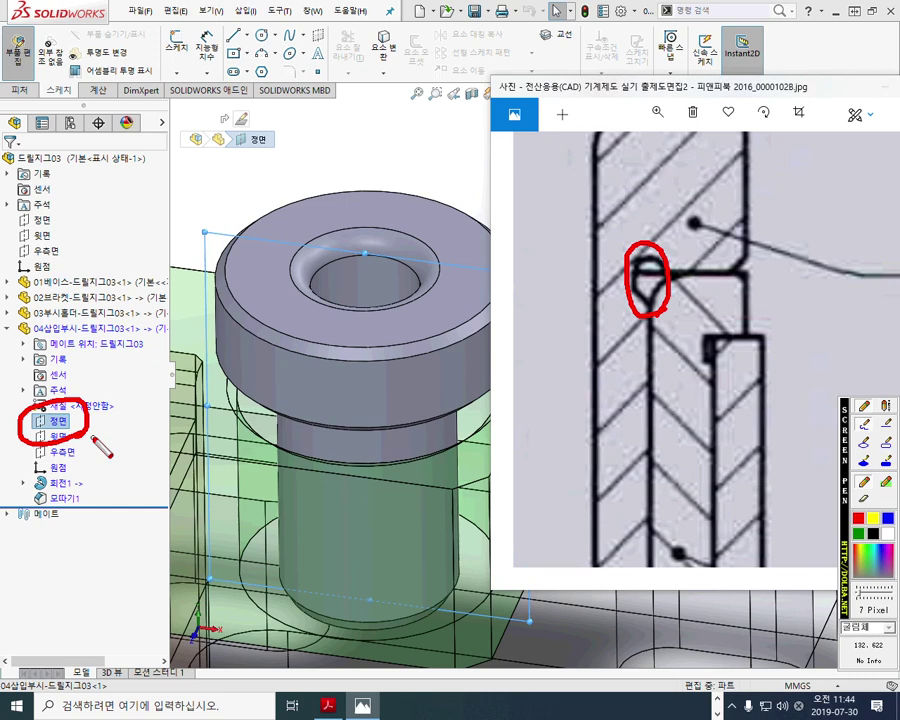
pyautogui.press('Escape')
# Step: Open a sketch on the bushing part's front plane and activate the centerline tool
pyautogui.rightClick(60, 423)
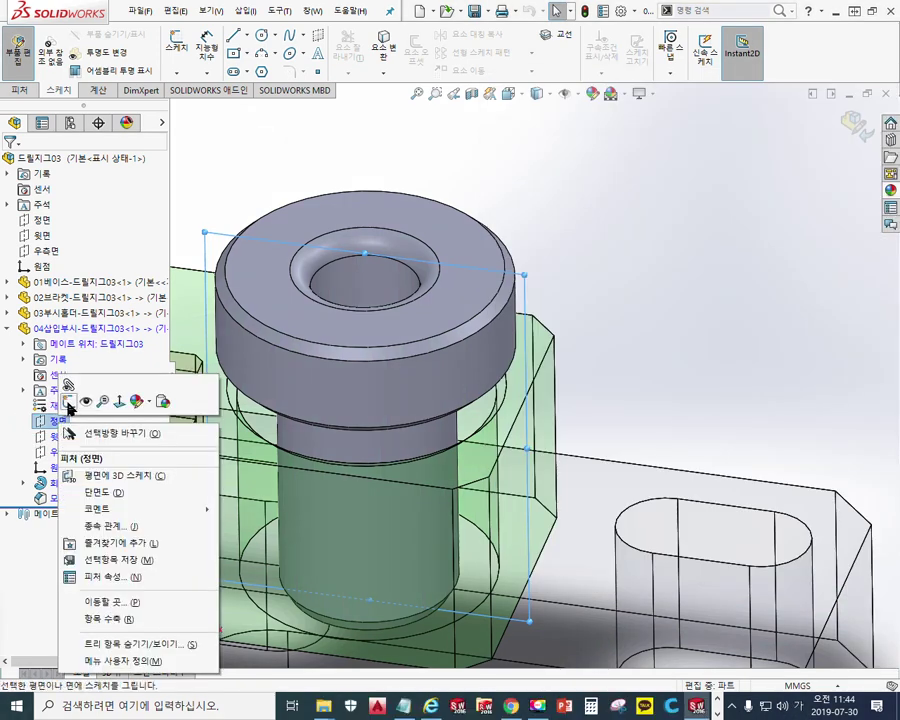
pyautogui.click(68, 402)
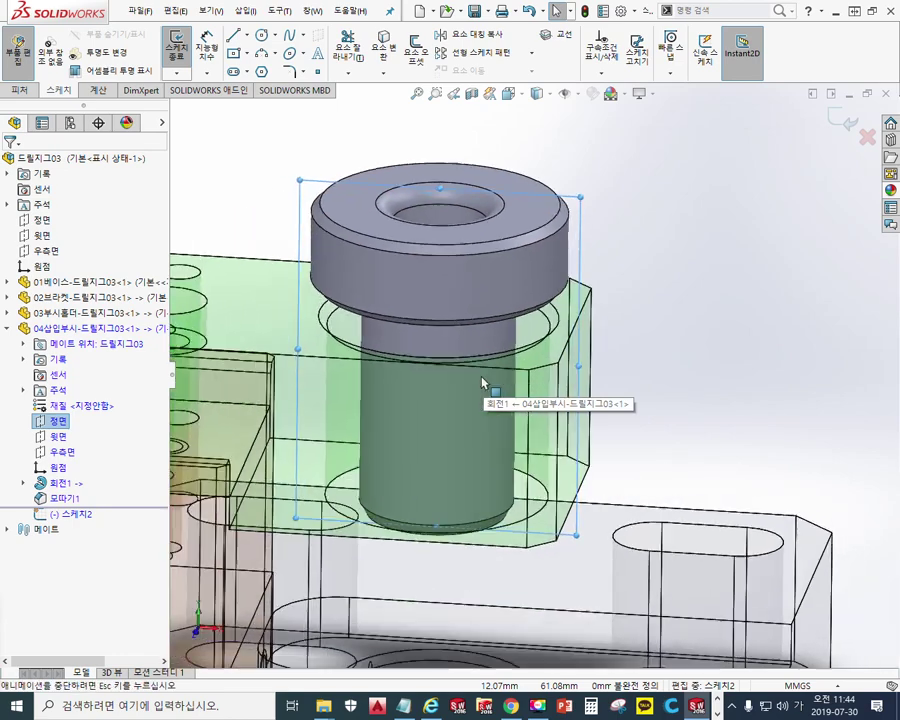
pyautogui.scroll(-3, 640, 138)
pyautogui.scroll(2, 608, 362)
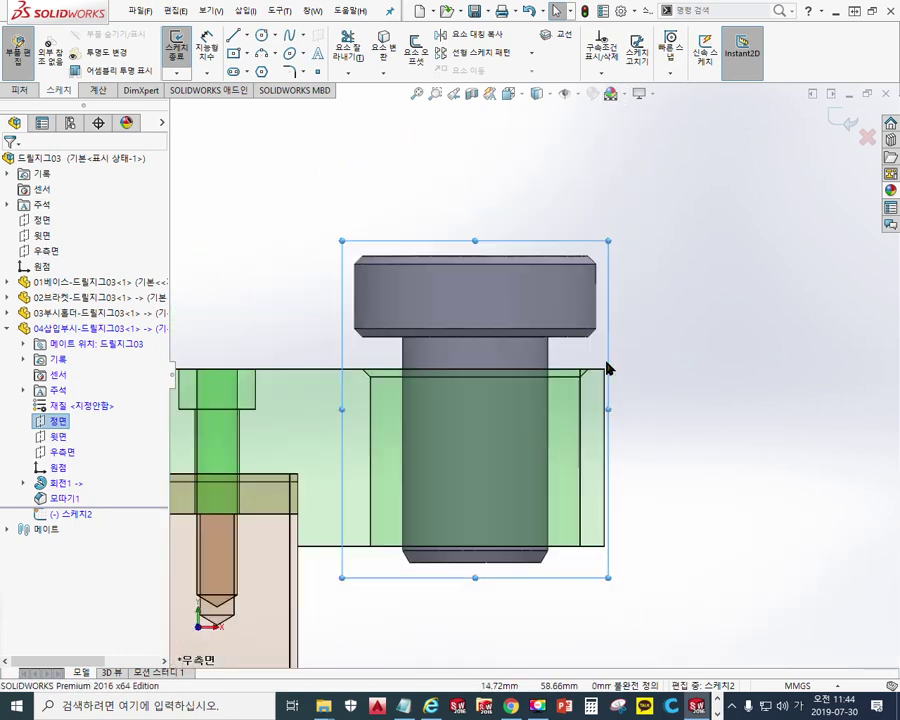
pyautogui.scroll(2, 608, 368)
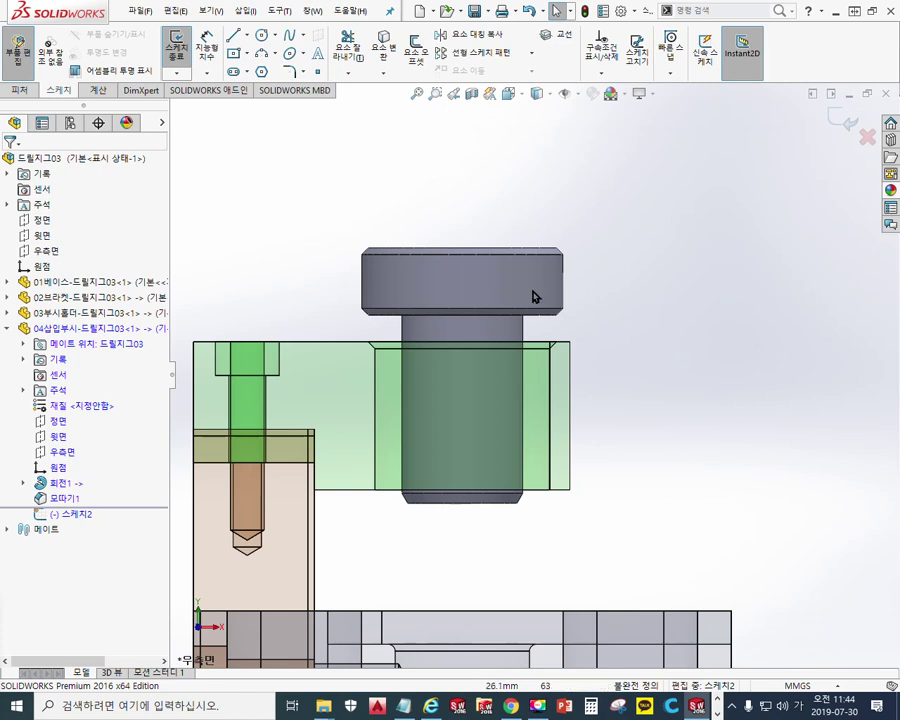
pyautogui.click(247, 38)
pyautogui.click(262, 70)
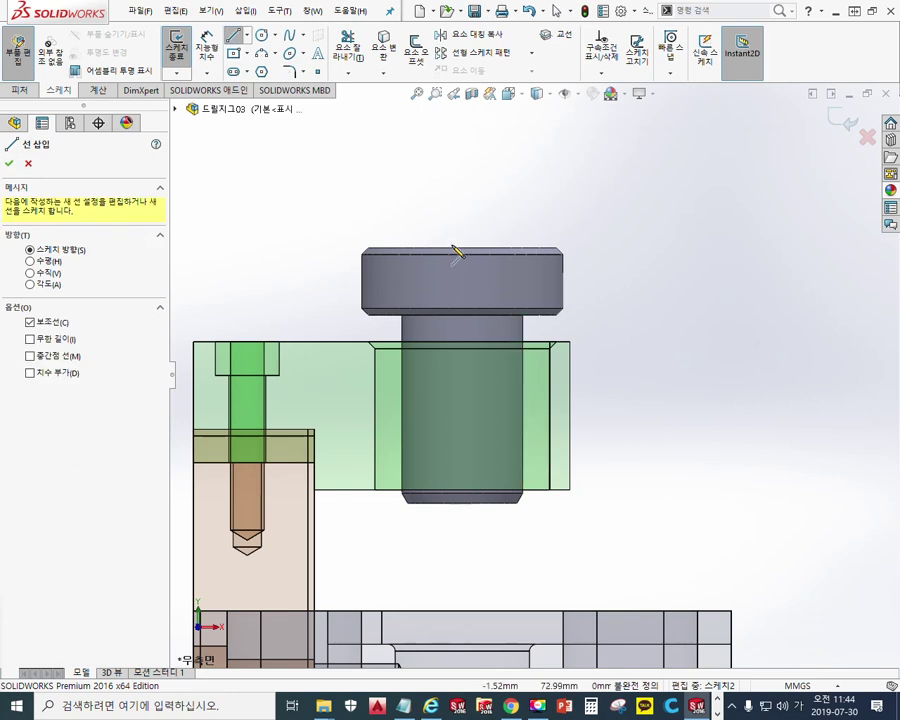
# Step: Mark the midpoint of the head's top edge, its snap symbol and the bushing's vertical axis with the red screen pen
pyautogui.press('F12')
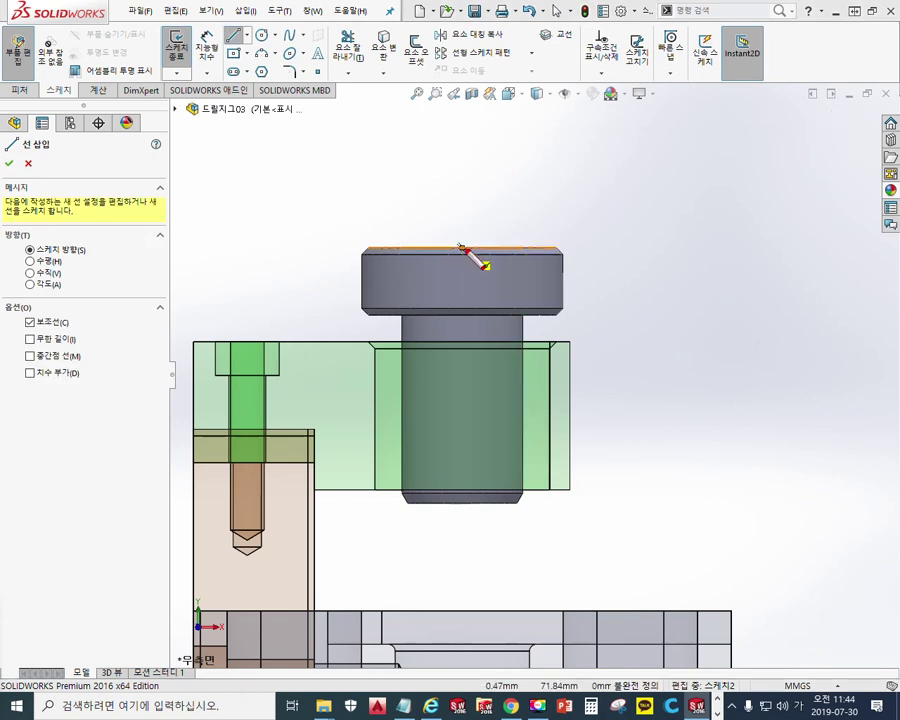
pyautogui.moveTo(468, 258)
pyautogui.mouseDown()
pyautogui.moveTo(463, 231)
pyautogui.moveTo(463, 266)
pyautogui.mouseUp()
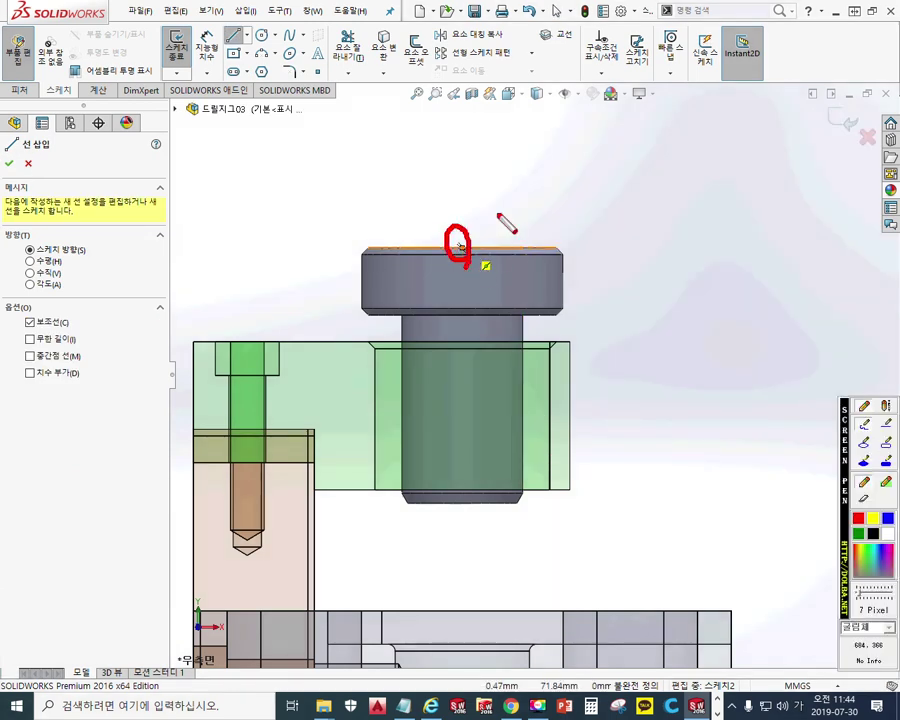
pyautogui.moveTo(414, 114); pyautogui.dragTo(468, 193)
pyautogui.moveTo(428, 145)
pyautogui.mouseDown()
pyautogui.moveTo(429, 181)
pyautogui.moveTo(460, 152)
pyautogui.moveTo(436, 136)
pyautogui.mouseUp()
pyautogui.moveTo(462, 268)
pyautogui.mouseDown()
pyautogui.moveTo(457, 246)
pyautogui.moveTo(455, 540)
pyautogui.mouseUp()
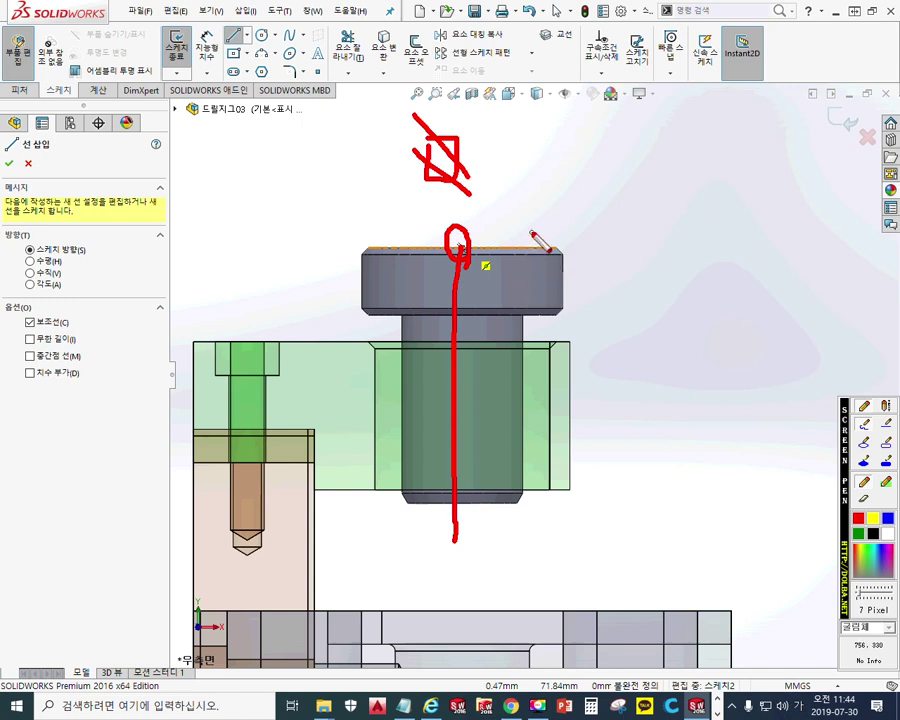
pyautogui.press('Escape')
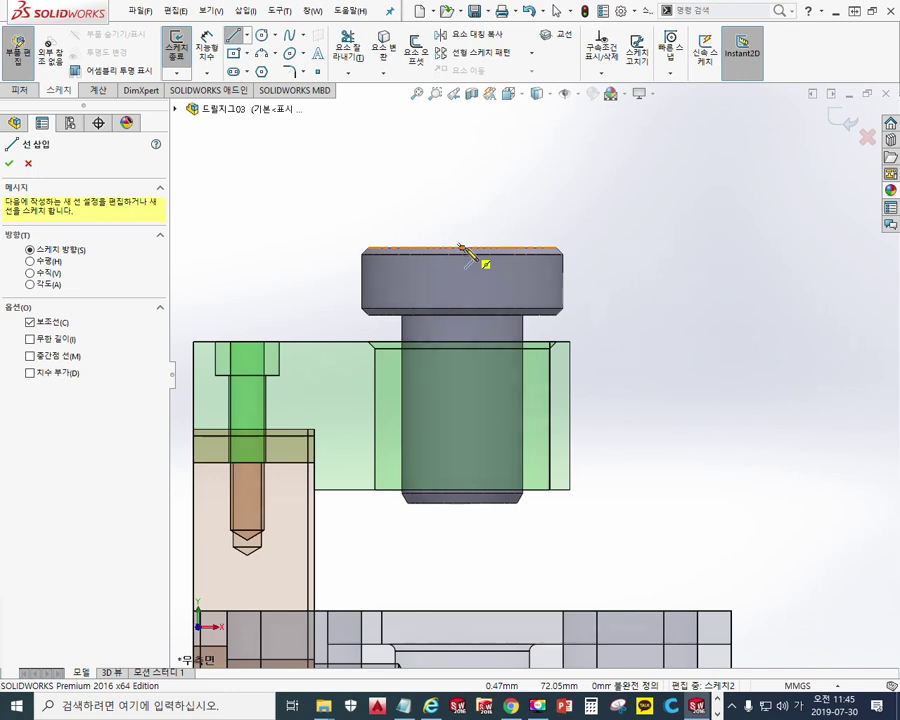
# Step: Draw a vertical centerline from the midpoint of the head's top edge down to just below the bushing's lower end
pyautogui.click(462, 248)
pyautogui.click(462, 540)
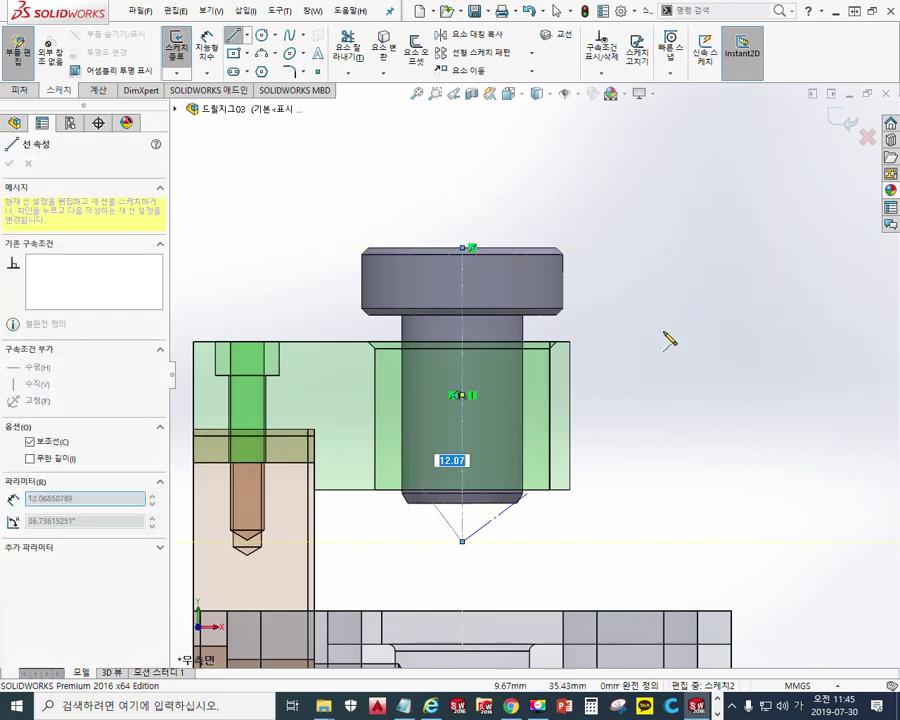
pyautogui.rightClick(653, 292)
pyautogui.click(685, 298)
# Step: Sketch a circle of about 1.65 mm radius centred on the right-hand corner where the shank meets the head's underside
pyautogui.scroll(-2, 502, 342)
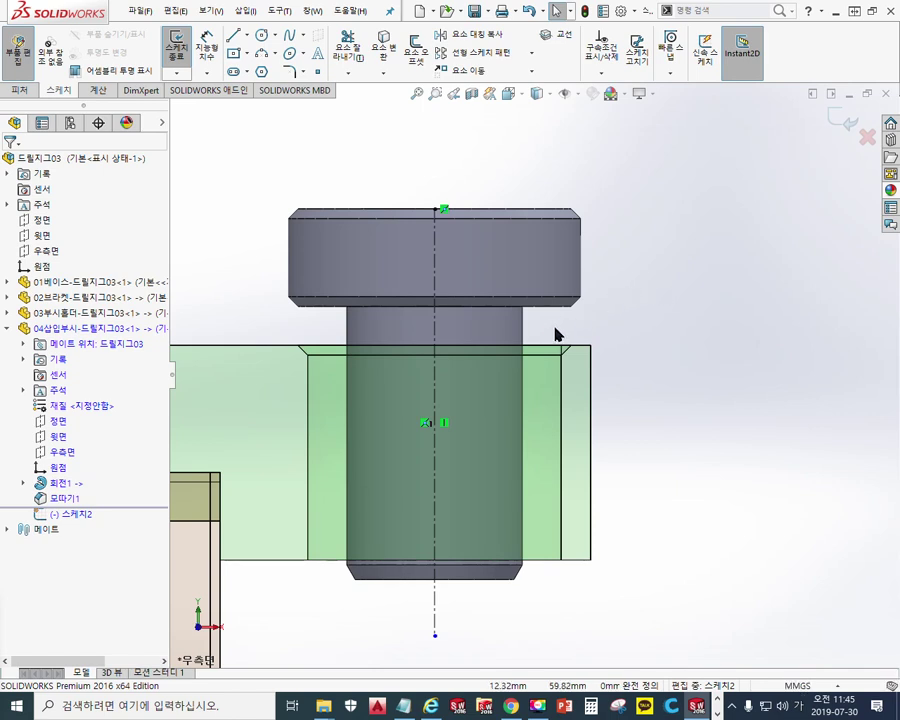
pyautogui.scroll(-5, 527, 344)
pyautogui.scroll(-2, 527, 343)
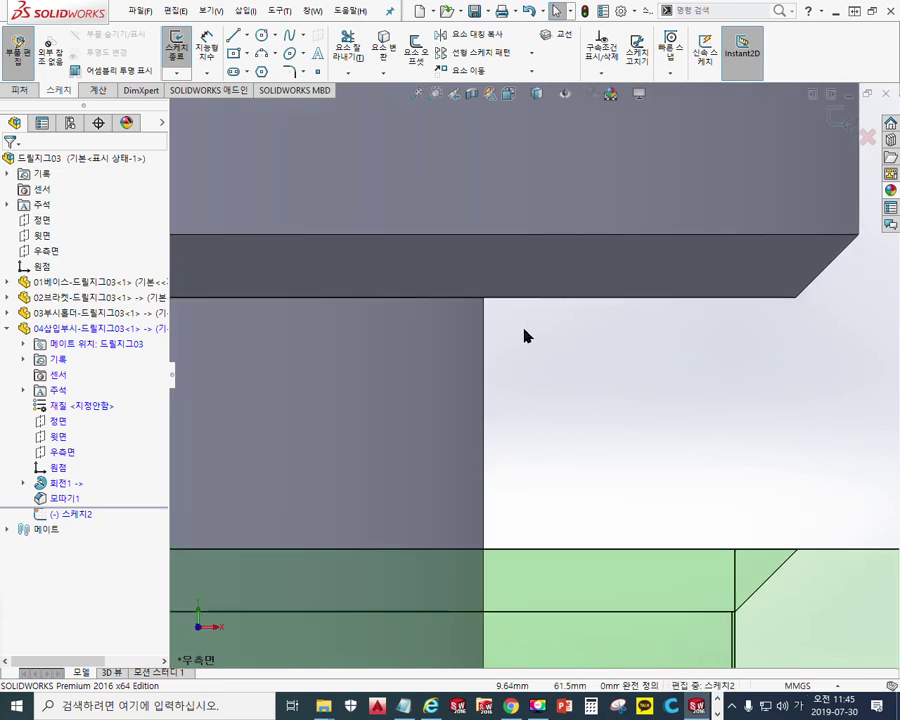
pyautogui.press('c')
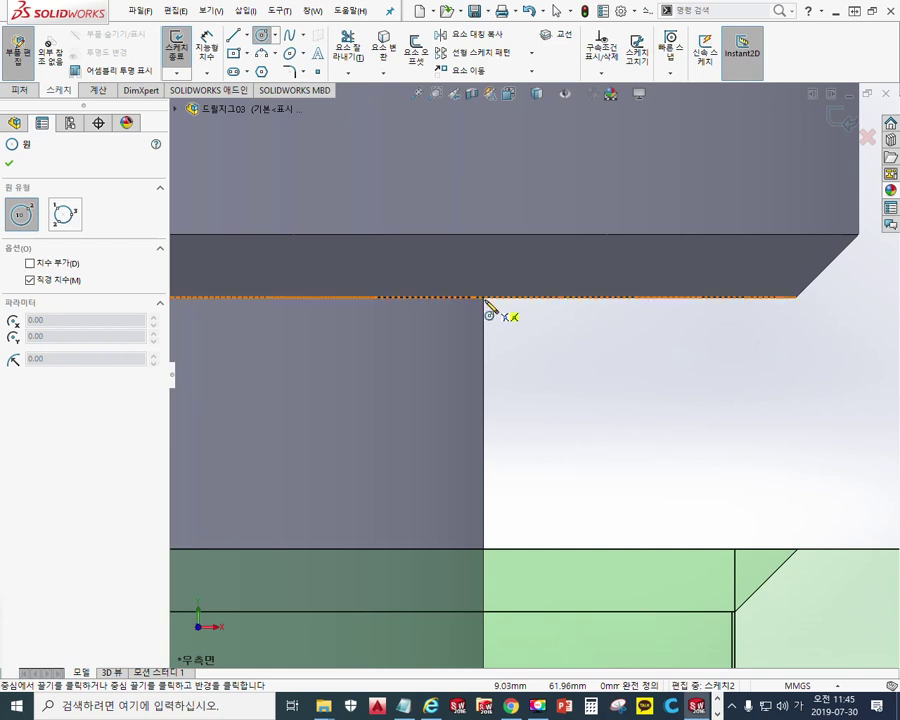
pyautogui.click(485, 299)
pyautogui.click(576, 350)
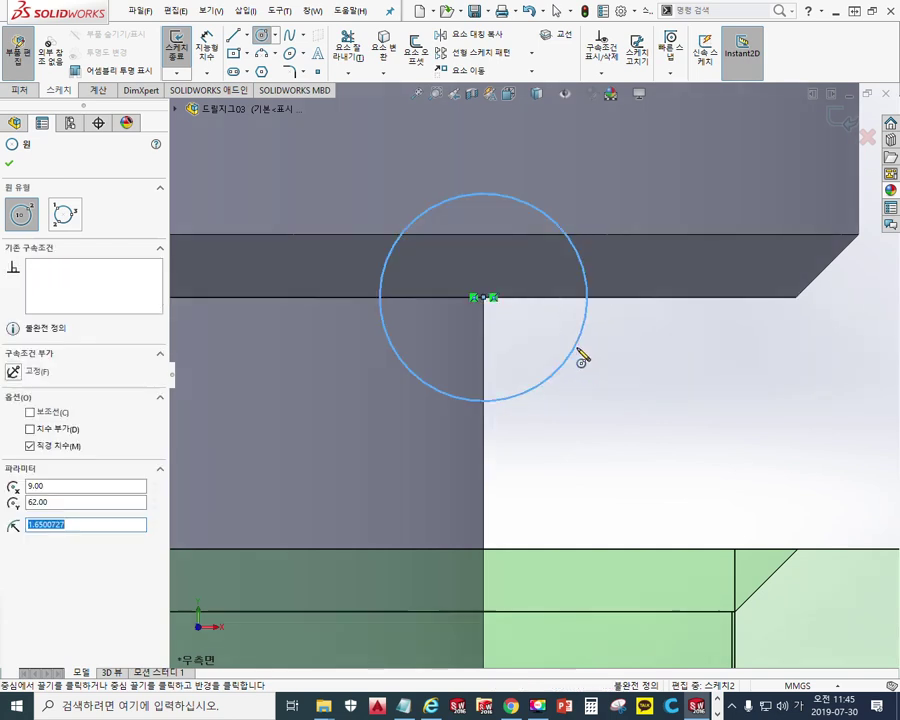
# Step: Leave the circle tool and mark a coincident symbol, the head's underside edge and the circle's centre with the red screen pen
pyautogui.rightClick(651, 372)
pyautogui.click(701, 366)
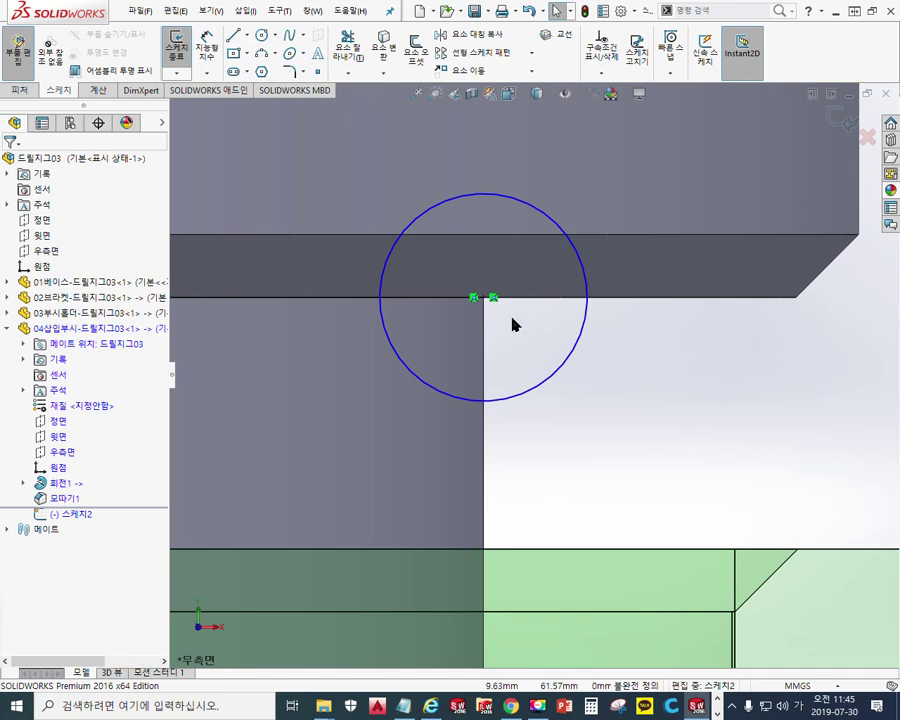
pyautogui.click(476, 299)
pyautogui.press('F12')
pyautogui.moveTo(694, 324); pyautogui.dragTo(637, 452)
pyautogui.moveTo(615, 377)
pyautogui.mouseDown()
pyautogui.moveTo(668, 386)
pyautogui.moveTo(664, 376)
pyautogui.moveTo(697, 436)
pyautogui.mouseUp()
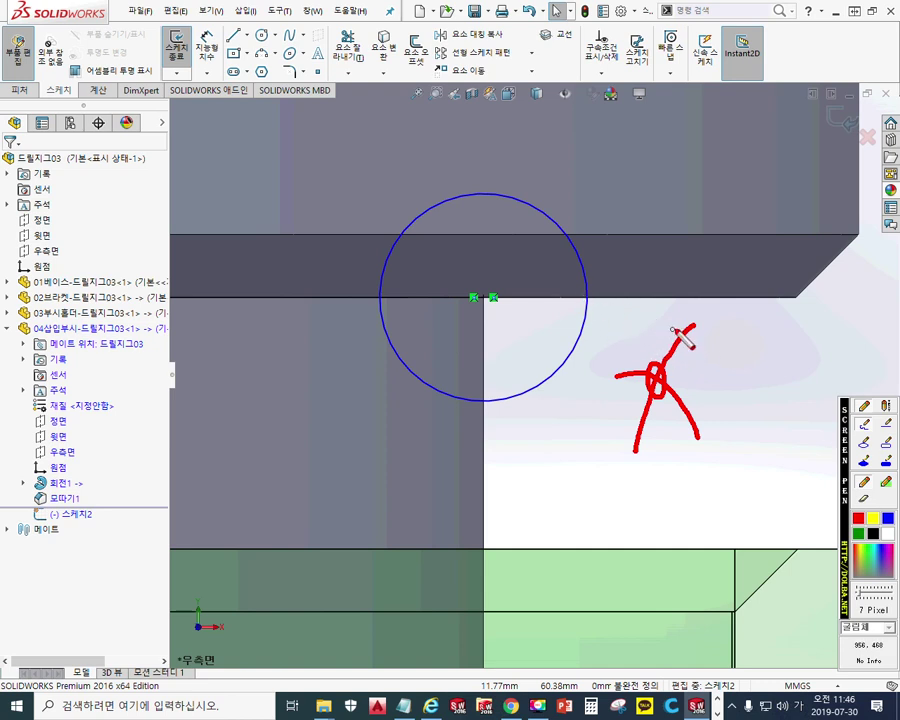
pyautogui.moveTo(255, 298); pyautogui.dragTo(760, 297)
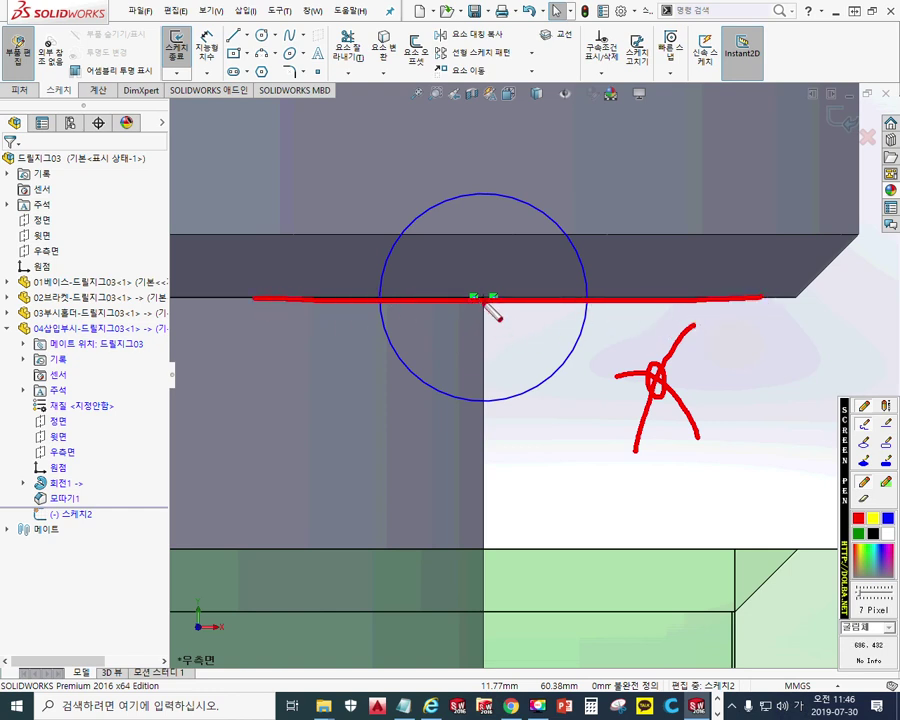
pyautogui.moveTo(487, 303); pyautogui.dragTo(484, 307)
pyautogui.press('Escape')
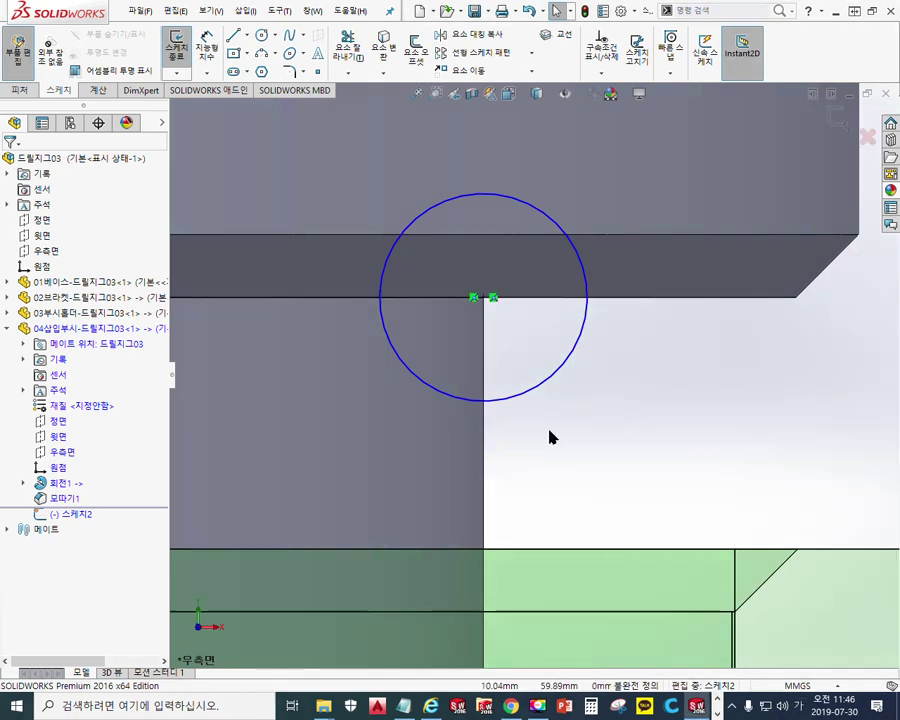
# Step: Dimension the circle's diameter at its drawn size and place the dimension text outside its lower-right side
pyautogui.rightClick(608, 398)
pyautogui.click(735, 291)
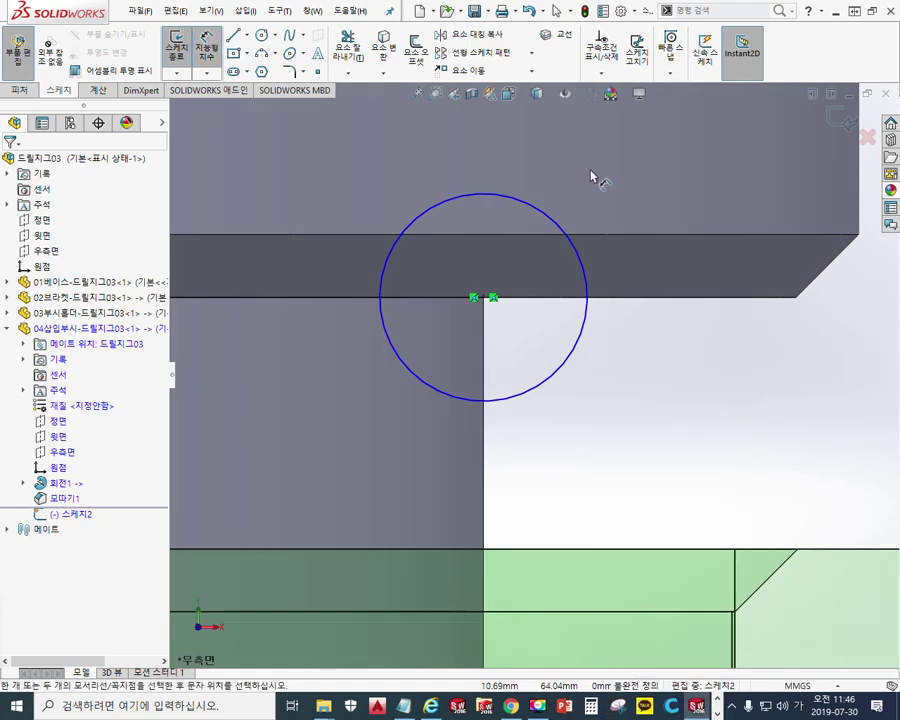
pyautogui.click(557, 216)
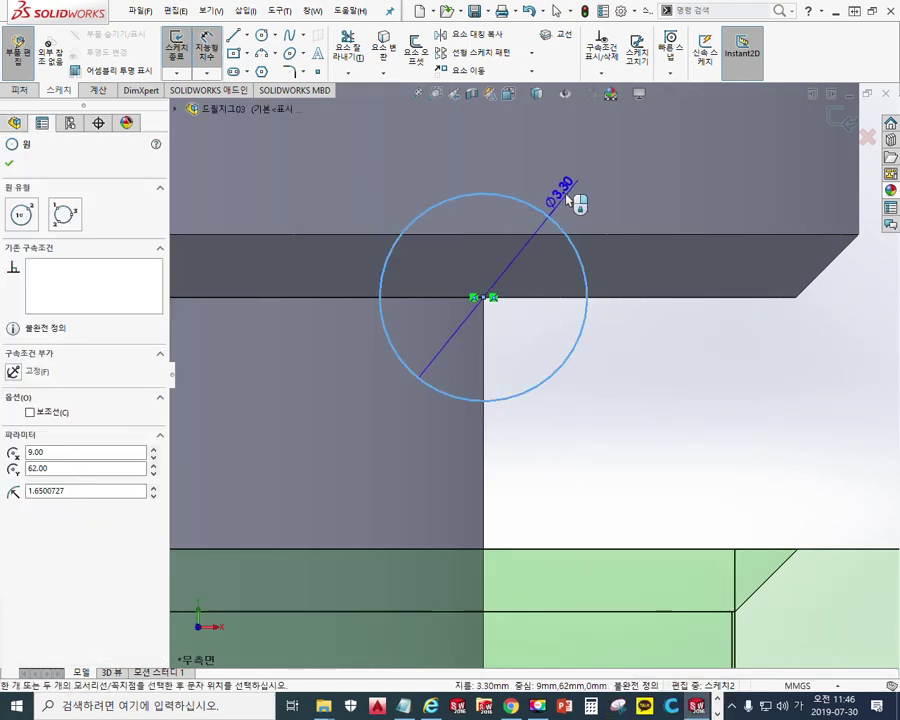
pyautogui.click(569, 207)
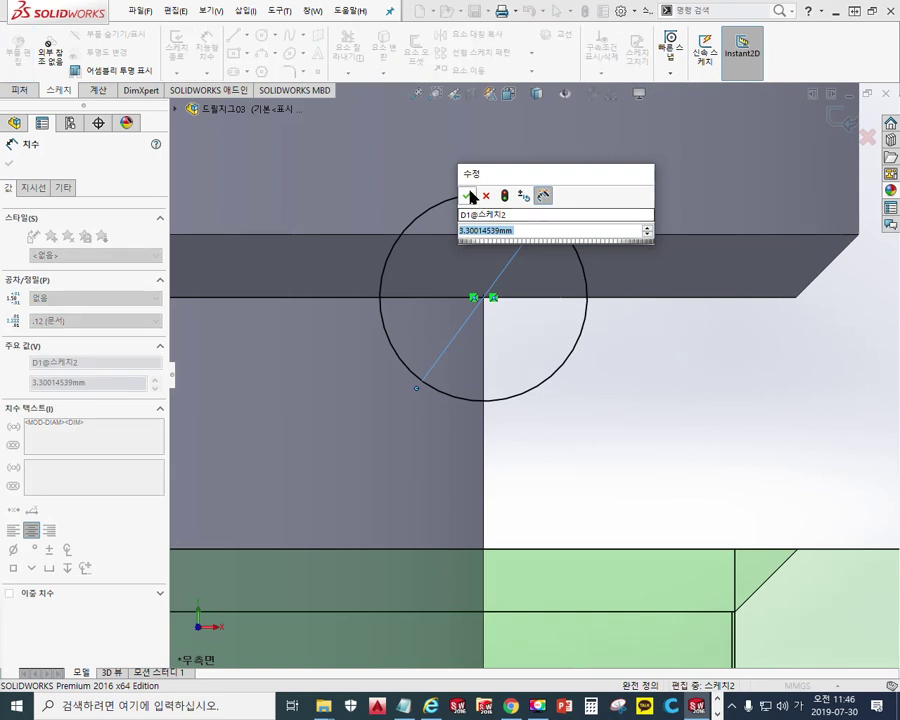
pyautogui.click(469, 196)
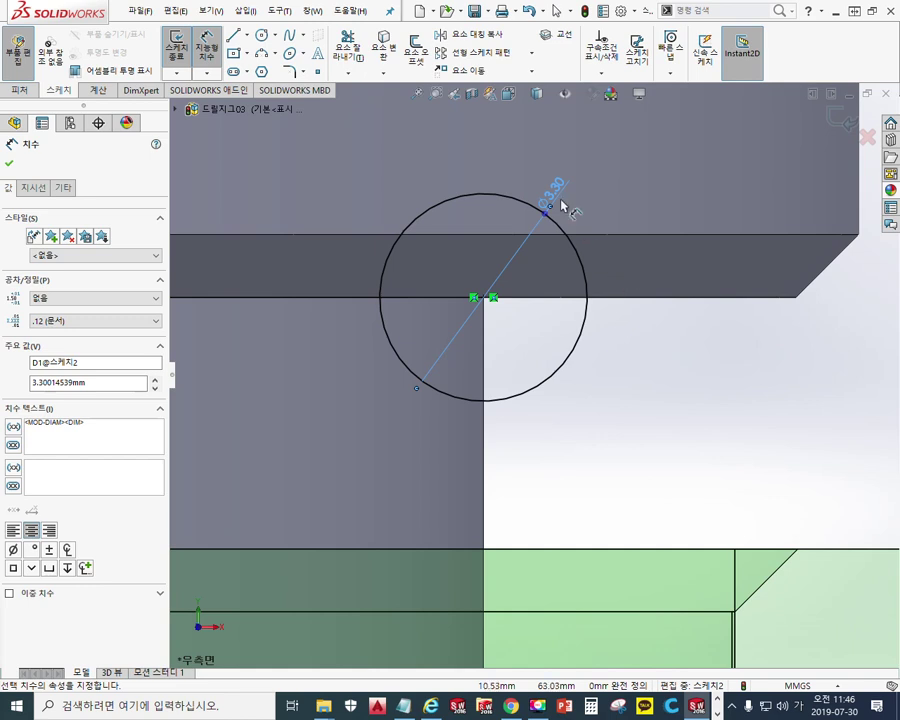
pyautogui.moveTo(560, 193); pyautogui.dragTo(597, 354)
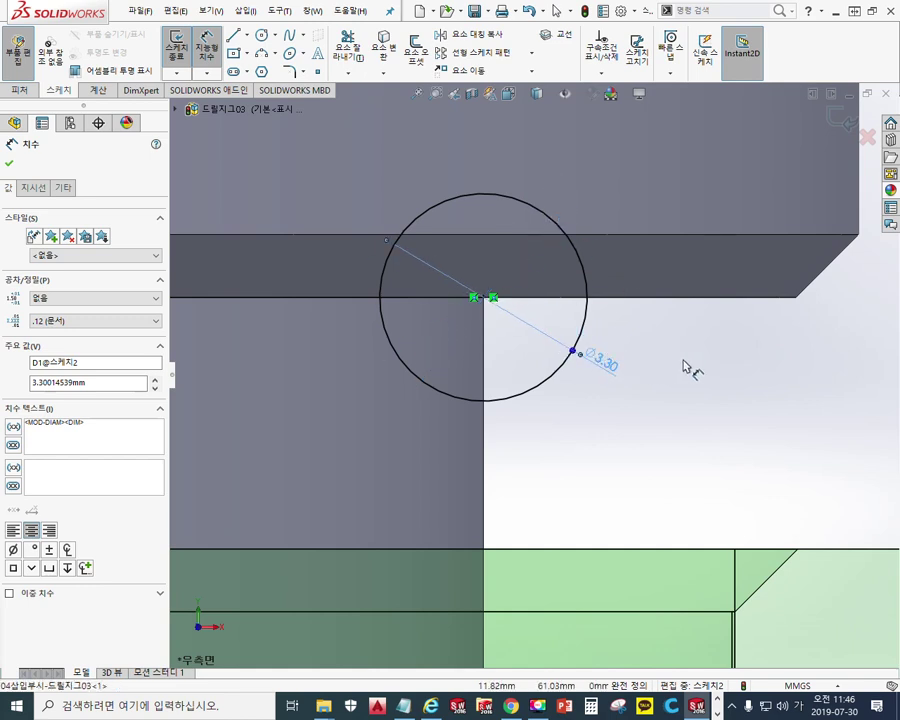
pyautogui.click(683, 368)
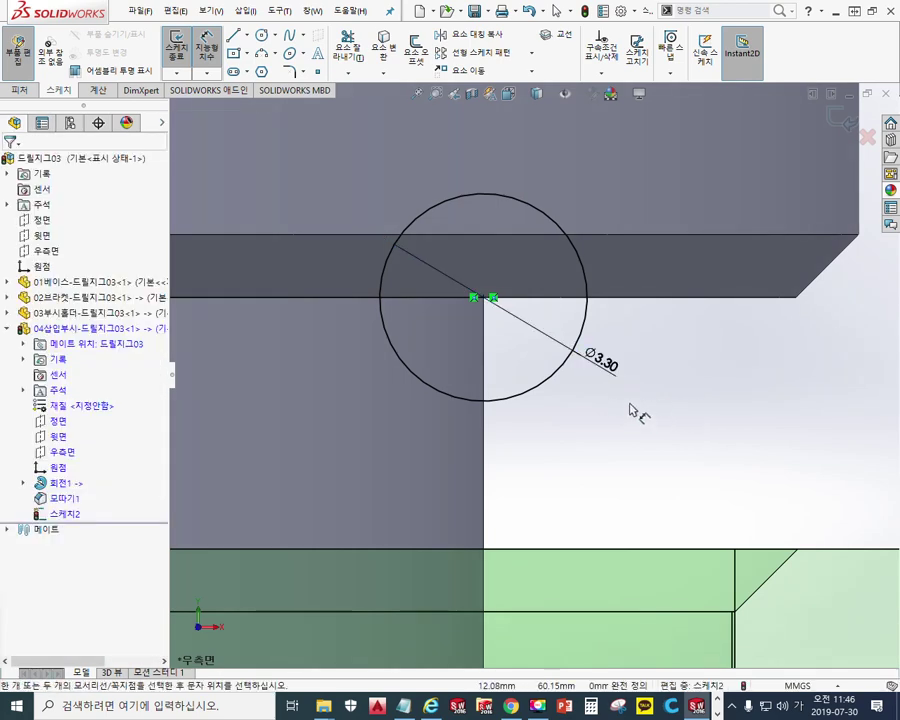
pyautogui.click(608, 376)
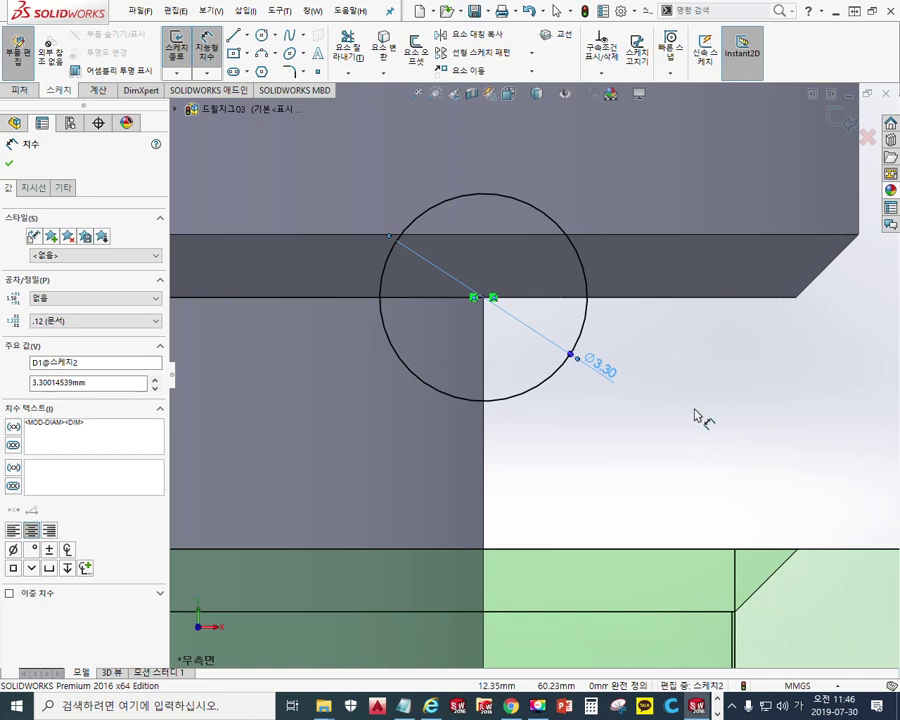
# Step: Switch the circle's dimension to a radius display and set the radius to 1 mm
pyautogui.click(33, 189)
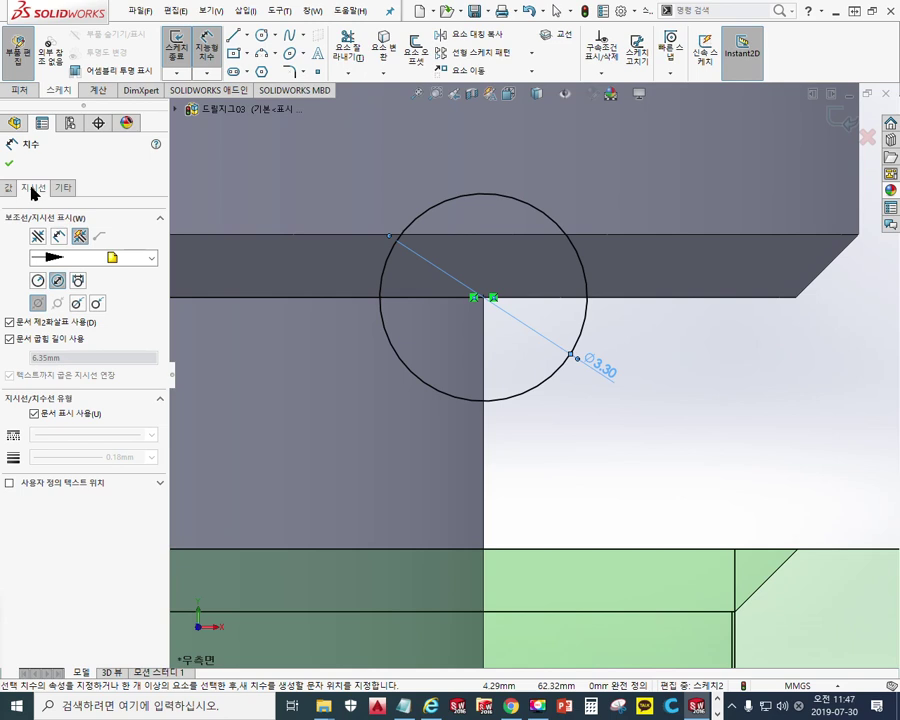
pyautogui.click(38, 283)
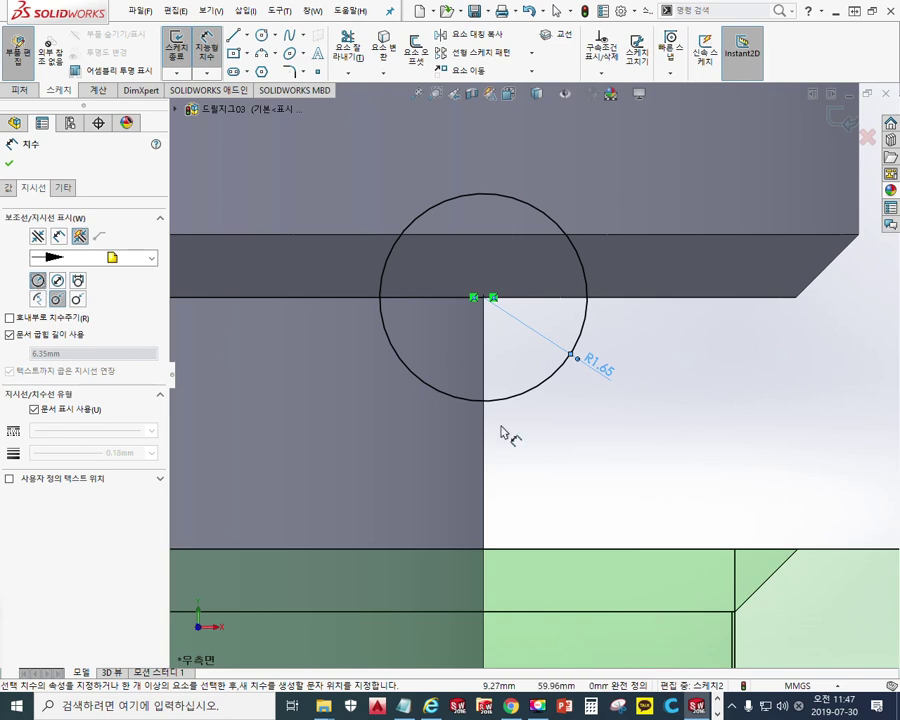
pyautogui.doubleClick(602, 368)
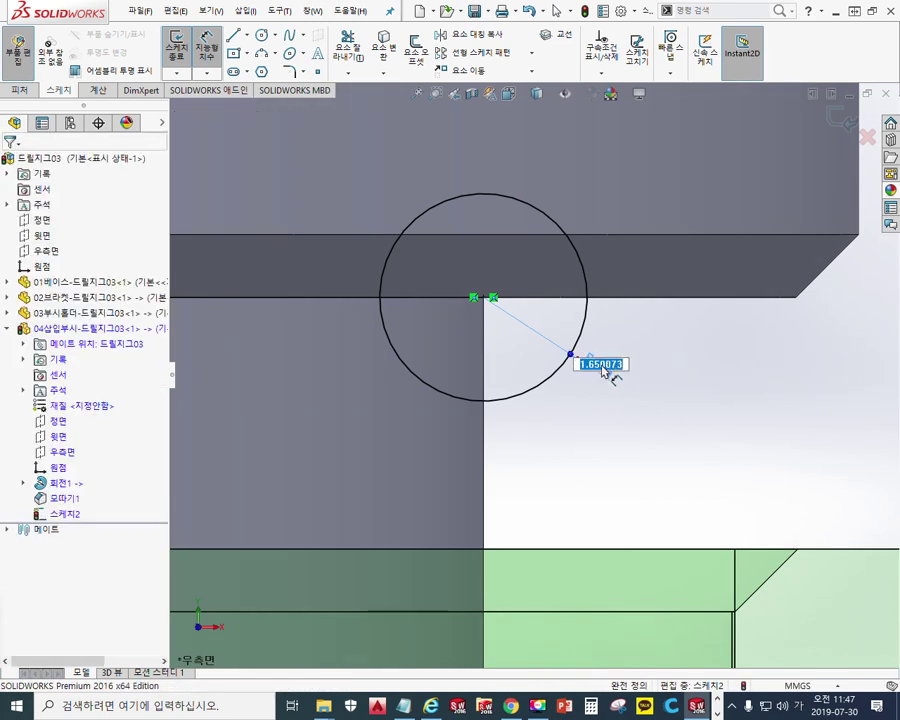
pyautogui.write('1')
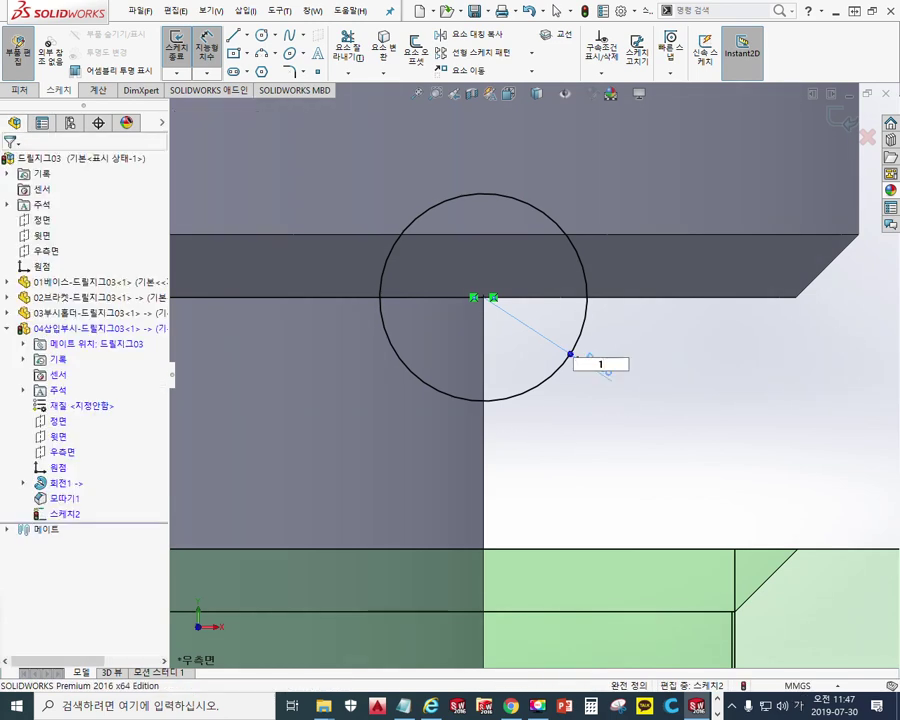
pyautogui.press('Return')
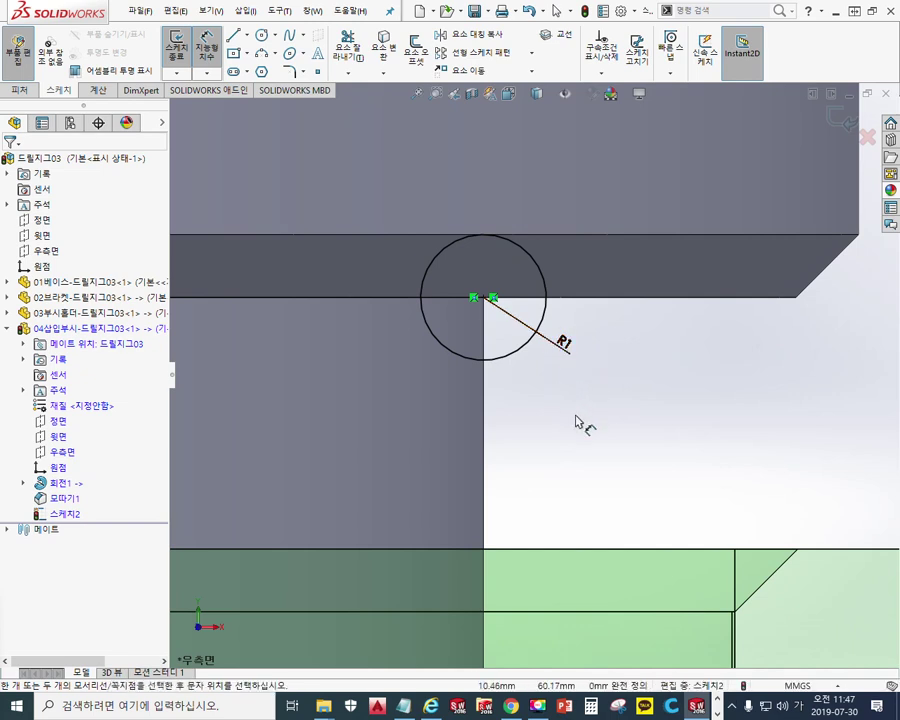
# Step: Mark the planned groove outline from the circle's left quadrant via the shank edge, labelled 일치, to its lowest point with the red screen pen
pyautogui.press('F12')
pyautogui.moveTo(422, 288)
pyautogui.mouseDown()
pyautogui.moveTo(414, 306)
pyautogui.moveTo(436, 305)
pyautogui.moveTo(421, 288)
pyautogui.mouseUp()
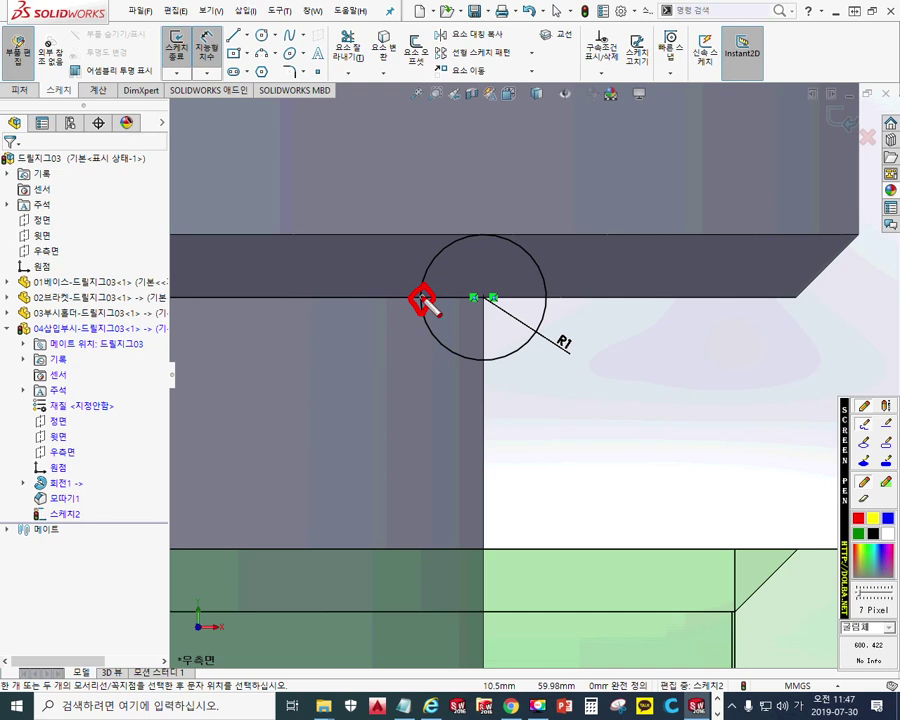
pyautogui.moveTo(423, 302); pyautogui.dragTo(420, 418)
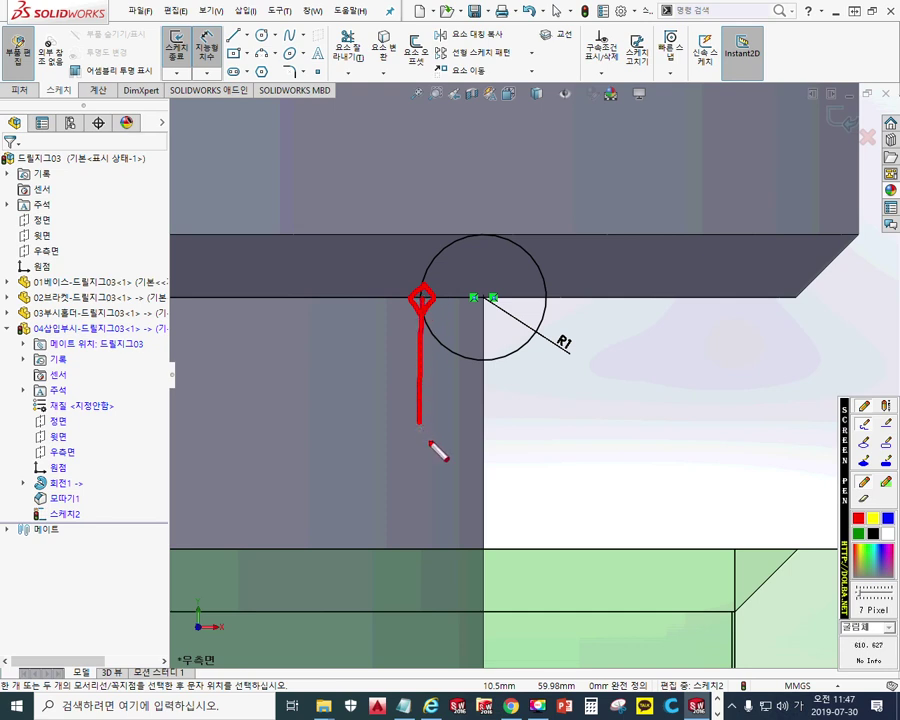
pyautogui.moveTo(421, 424)
pyautogui.mouseDown()
pyautogui.moveTo(488, 474)
pyautogui.moveTo(481, 483)
pyautogui.moveTo(520, 480)
pyautogui.moveTo(553, 507)
pyautogui.moveTo(587, 474)
pyautogui.moveTo(588, 460)
pyautogui.moveTo(599, 511)
pyautogui.mouseUp()
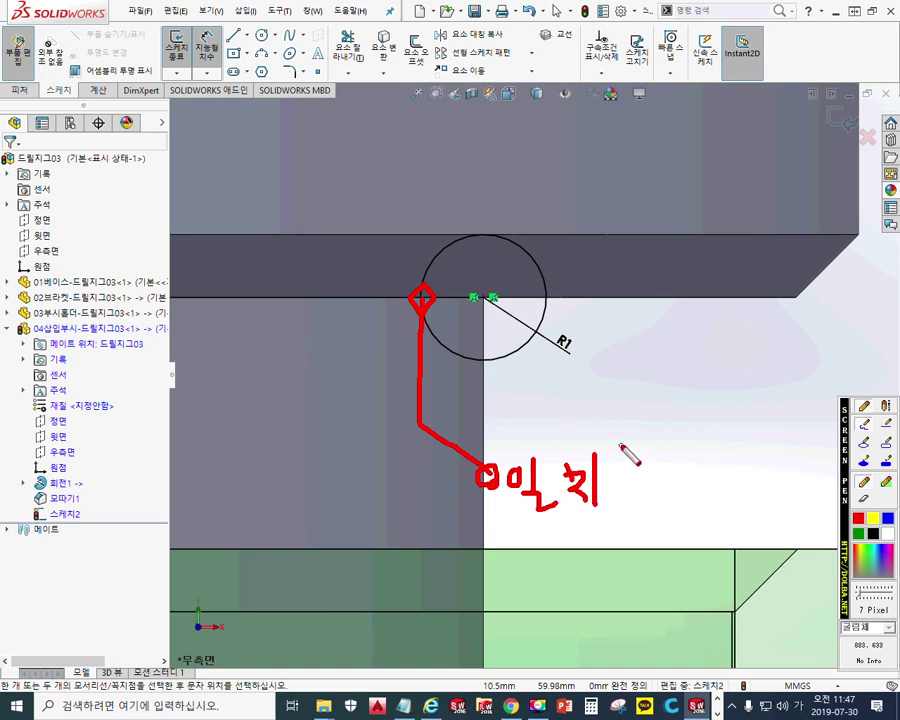
pyautogui.moveTo(486, 468)
pyautogui.mouseDown()
pyautogui.moveTo(485, 356)
pyautogui.moveTo(487, 370)
pyautogui.mouseUp()
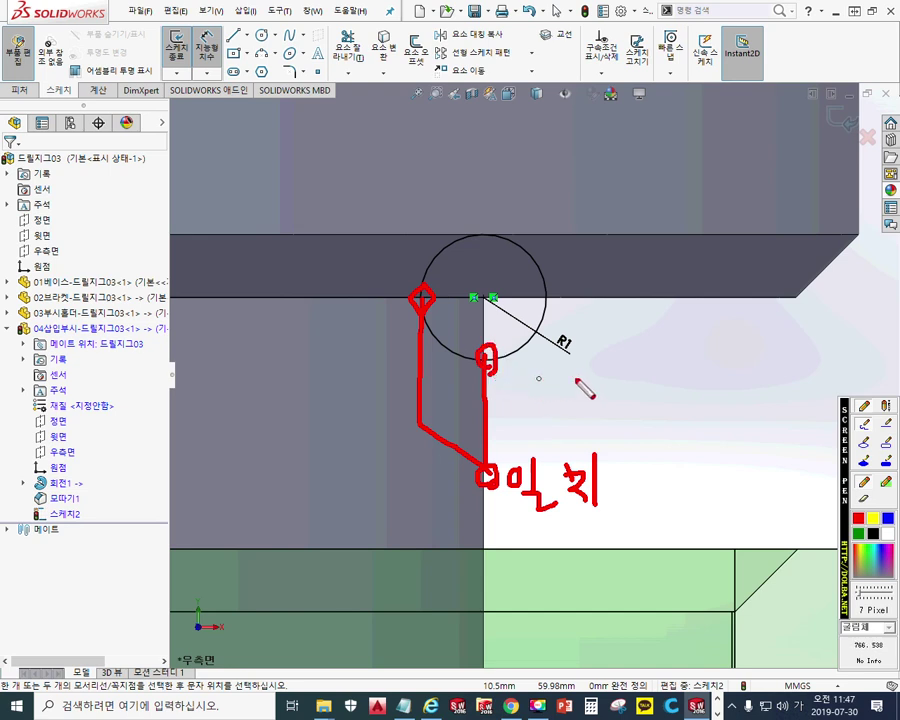
pyautogui.press('Escape')
# Step: Draw connected lines from the circle's left quadrant about 2.08 mm down, about 1.31 mm diagonally to the shank edge, and up to the circle's lowest point
pyautogui.moveTo(731, 384); pyautogui.dragTo(630, 392, button='right')
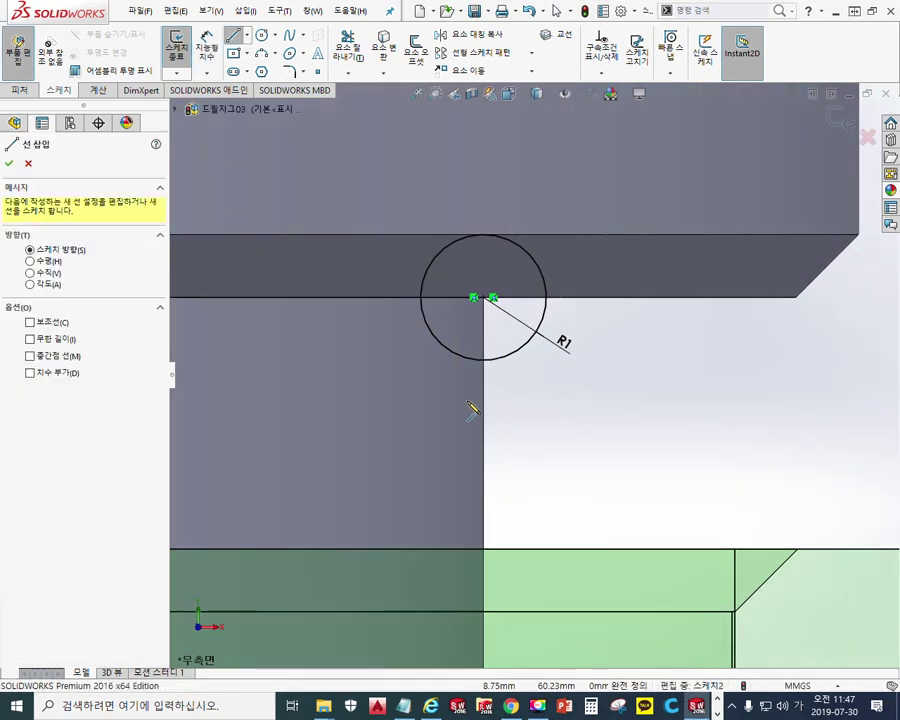
pyautogui.click(421, 298)
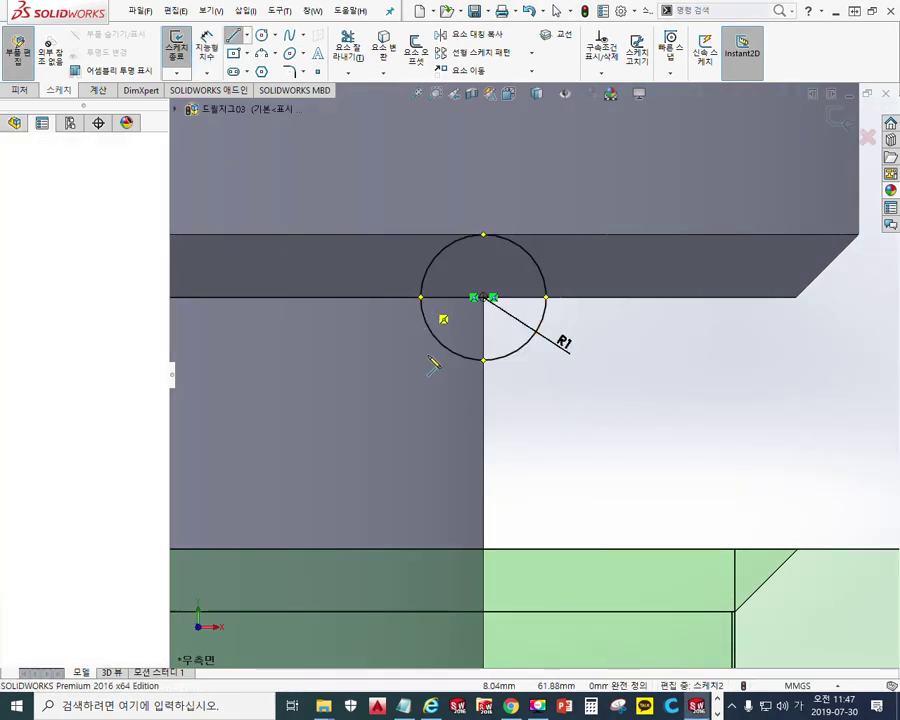
pyautogui.click(421, 429)
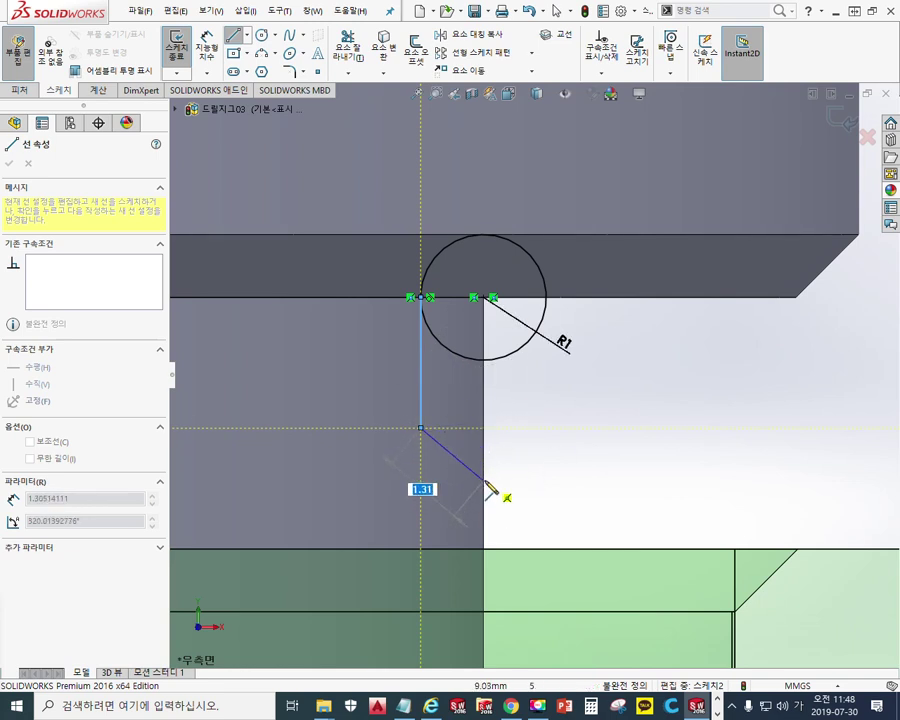
pyautogui.click(484, 481)
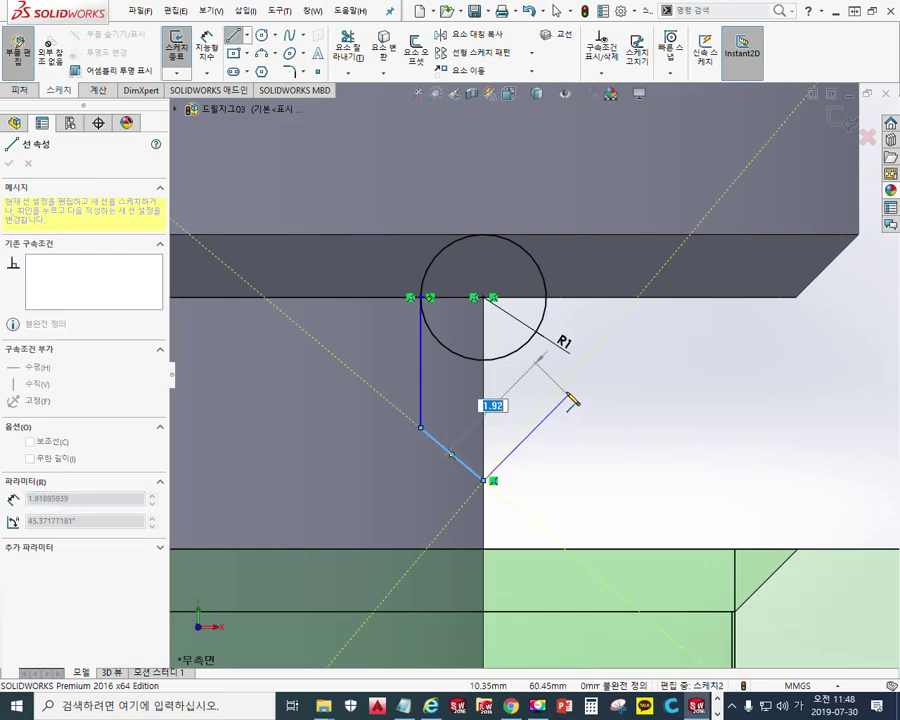
pyautogui.click(484, 358)
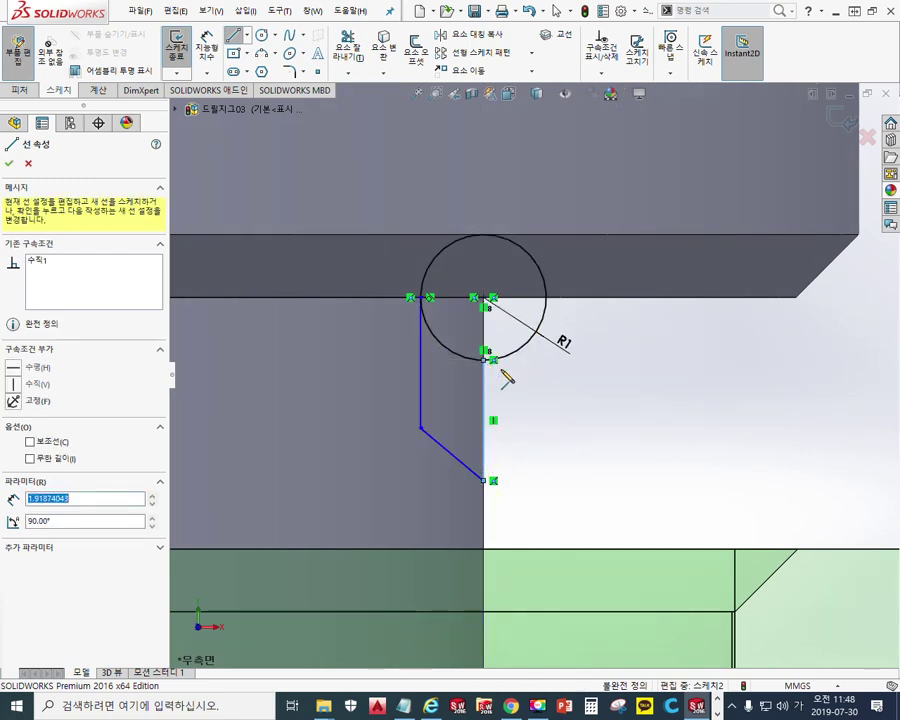
pyautogui.rightClick(605, 420)
pyautogui.click(719, 424)
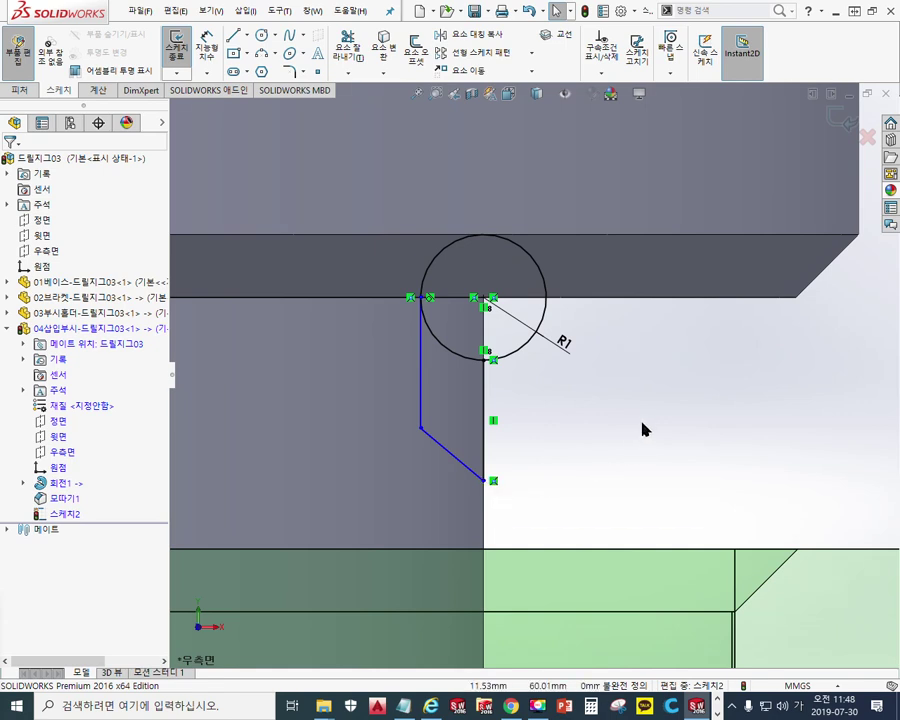
# Step: Mark the circle's lower-left arc and the Trim Entities command with the red screen pen, and trim that arc away
pyautogui.press('F12')
pyautogui.moveTo(450, 374); pyautogui.dragTo(460, 370)
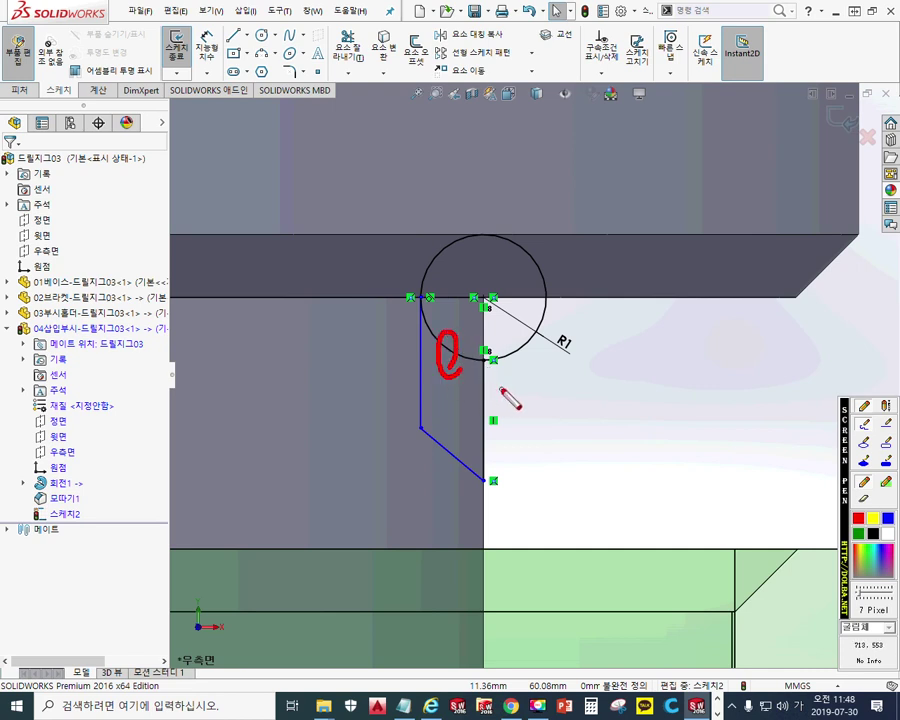
pyautogui.moveTo(374, 68)
pyautogui.mouseDown()
pyautogui.moveTo(330, 88)
pyautogui.moveTo(372, 113)
pyautogui.mouseUp()
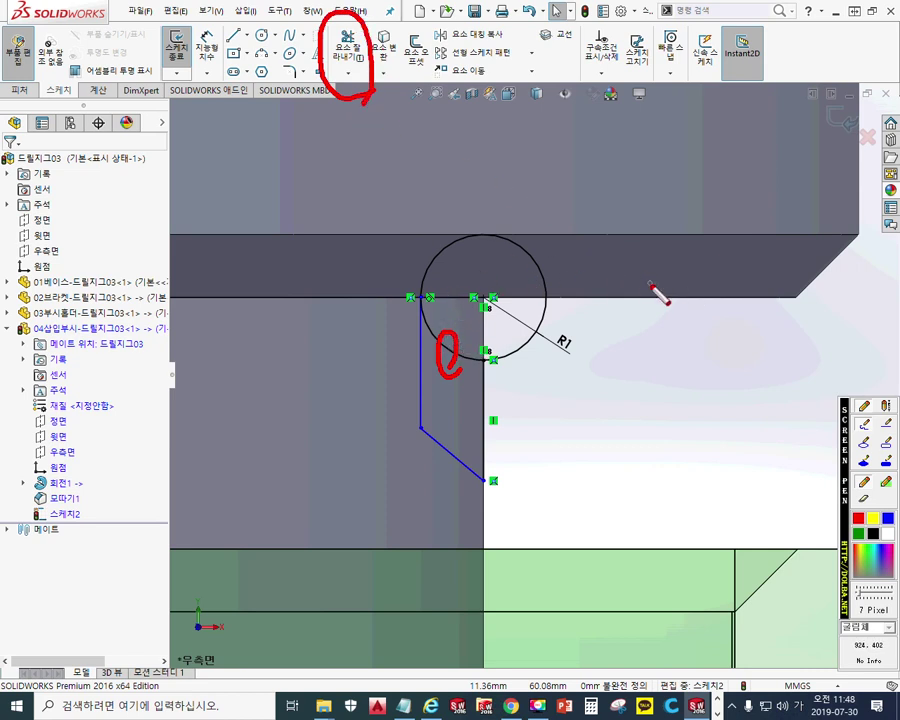
pyautogui.press('Escape')
pyautogui.rightClick(630, 354)
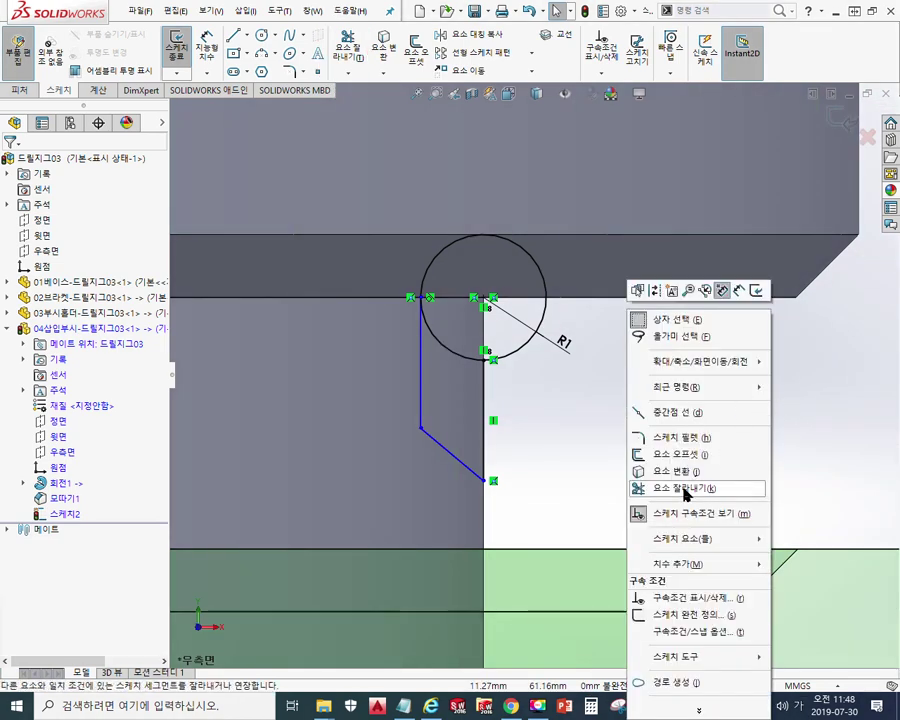
pyautogui.click(686, 489)
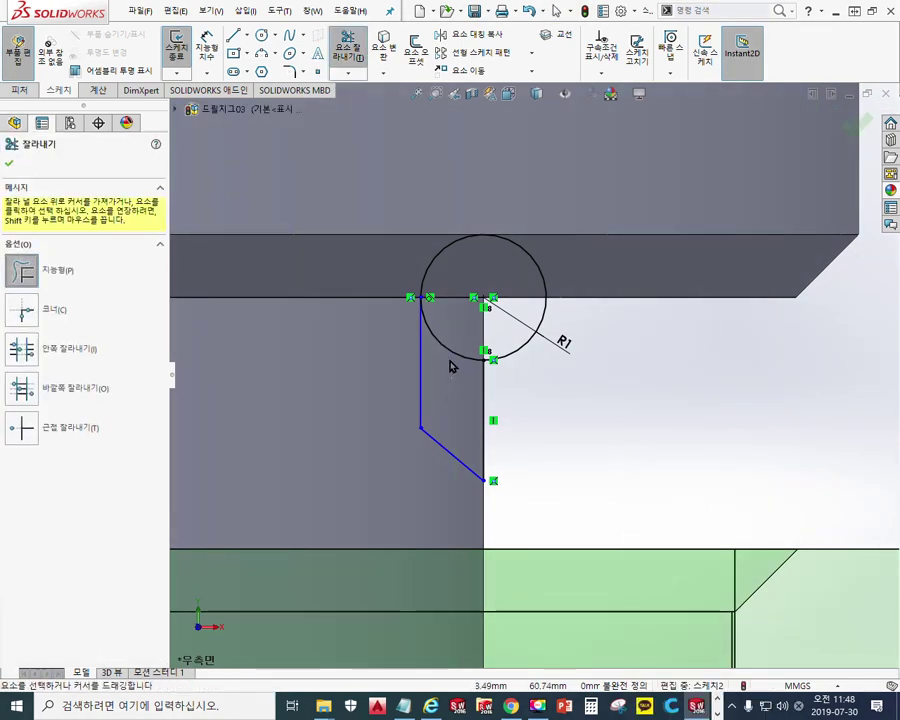
# Step: Dimension the groove profile's left vertical line and set its length to 1 mm
pyautogui.rightClick(673, 358)
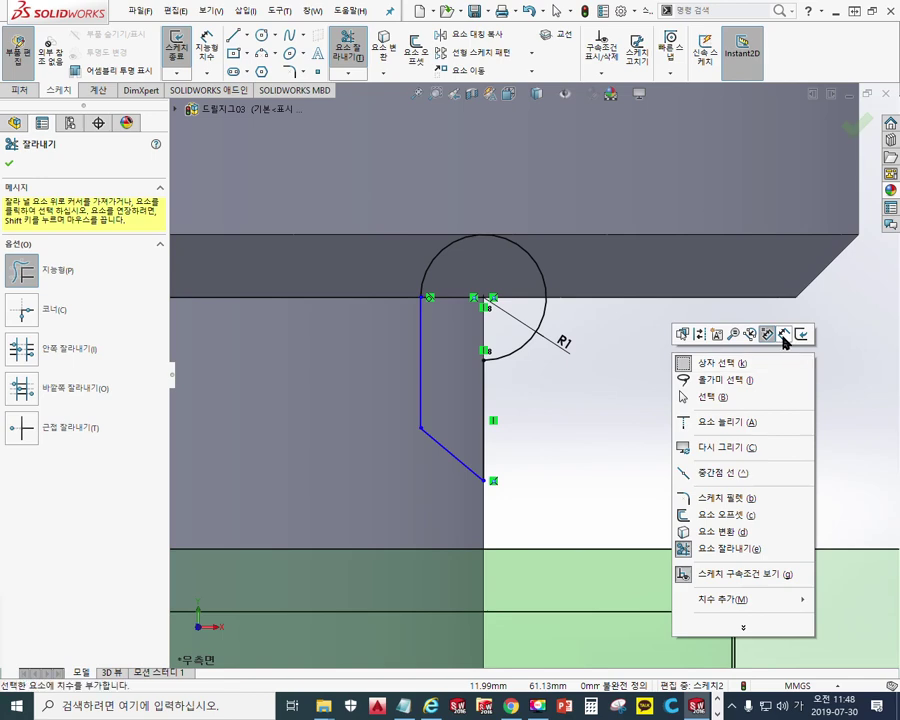
pyautogui.click(785, 336)
pyautogui.click(421, 335)
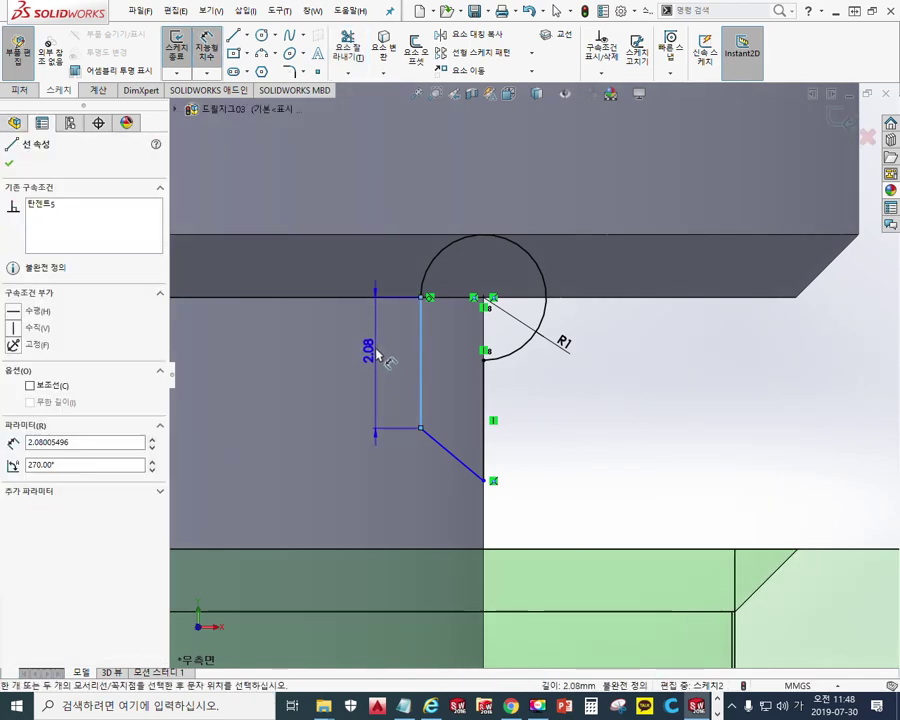
pyautogui.click(378, 355)
pyautogui.write('1')
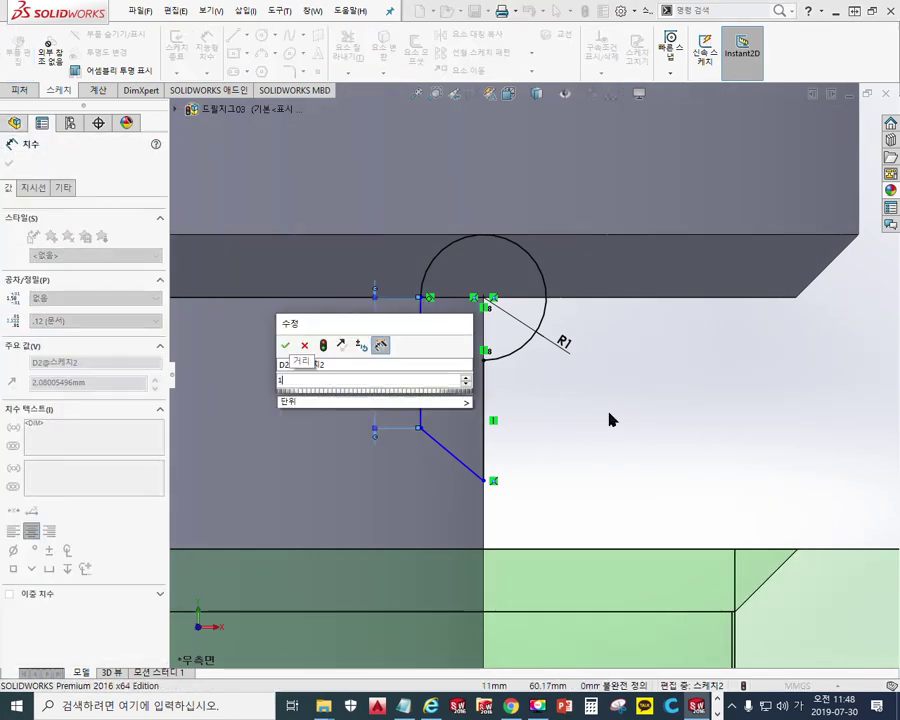
pyautogui.press('Return')
# Step: Dimension the vertical height of the groove profile's diagonal line and set it to 1 mm
pyautogui.click(445, 405)
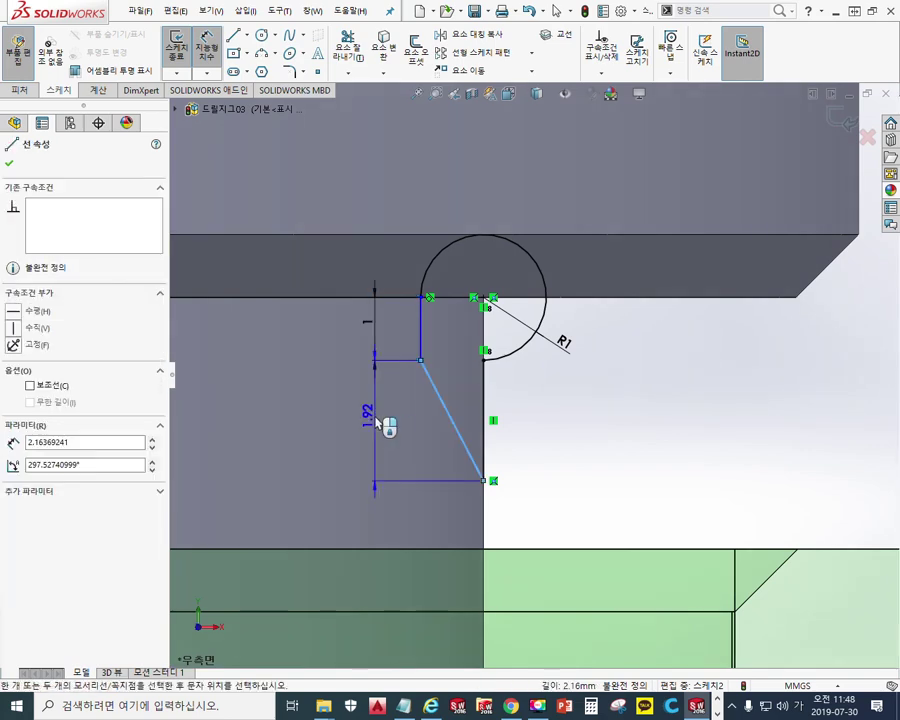
pyautogui.click(388, 427)
pyautogui.press('BackSpace')
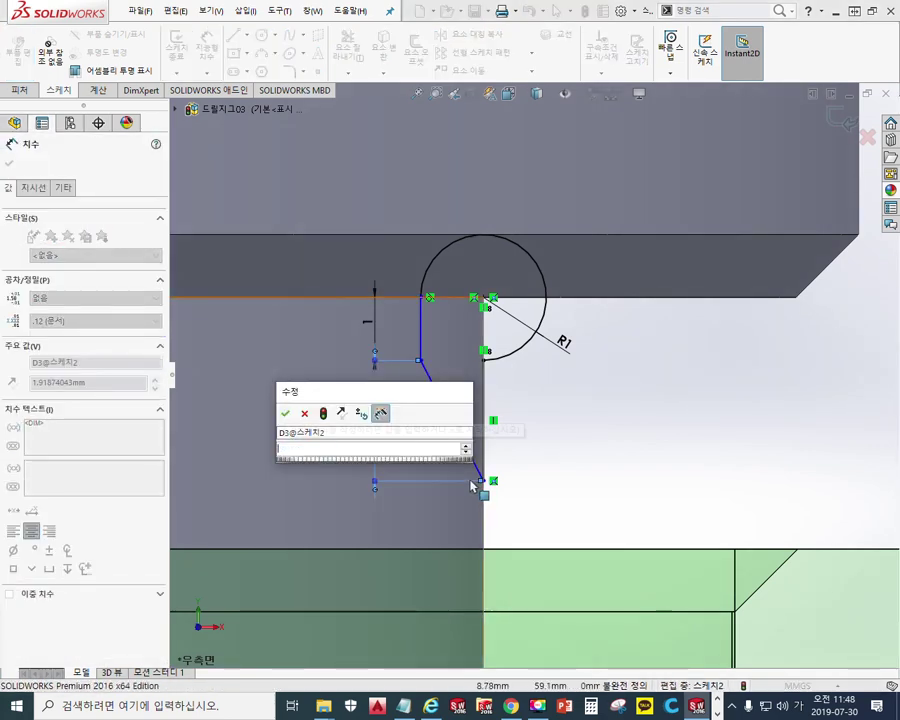
pyautogui.write('1')
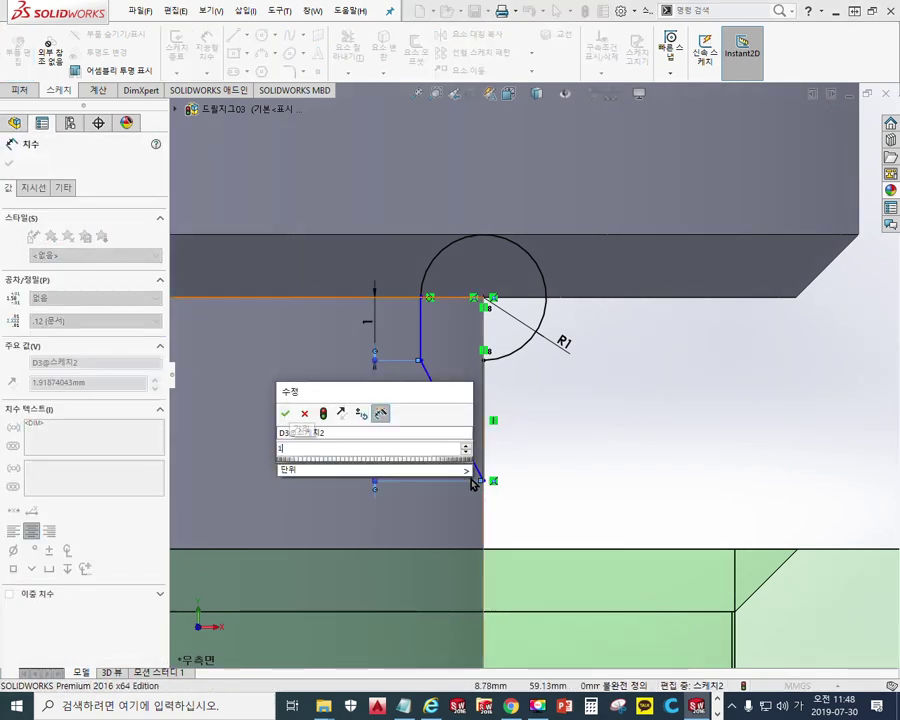
pyautogui.press('Return')
# Step: Dimension the horizontal width of the groove profile's diagonal line as 1 mm and finish dimensioning
pyautogui.click(470, 412)
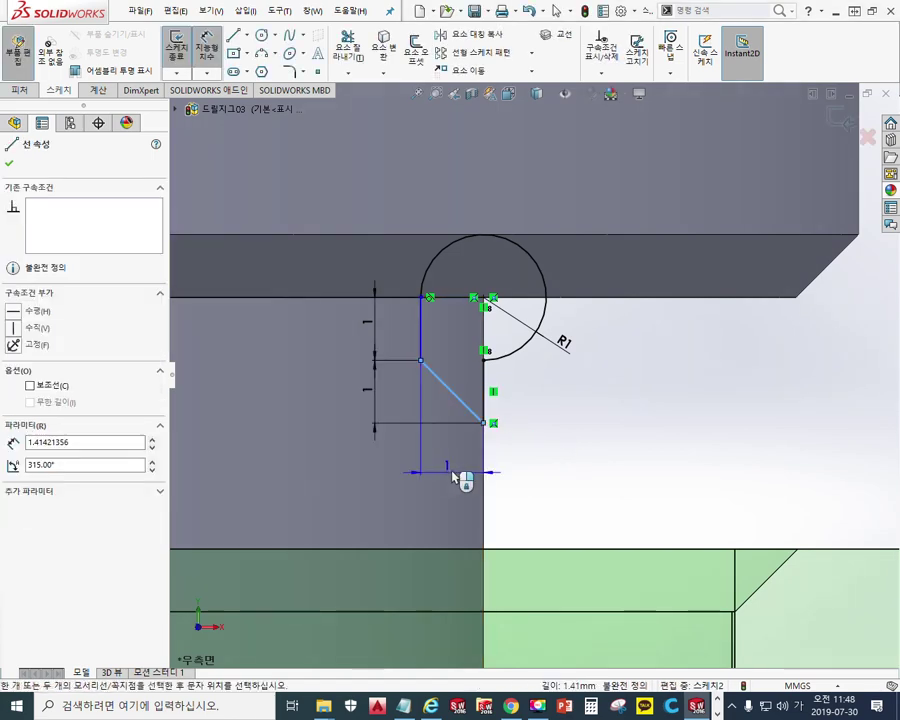
pyautogui.click(458, 476)
pyautogui.press('Return')
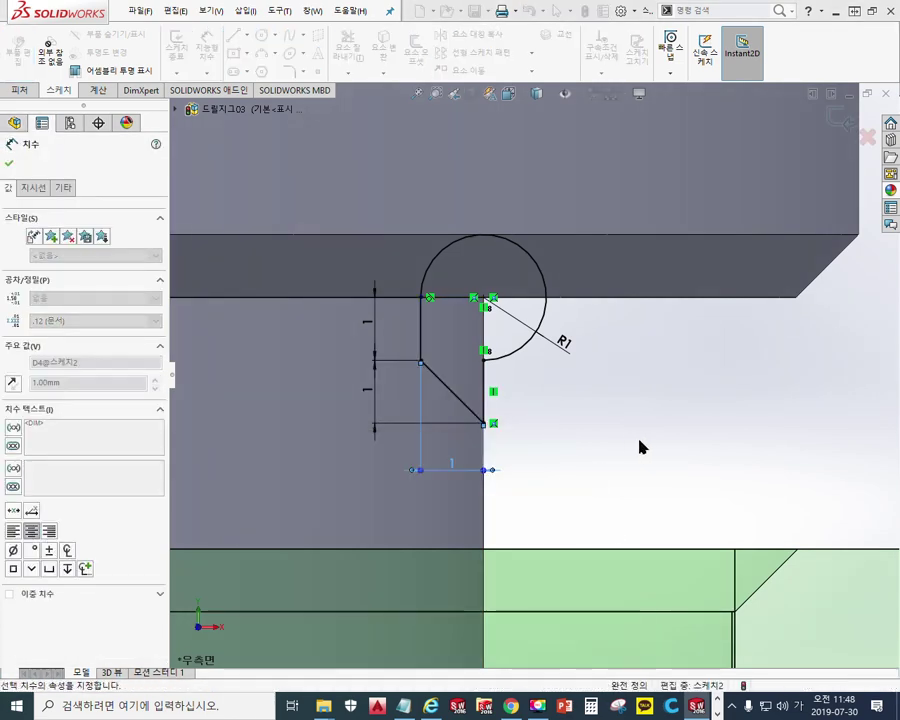
pyautogui.press('Escape')
pyautogui.rightClick(682, 332)
pyautogui.click(692, 388)
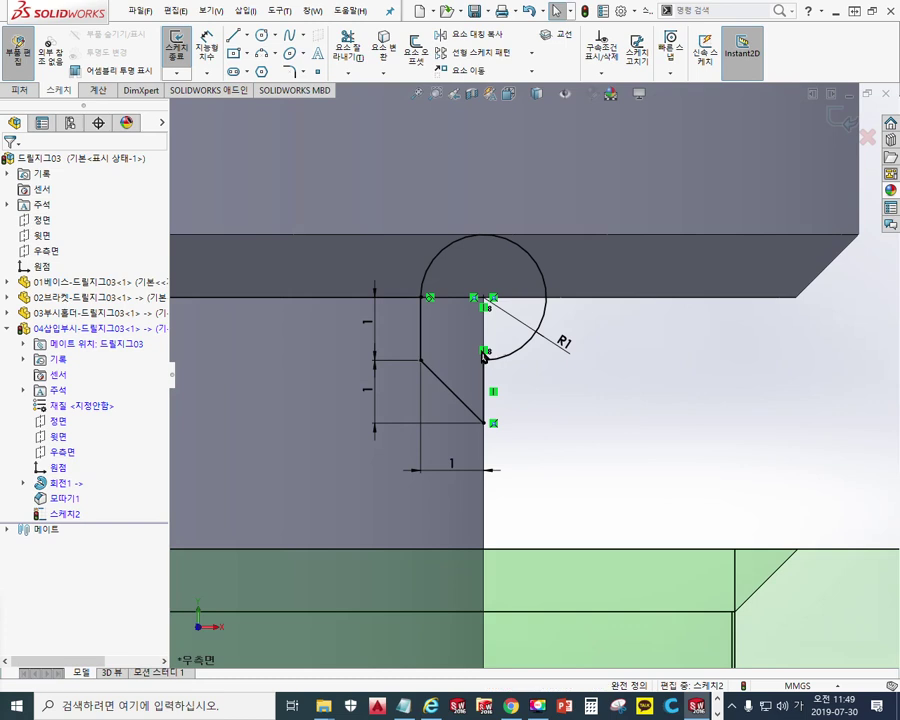
# Step: Start a 360° revolved cut of the groove profile around the bushing's vertical centerline
pyautogui.scroll(-3, 484, 355)
pyautogui.click(537, 93)
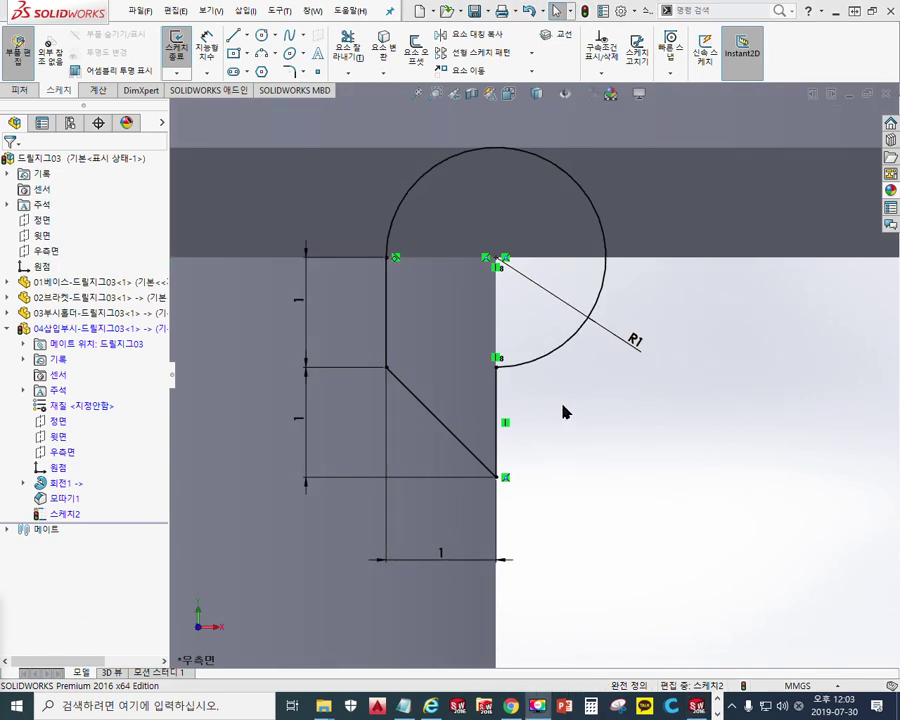
pyautogui.scroll(11, 494, 385)
pyautogui.keyDown('ctrl'); pyautogui.moveTo(461, 398); pyautogui.dragTo(551, 384, button='middle'); pyautogui.keyUp('ctrl')
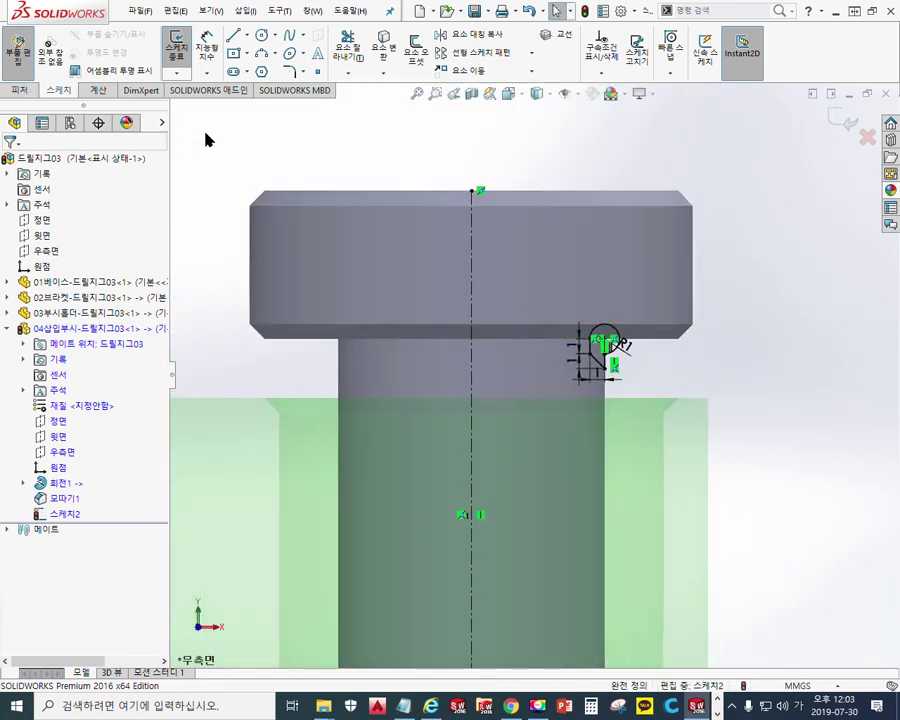
pyautogui.press('s')
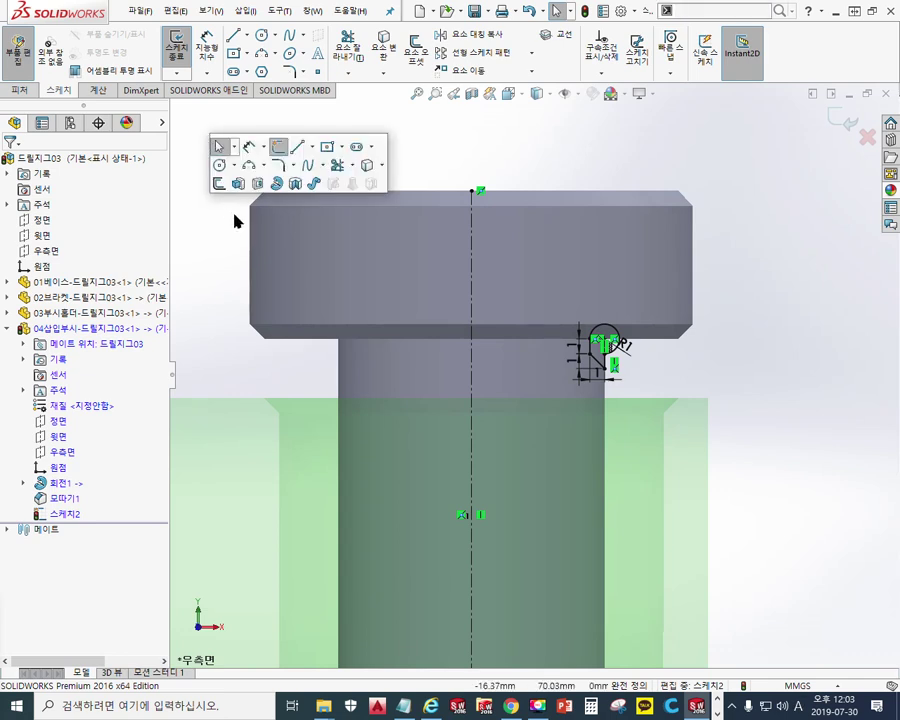
pyautogui.click(292, 188)
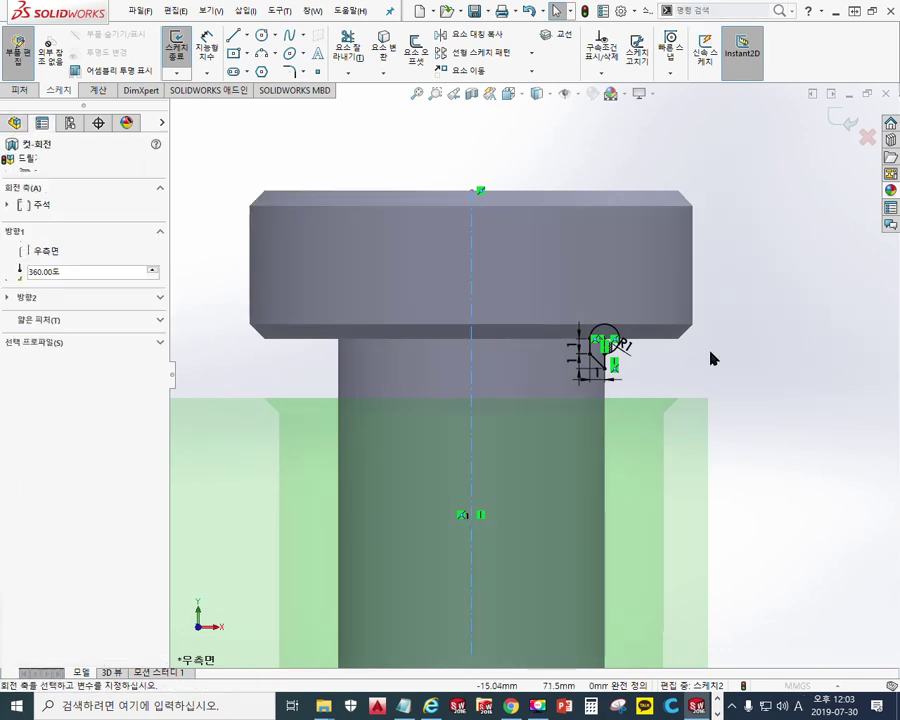
# Step: Finish the 360-degree revolved cut for the relief groove under the bushing head and display the model shaded with edges
pyautogui.click(9, 163)
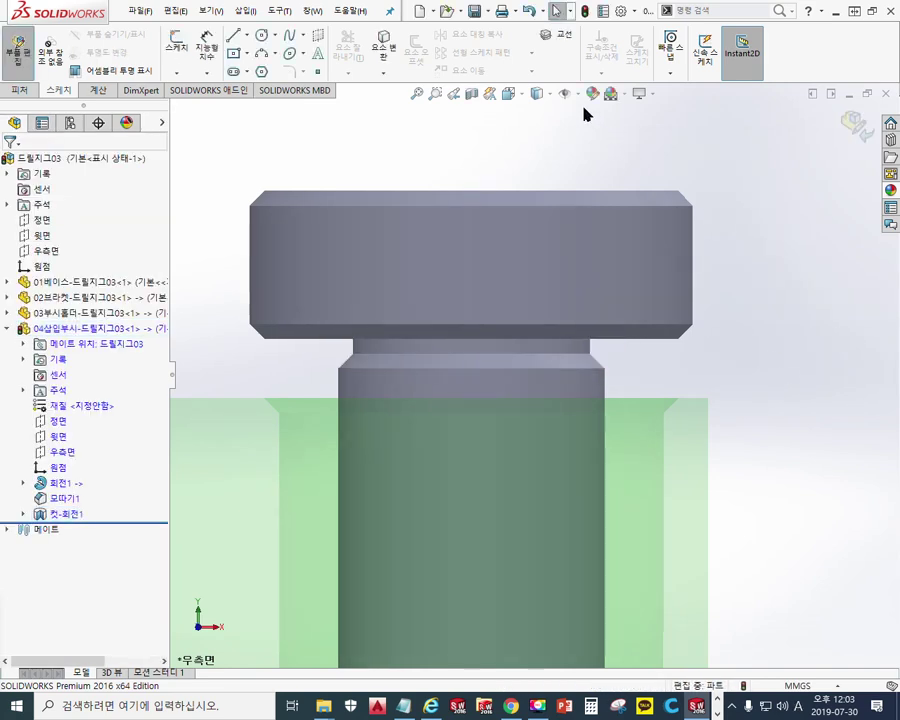
pyautogui.click(537, 93)
pyautogui.click(539, 115)
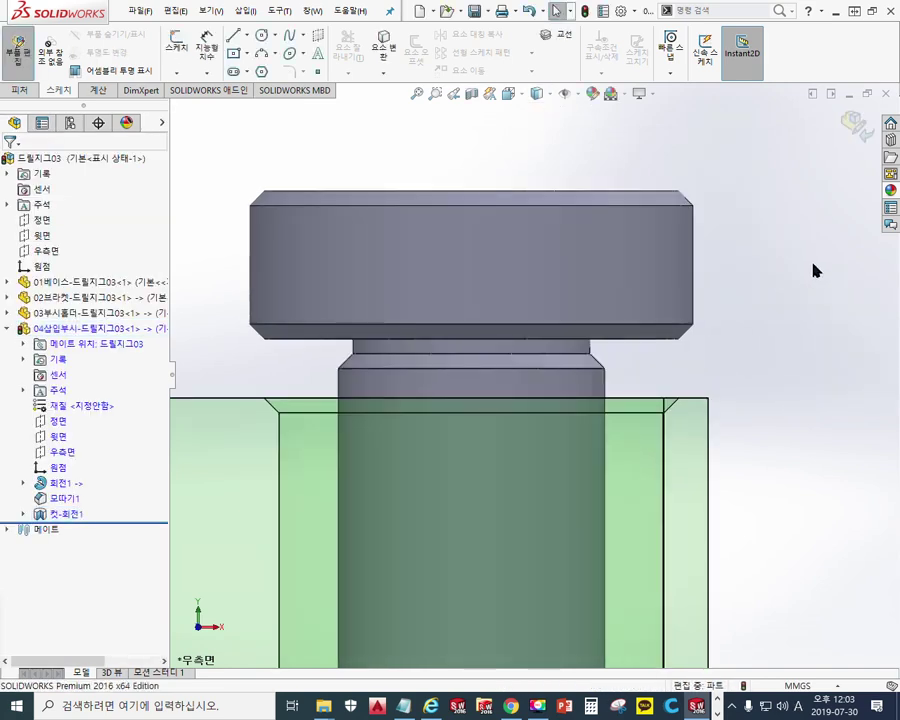
# Step: Select the top face of the insert bushing's head
pyautogui.keyDown('ctrl'); pyautogui.moveTo(647, 353); pyautogui.dragTo(628, 376, button='middle'); pyautogui.keyUp('ctrl')
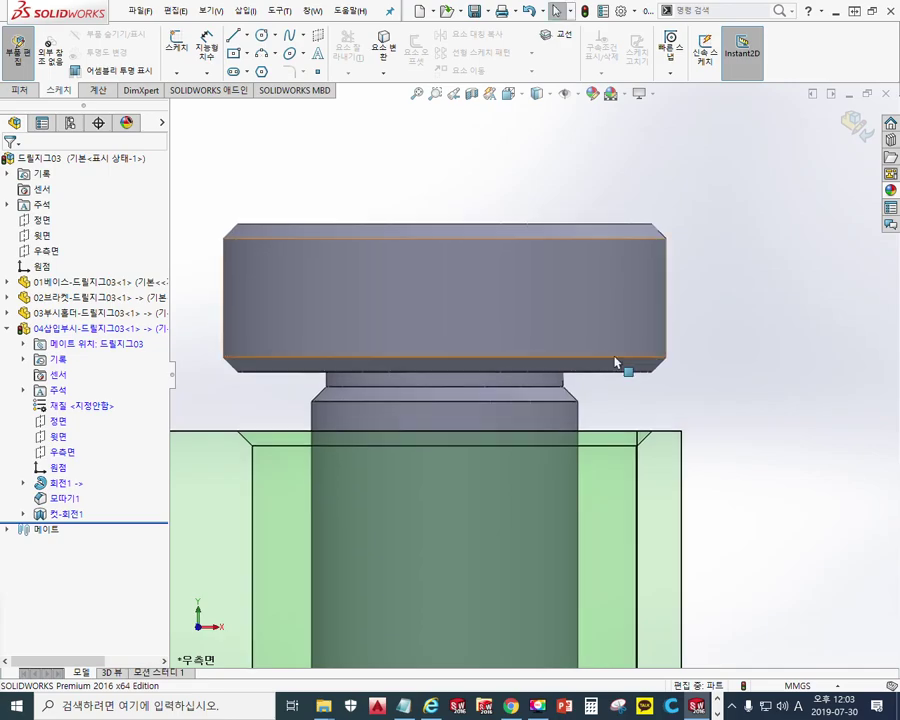
pyautogui.scroll(5, 619, 255)
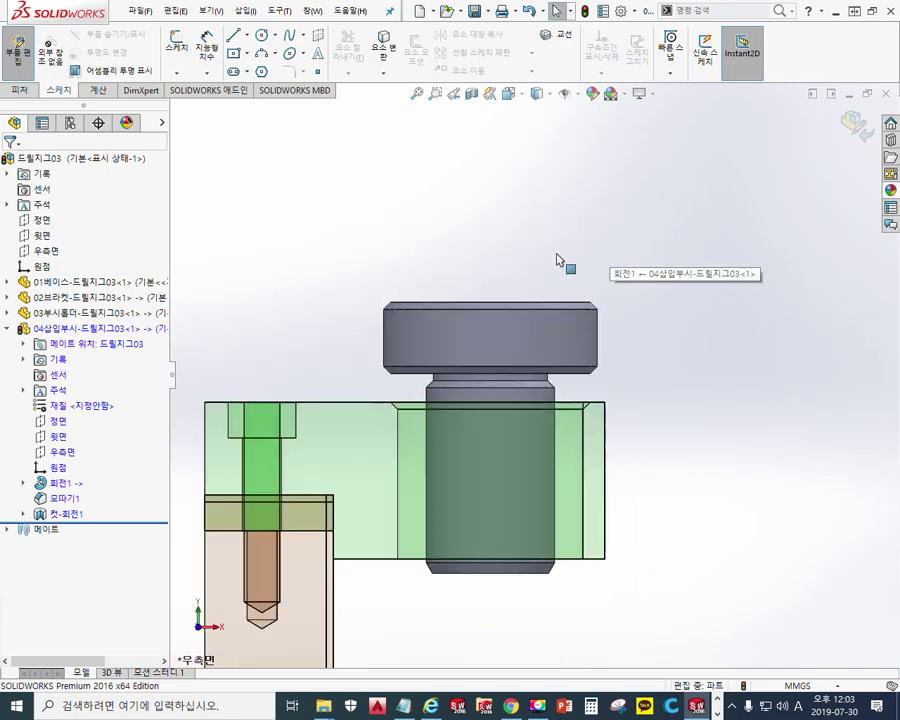
pyautogui.moveTo(557, 260); pyautogui.dragTo(576, 341, button='middle')
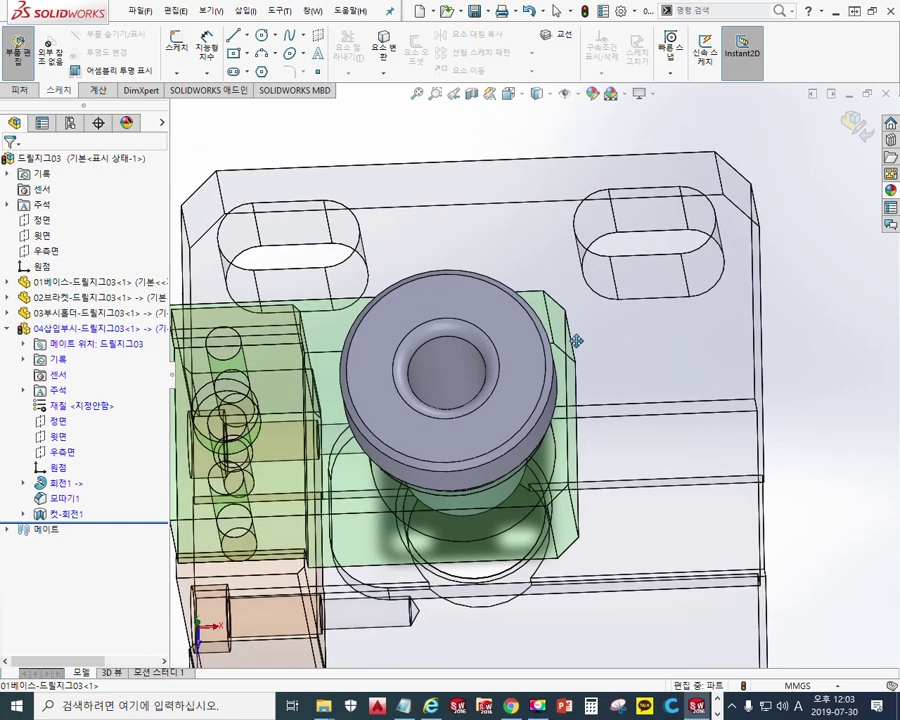
pyautogui.click(524, 343)
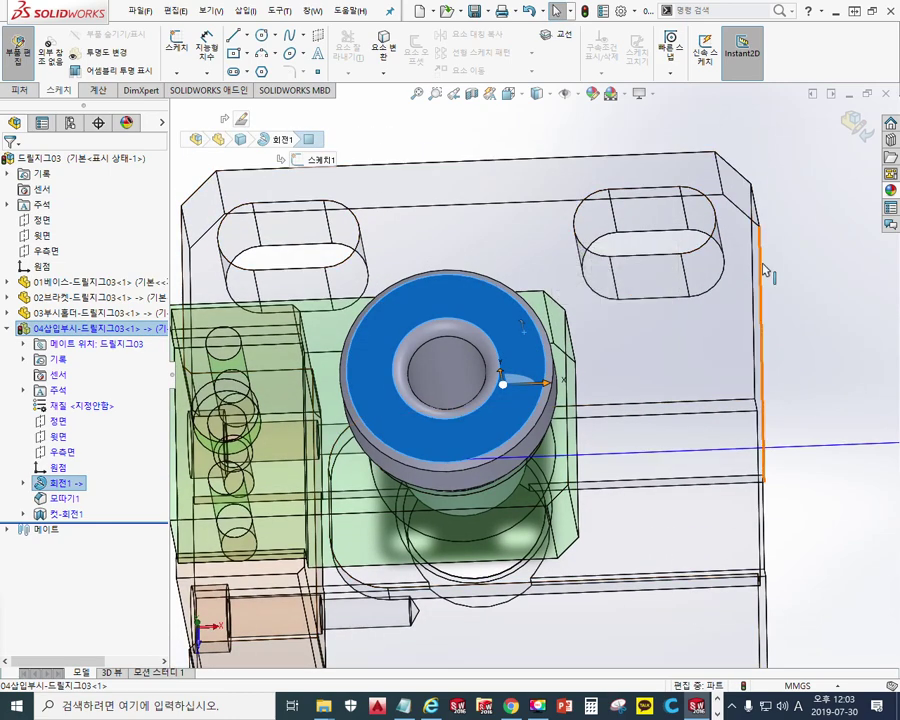
# Step: Switch to the KS standard PDF in Adobe Acrobat Reader and examine the notched insert bushing drawing for the notch dimensions
pyautogui.click(871, 11)
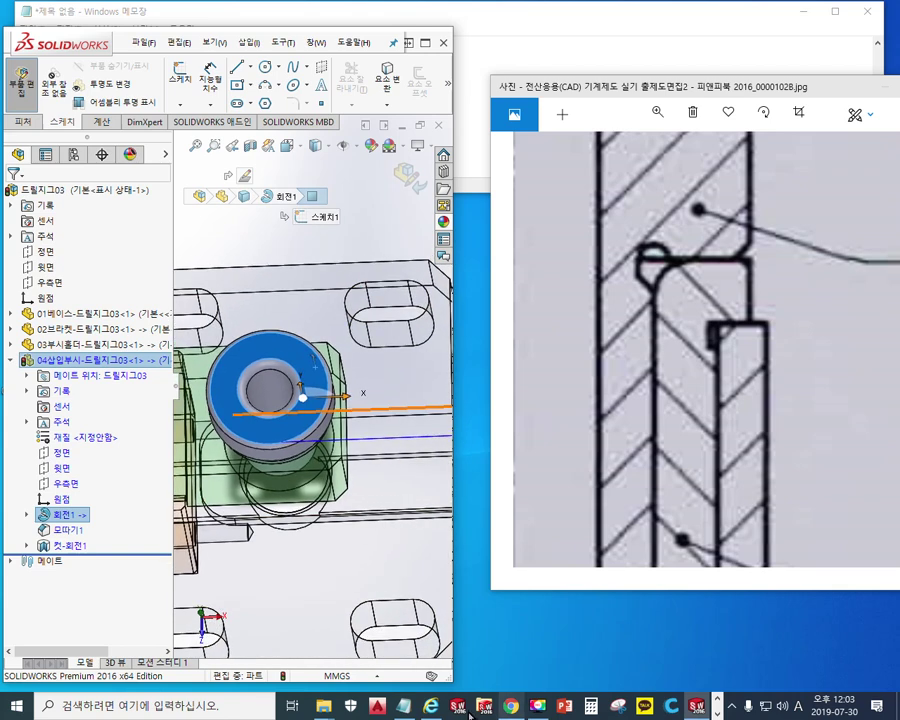
pyautogui.click(717, 712)
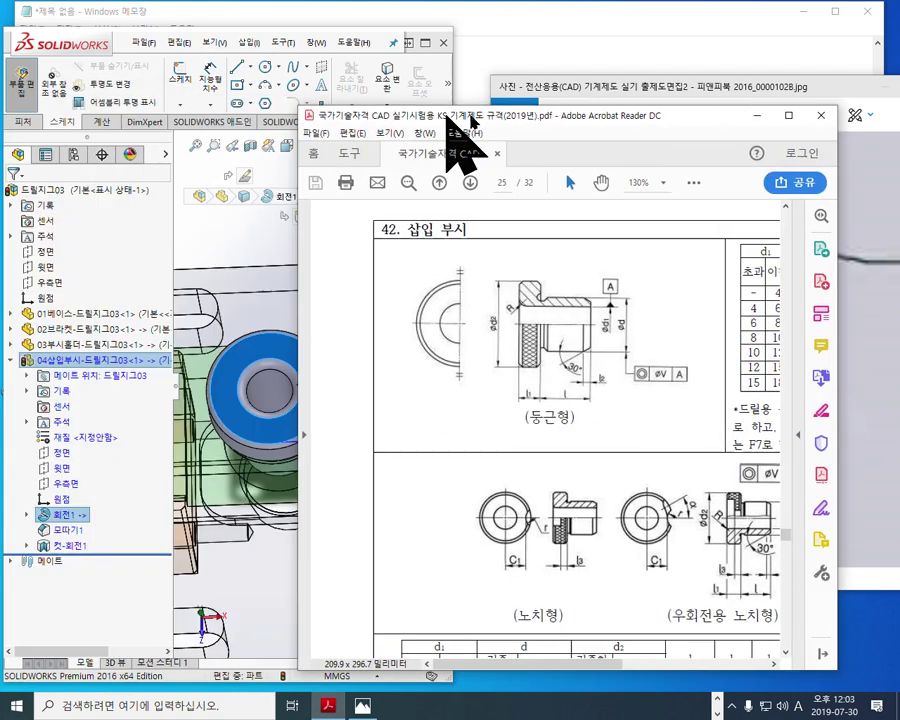
pyautogui.moveTo(448, 110); pyautogui.dragTo(507, 138)
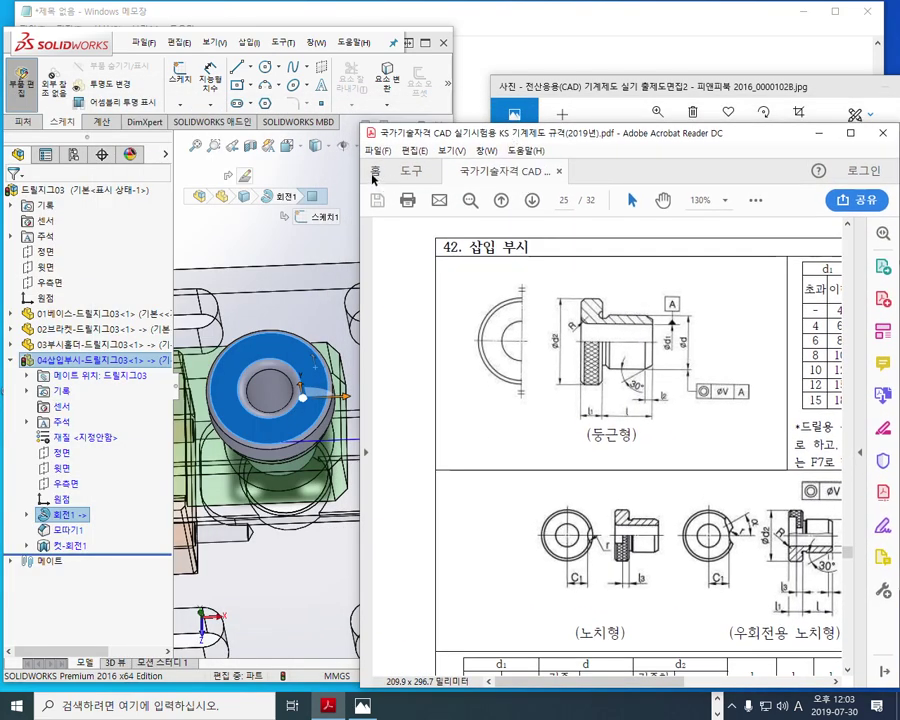
pyautogui.moveTo(362, 128); pyautogui.dragTo(461, 121)
pyautogui.moveTo(636, 678); pyautogui.dragTo(727, 697)
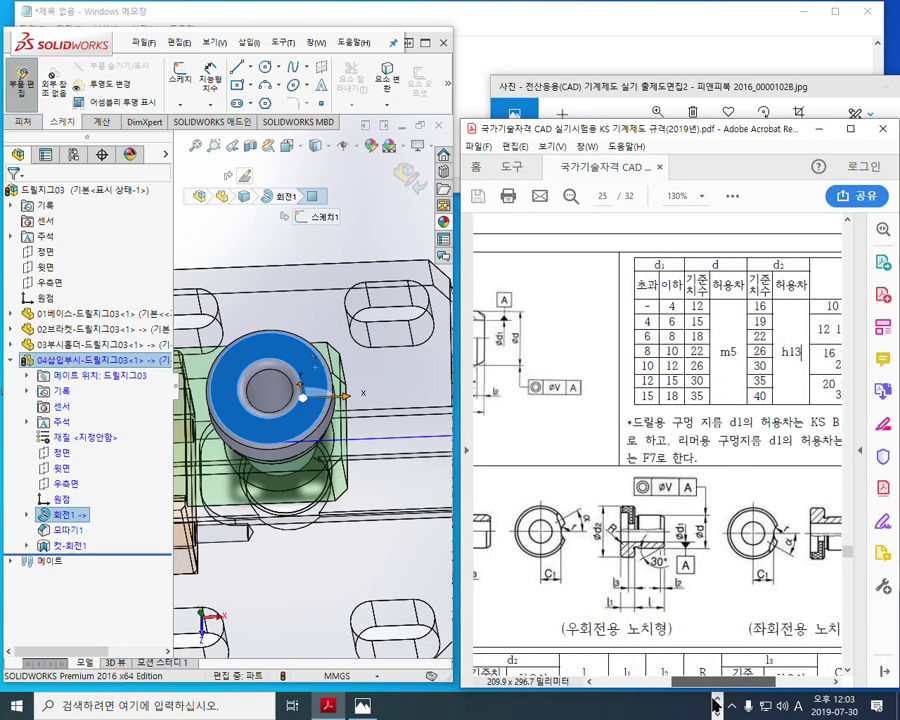
pyautogui.keyDown('ctrl'); pyautogui.scroll(2, 530, 571); pyautogui.keyUp('ctrl')
pyautogui.keyDown('ctrl'); pyautogui.scroll(2, 530, 571); pyautogui.keyUp('ctrl')
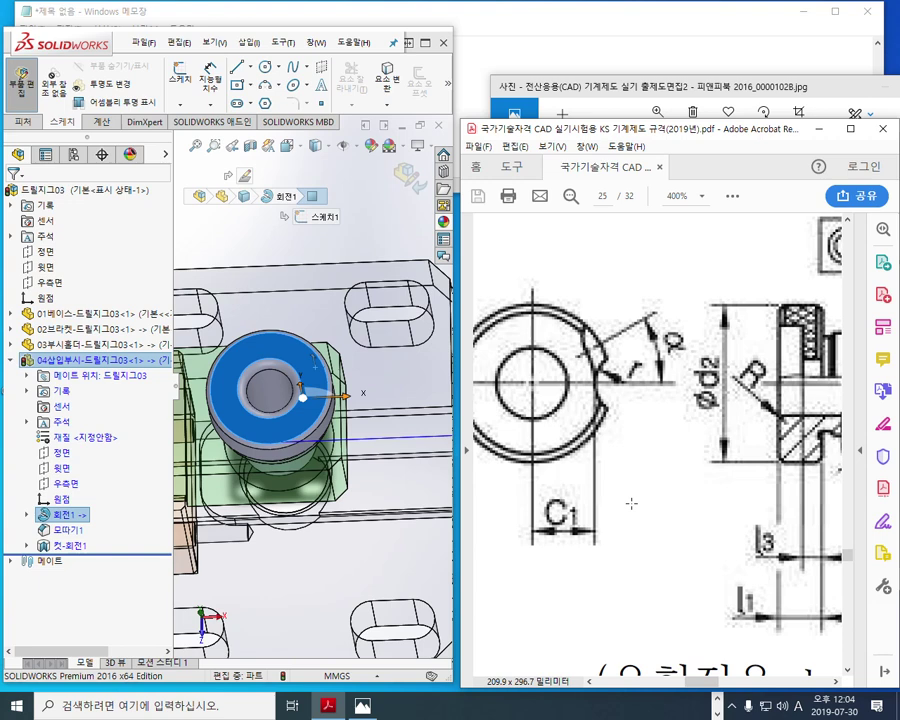
# Step: Mark up the notch drawing in red with r = 8.5, angle a = 50 and C1 = 11.5
pyautogui.moveTo(618, 352)
pyautogui.mouseDown()
pyautogui.moveTo(600, 400)
pyautogui.moveTo(632, 436)
pyautogui.moveTo(645, 425)
pyautogui.moveTo(664, 441)
pyautogui.moveTo(664, 460)
pyautogui.moveTo(680, 448)
pyautogui.moveTo(672, 457)
pyautogui.moveTo(700, 484)
pyautogui.mouseUp()
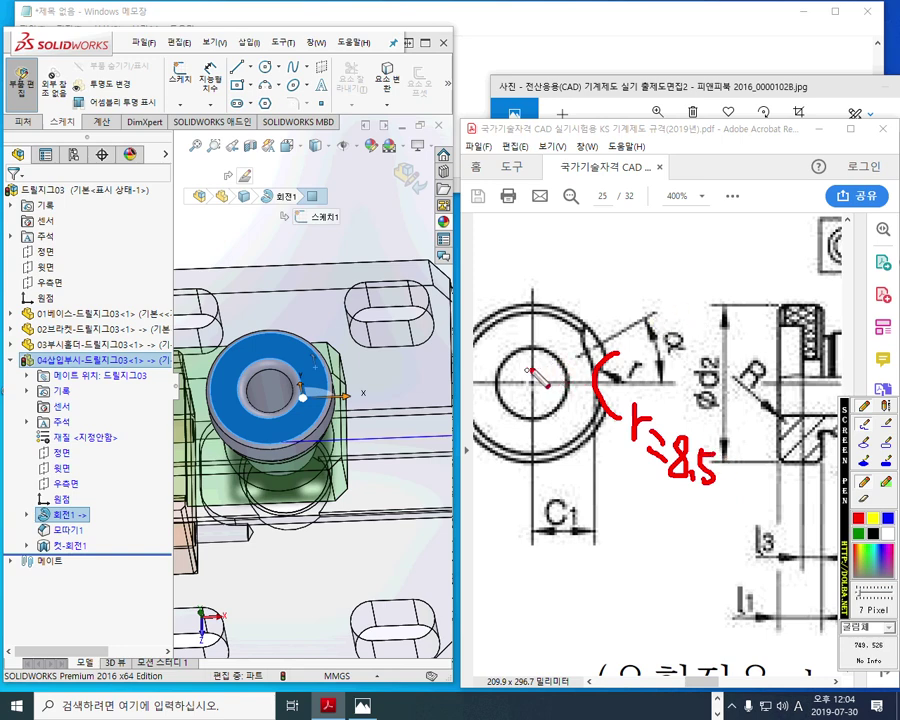
pyautogui.moveTo(582, 313); pyautogui.dragTo(594, 350)
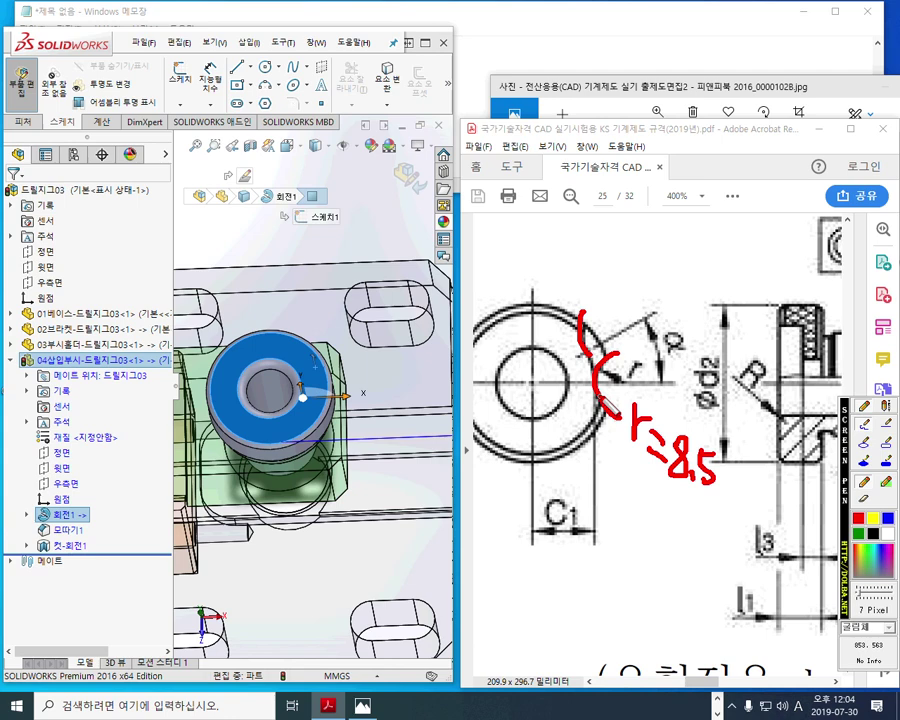
pyautogui.moveTo(528, 383); pyautogui.dragTo(636, 311)
pyautogui.moveTo(684, 284)
pyautogui.mouseDown()
pyautogui.moveTo(666, 322)
pyautogui.moveTo(688, 290)
pyautogui.moveTo(690, 326)
pyautogui.moveTo(710, 276)
pyautogui.moveTo(722, 293)
pyautogui.moveTo(737, 281)
pyautogui.moveTo(735, 300)
pyautogui.moveTo(765, 256)
pyautogui.moveTo(787, 252)
pyautogui.mouseUp()
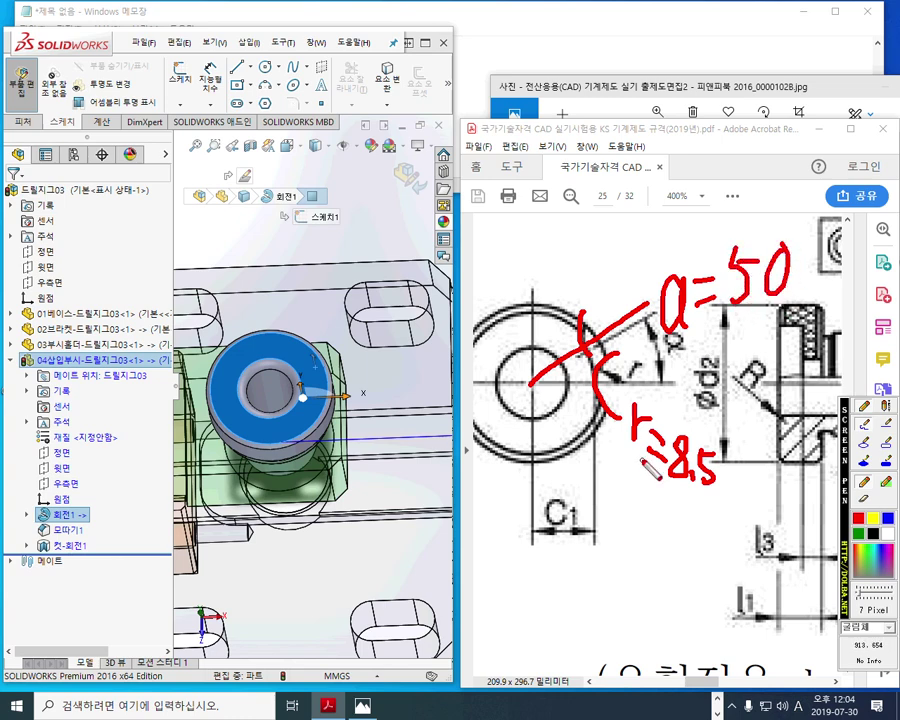
pyautogui.moveTo(602, 398); pyautogui.dragTo(594, 548)
pyautogui.moveTo(531, 388); pyautogui.dragTo(530, 545)
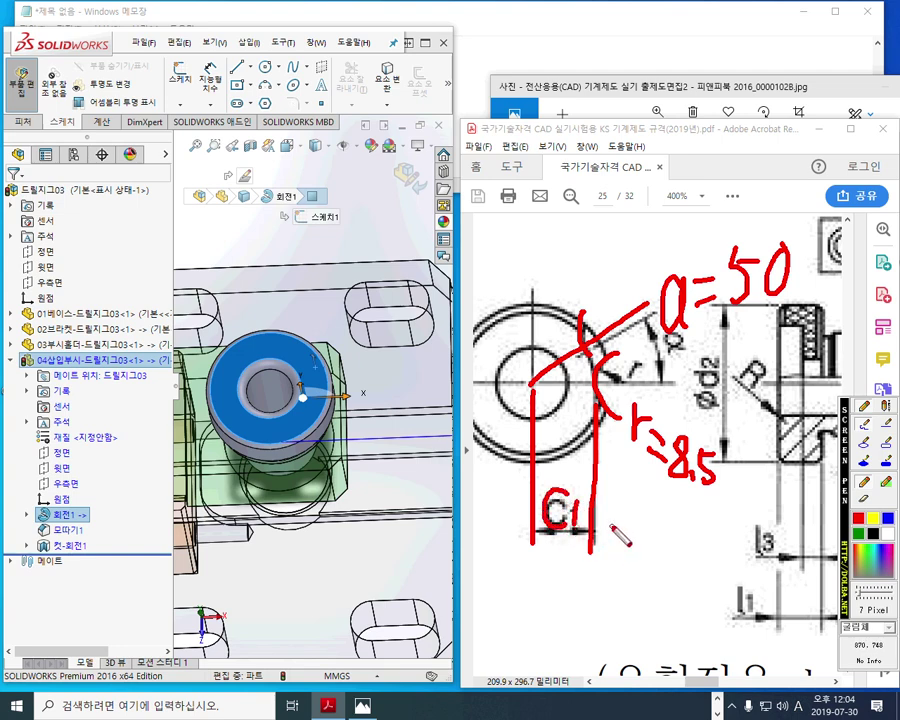
pyautogui.moveTo(612, 512)
pyautogui.mouseDown()
pyautogui.moveTo(611, 548)
pyautogui.moveTo(656, 556)
pyautogui.moveTo(683, 526)
pyautogui.mouseUp()
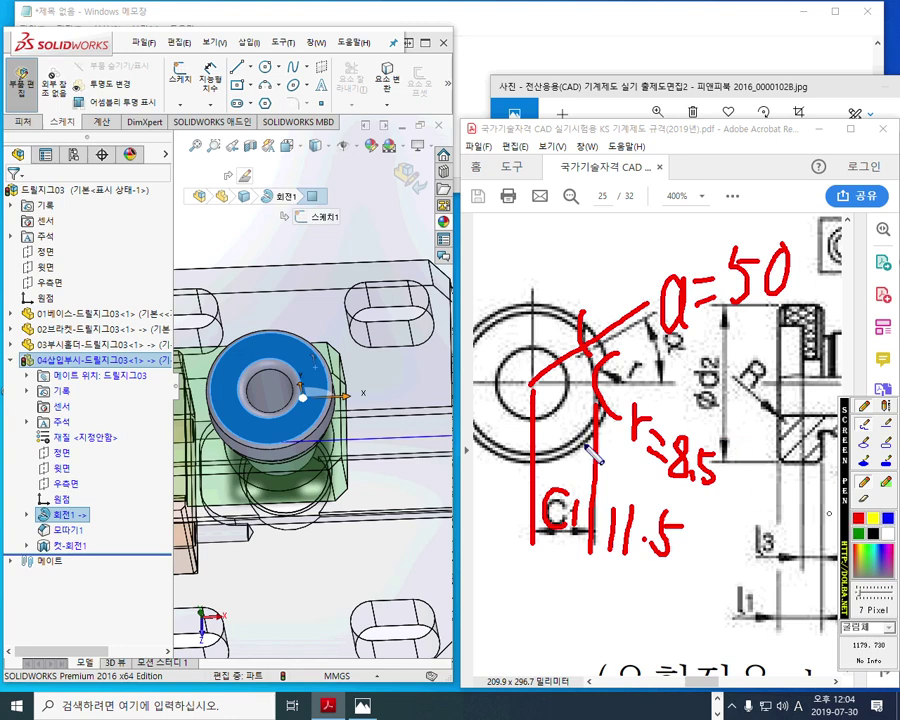
# Step: Mark the drawing's horizontal axis, the angled notch line and the angle between them in blue
pyautogui.moveTo(400, 390); pyautogui.dragTo(671, 382)
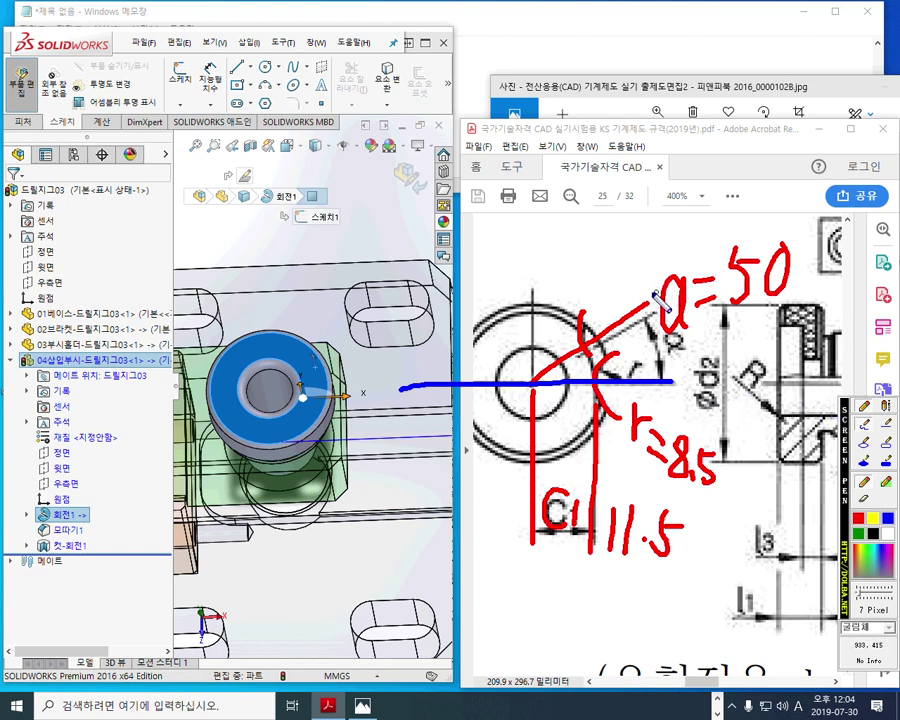
pyautogui.moveTo(661, 285); pyautogui.dragTo(455, 432)
pyautogui.moveTo(628, 318)
pyautogui.mouseDown()
pyautogui.moveTo(640, 366)
pyautogui.moveTo(648, 357)
pyautogui.mouseUp()
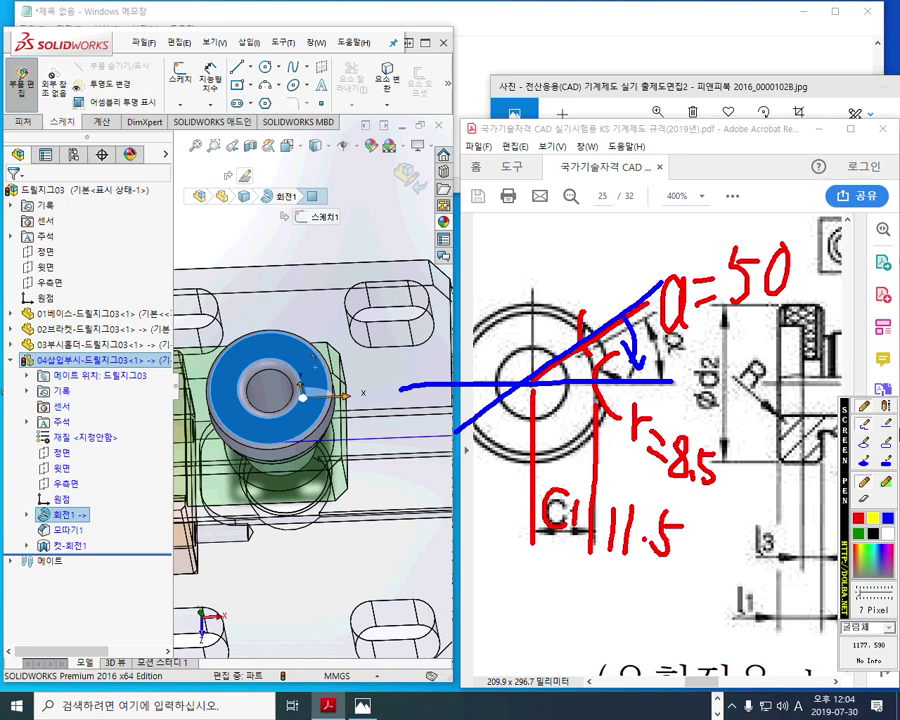
pyautogui.moveTo(803, 328)
pyautogui.mouseDown()
pyautogui.moveTo(802, 385)
pyautogui.moveTo(826, 383)
pyautogui.mouseUp()
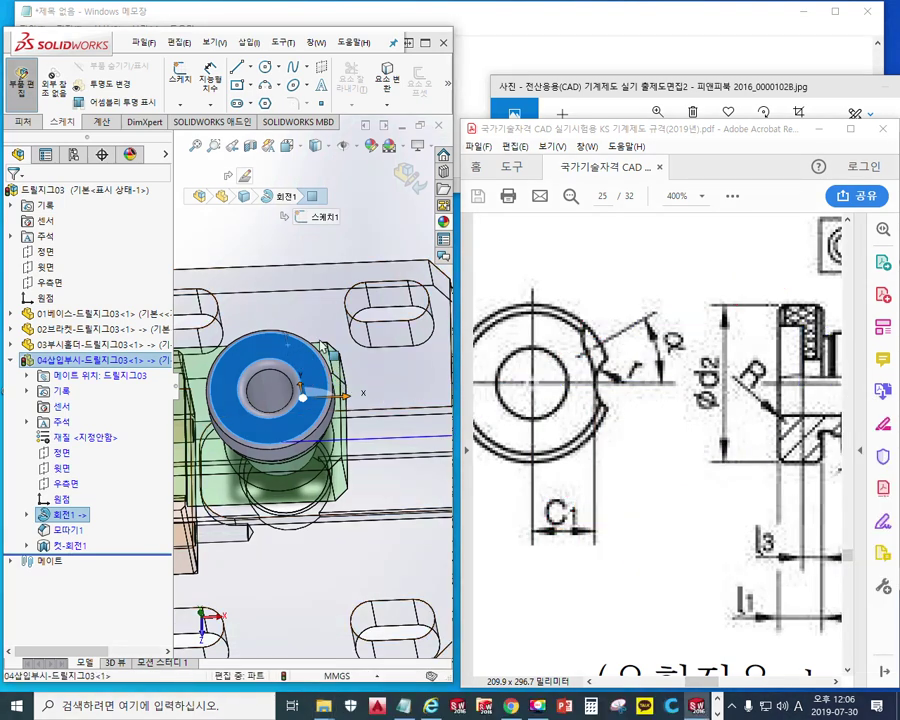
# Step: Switch back to SOLIDWORKS, maximize it and start a sketch on the top face of the bushing head
pyautogui.click(343, 313)
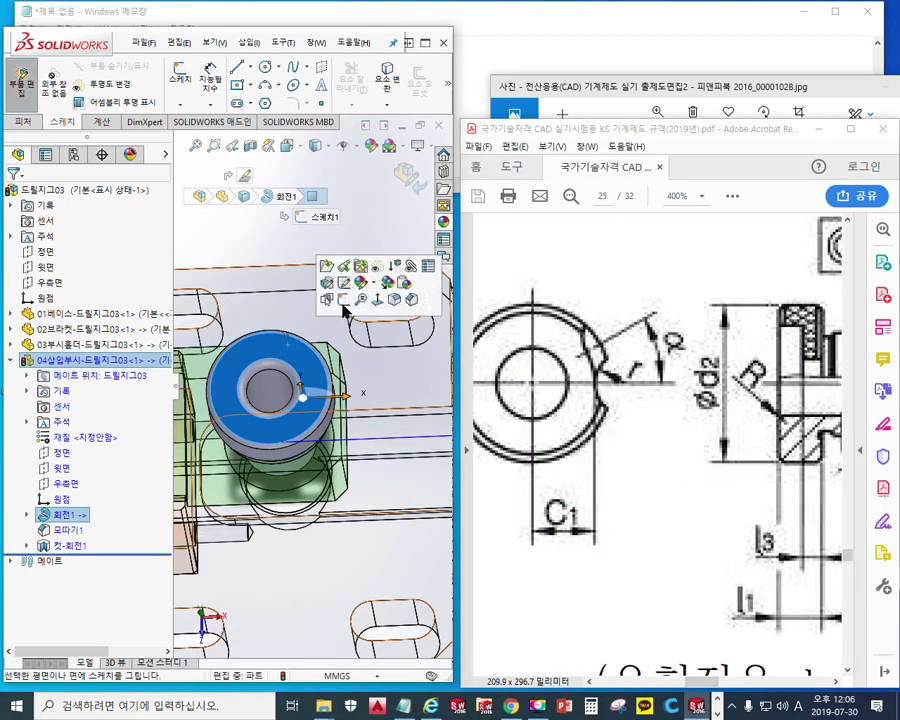
pyautogui.click(343, 300)
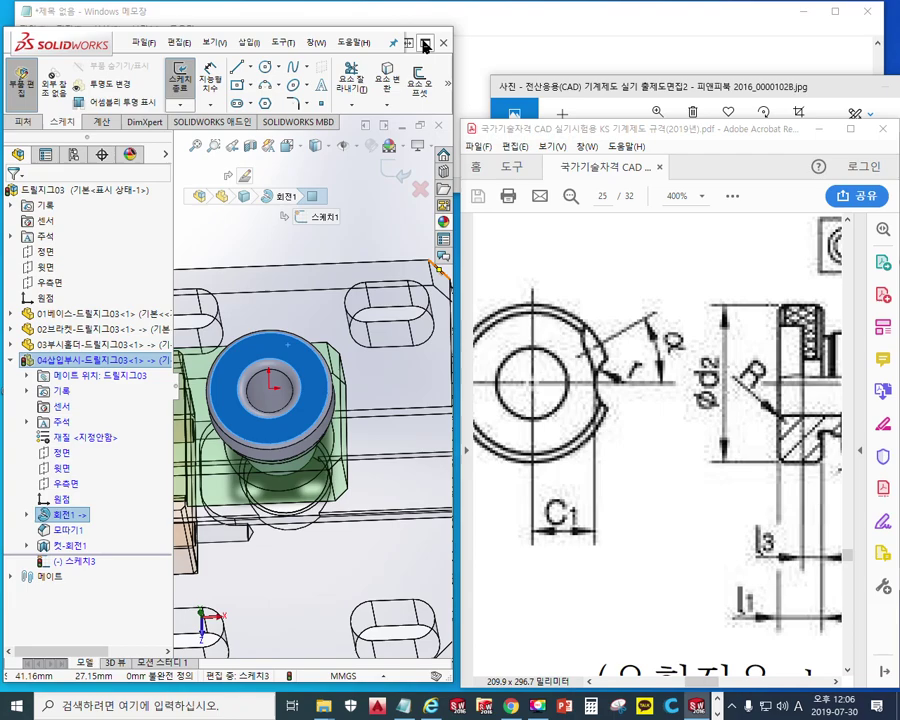
pyautogui.click(425, 43)
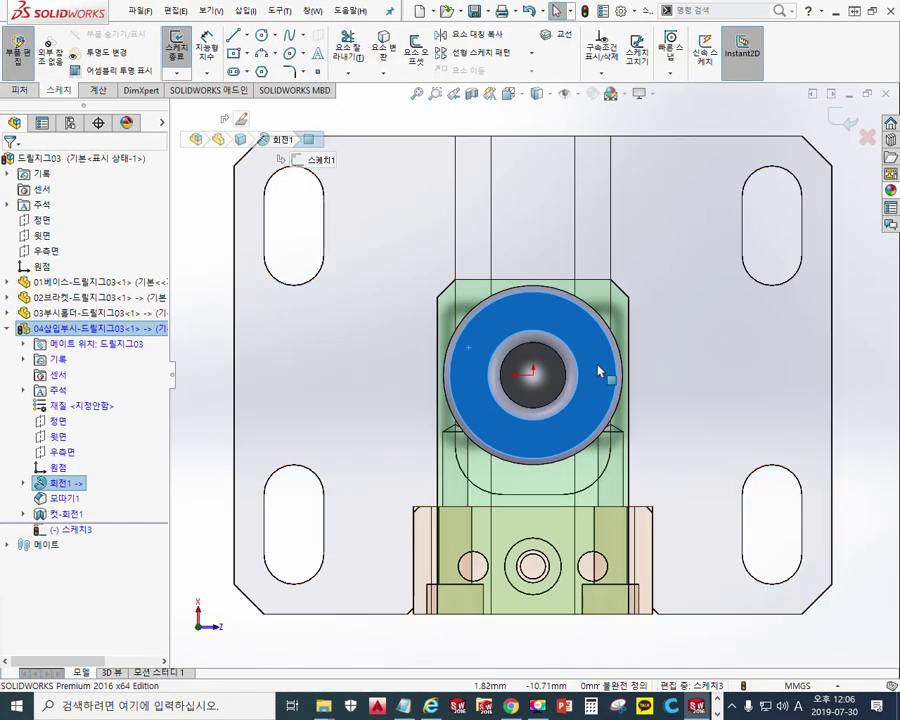
pyautogui.scroll(-4, 590, 378)
pyautogui.scroll(-2, 588, 379)
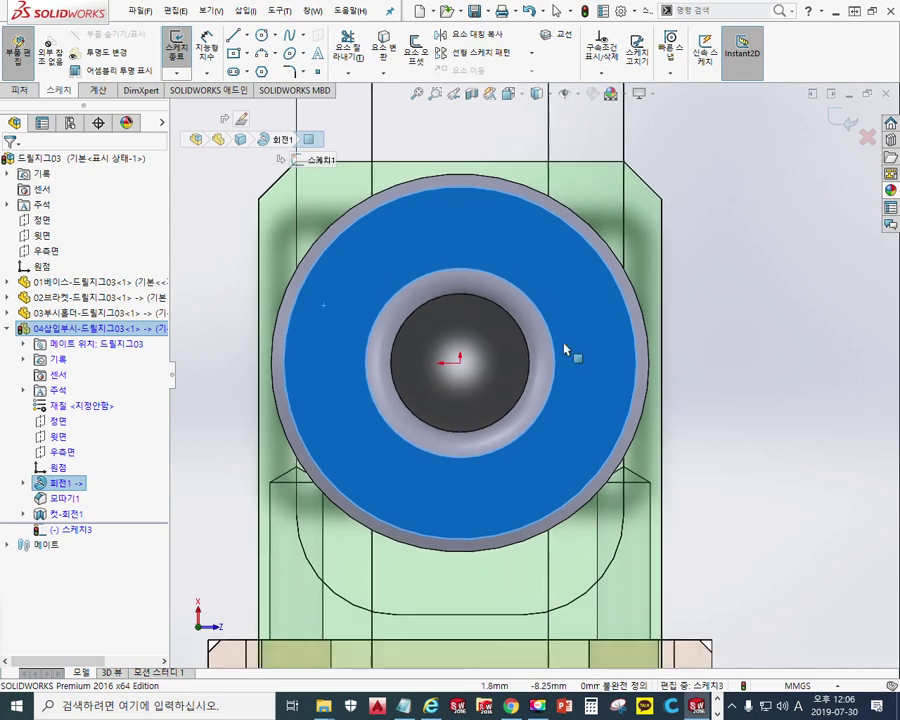
# Step: Mark a vertical centerline and the notch arc on the bushing head with the screen pen, and clear the markup
pyautogui.moveTo(463, 112); pyautogui.dragTo(474, 582)
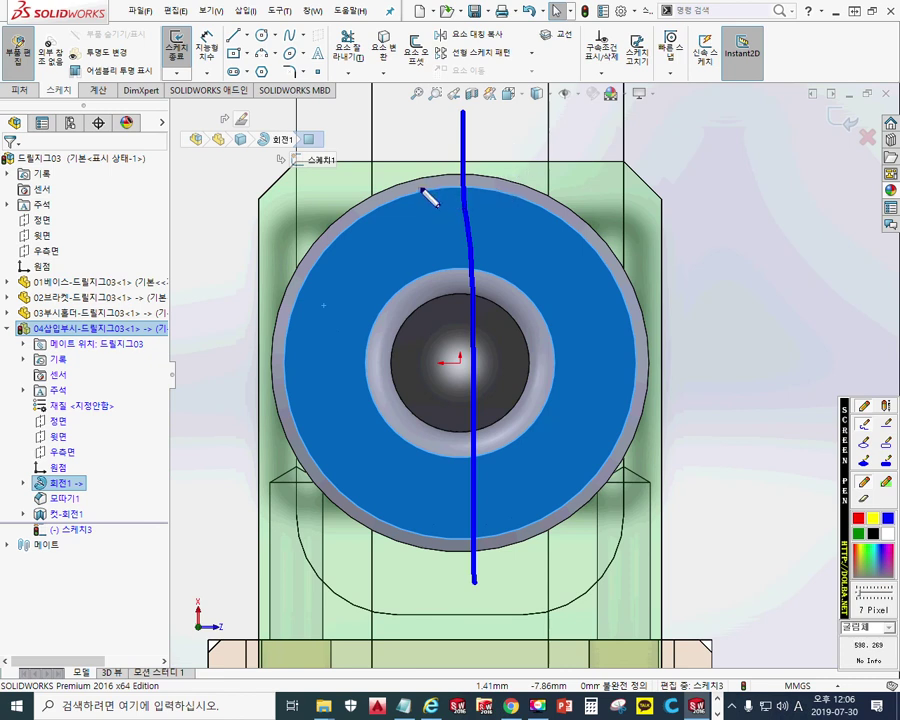
pyautogui.moveTo(423, 179)
pyautogui.mouseDown()
pyautogui.moveTo(460, 208)
pyautogui.moveTo(498, 173)
pyautogui.mouseUp()
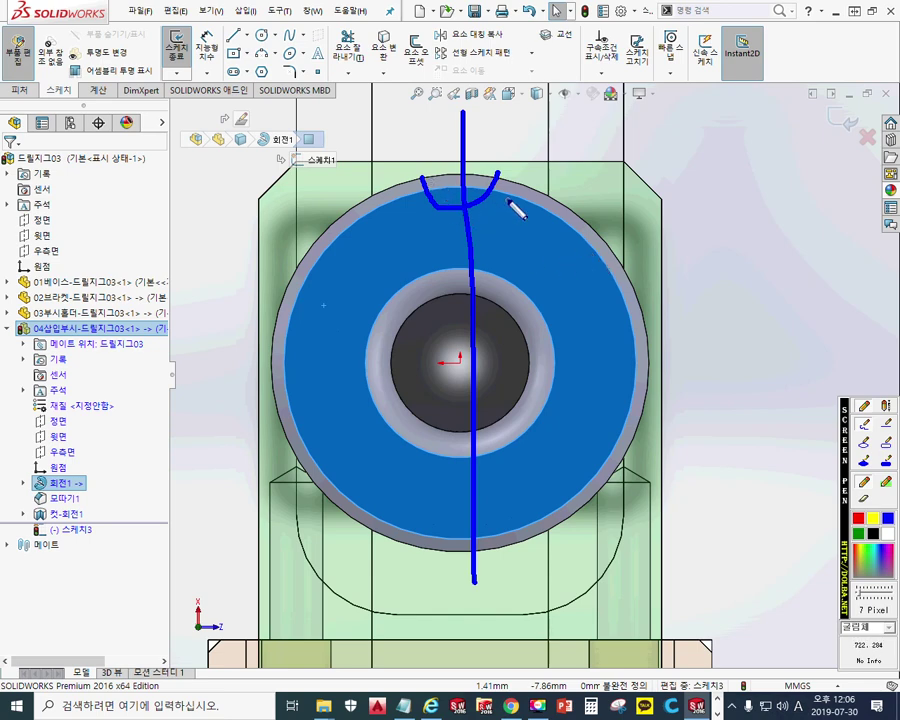
pyautogui.press('Escape')
# Step: Sketch a circle about 10.9 mm in diameter on the bracket side beyond the bushing head's outer edge, opposite the mounting screws
pyautogui.keyDown('ctrl'); pyautogui.moveTo(537, 208); pyautogui.dragTo(452, 335, button='middle'); pyautogui.keyUp('ctrl')
pyautogui.scroll(1, 490, 250)
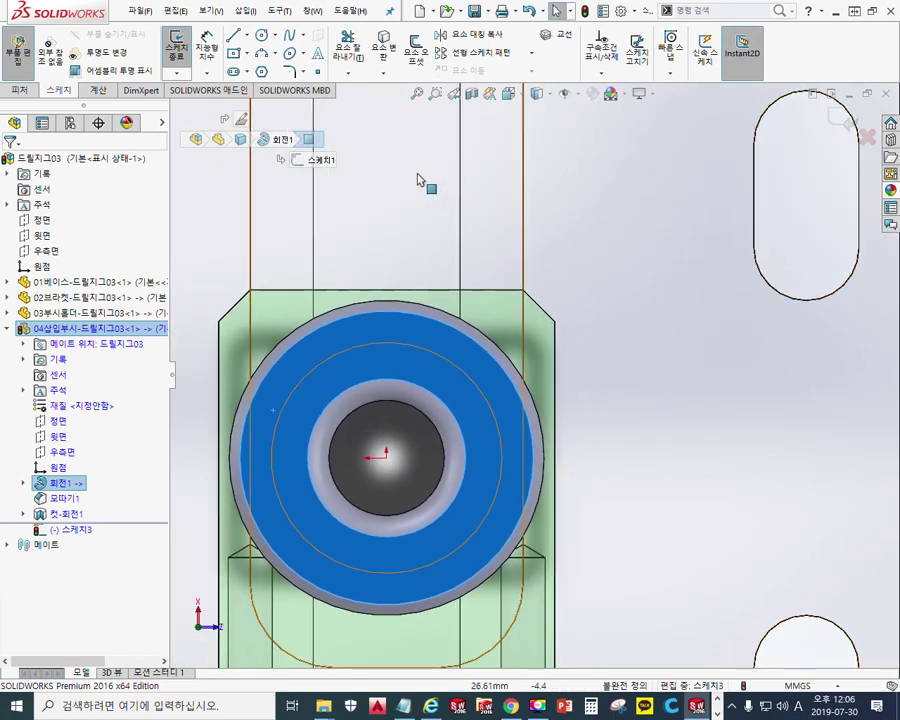
pyautogui.rightClick(418, 178)
pyautogui.click(364, 194)
pyautogui.moveTo(392, 203); pyautogui.dragTo(692, 200, button='right')
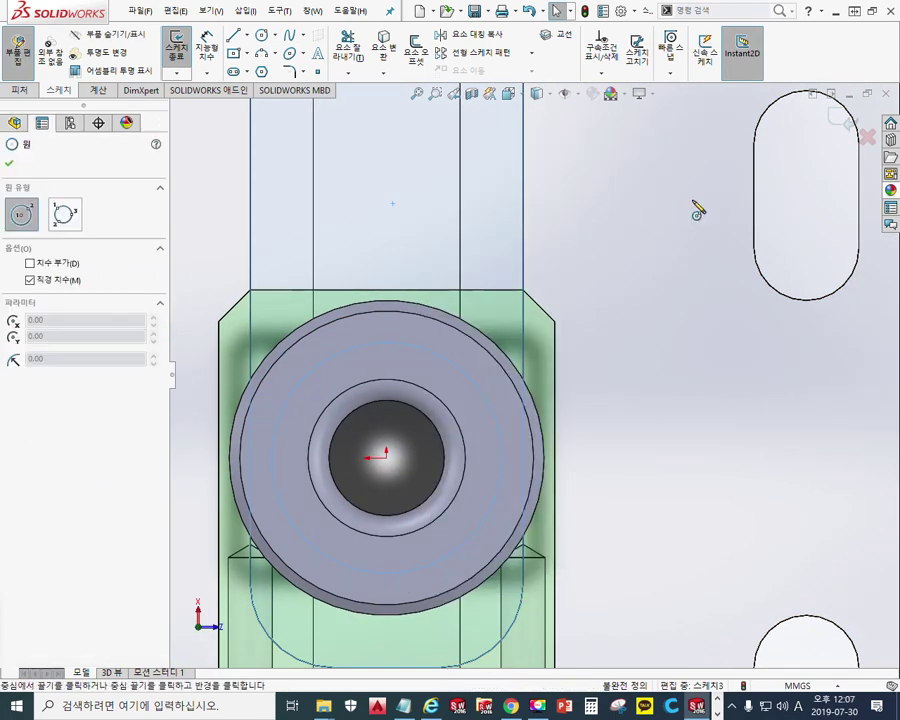
pyautogui.click(367, 192)
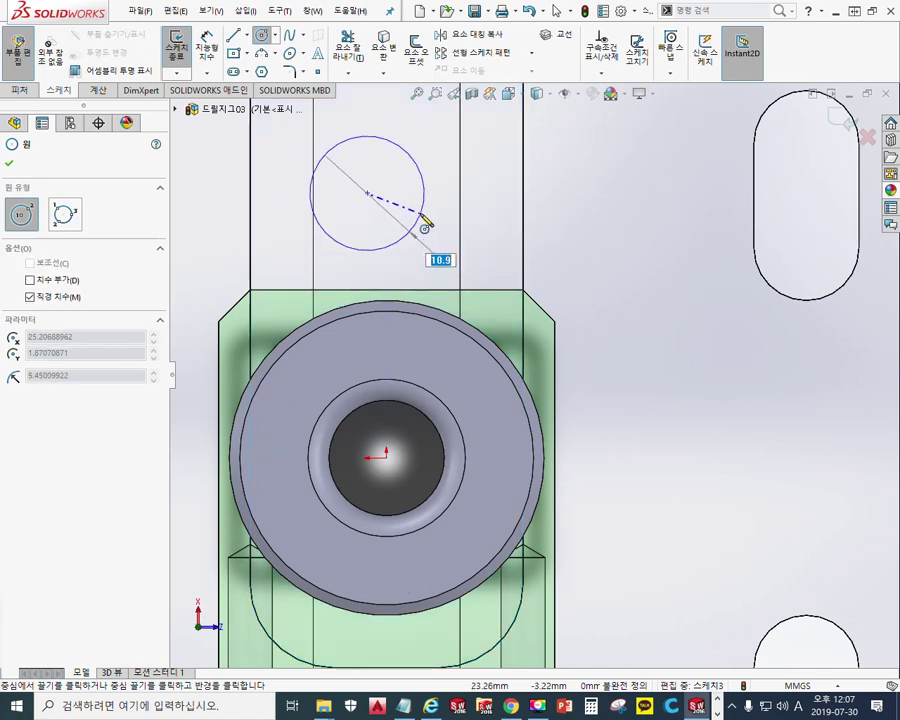
pyautogui.click(423, 214)
pyautogui.rightClick(690, 216)
pyautogui.click(633, 192)
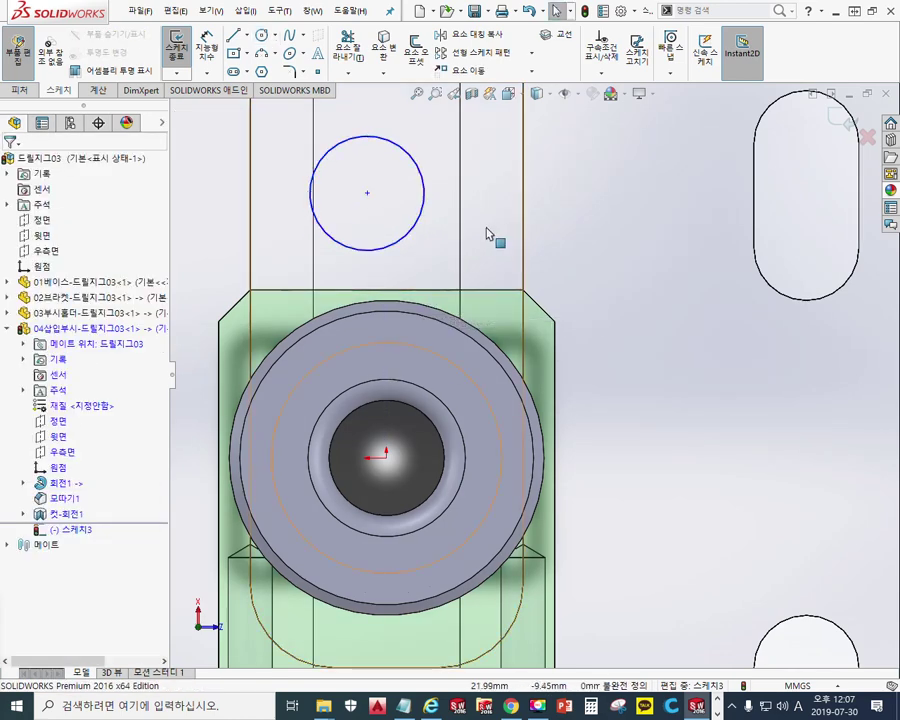
# Step: Dimension the sketch circle beyond the bushing head and switch the dimension's display from diameter to radius
pyautogui.rightClick(556, 233)
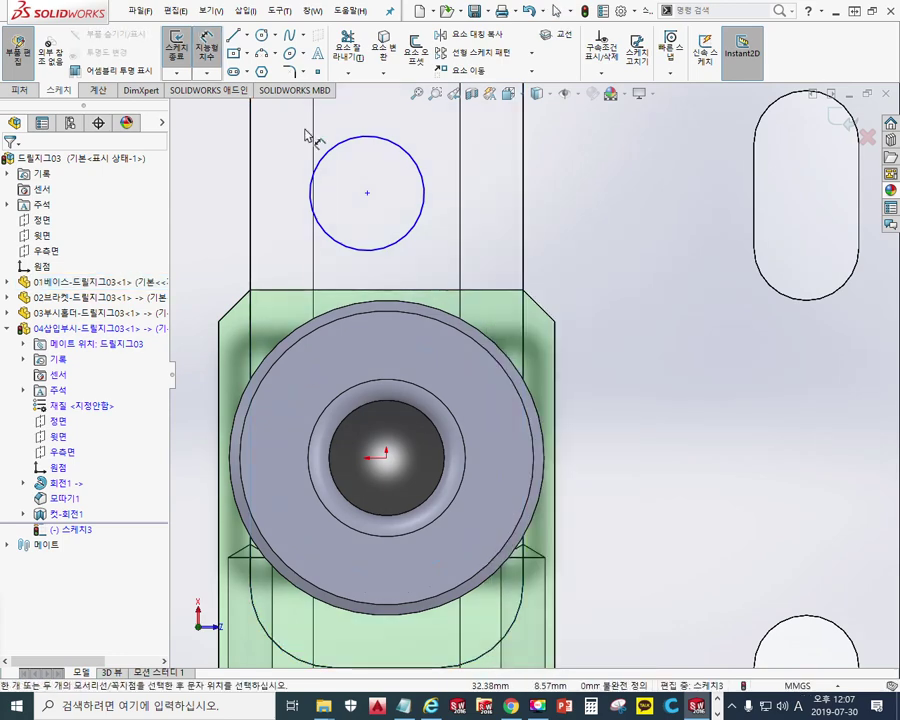
pyautogui.click(327, 157)
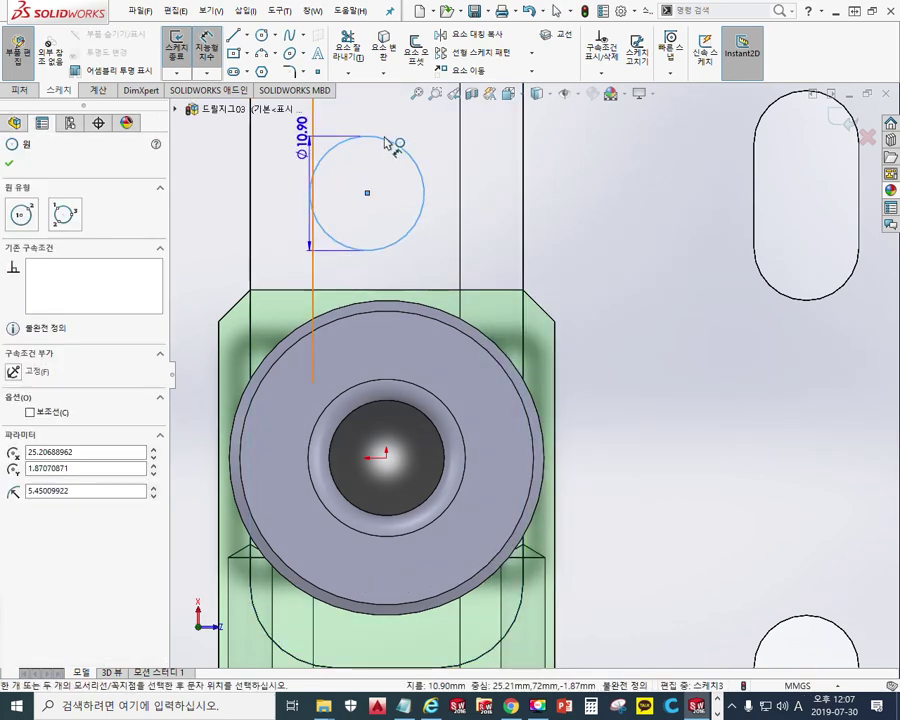
pyautogui.click(428, 150)
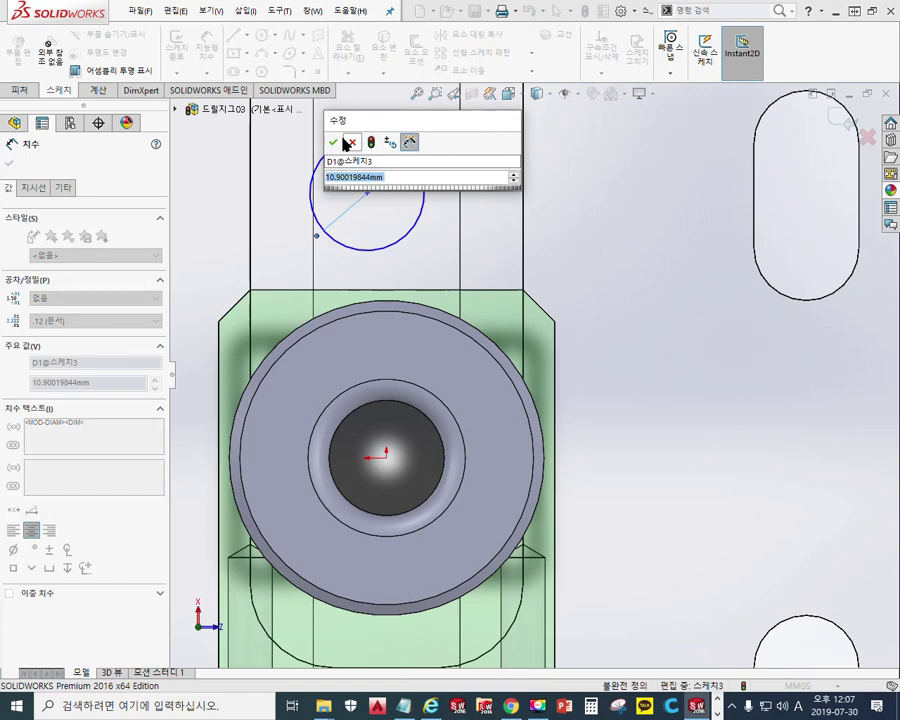
pyautogui.click(340, 143)
pyautogui.click(34, 188)
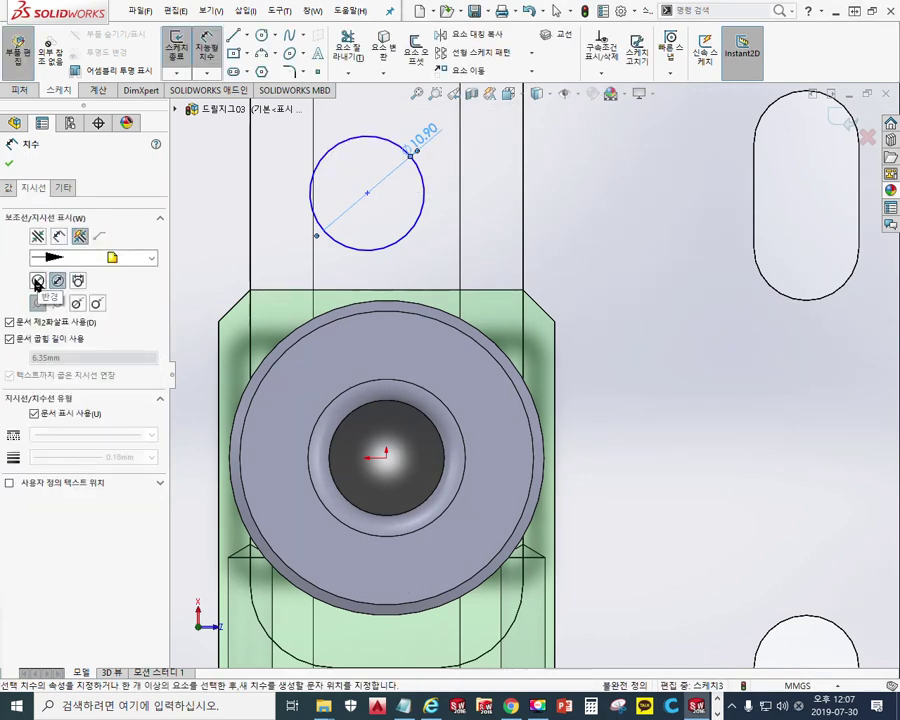
pyautogui.click(37, 281)
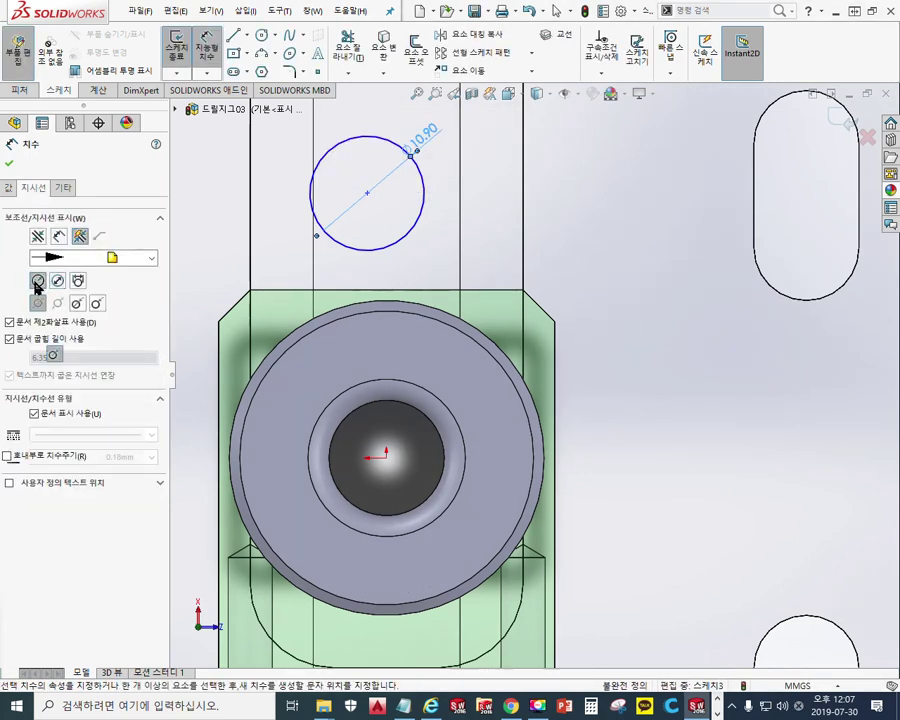
# Step: Set the sketch circle's radius to 8.5 mm and leave the dimension command
pyautogui.doubleClick(446, 147)
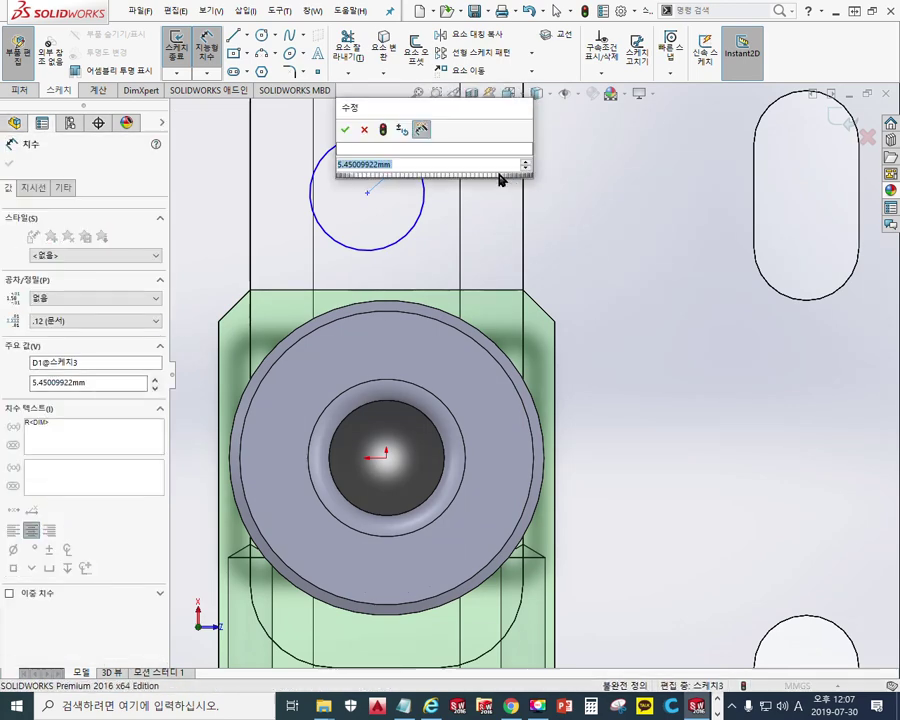
pyautogui.write('8.5')
pyautogui.press('Return')
pyautogui.keyDown('ctrl'); pyautogui.moveTo(518, 168); pyautogui.dragTo(482, 239, button='middle'); pyautogui.keyUp('ctrl')
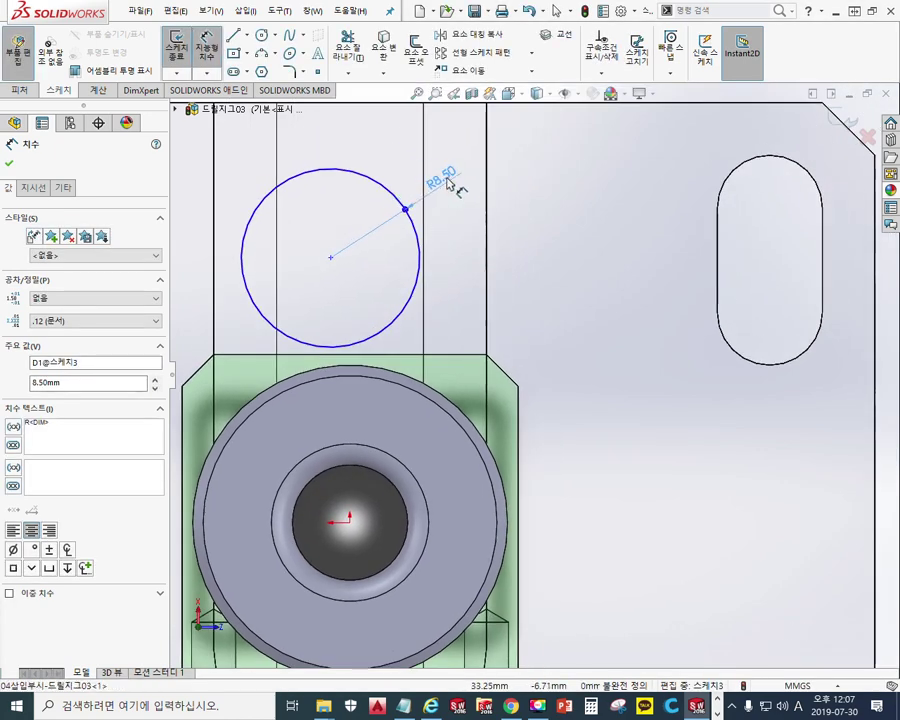
pyautogui.rightClick(540, 260)
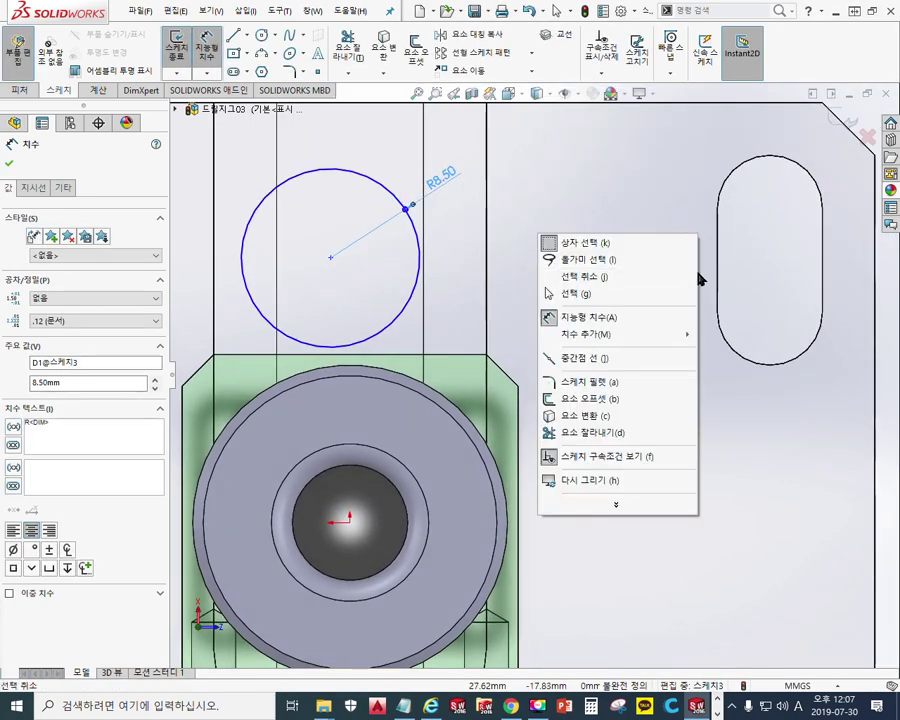
pyautogui.click(600, 292)
pyautogui.keyDown('ctrl'); pyautogui.moveTo(621, 321); pyautogui.dragTo(659, 303, button='middle'); pyautogui.keyUp('ctrl')
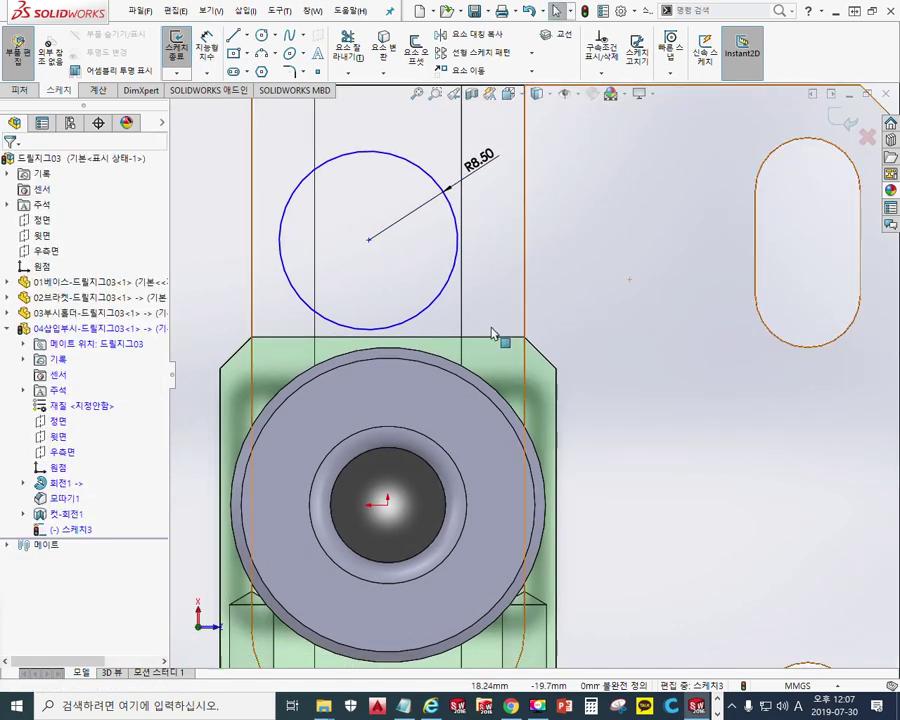
# Step: Mark the bushing part's origin in the feature tree and the circle's center with the screen pen, and clear the markup
pyautogui.press('F12')
pyautogui.moveTo(66, 460)
pyautogui.mouseDown()
pyautogui.moveTo(48, 462)
pyautogui.moveTo(42, 478)
pyautogui.moveTo(76, 476)
pyautogui.mouseUp()
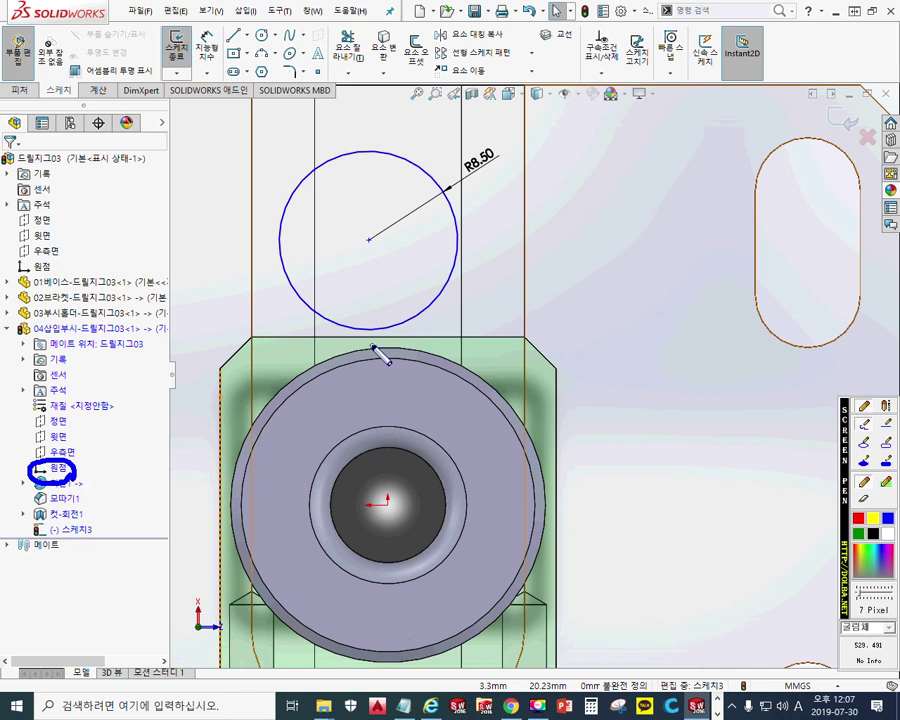
pyautogui.moveTo(386, 257)
pyautogui.mouseDown()
pyautogui.moveTo(368, 226)
pyautogui.moveTo(383, 258)
pyautogui.mouseUp()
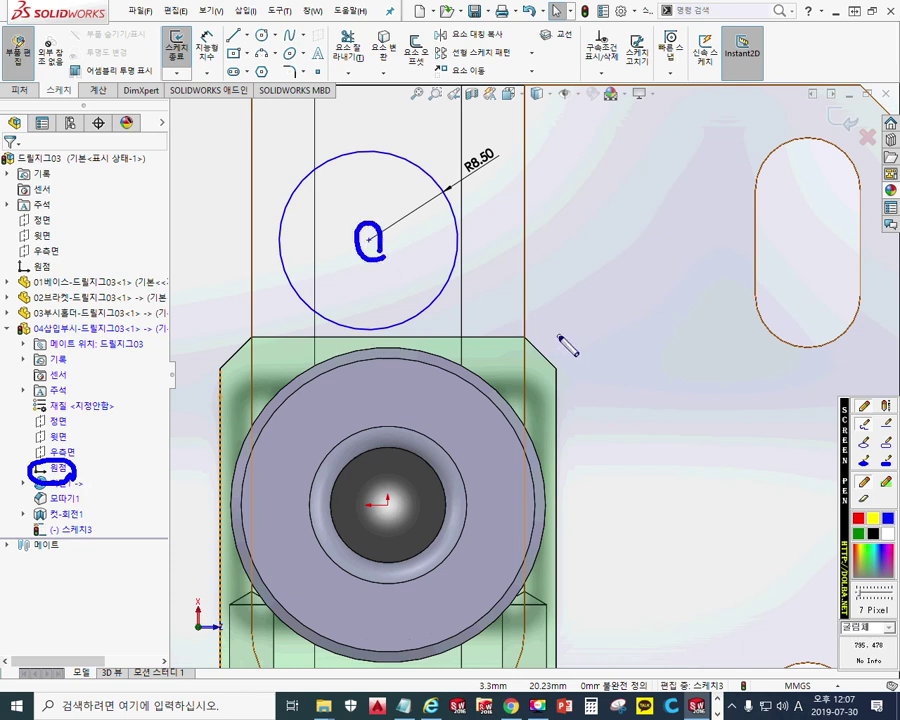
pyautogui.moveTo(416, 226); pyautogui.dragTo(415, 261)
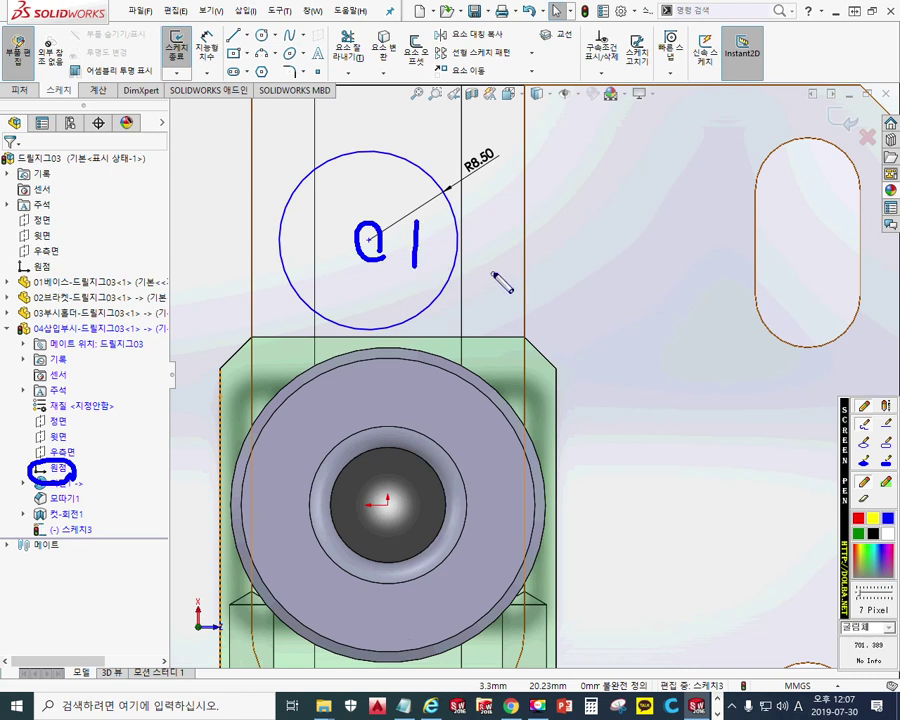
pyautogui.press('Escape')
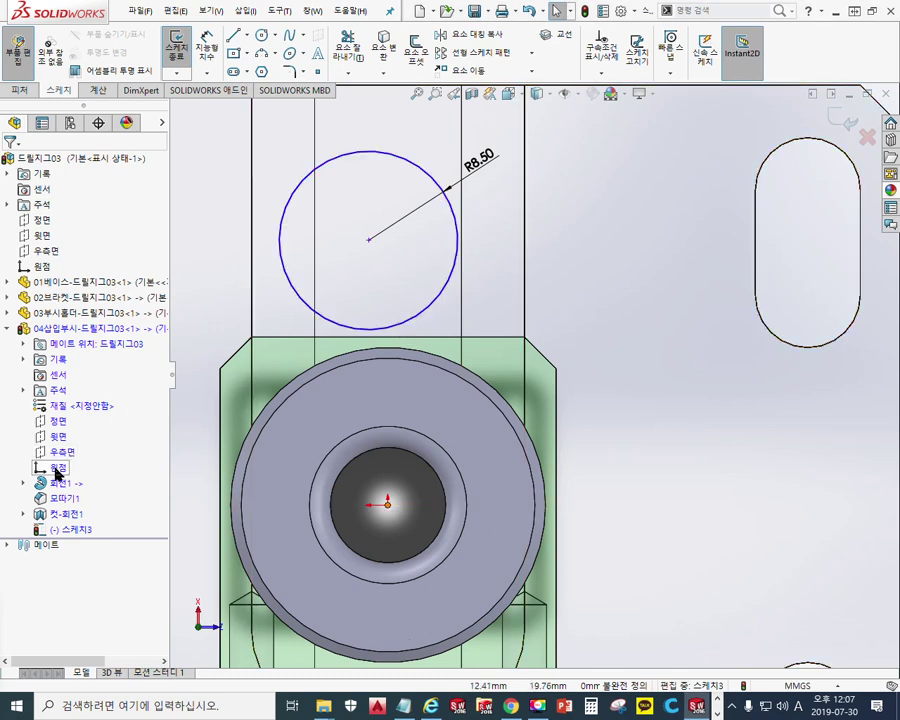
# Step: Add a horizontal relation between the insert bushing's origin and the center of the R8.5 circle
pyautogui.click(58, 467)
pyautogui.keyDown('ctrl'); pyautogui.click(369, 243); pyautogui.keyUp('ctrl')
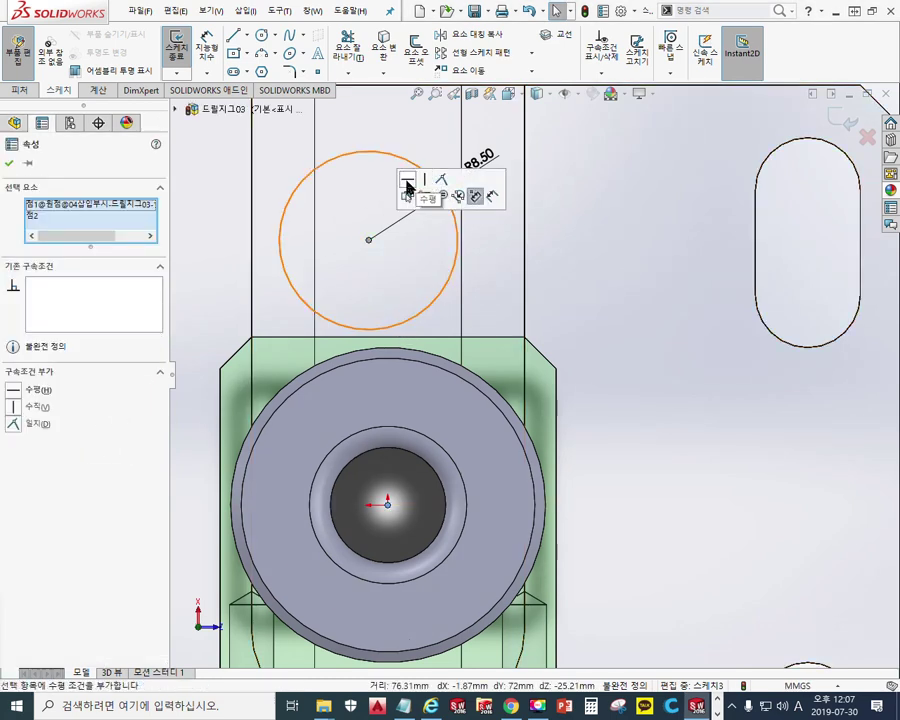
pyautogui.click(407, 182)
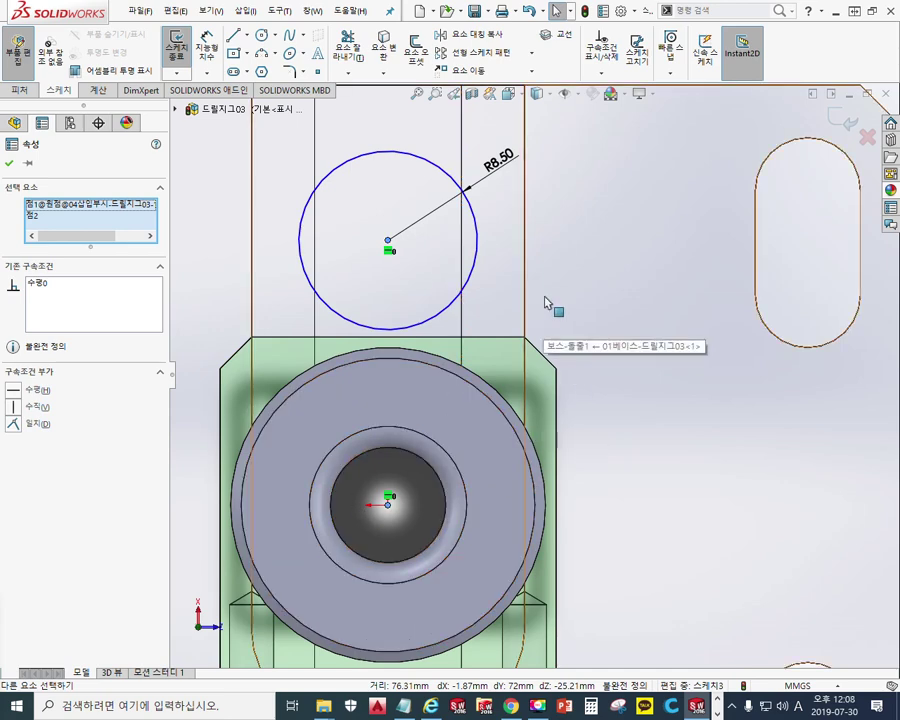
pyautogui.click(613, 282)
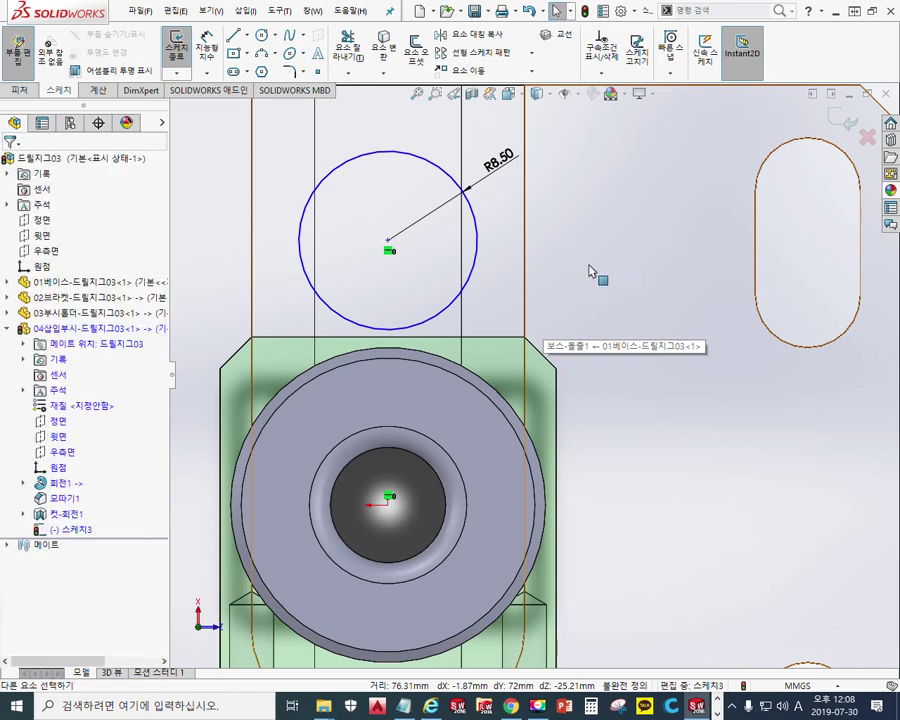
# Step: Mark the distance from the bushing center to the circle's nearest edge, cross out the circle's center, and clear the markup
pyautogui.scroll(2, 595, 283)
pyautogui.moveTo(597, 286)
pyautogui.keyDown('ctrl'); pyautogui.mouseDown(button='middle')
pyautogui.moveTo(553, 262)
pyautogui.moveTo(504, 261)
pyautogui.moveTo(526, 260)
pyautogui.mouseUp(button='middle'); pyautogui.keyUp('ctrl')
pyautogui.scroll(-1, 497, 283)
pyautogui.scroll(-1, 512, 284)
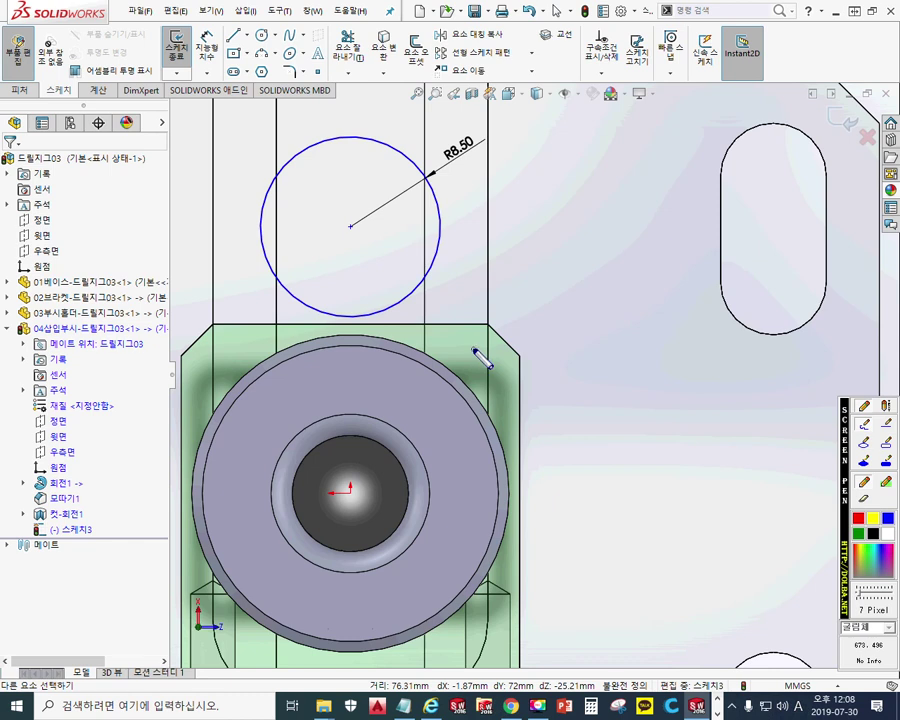
pyautogui.moveTo(350, 316); pyautogui.dragTo(502, 314)
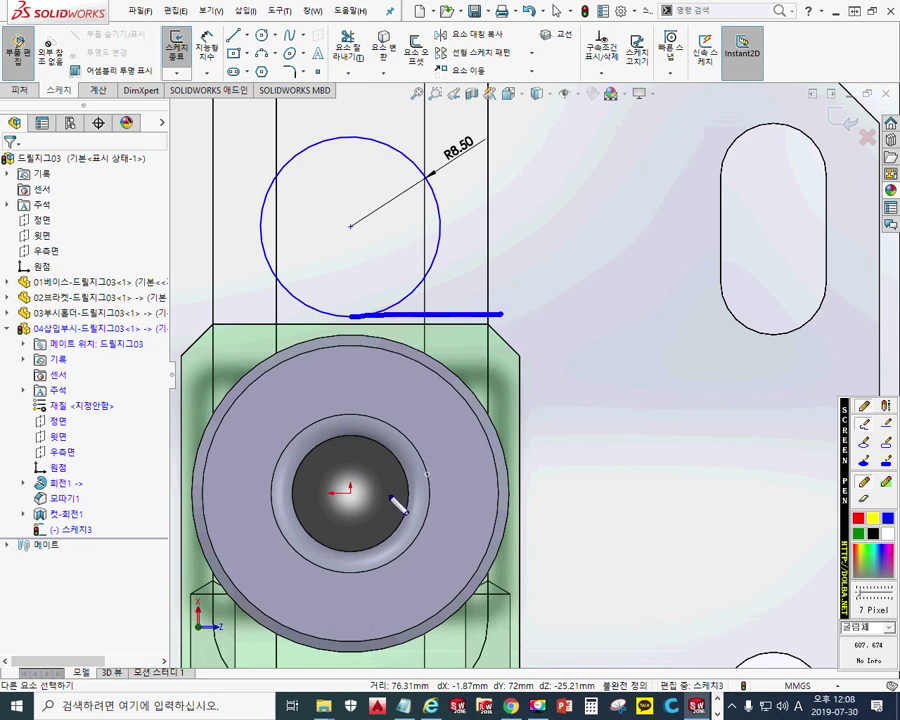
pyautogui.moveTo(375, 497); pyautogui.dragTo(513, 495)
pyautogui.moveTo(483, 325)
pyautogui.mouseDown()
pyautogui.moveTo(481, 481)
pyautogui.moveTo(486, 320)
pyautogui.mouseUp()
pyautogui.moveTo(486, 320); pyautogui.dragTo(494, 340)
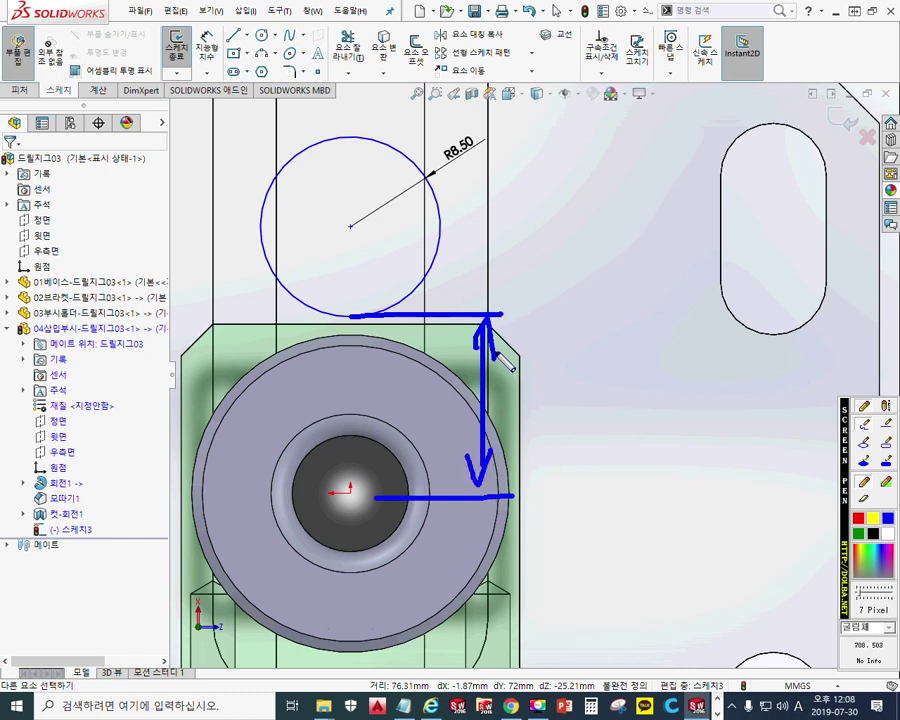
pyautogui.moveTo(363, 206); pyautogui.dragTo(337, 256)
pyautogui.moveTo(327, 207); pyautogui.dragTo(362, 257)
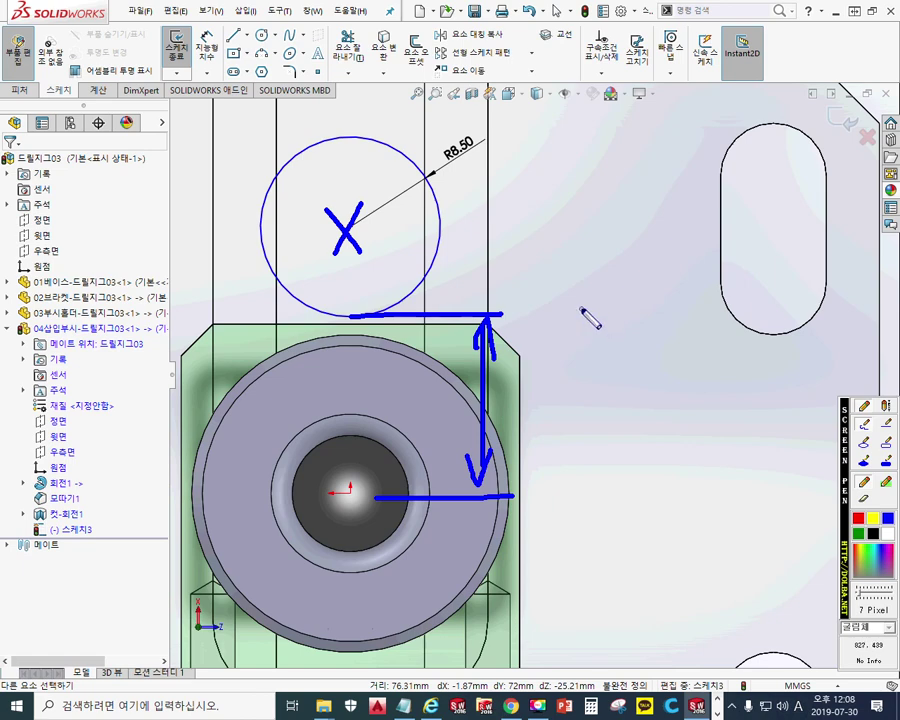
pyautogui.press('Escape')
# Step: Add a vertical dimension between the bushing head's outer edge and the R8.5 circle, accepting the current value
pyautogui.moveTo(526, 247); pyautogui.dragTo(558, 228)
pyautogui.press('Escape')
pyautogui.rightClick(566, 224)
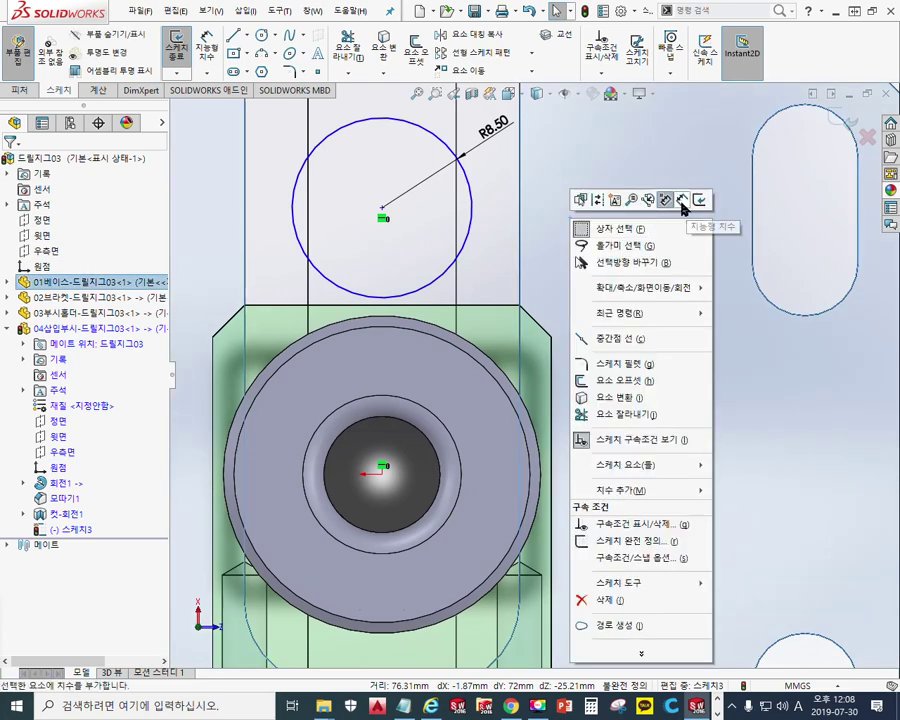
pyautogui.click(691, 199)
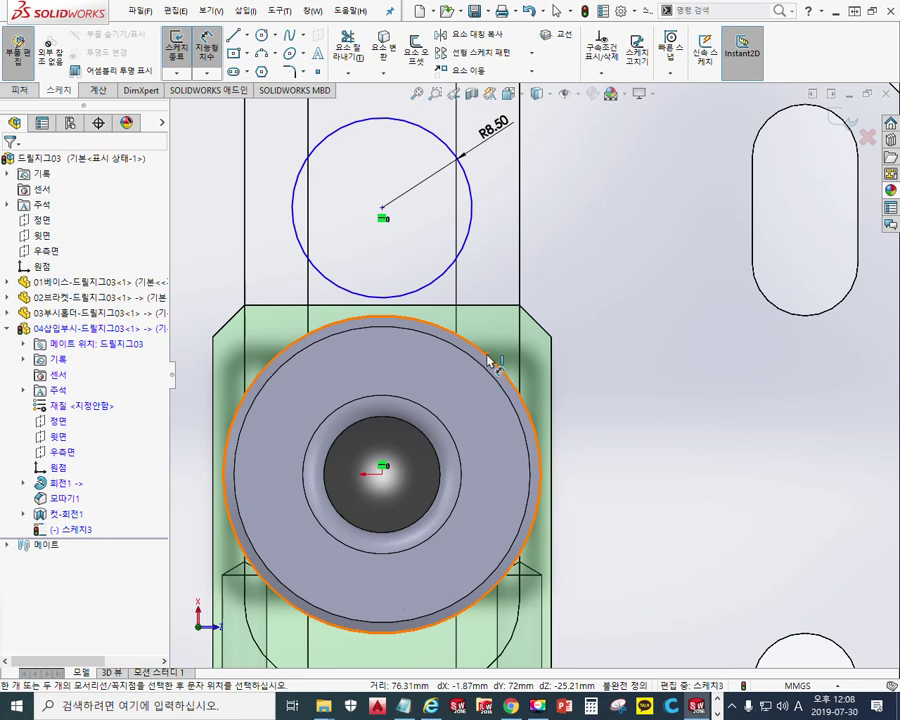
pyautogui.click(490, 362)
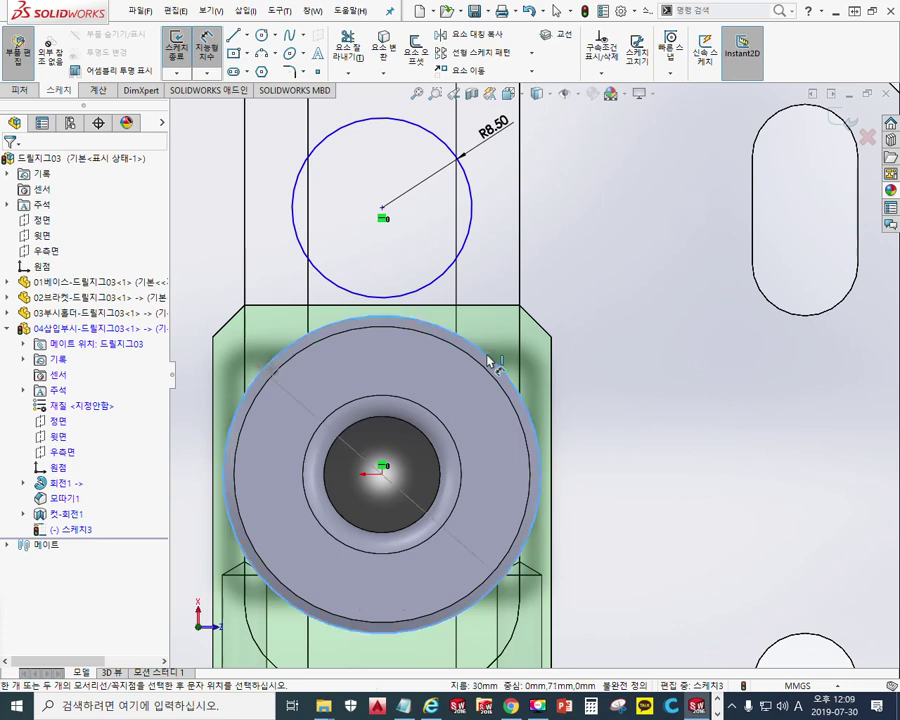
pyautogui.click(476, 225)
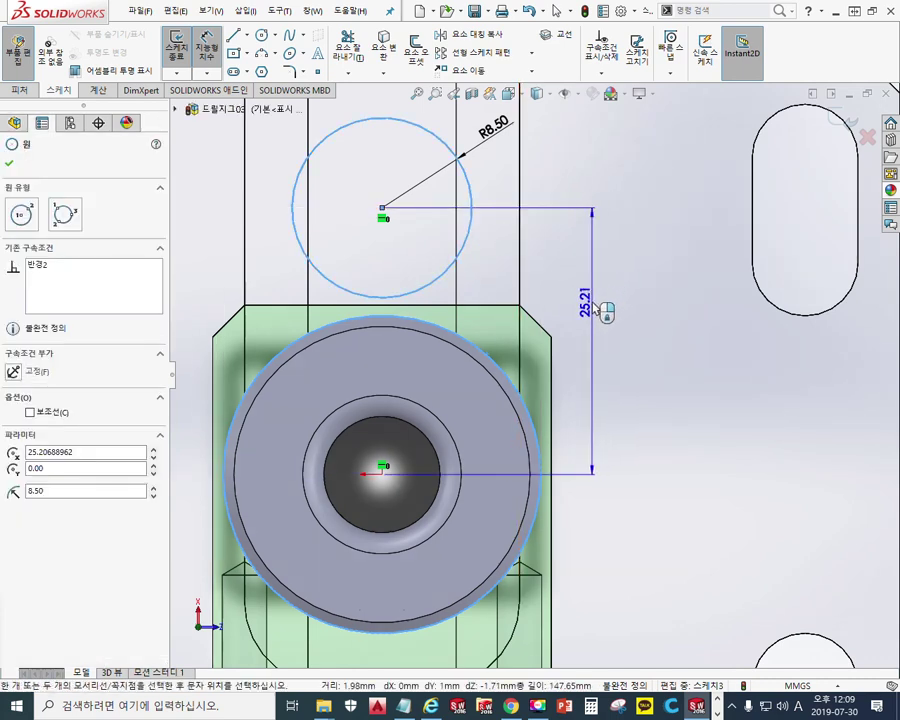
pyautogui.click(598, 310)
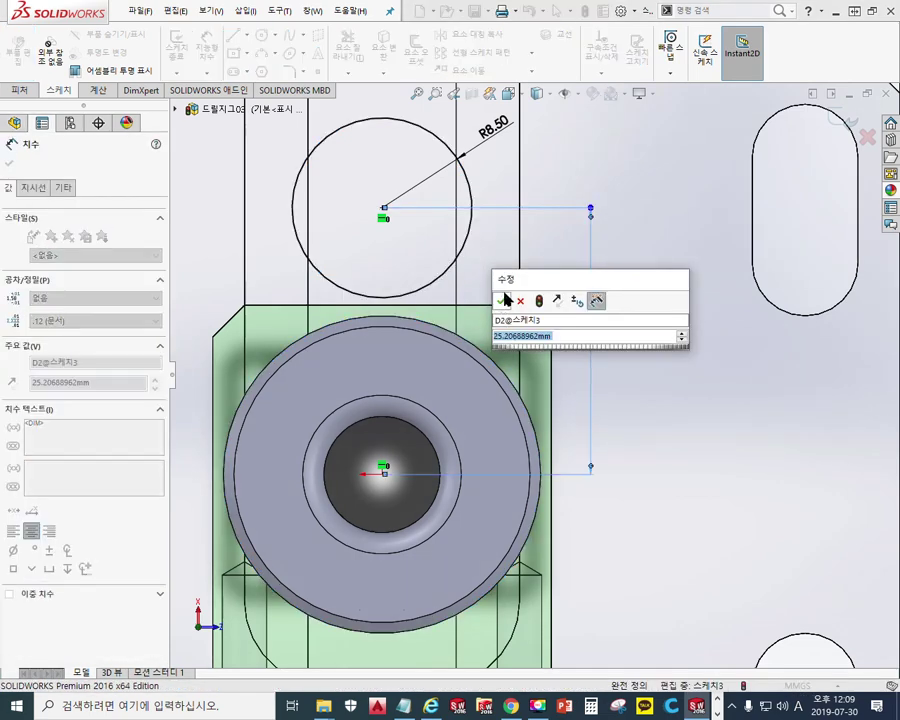
pyautogui.press('Return')
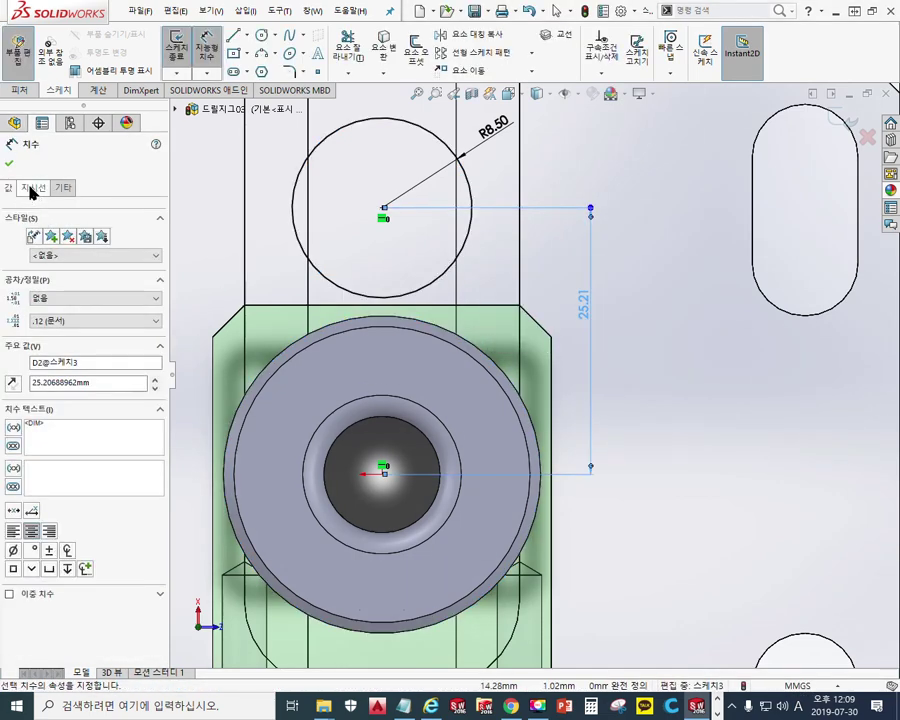
# Step: Label the head's edge as arc 1 and the circle as arc 2 with the screen pen, and set the dimension's second arc condition to minimum (최소)
pyautogui.click(31, 192)
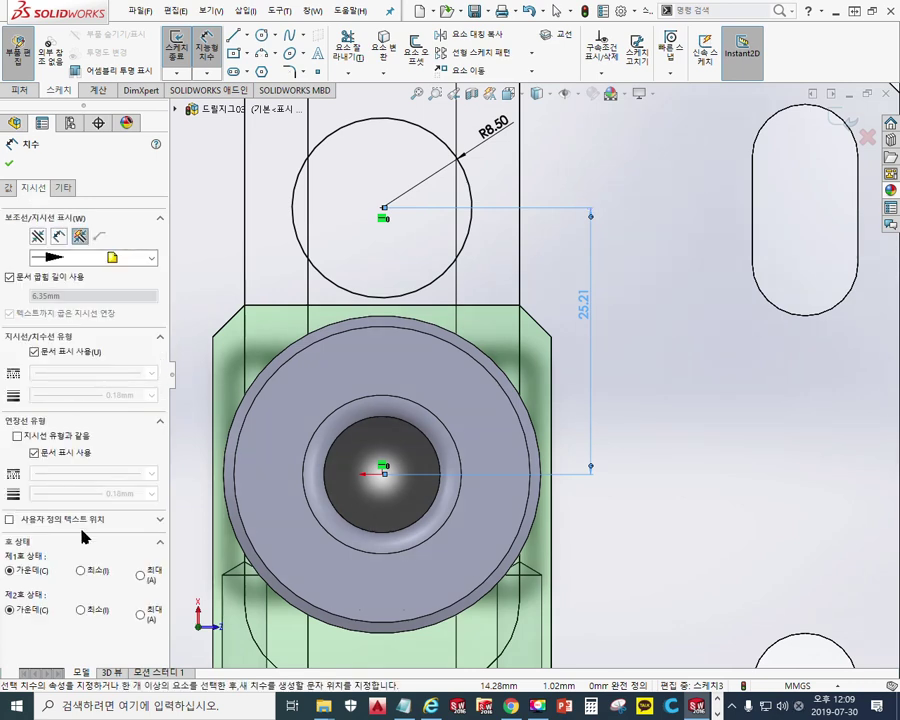
pyautogui.moveTo(470, 332)
pyautogui.mouseDown()
pyautogui.moveTo(505, 356)
pyautogui.moveTo(535, 525)
pyautogui.moveTo(550, 552)
pyautogui.moveTo(571, 543)
pyautogui.moveTo(568, 567)
pyautogui.mouseUp()
pyautogui.moveTo(586, 529); pyautogui.dragTo(586, 564)
pyautogui.moveTo(613, 520); pyautogui.dragTo(610, 559)
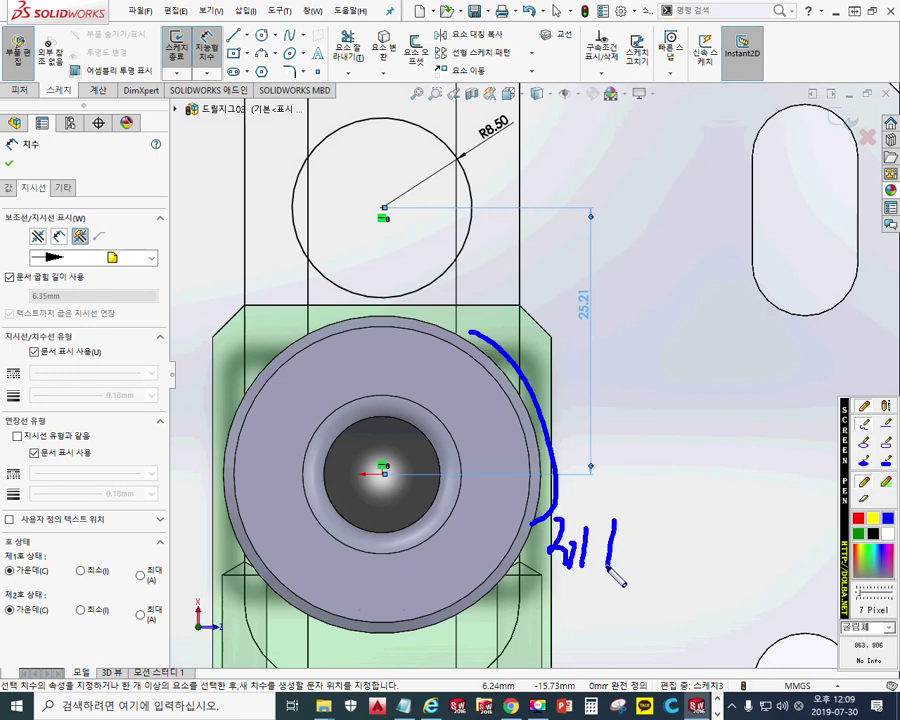
pyautogui.moveTo(414, 100)
pyautogui.mouseDown()
pyautogui.moveTo(433, 97)
pyautogui.moveTo(462, 126)
pyautogui.mouseUp()
pyautogui.moveTo(482, 77)
pyautogui.mouseDown()
pyautogui.moveTo(490, 91)
pyautogui.moveTo(519, 87)
pyautogui.mouseUp()
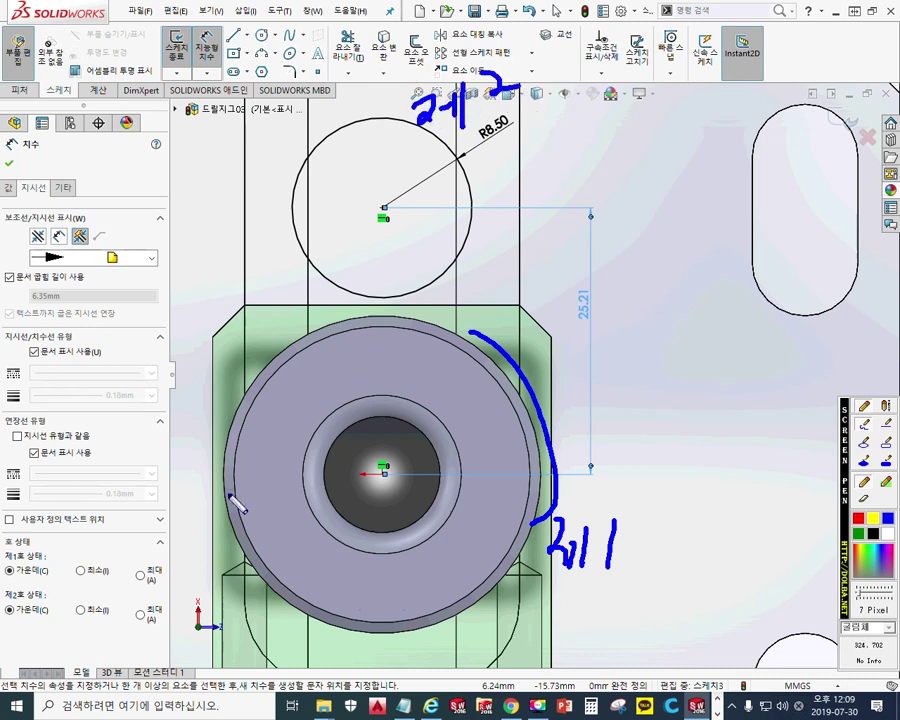
pyautogui.moveTo(98, 598)
pyautogui.mouseDown()
pyautogui.moveTo(88, 645)
pyautogui.moveTo(95, 629)
pyautogui.mouseUp()
pyautogui.click(80, 610)
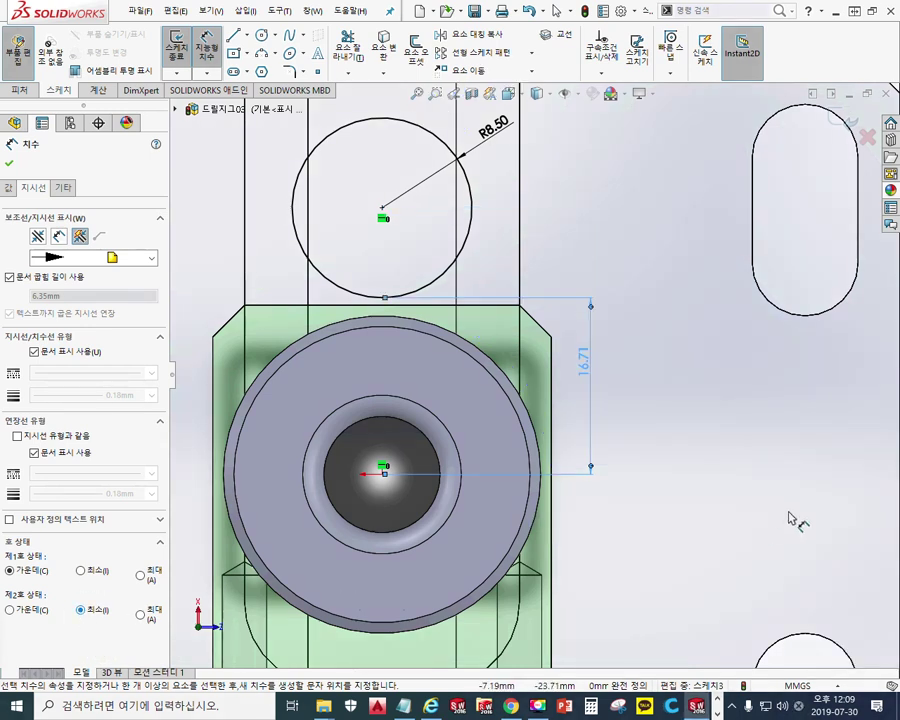
# Step: Mark the dimension's two extension lines, its direction and its value with the screen pen, and clear the markup
pyautogui.press('F9')
pyautogui.moveTo(398, 474); pyautogui.dragTo(634, 472)
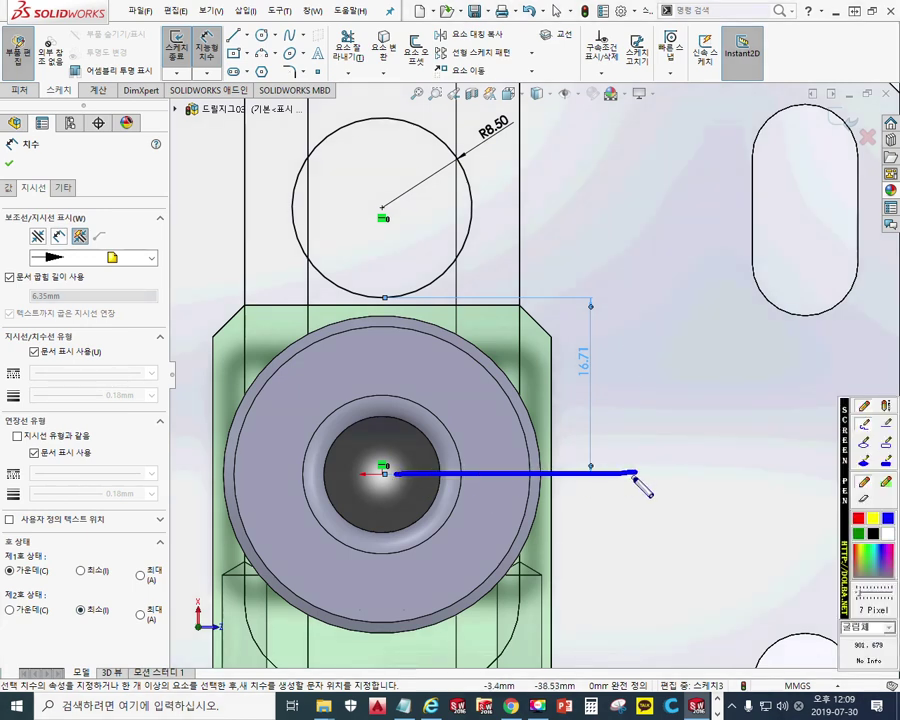
pyautogui.moveTo(388, 296); pyautogui.dragTo(598, 292)
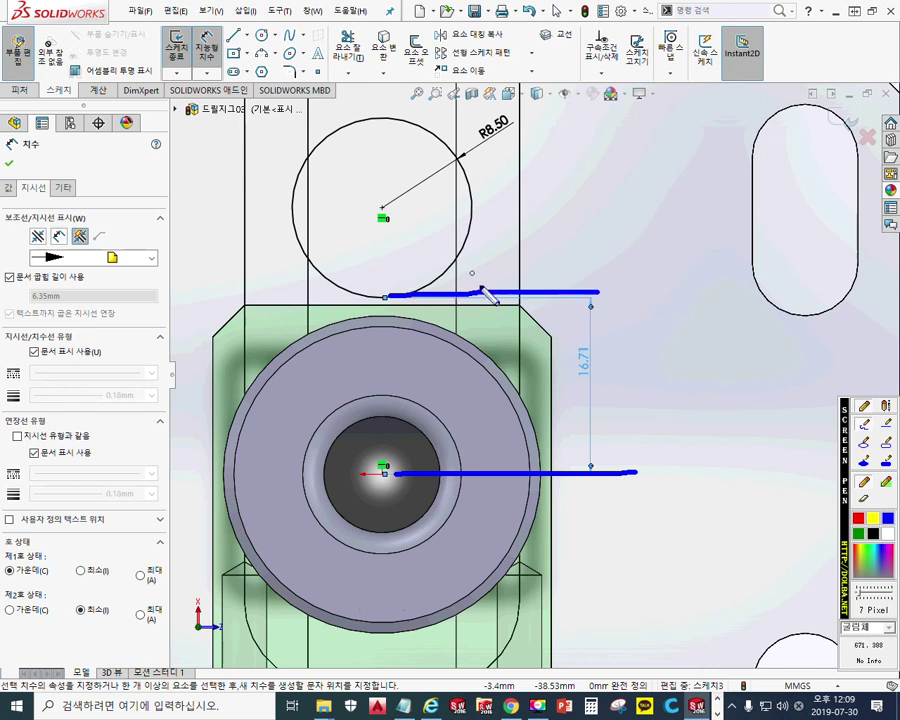
pyautogui.moveTo(515, 197)
pyautogui.mouseDown()
pyautogui.moveTo(516, 262)
pyautogui.moveTo(533, 248)
pyautogui.mouseUp()
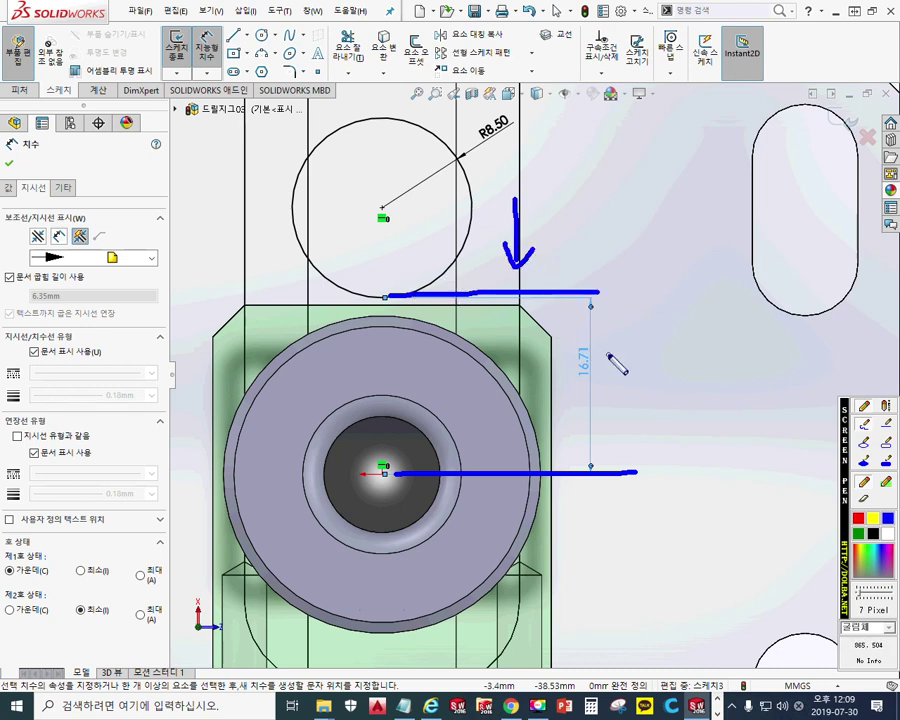
pyautogui.moveTo(598, 317)
pyautogui.mouseDown()
pyautogui.moveTo(556, 385)
pyautogui.moveTo(606, 404)
pyautogui.mouseUp()
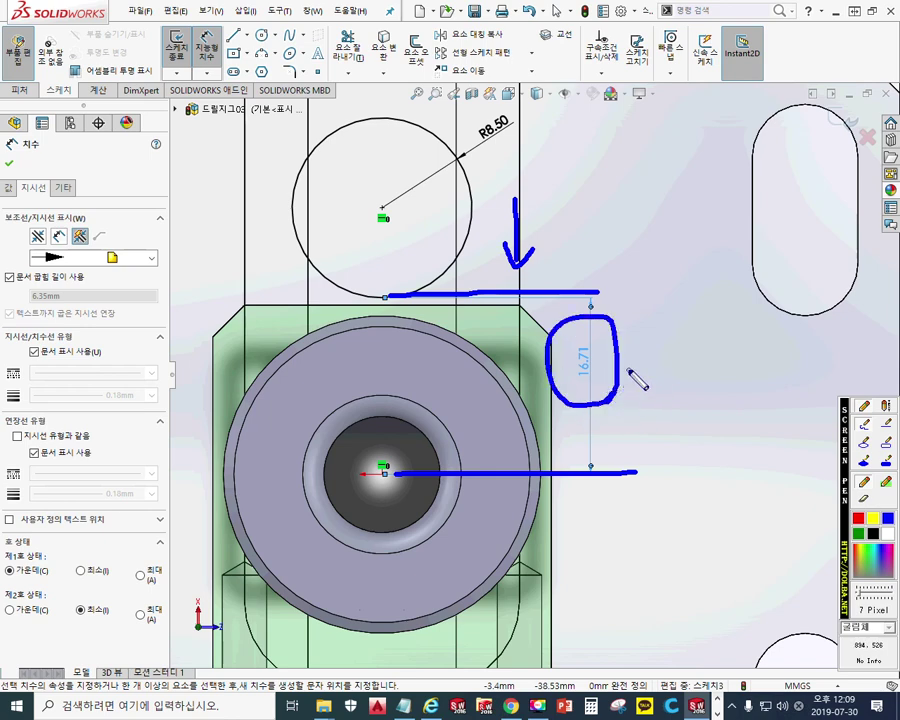
pyautogui.press('Escape')
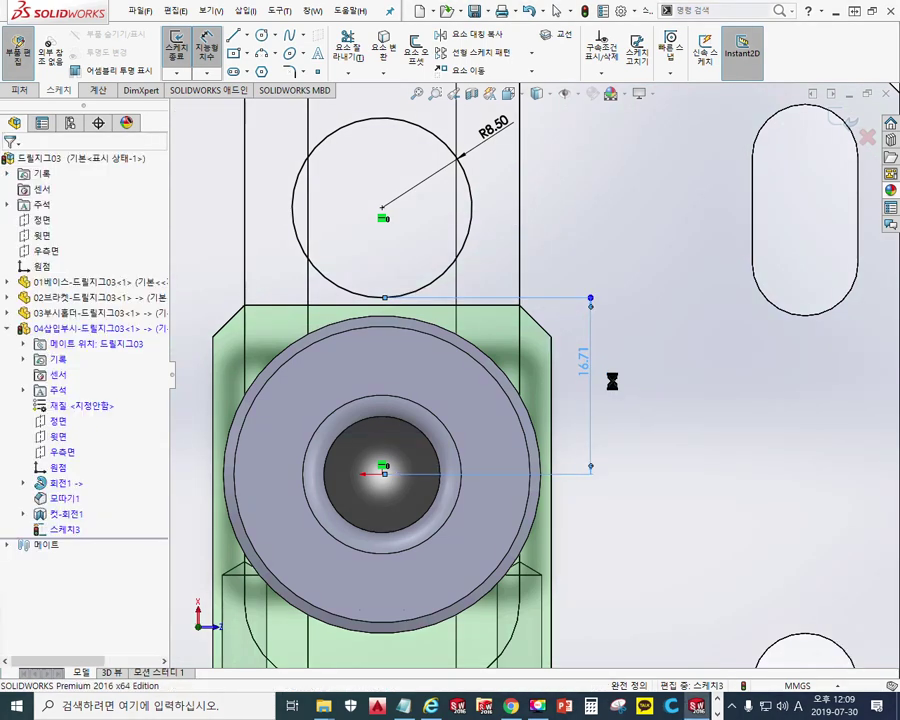
# Step: Set the dimension between the bushing center and the R8.5 circle's nearest edge to 11.5 mm and finish dimensioning
pyautogui.doubleClick(584, 365)
pyautogui.write('11.5')
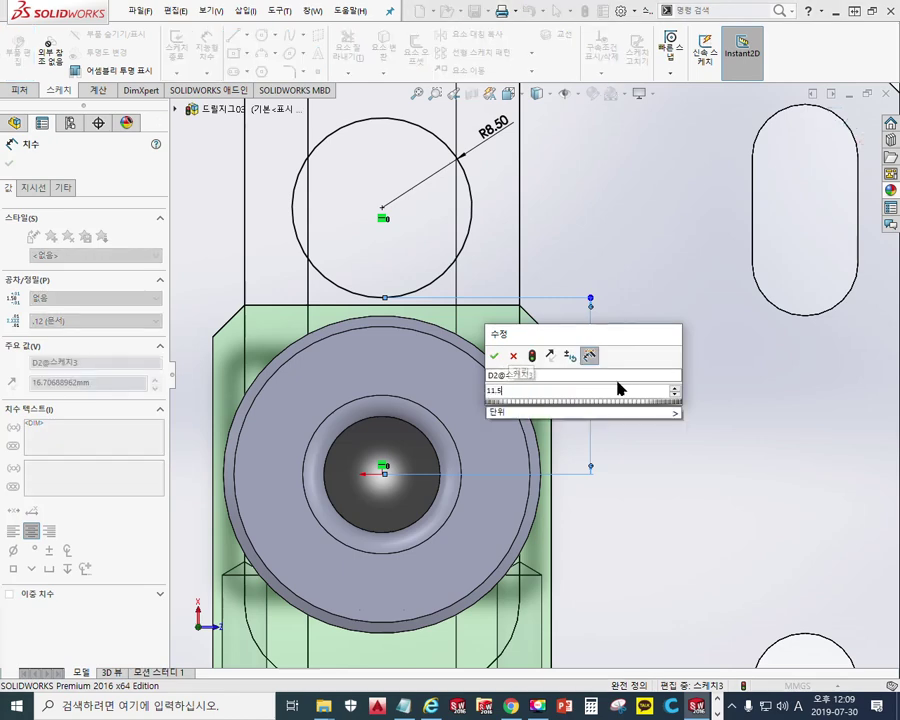
pyautogui.press('Return')
pyautogui.click(635, 387)
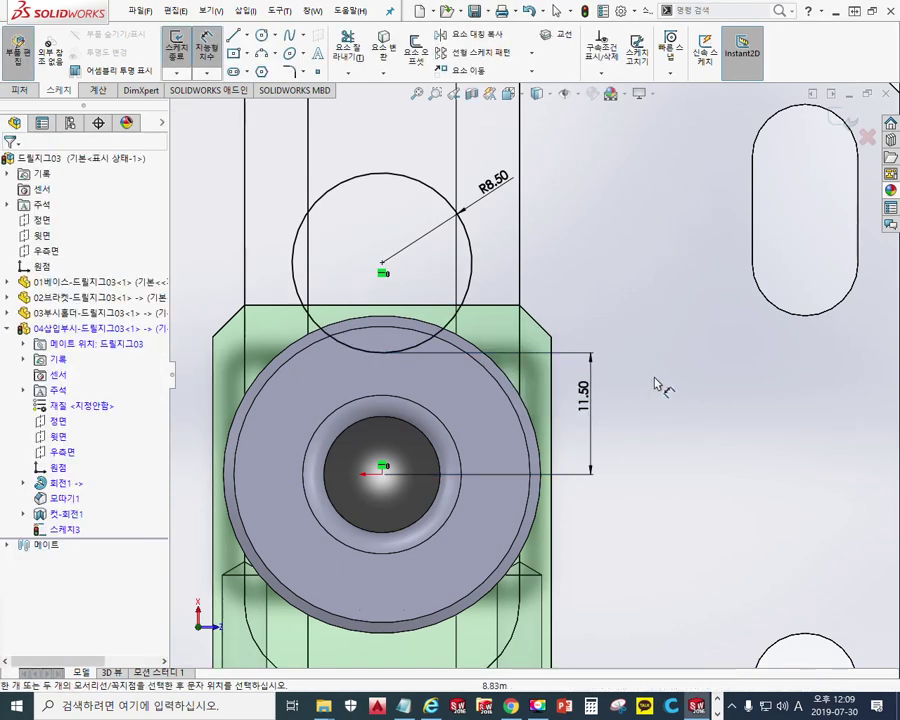
pyautogui.rightClick(657, 232)
pyautogui.click(695, 290)
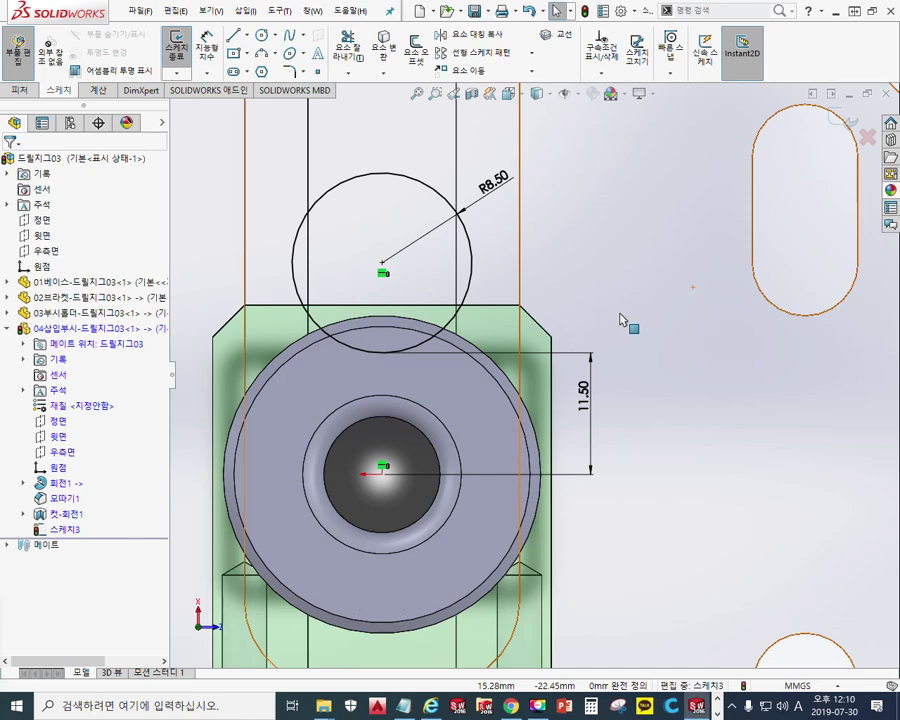
# Step: In the exam drawing image, trace the bushing head's upper notch arc and outer edge with the screen pen, and clear the markup
pyautogui.click(717, 714)
pyautogui.click(364, 705)
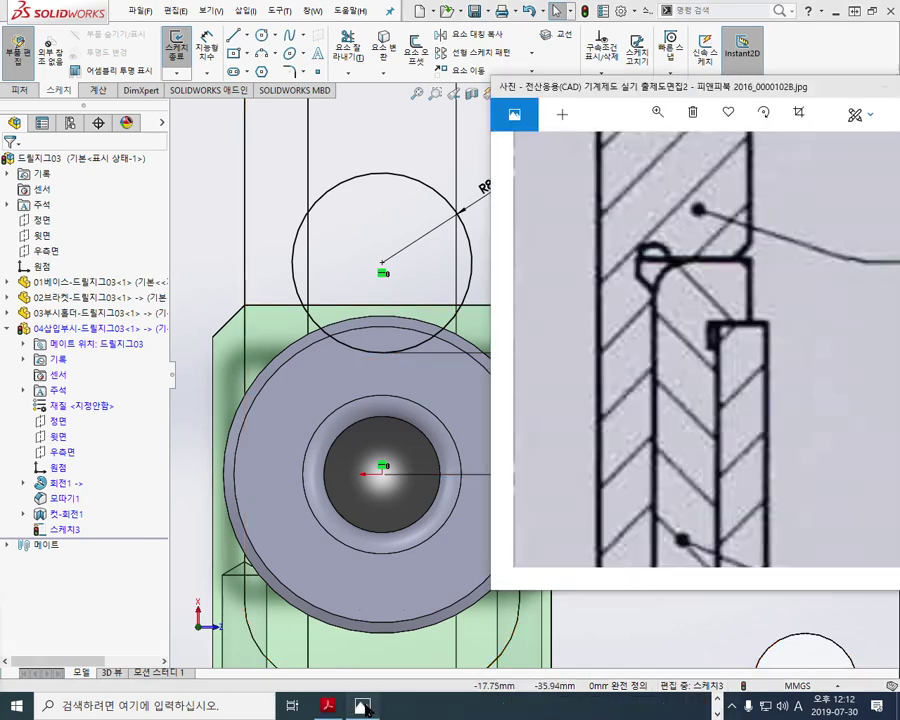
pyautogui.scroll(3, 739, 368)
pyautogui.scroll(-5, 737, 365)
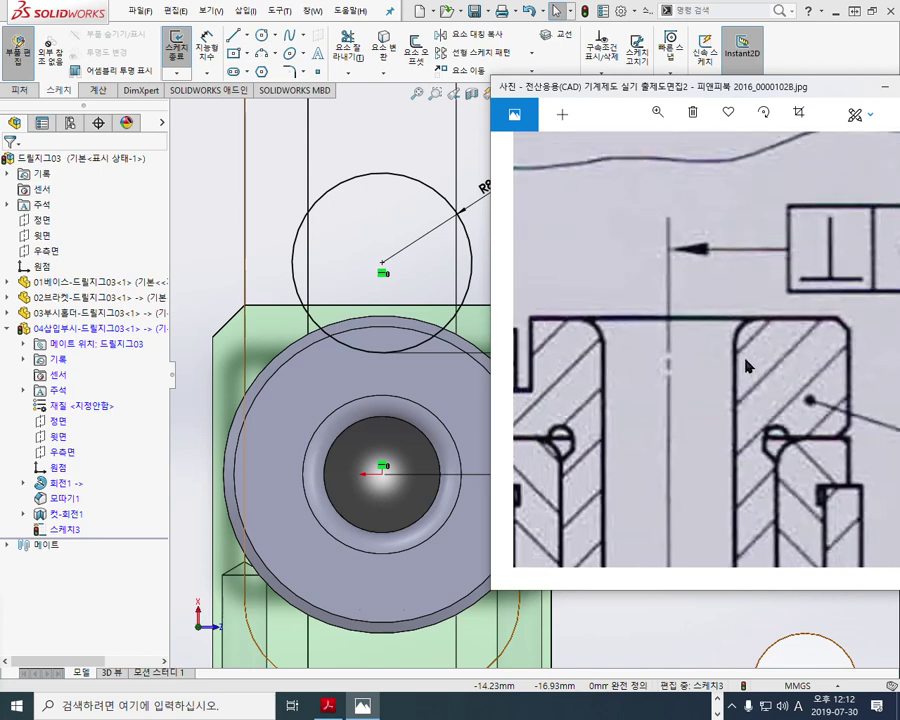
pyautogui.moveTo(730, 473); pyautogui.dragTo(721, 476)
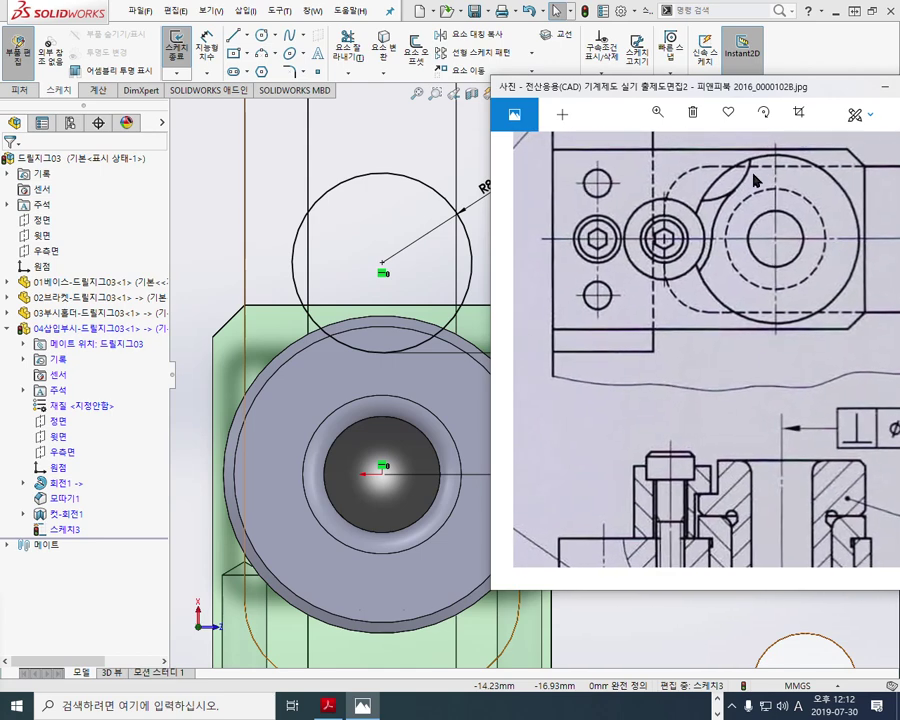
pyautogui.press('F2')
pyautogui.moveTo(748, 139)
pyautogui.mouseDown()
pyautogui.moveTo(735, 190)
pyautogui.moveTo(696, 197)
pyautogui.mouseUp()
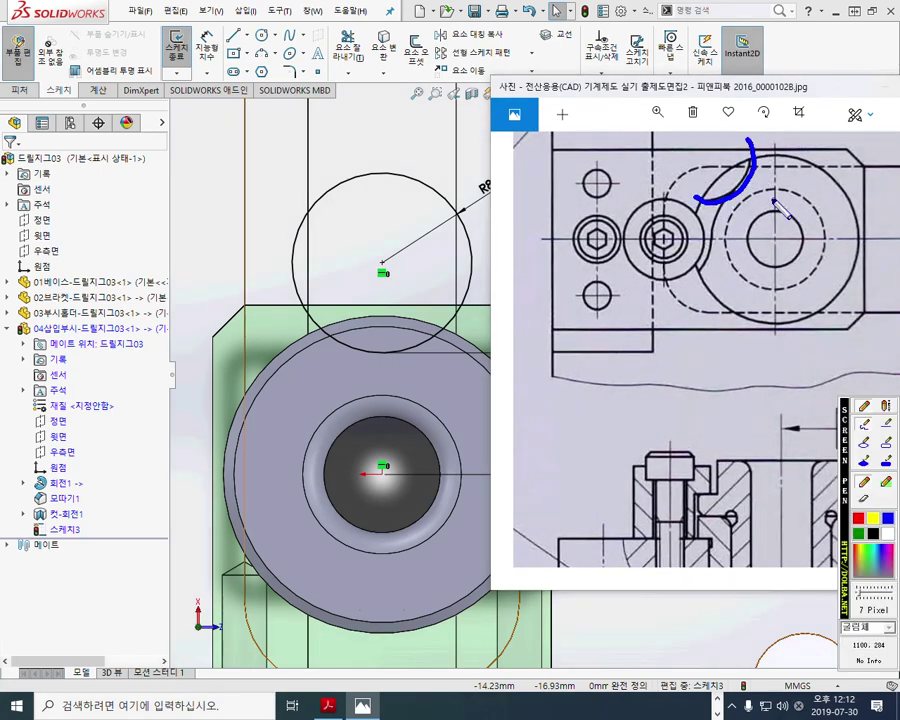
pyautogui.moveTo(749, 160)
pyautogui.mouseDown()
pyautogui.moveTo(736, 157)
pyautogui.moveTo(713, 174)
pyautogui.moveTo(704, 198)
pyautogui.mouseUp()
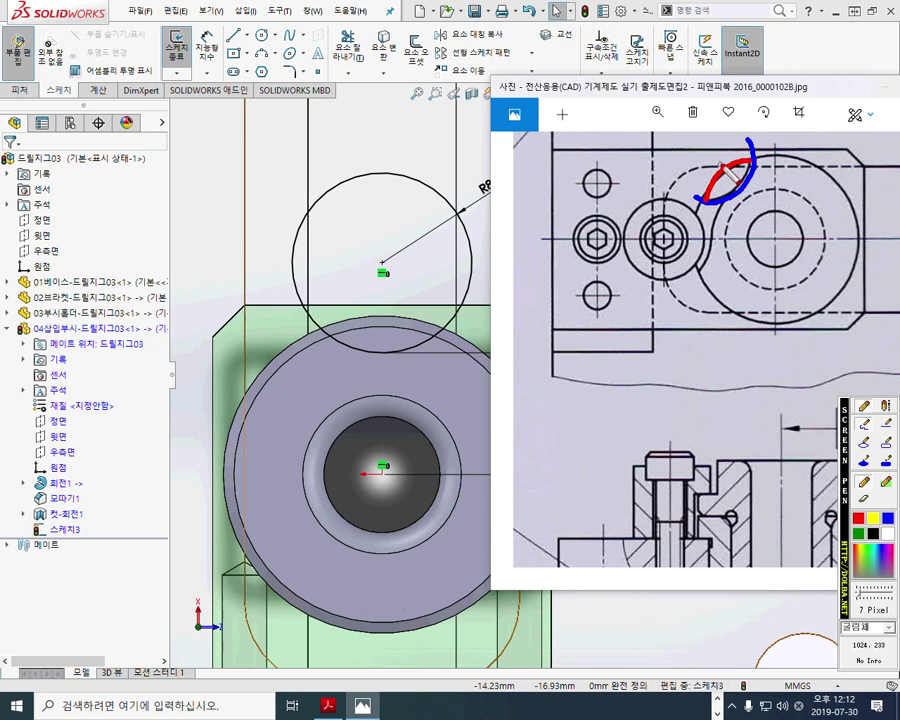
pyautogui.press('Escape')
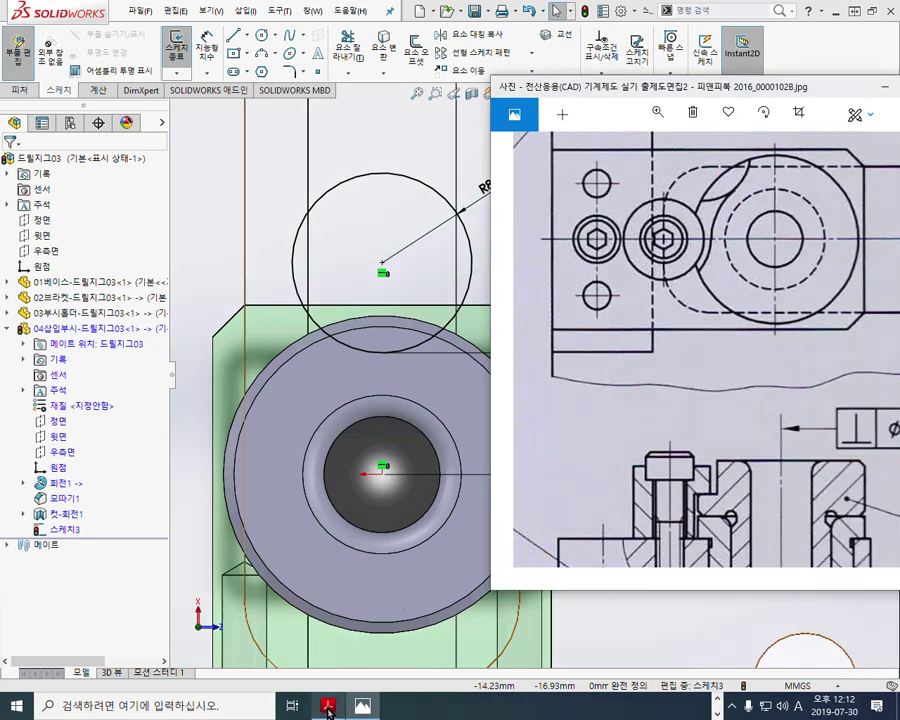
# Step: In the KS standard PDF, trace the notch arc of radius r on the bushing diagram and clear the markup
pyautogui.click(329, 706)
pyautogui.press('F12')
pyautogui.moveTo(616, 354)
pyautogui.mouseDown()
pyautogui.moveTo(604, 361)
pyautogui.moveTo(619, 411)
pyautogui.mouseUp()
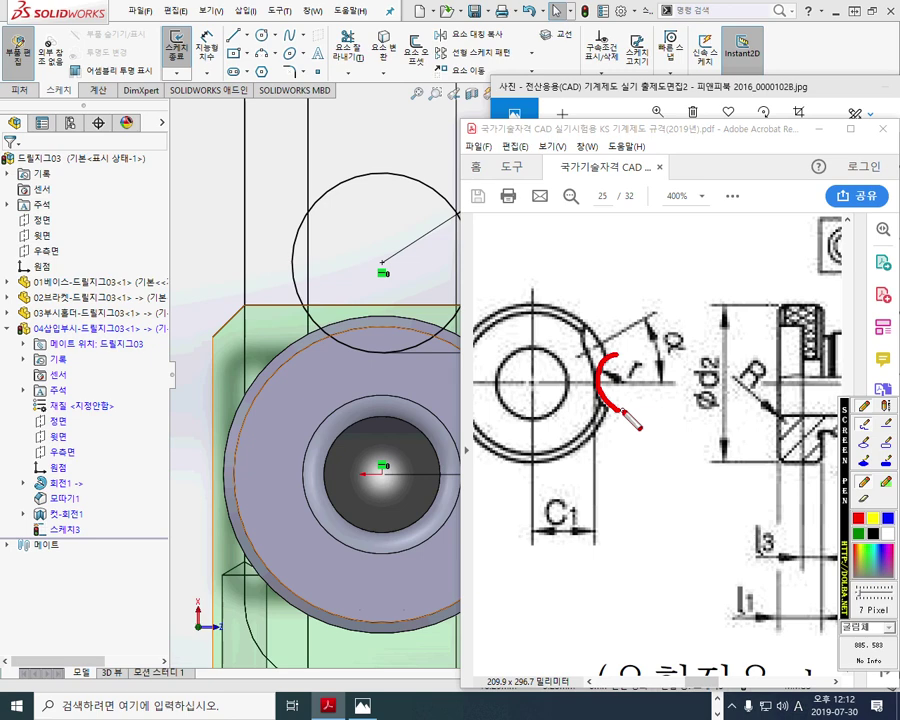
pyautogui.press('F12')
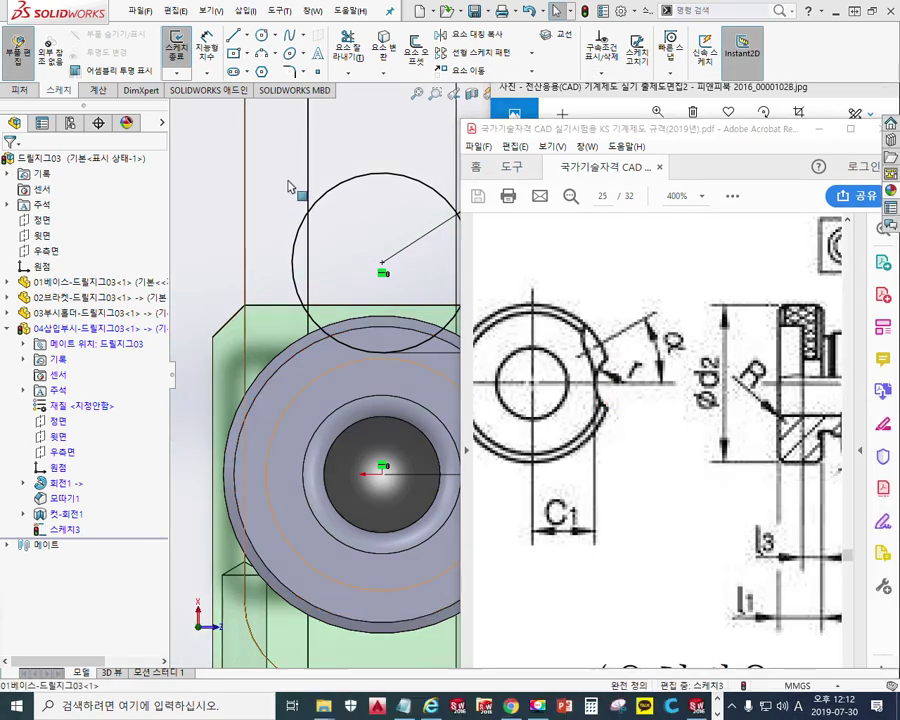
# Step: Back in SOLIDWORKS, cut-extrude the R8.5 circle through the bushing head with the Up To Next (다음까지) end condition
pyautogui.click(271, 174)
pyautogui.click(657, 287)
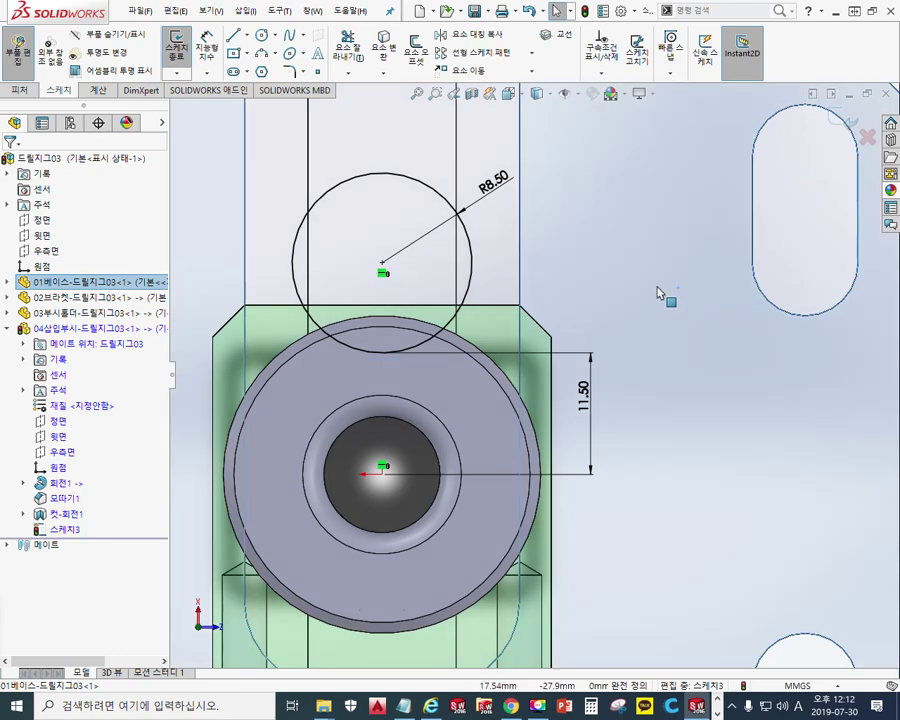
pyautogui.click(771, 223)
pyautogui.press('s')
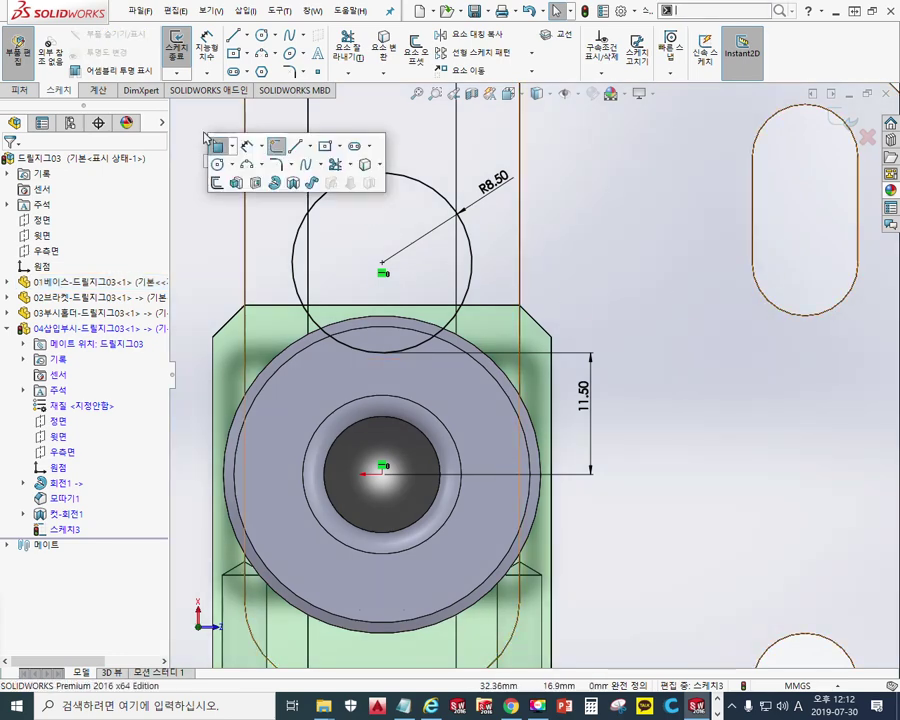
pyautogui.click(254, 184)
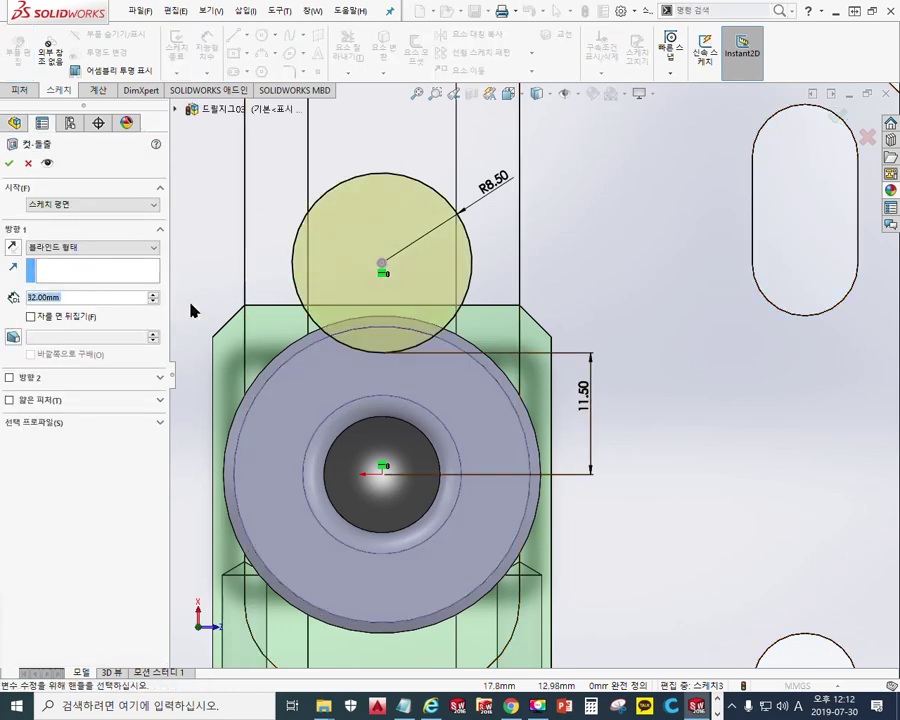
pyautogui.click(90, 247)
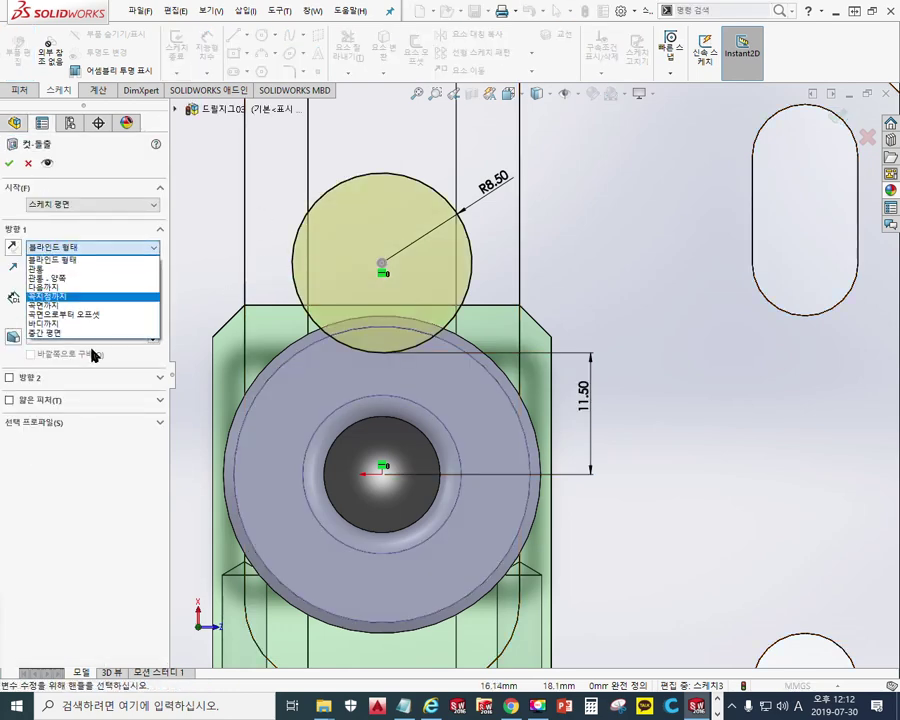
pyautogui.click(66, 287)
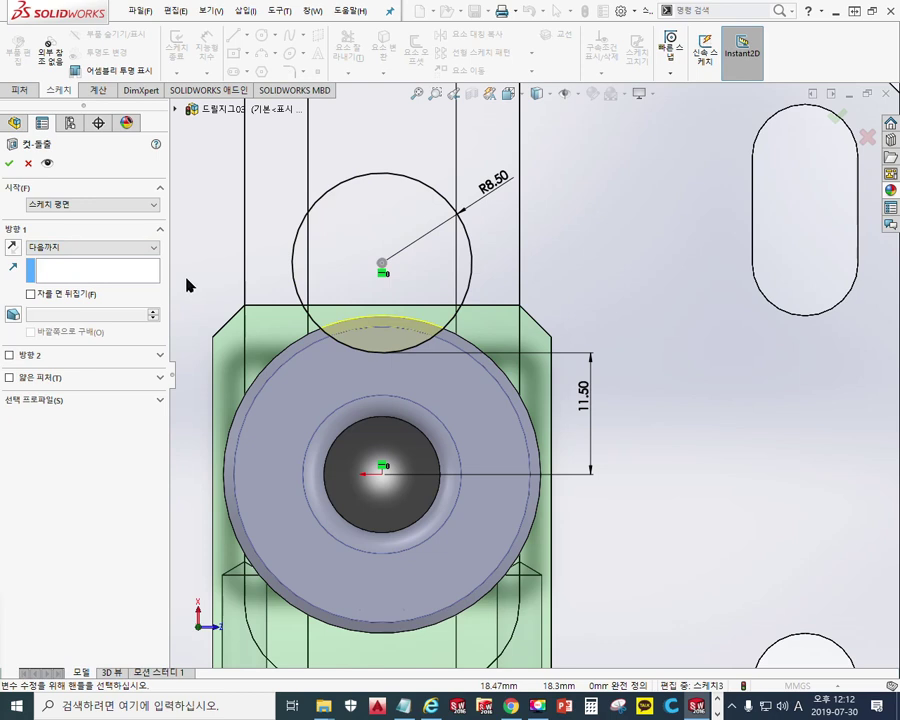
pyautogui.click(12, 163)
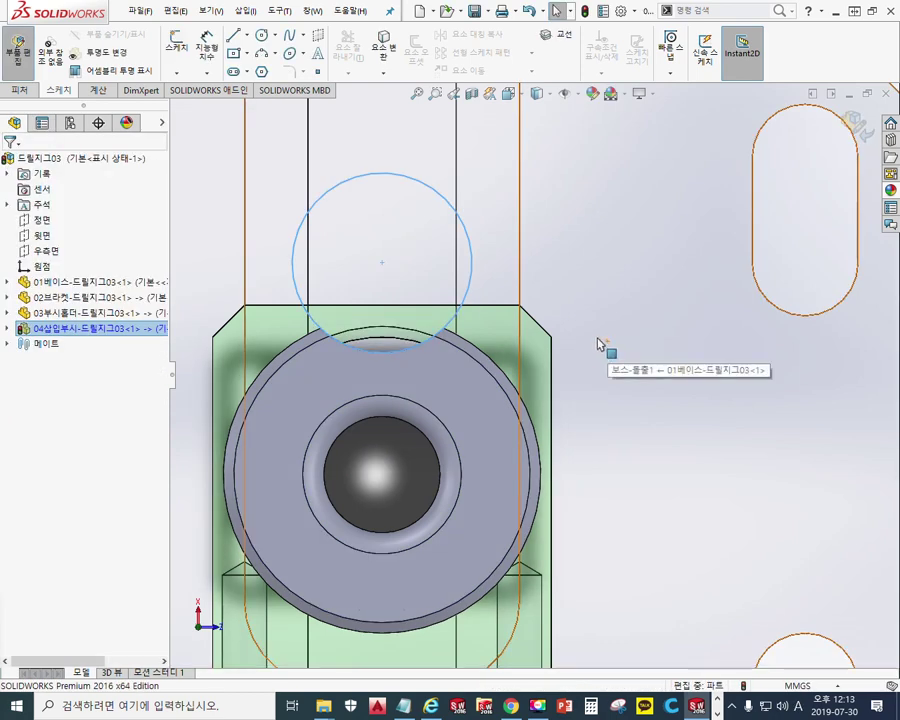
# Step: Mark the cut-away rim of the bushing head with the screen pen, clear the markup, and deselect the cut
pyautogui.press('F12')
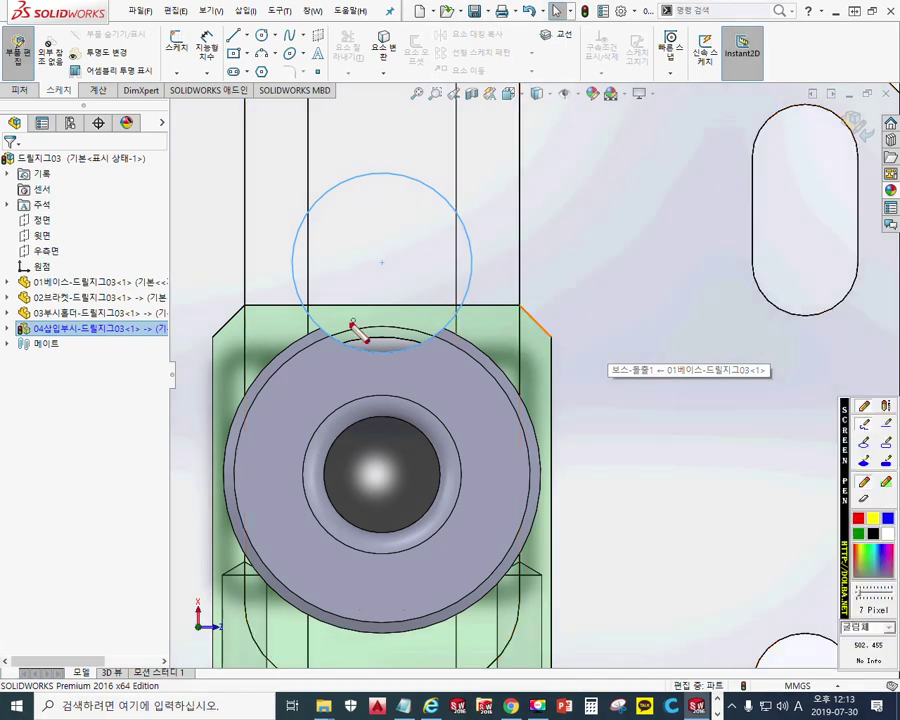
pyautogui.moveTo(326, 324)
pyautogui.mouseDown()
pyautogui.moveTo(375, 314)
pyautogui.moveTo(438, 328)
pyautogui.mouseUp()
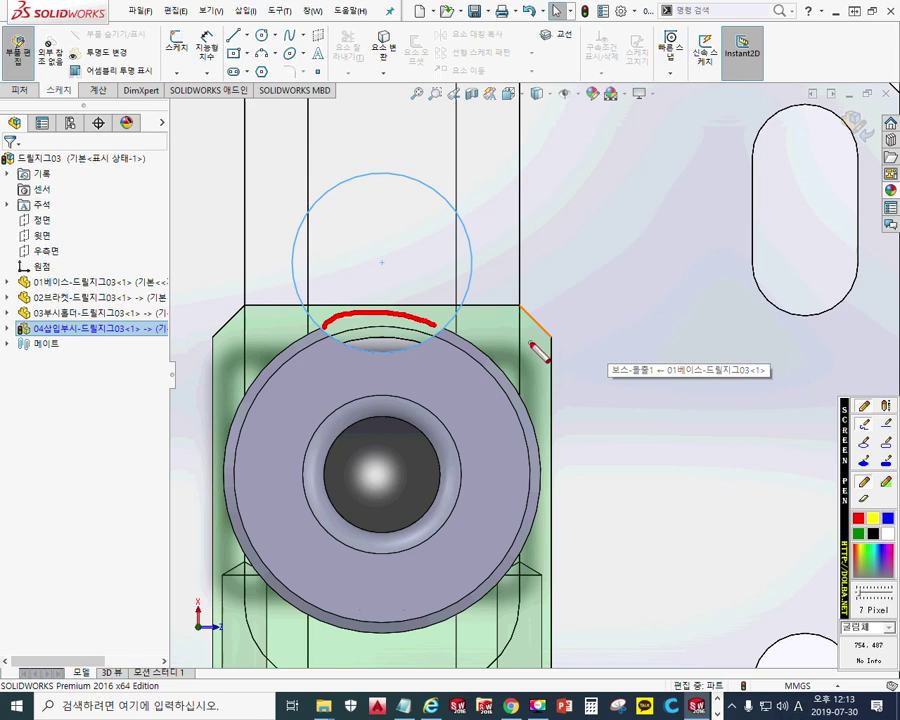
pyautogui.press('Escape')
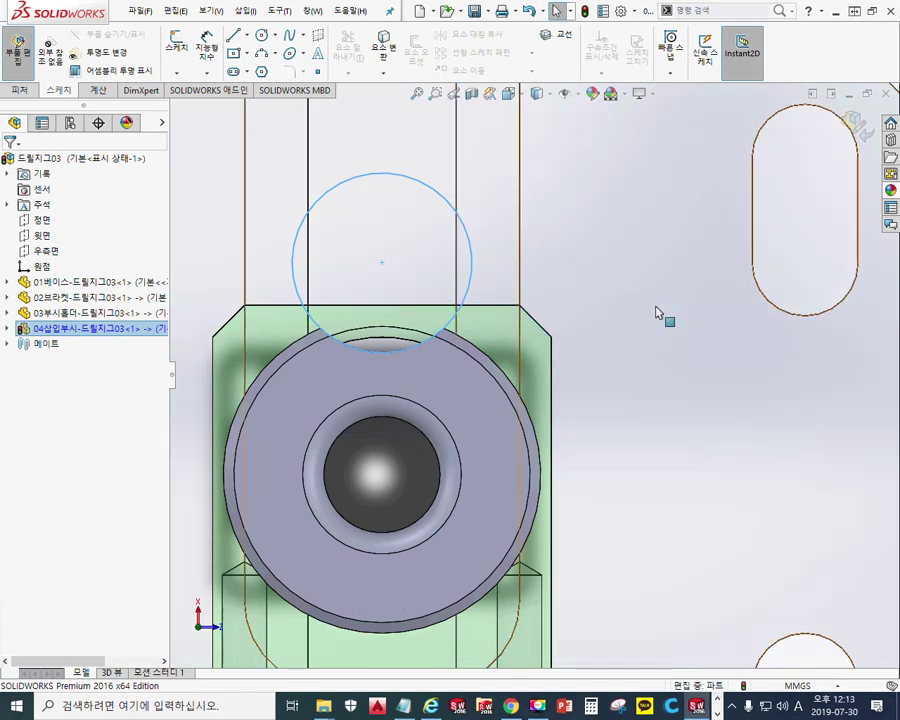
pyautogui.click(784, 229)
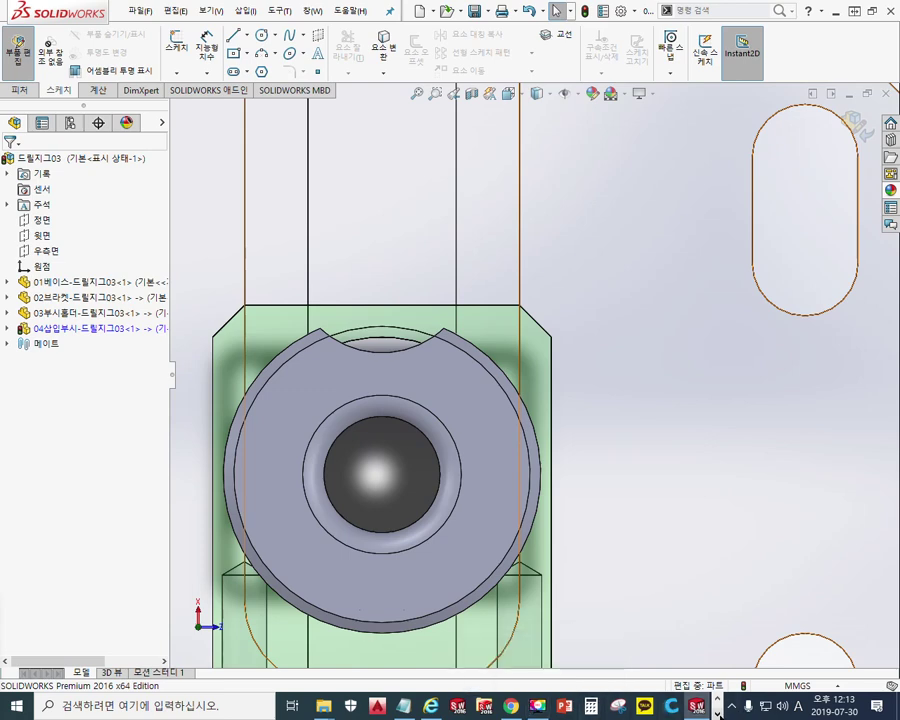
# Step: In the KS standard PDF's notch bushing table, look up the l3 column, circle the value 4, and clear the markup
pyautogui.click(718, 714)
pyautogui.click(330, 706)
pyautogui.keyDown('ctrl'); pyautogui.scroll(-5, 743, 449); pyautogui.keyUp('ctrl')
pyautogui.moveTo(690, 683); pyautogui.dragTo(758, 684)
pyautogui.scroll(-3, 757, 578)
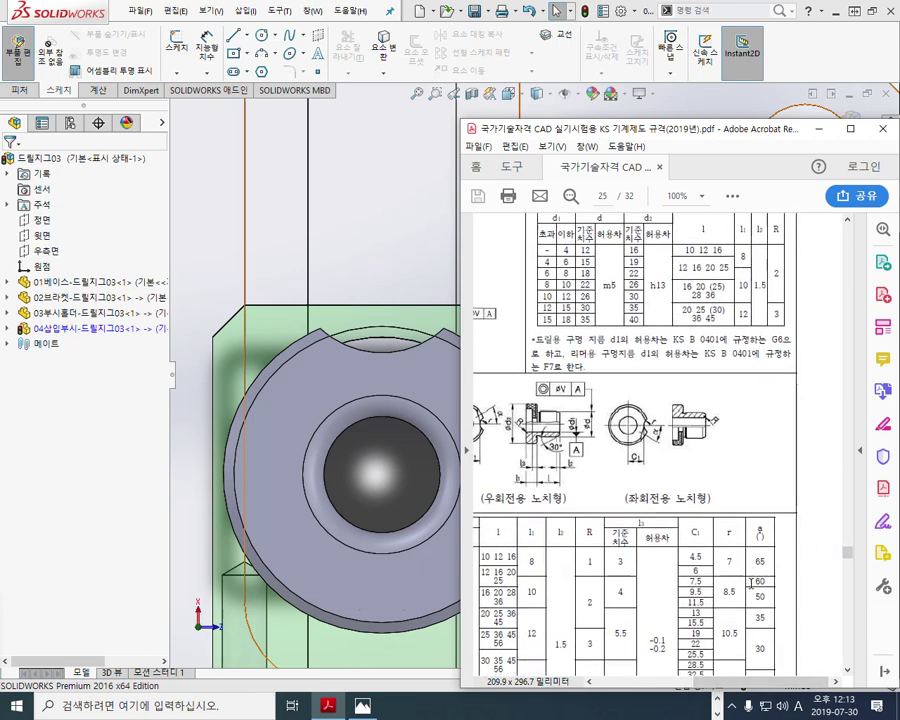
pyautogui.keyDown('ctrl'); pyautogui.scroll(1, 630, 575); pyautogui.keyUp('ctrl')
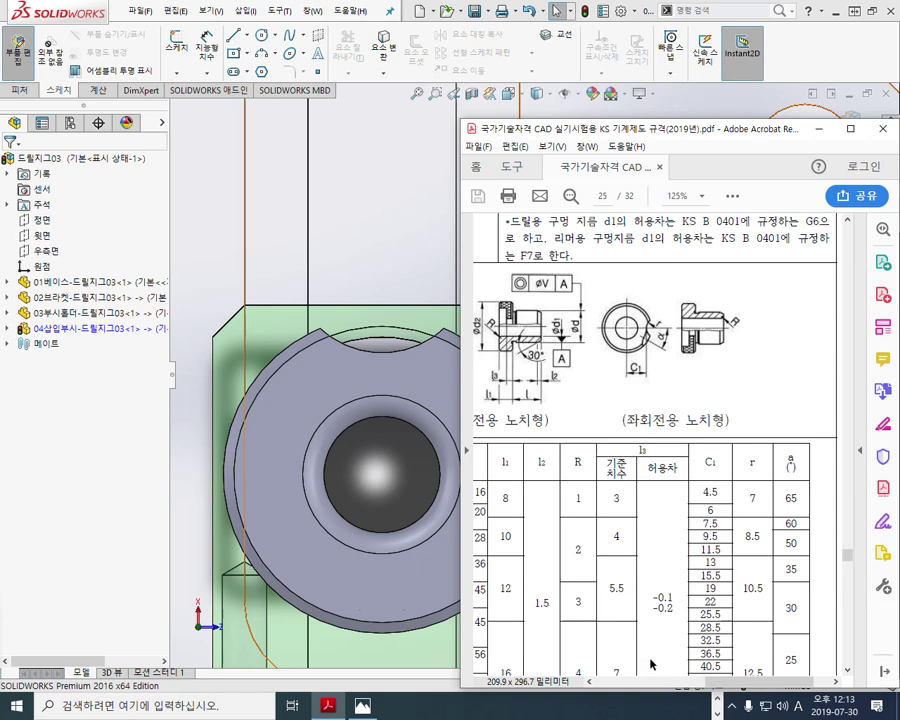
pyautogui.moveTo(728, 688); pyautogui.dragTo(710, 690)
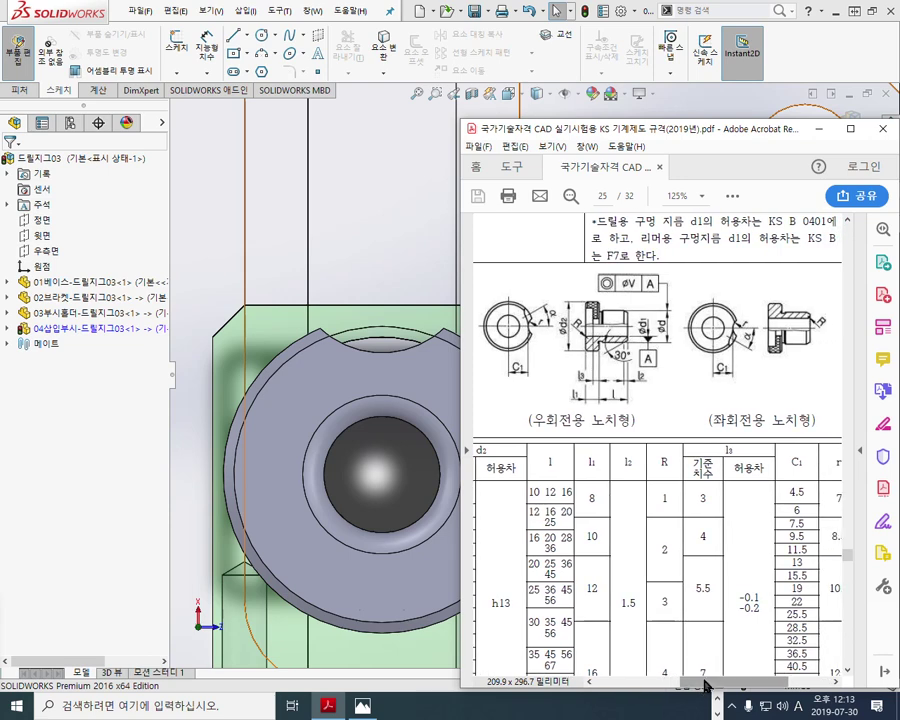
pyautogui.moveTo(708, 546)
pyautogui.mouseDown()
pyautogui.moveTo(714, 568)
pyautogui.moveTo(704, 514)
pyautogui.mouseUp()
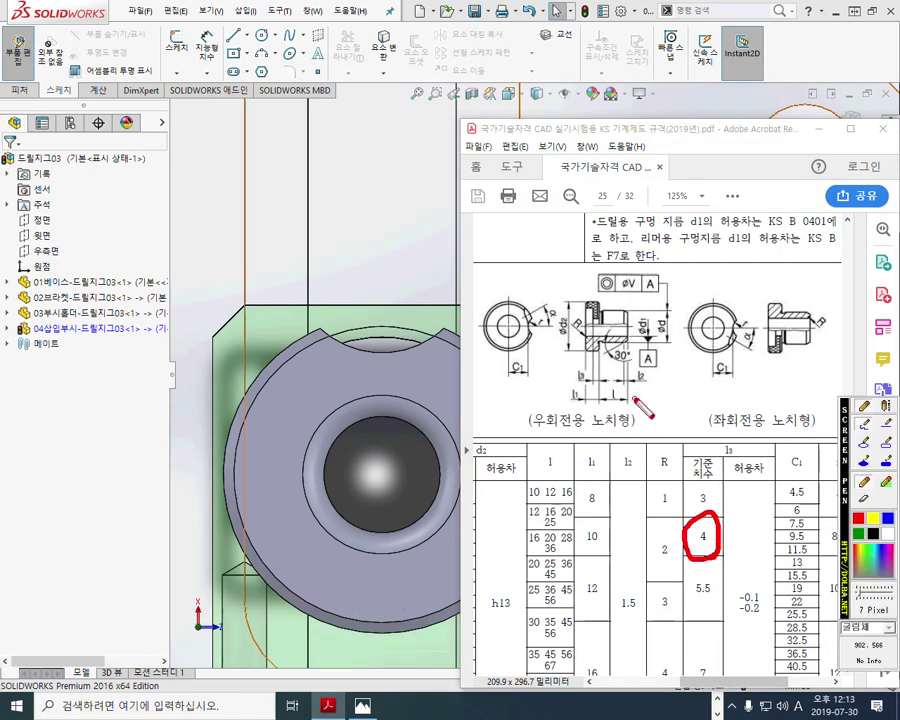
pyautogui.press('Escape')
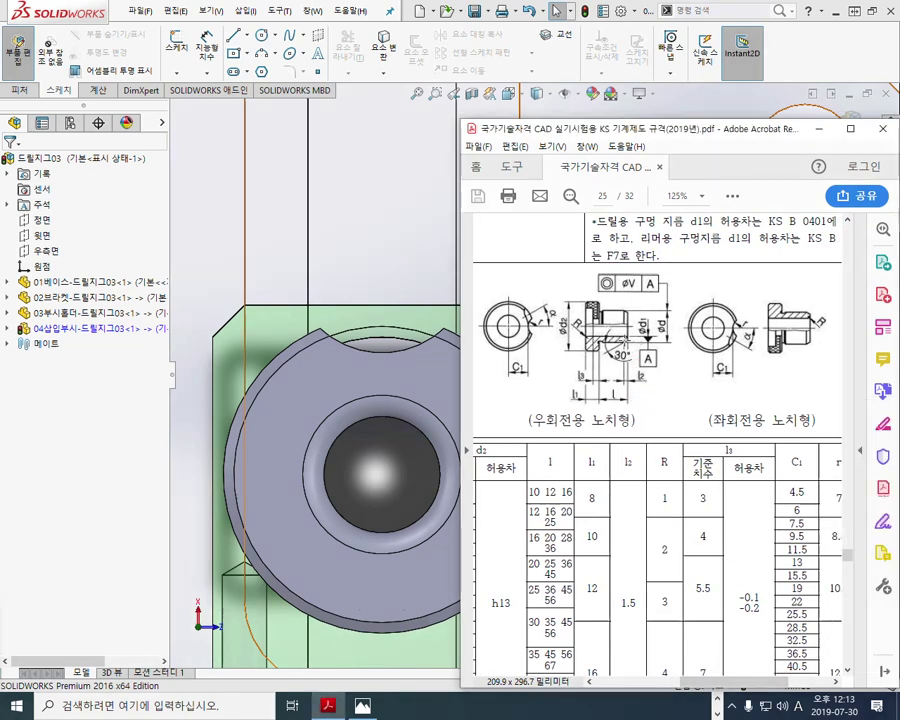
# Step: Mark the l3 extent on the bushing's enlarged side view, write l3=4 beside it, and clear the markup
pyautogui.keyDown('ctrl'); pyautogui.scroll(3, 596, 337); pyautogui.keyUp('ctrl')
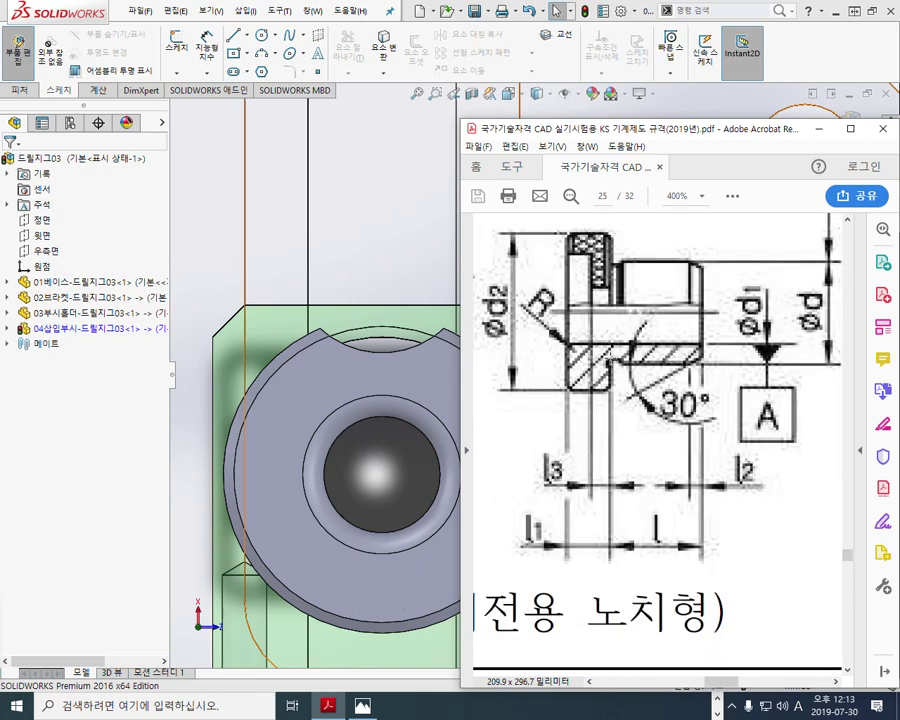
pyautogui.moveTo(590, 256)
pyautogui.mouseDown()
pyautogui.moveTo(606, 283)
pyautogui.moveTo(592, 300)
pyautogui.moveTo(594, 348)
pyautogui.moveTo(610, 290)
pyautogui.moveTo(627, 371)
pyautogui.mouseUp()
pyautogui.moveTo(517, 484)
pyautogui.mouseDown()
pyautogui.moveTo(530, 456)
pyautogui.moveTo(550, 490)
pyautogui.moveTo(581, 447)
pyautogui.moveTo(585, 460)
pyautogui.moveTo(622, 468)
pyautogui.moveTo(608, 487)
pyautogui.mouseUp()
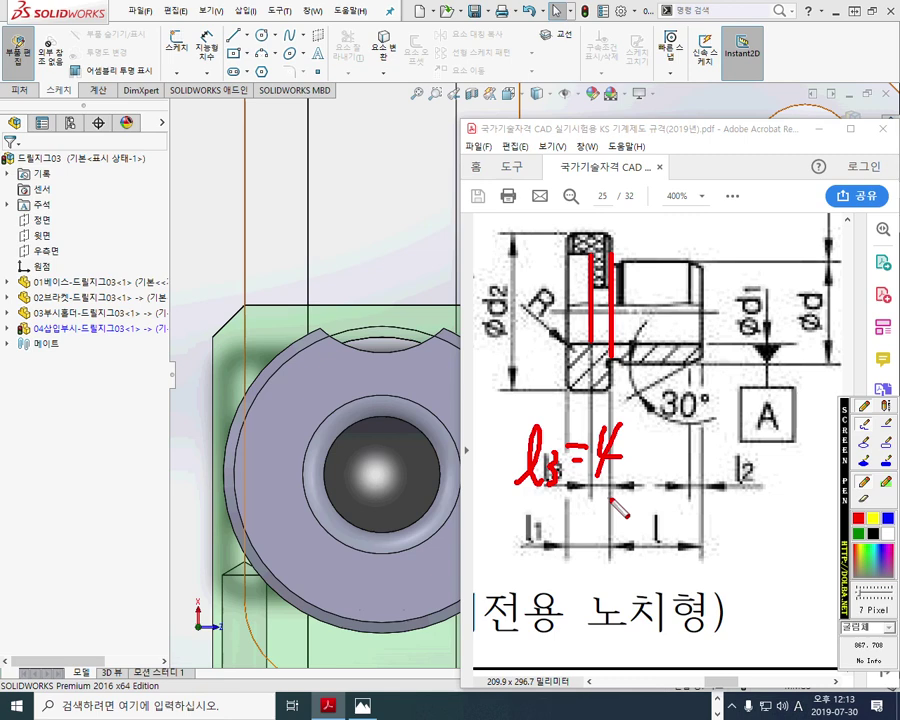
pyautogui.press('Escape')
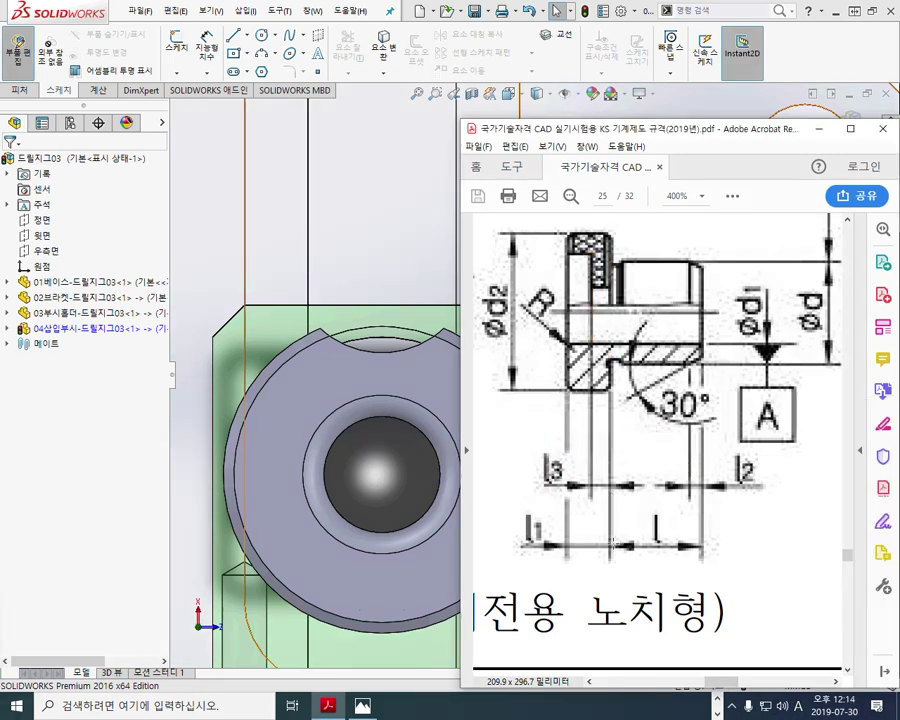
# Step: Trace the angled notch arc on the front view, mark its thickness of 4 on the side view, and clear the markup
pyautogui.moveTo(724, 690); pyautogui.dragTo(705, 685)
pyautogui.press('F12')
pyautogui.moveTo(554, 241); pyautogui.dragTo(554, 310)
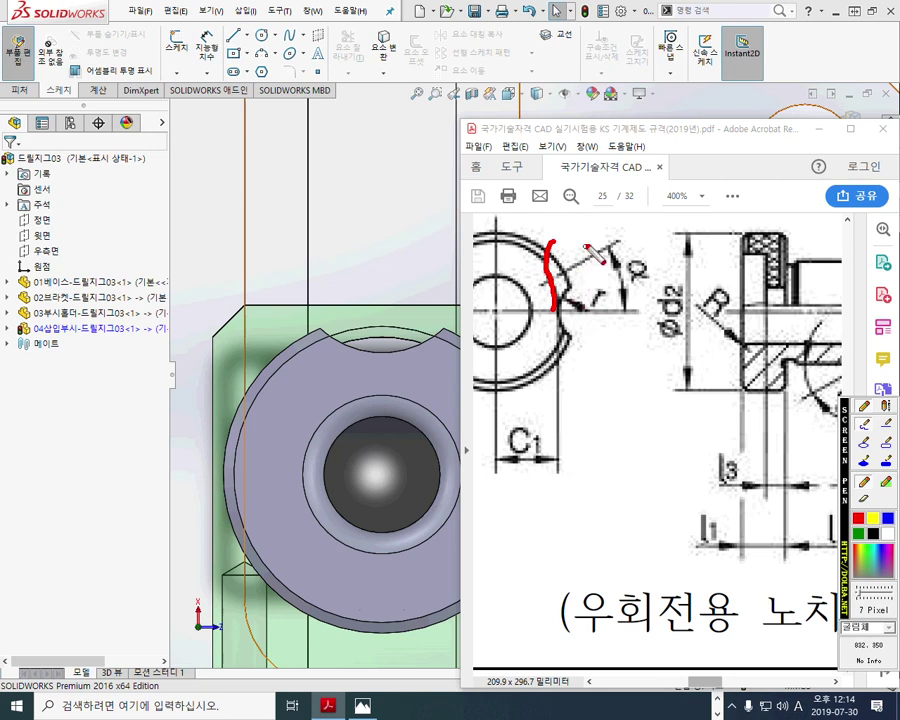
pyautogui.moveTo(767, 280); pyautogui.dragTo(767, 343)
pyautogui.moveTo(787, 282); pyautogui.dragTo(787, 343)
pyautogui.moveTo(753, 300)
pyautogui.mouseDown()
pyautogui.moveTo(804, 306)
pyautogui.moveTo(757, 314)
pyautogui.mouseUp()
pyautogui.moveTo(813, 274)
pyautogui.mouseDown()
pyautogui.moveTo(832, 305)
pyautogui.moveTo(815, 323)
pyautogui.mouseUp()
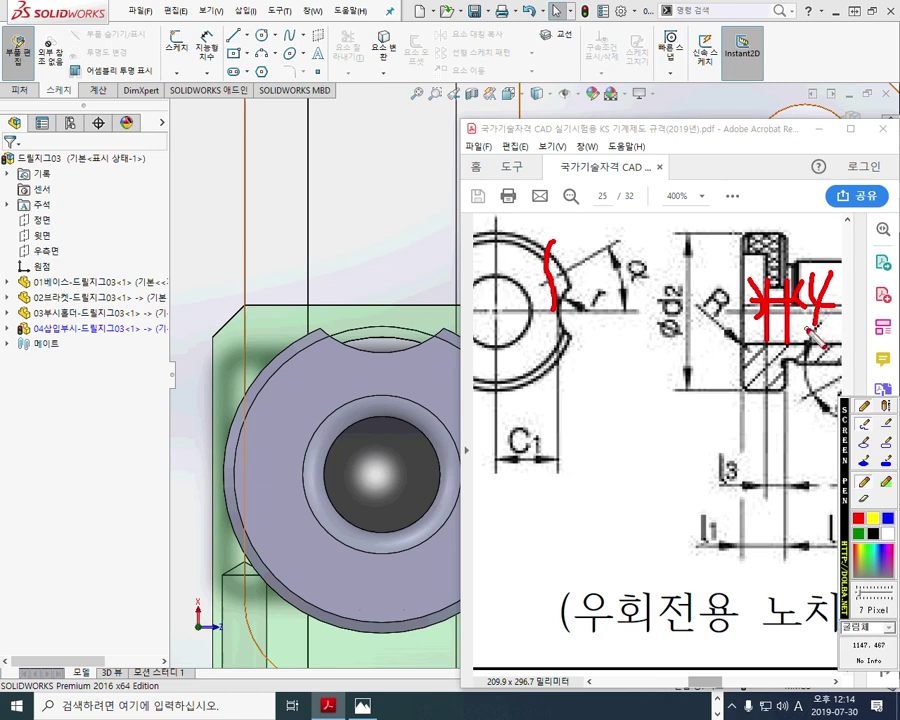
pyautogui.press('Escape')
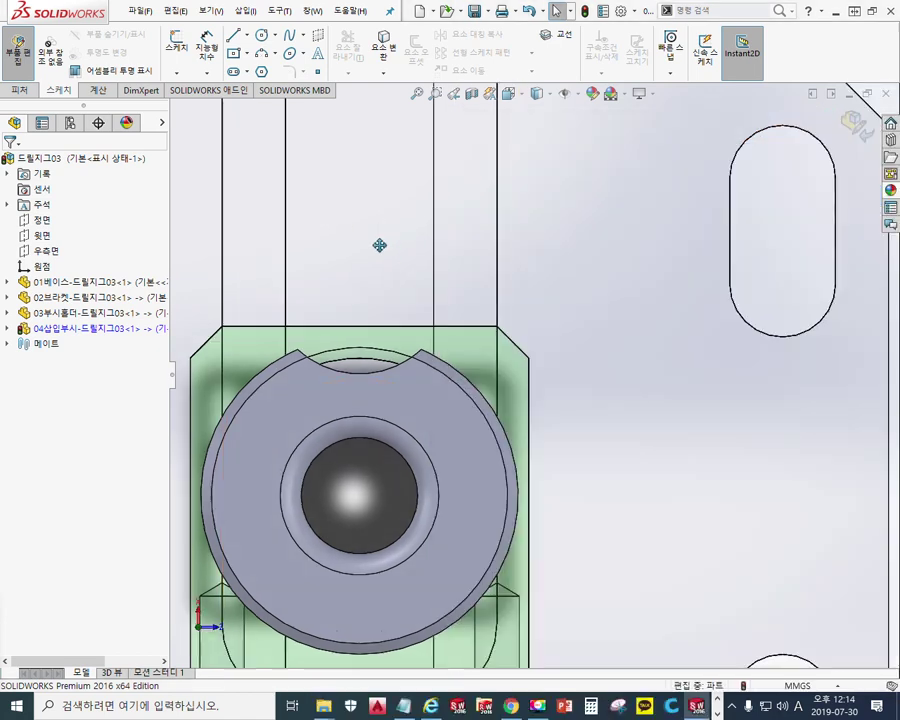
# Step: Orbit to an angled view of the bushing head and mark the area to cut and the cut direction with the screen pen
pyautogui.keyDown('ctrl'); pyautogui.moveTo(467, 244); pyautogui.dragTo(480, 201, button='middle'); pyautogui.keyUp('ctrl')
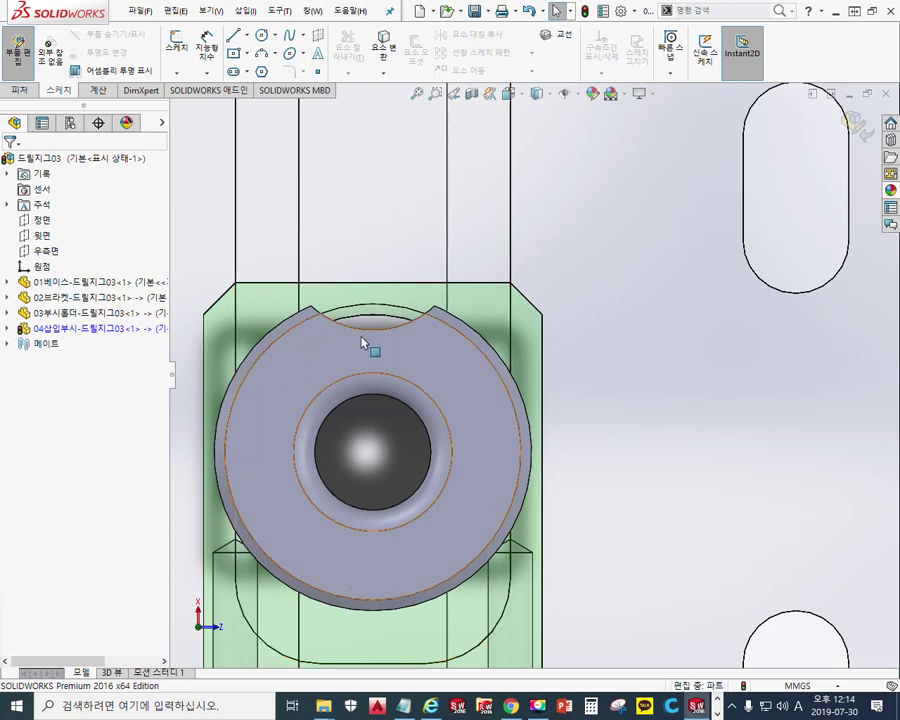
pyautogui.keyDown('ctrl'); pyautogui.moveTo(390, 332); pyautogui.dragTo(452, 312, button='middle'); pyautogui.keyUp('ctrl')
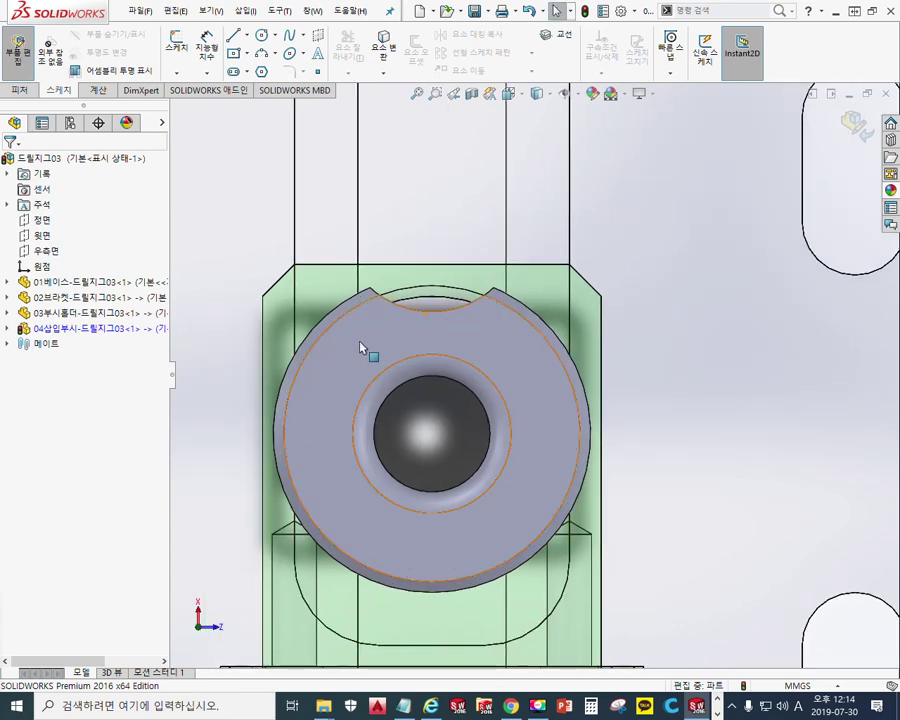
pyautogui.moveTo(446, 311); pyautogui.dragTo(566, 313, button='middle')
pyautogui.keyDown('ctrl'); pyautogui.moveTo(440, 436); pyautogui.dragTo(500, 303, button='middle'); pyautogui.keyUp('ctrl')
pyautogui.press('F2')
pyautogui.moveTo(301, 318); pyautogui.dragTo(290, 379)
pyautogui.moveTo(330, 322); pyautogui.dragTo(318, 371)
pyautogui.moveTo(346, 333)
pyautogui.mouseDown()
pyautogui.moveTo(345, 366)
pyautogui.moveTo(382, 365)
pyautogui.mouseUp()
pyautogui.moveTo(267, 310); pyautogui.dragTo(424, 360)
pyautogui.moveTo(328, 350)
pyautogui.mouseDown()
pyautogui.moveTo(337, 272)
pyautogui.moveTo(349, 288)
pyautogui.mouseUp()
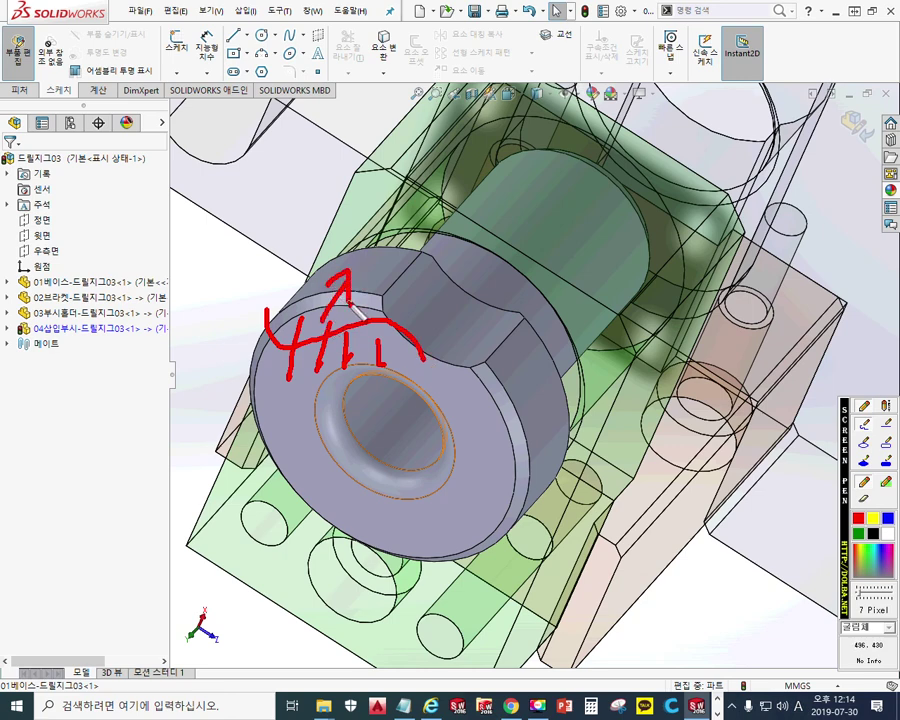
# Step: Mark the bushing head's length with the screen pen and write l=10 beside it
pyautogui.moveTo(500, 470); pyautogui.dragTo(560, 512)
pyautogui.moveTo(557, 405); pyautogui.dragTo(620, 460)
pyautogui.moveTo(565, 509); pyautogui.dragTo(610, 444)
pyautogui.moveTo(595, 530)
pyautogui.mouseDown()
pyautogui.moveTo(615, 464)
pyautogui.moveTo(627, 521)
pyautogui.moveTo(662, 479)
pyautogui.moveTo(662, 495)
pyautogui.moveTo(685, 517)
pyautogui.mouseUp()
pyautogui.moveTo(715, 473); pyautogui.dragTo(711, 467)
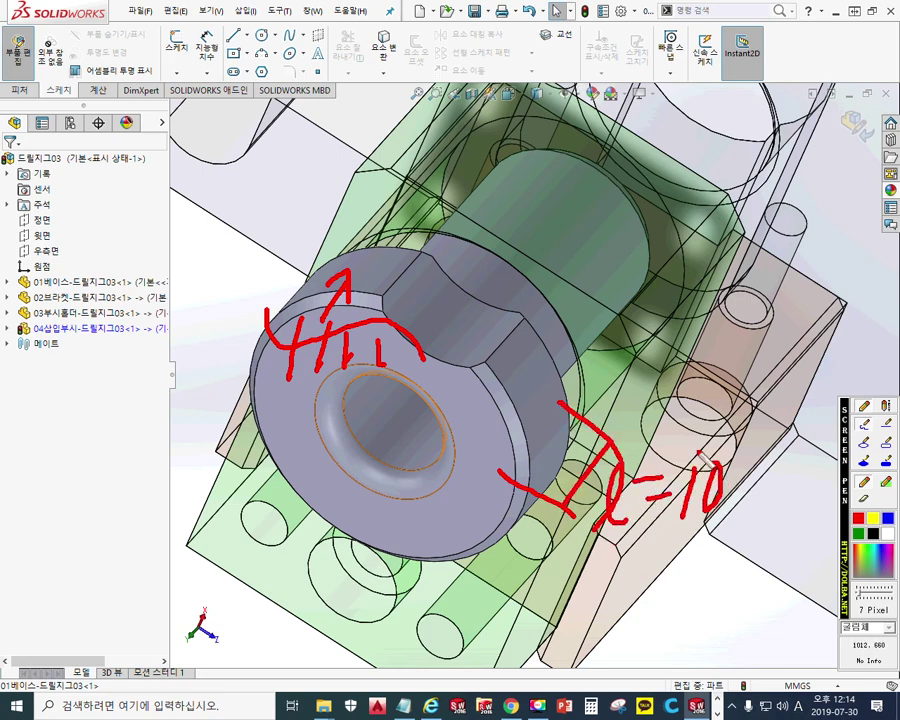
# Step: Mark the 4 thickness beside the notch, write 6 as the cut depth, and clear the markup
pyautogui.moveTo(488, 340); pyautogui.dragTo(546, 383)
pyautogui.moveTo(525, 309)
pyautogui.mouseDown()
pyautogui.moveTo(556, 348)
pyautogui.moveTo(582, 301)
pyautogui.moveTo(549, 331)
pyautogui.moveTo(557, 336)
pyautogui.mouseUp()
pyautogui.moveTo(507, 360); pyautogui.dragTo(516, 383)
pyautogui.moveTo(601, 278)
pyautogui.mouseDown()
pyautogui.moveTo(609, 318)
pyautogui.moveTo(593, 322)
pyautogui.mouseUp()
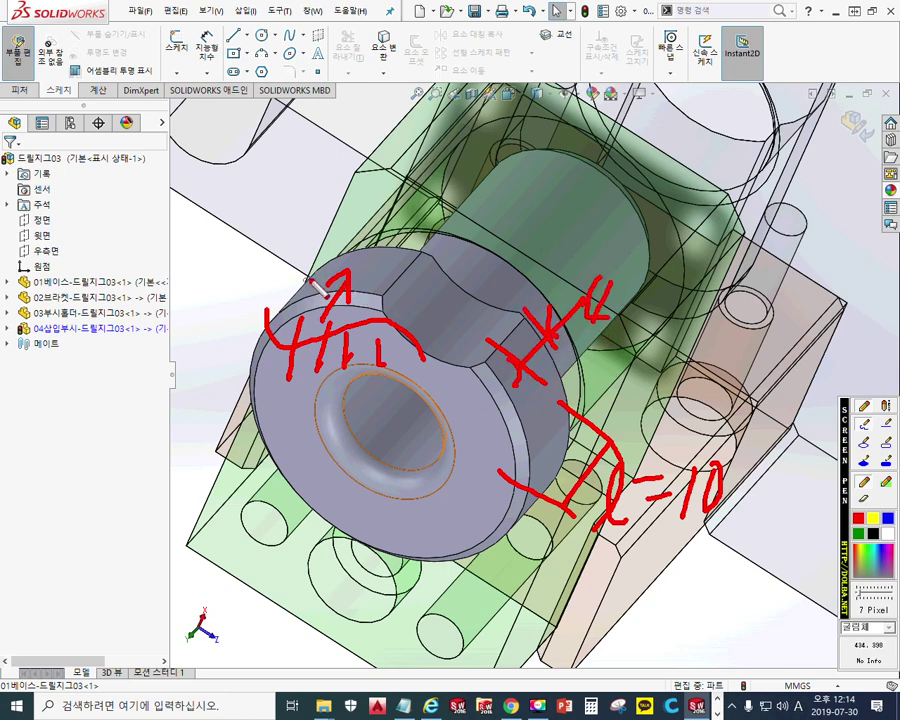
pyautogui.moveTo(286, 228)
pyautogui.mouseDown()
pyautogui.moveTo(268, 237)
pyautogui.moveTo(272, 282)
pyautogui.mouseUp()
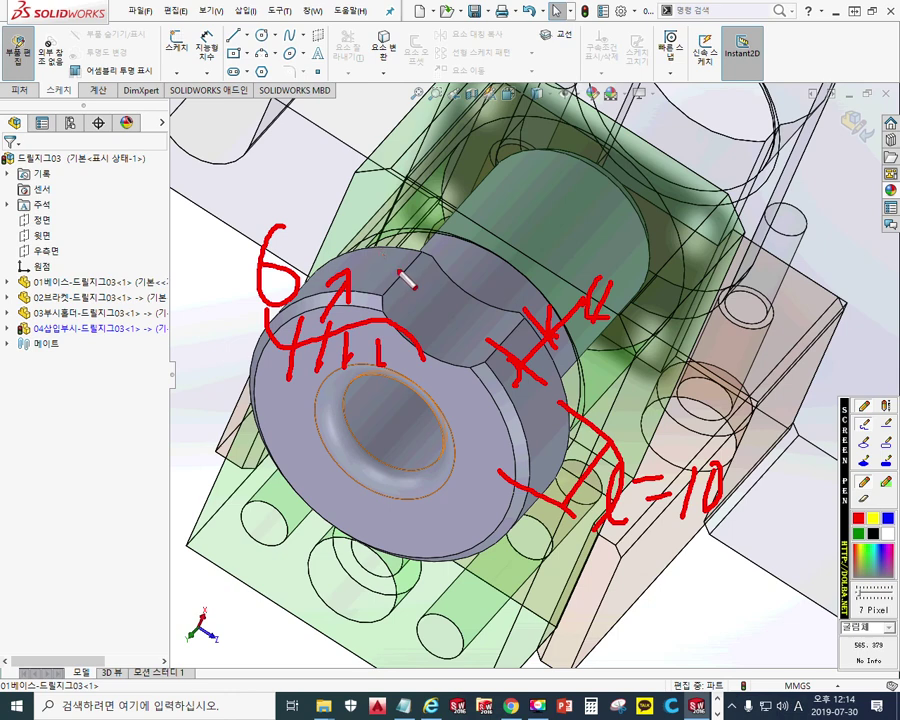
pyautogui.press('Escape')
# Step: Start a new sketch on the annular front face of the bushing head
pyautogui.click(345, 340)
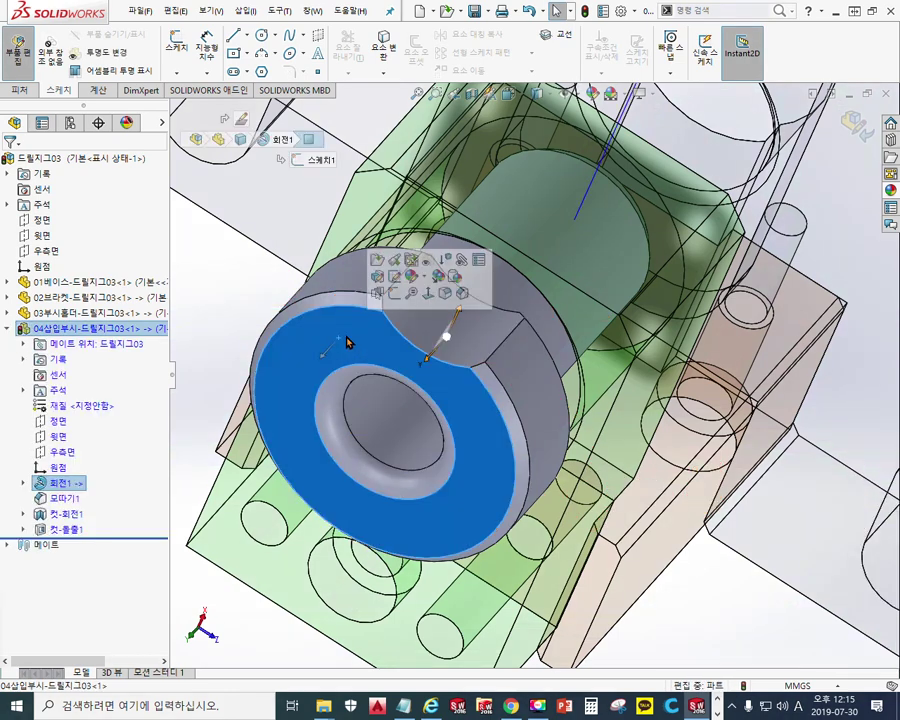
pyautogui.click(393, 294)
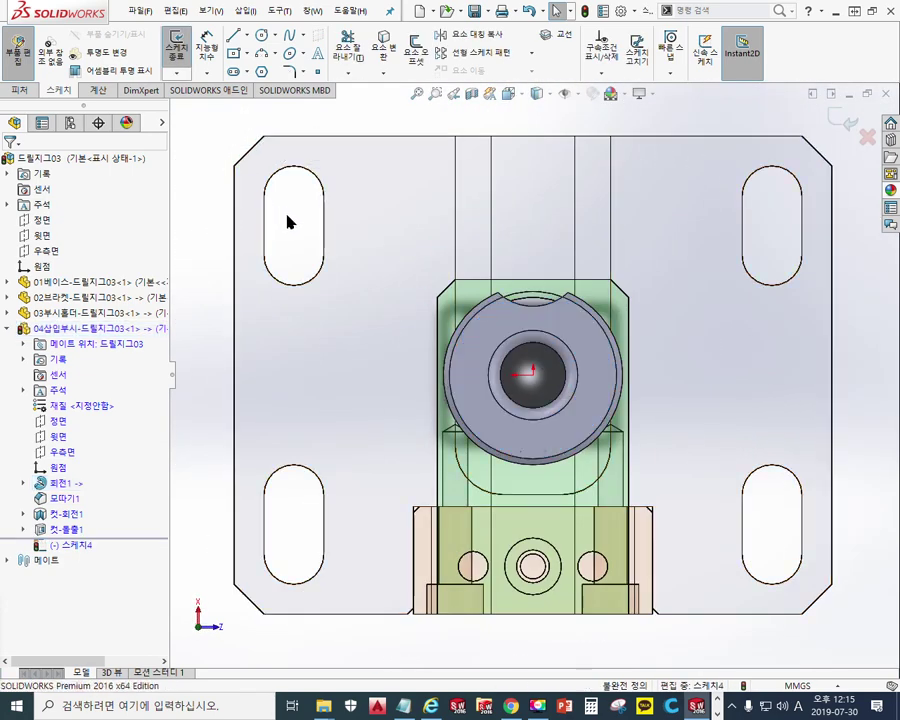
pyautogui.scroll(-4, 518, 305)
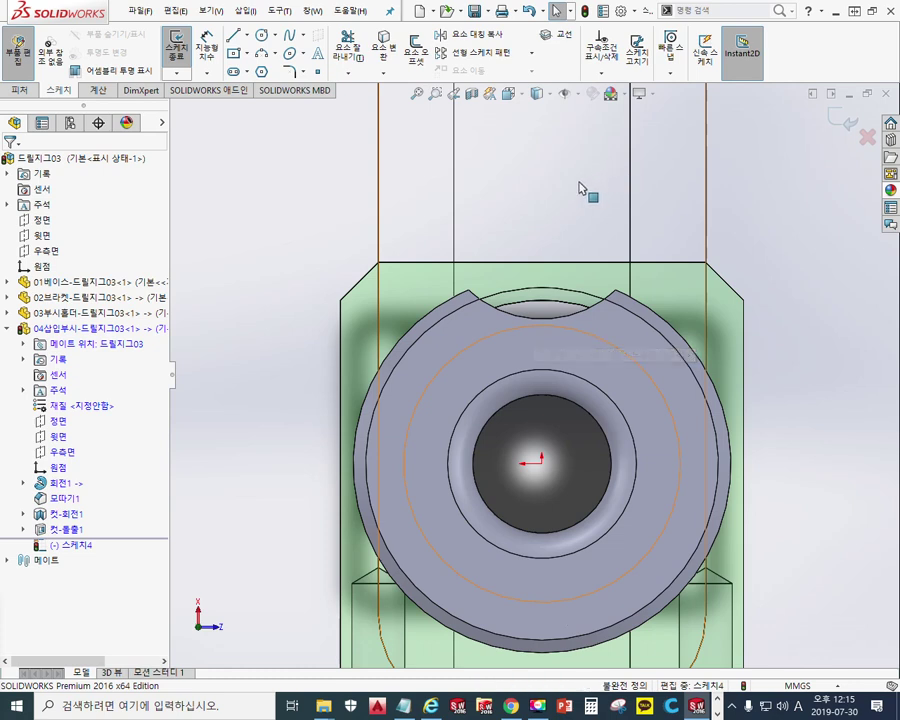
# Step: Draw a vertical and an angled guide line from the bushing centre with the screen pen, and clear the markup
pyautogui.press('F9')
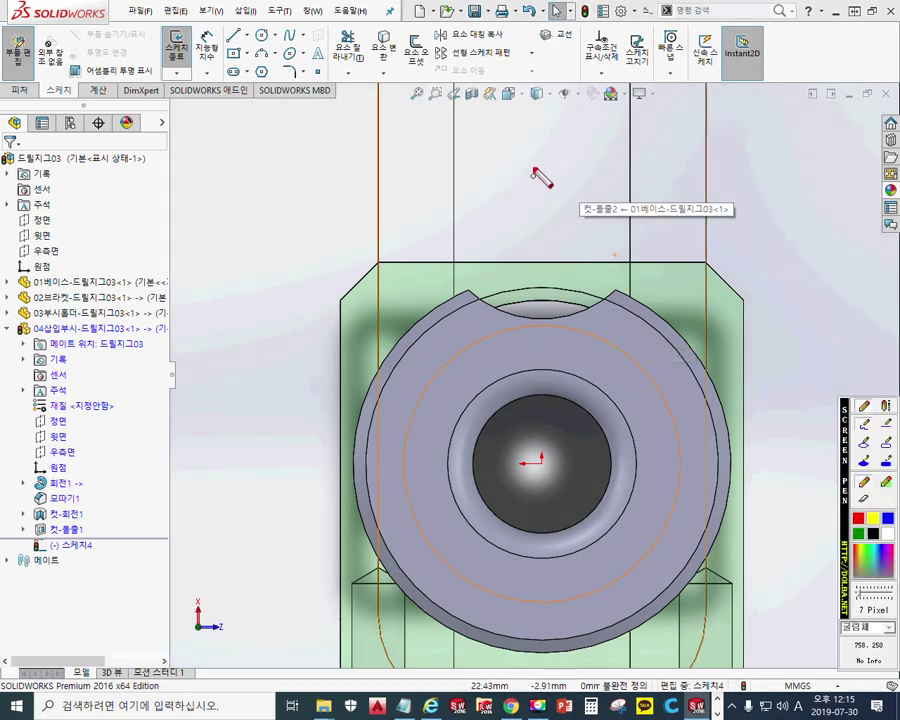
pyautogui.moveTo(539, 123)
pyautogui.mouseDown()
pyautogui.moveTo(541, 450)
pyautogui.moveTo(326, 240)
pyautogui.mouseUp()
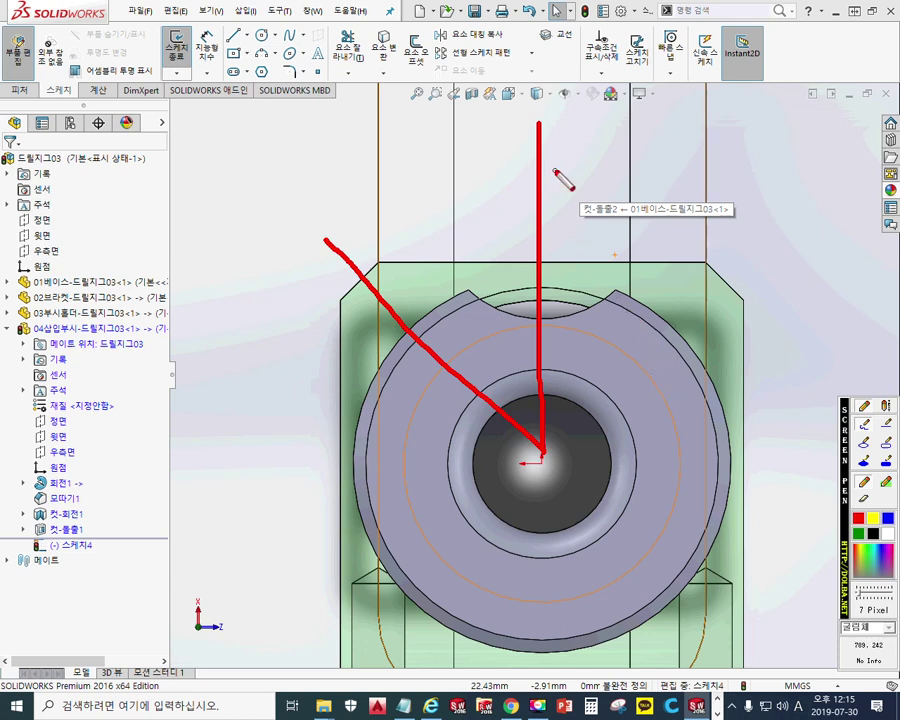
pyautogui.press('Escape')
# Step: Mark two guide lines meeting away from the bushing centre, circle their shared point and the bushing part's origin, and clear the markup
pyautogui.press('F12')
pyautogui.moveTo(573, 117); pyautogui.dragTo(589, 367)
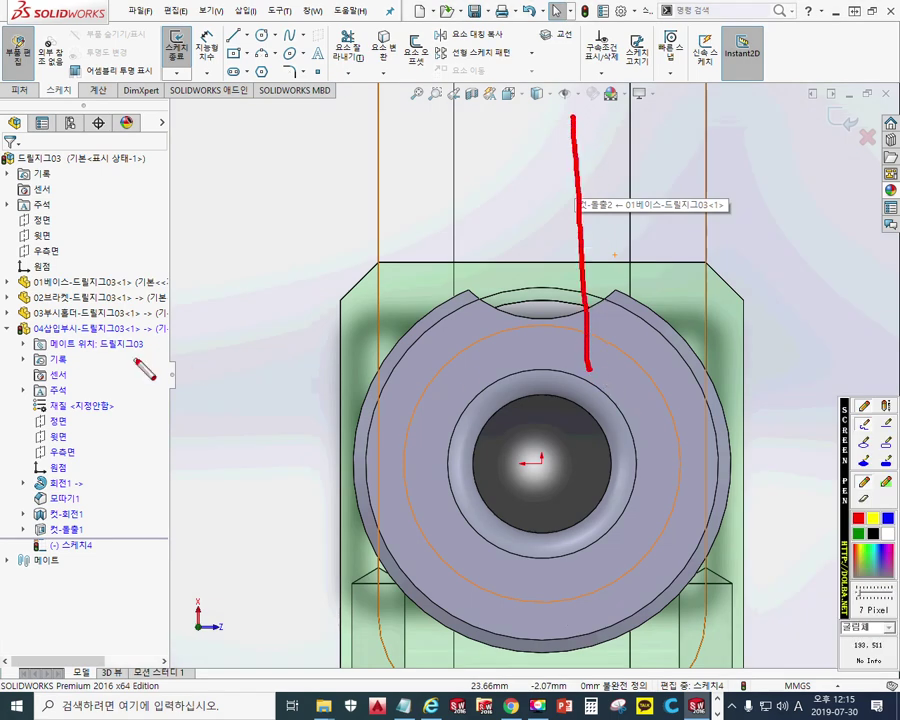
pyautogui.moveTo(73, 458)
pyautogui.mouseDown()
pyautogui.moveTo(78, 470)
pyautogui.moveTo(74, 458)
pyautogui.mouseUp()
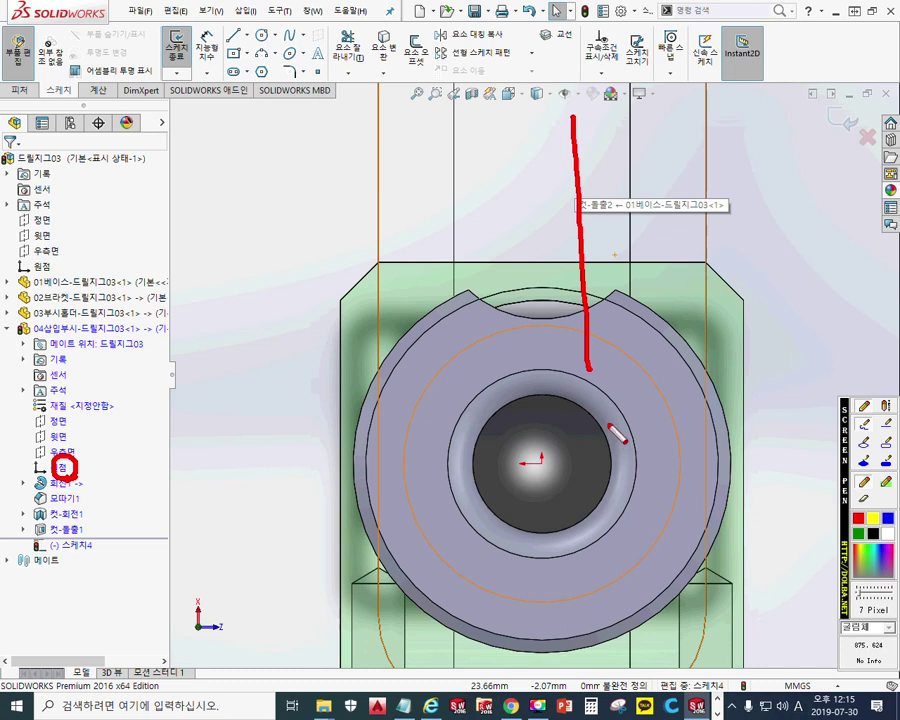
pyautogui.moveTo(589, 367); pyautogui.dragTo(596, 374)
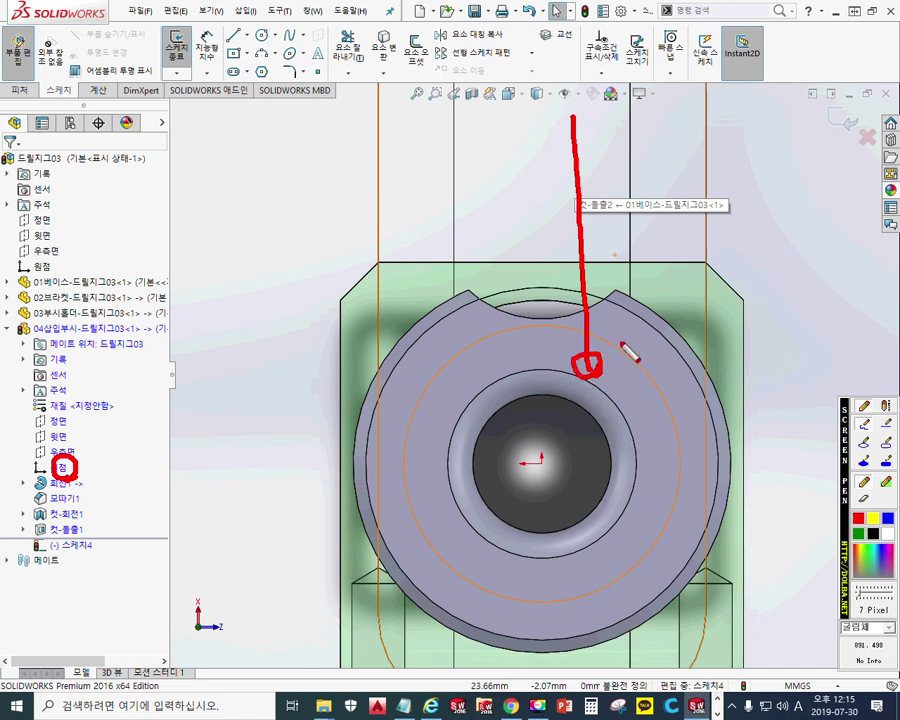
pyautogui.moveTo(583, 366); pyautogui.dragTo(390, 187)
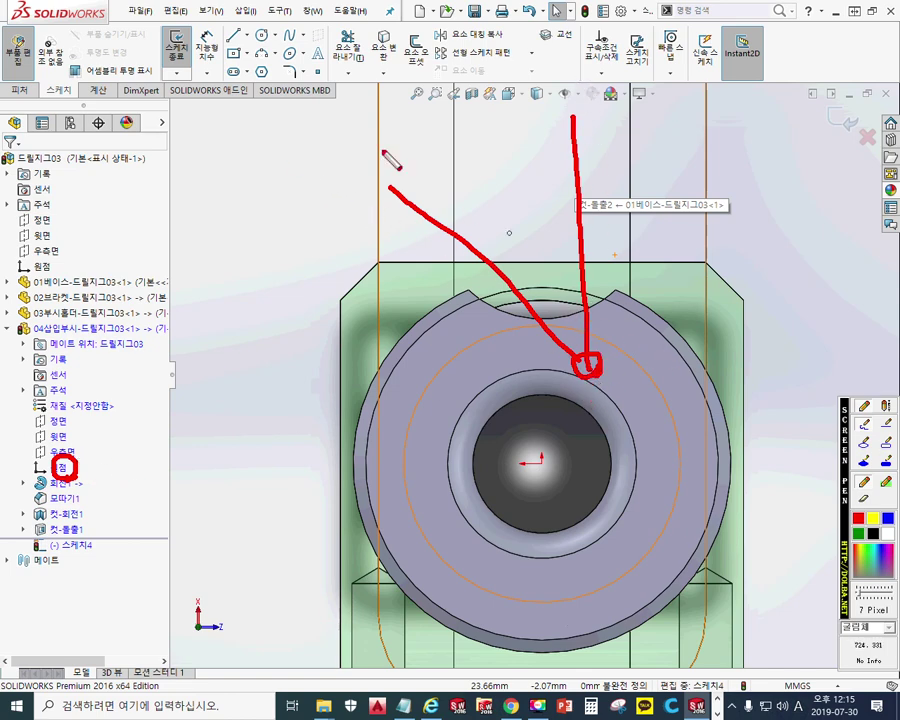
pyautogui.press('Escape')
# Step: Sketch a vertical centerline offset from the bushing centre and a second slanted centerline starting at its lower end
pyautogui.keyDown('ctrl'); pyautogui.moveTo(582, 247); pyautogui.dragTo(515, 257, button='middle'); pyautogui.keyUp('ctrl')
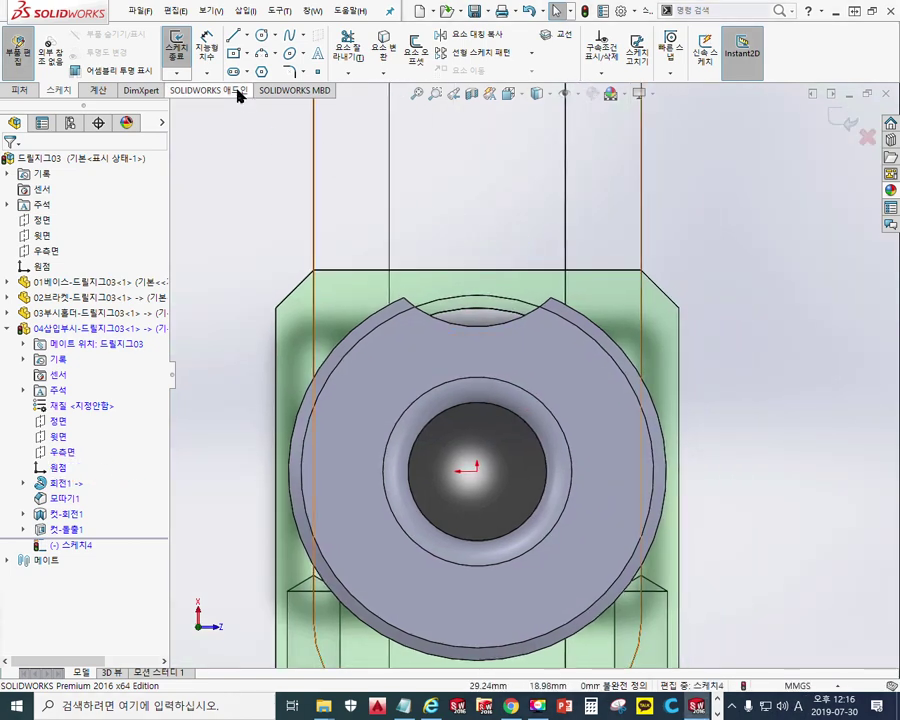
pyautogui.click(248, 36)
pyautogui.click(262, 70)
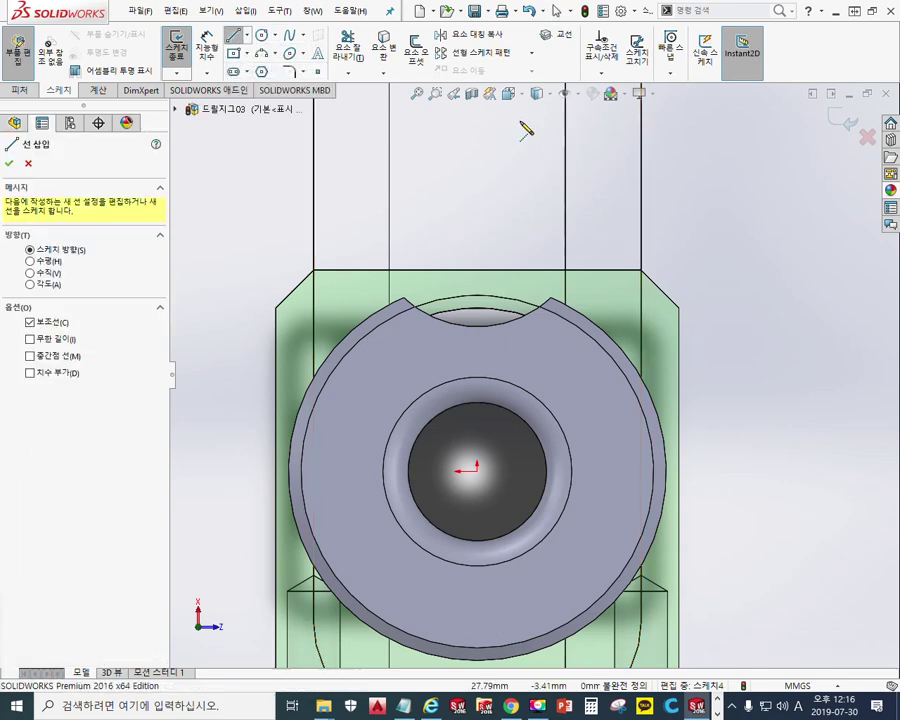
pyautogui.click(520, 121)
pyautogui.click(520, 368)
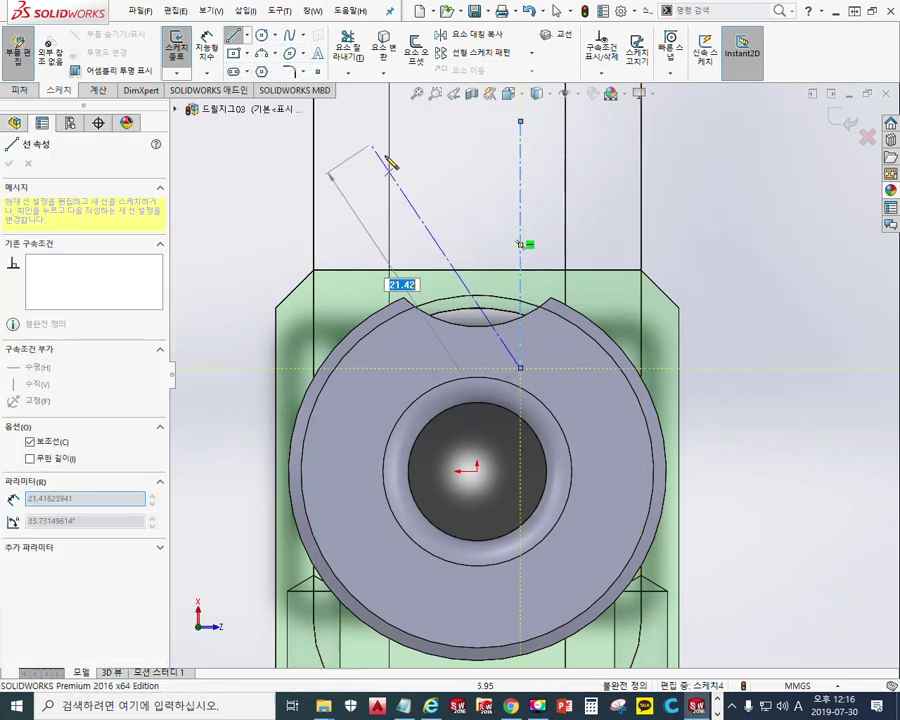
pyautogui.click(413, 175)
pyautogui.rightClick(599, 190)
pyautogui.click(620, 199)
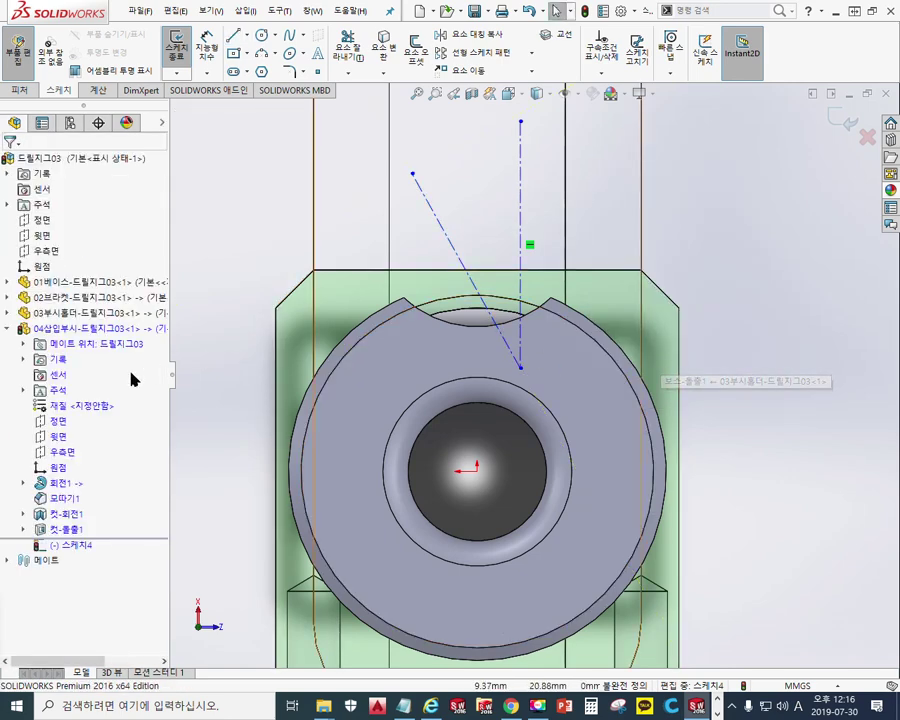
# Step: Make the shared endpoint of the two centerlines coincident with the insert bushing's origin
pyautogui.click(62, 471)
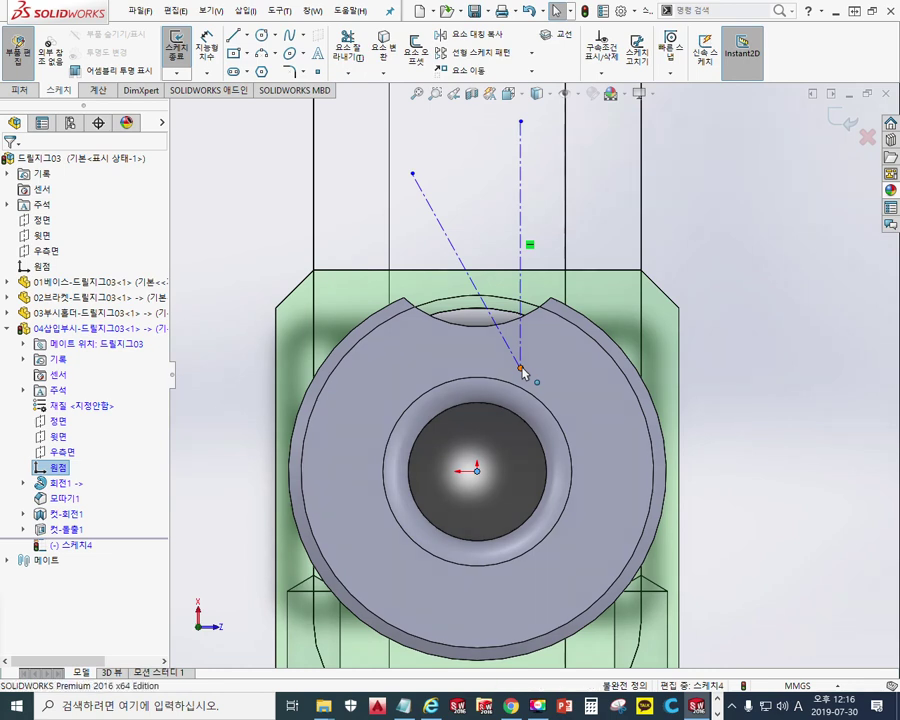
pyautogui.keyDown('ctrl'); pyautogui.click(521, 370); pyautogui.keyUp('ctrl')
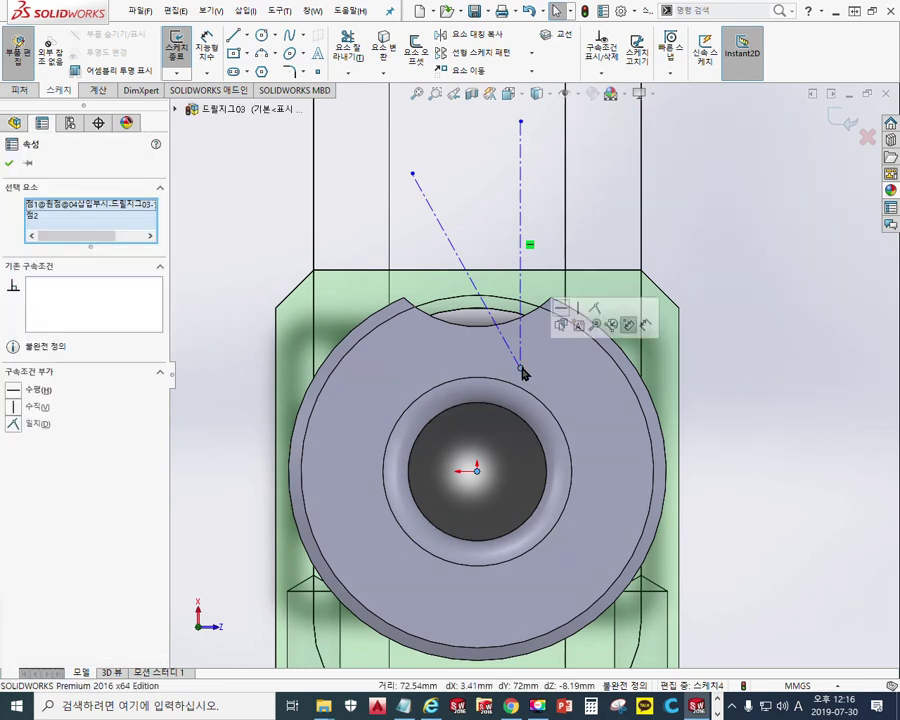
pyautogui.click(599, 311)
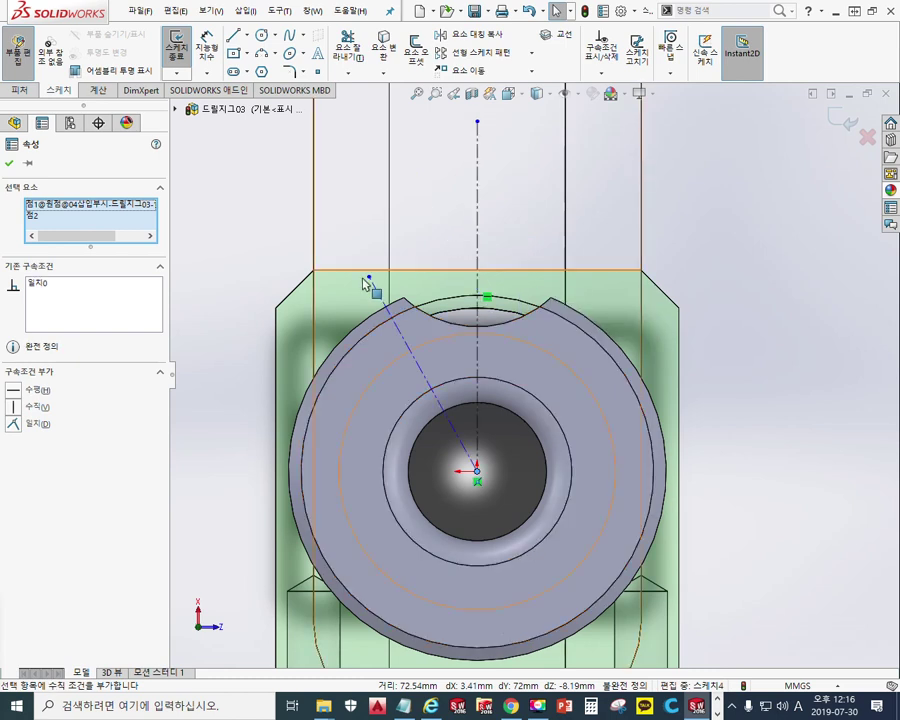
# Step: Extend the vertical centerline to about 28.5 mm and pull the slanted centerline's free end outward beyond the bushing holder's chamfered corner
pyautogui.moveTo(371, 283); pyautogui.dragTo(281, 230)
pyautogui.moveTo(341, 222); pyautogui.dragTo(345, 160, button='right')
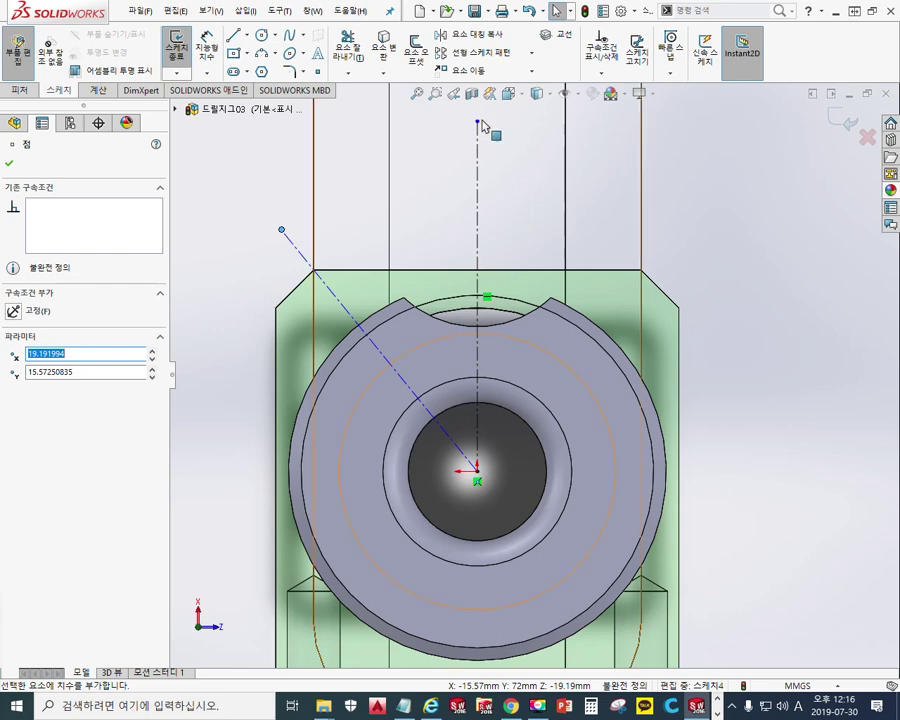
pyautogui.click(282, 232)
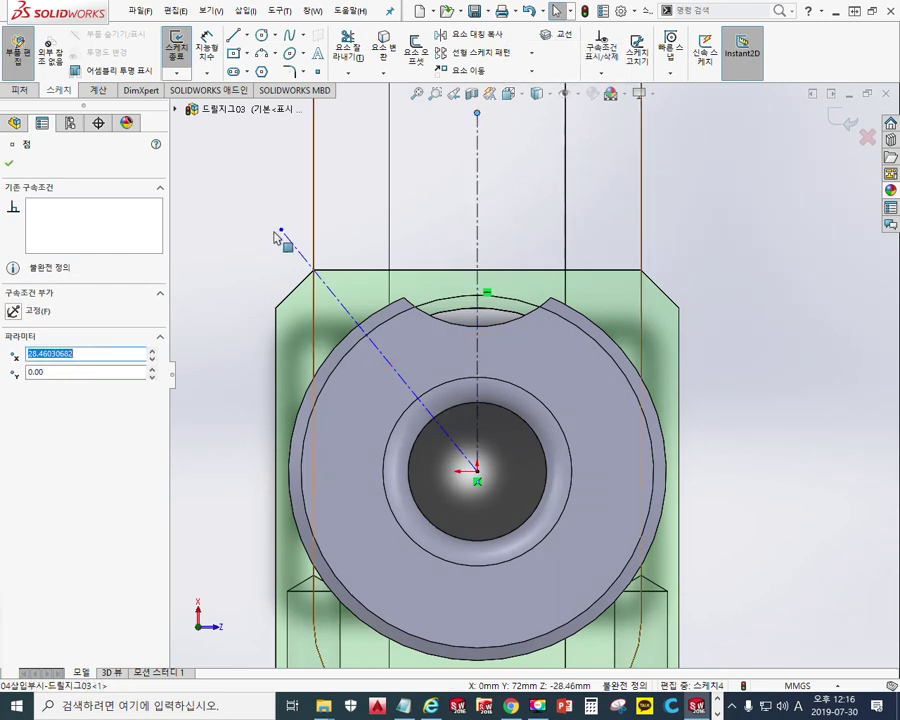
pyautogui.moveTo(282, 232); pyautogui.dragTo(249, 223)
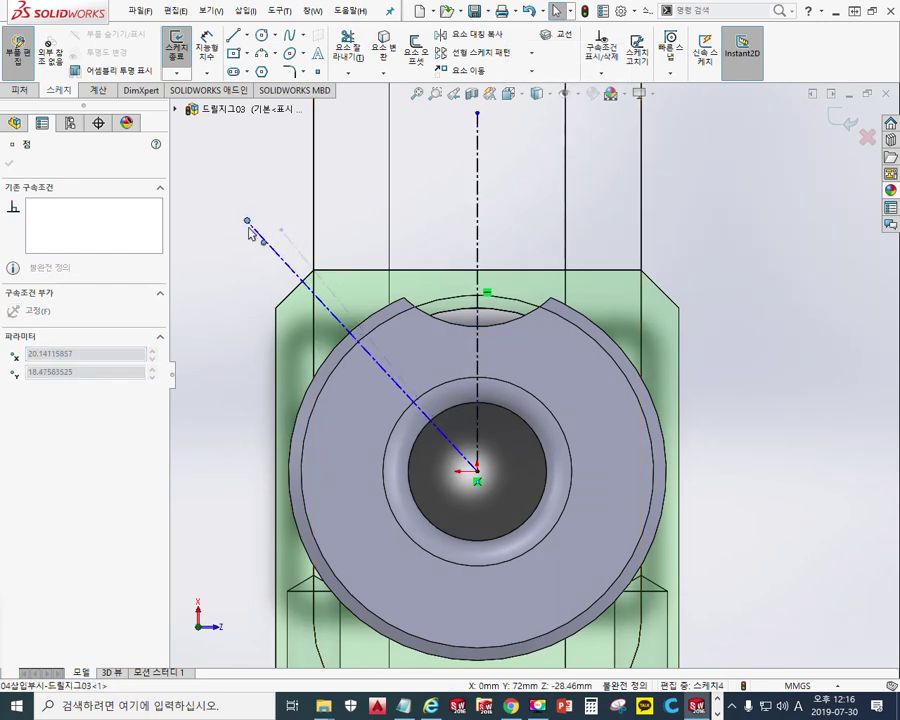
# Step: Dimension the angle between the slanted and vertical centerlines as 50°
pyautogui.rightClick(542, 200)
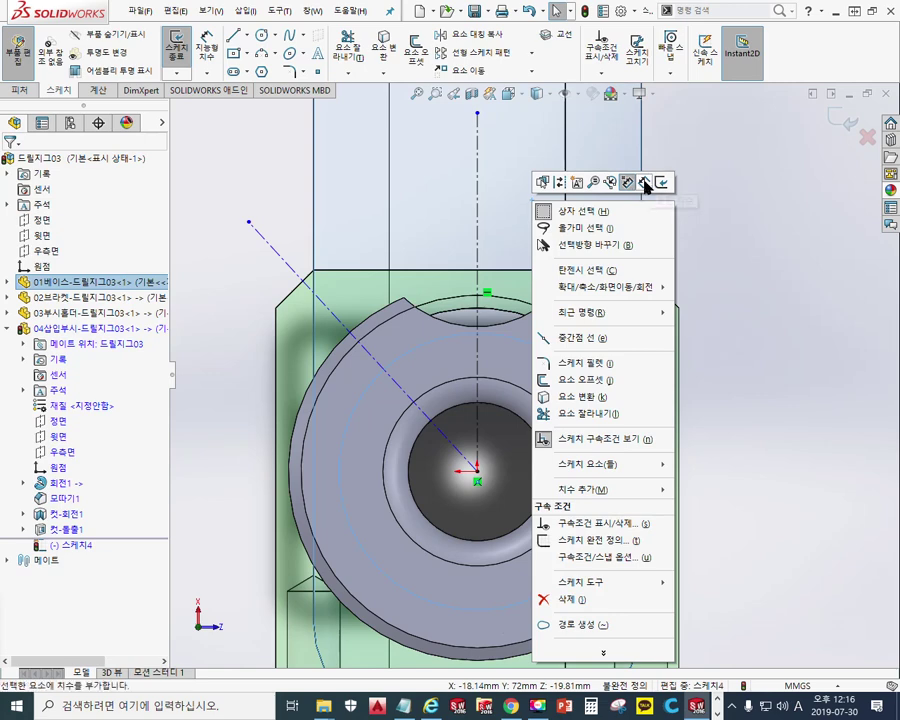
pyautogui.click(645, 184)
pyautogui.click(281, 255)
pyautogui.click(477, 180)
pyautogui.click(360, 185)
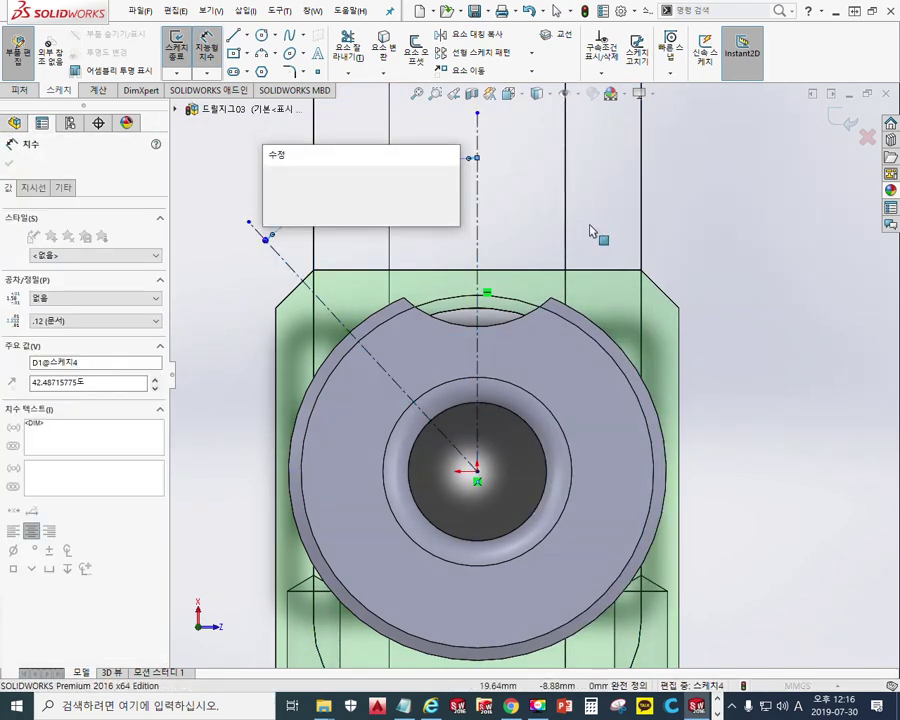
pyautogui.write('50')
pyautogui.press('Return')
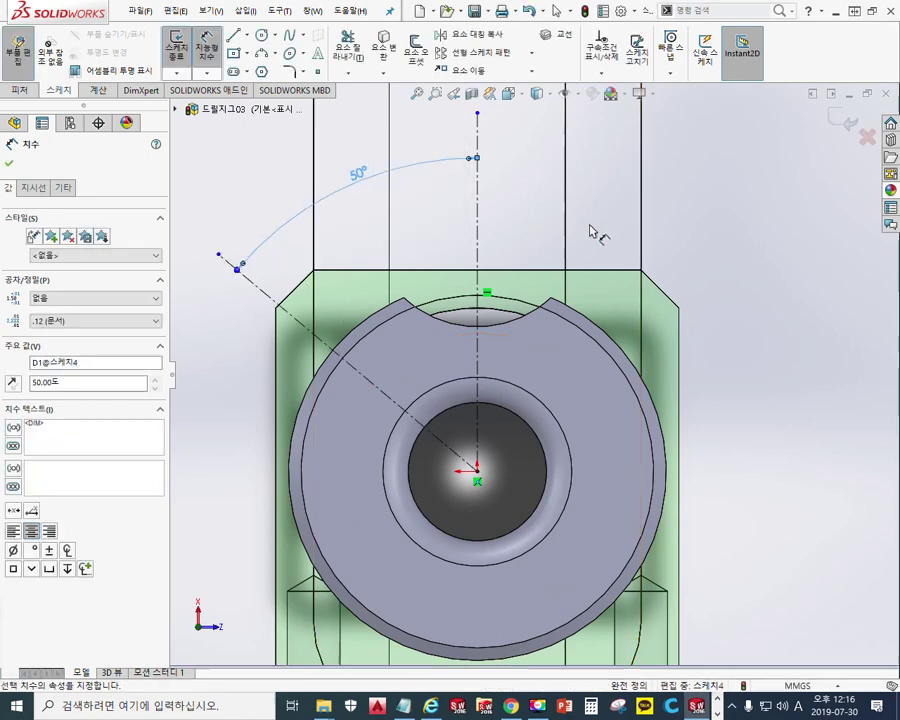
# Step: Mark the notch arc with its radius r, the vertical axis, the stop arc and both arc centres with the screen pen, and clear the markup
pyautogui.moveTo(554, 249)
pyautogui.keyDown('ctrl'); pyautogui.mouseDown(button='middle')
pyautogui.moveTo(584, 267)
pyautogui.moveTo(590, 238)
pyautogui.mouseUp(button='middle'); pyautogui.keyUp('ctrl')
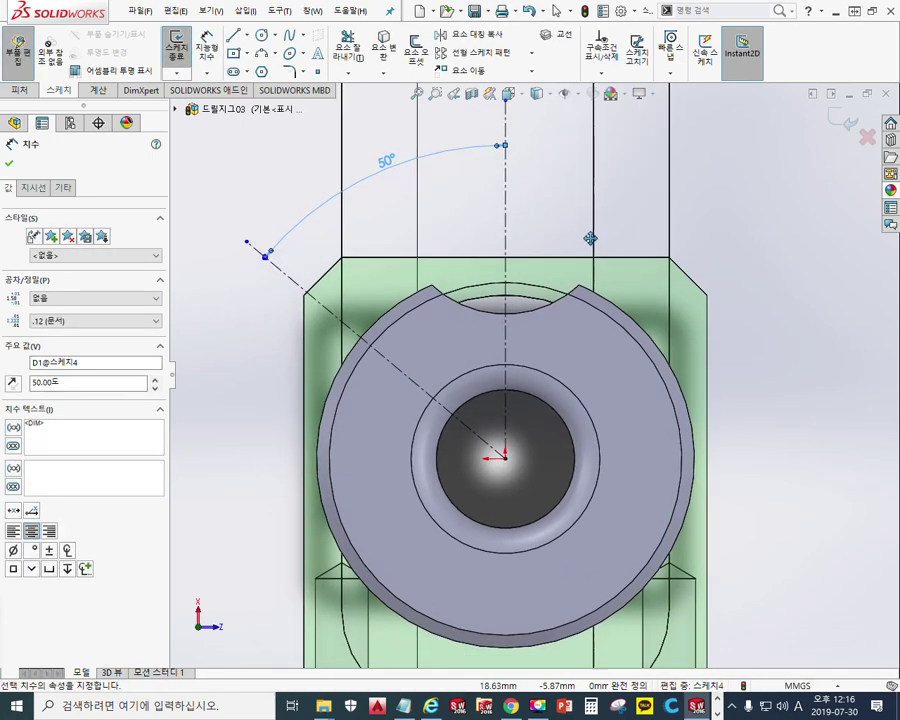
pyautogui.click(538, 431)
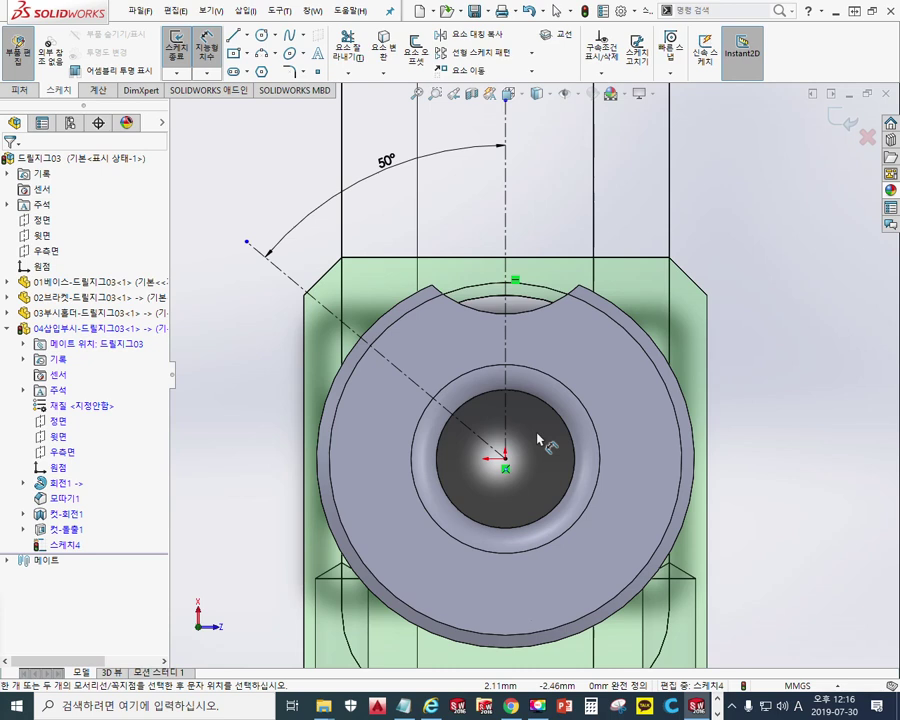
pyautogui.press('F12')
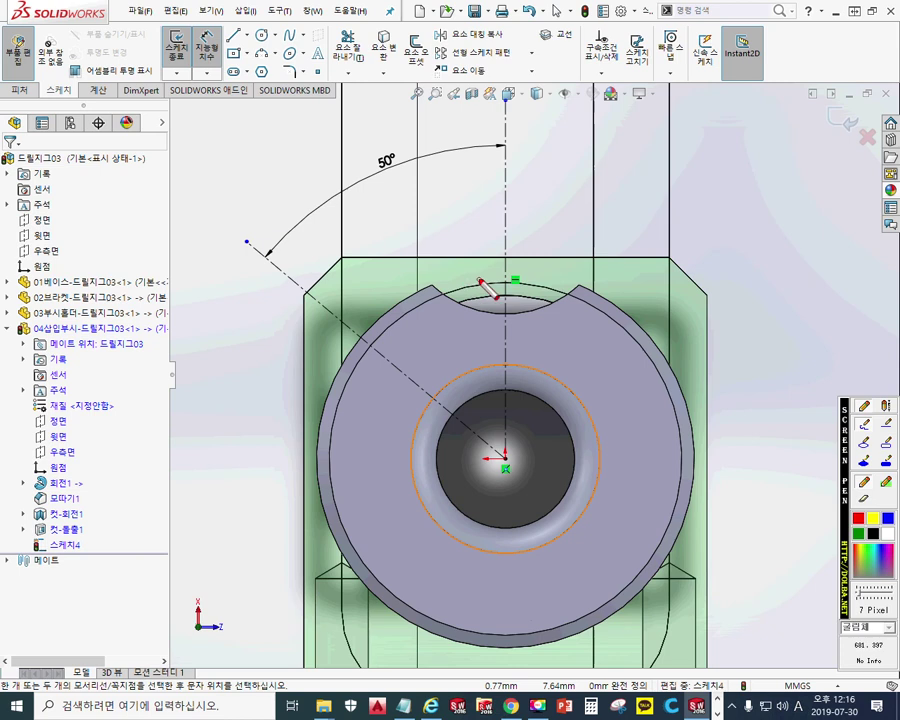
pyautogui.moveTo(428, 268)
pyautogui.mouseDown()
pyautogui.moveTo(506, 300)
pyautogui.moveTo(587, 273)
pyautogui.mouseUp()
pyautogui.moveTo(565, 318)
pyautogui.mouseDown()
pyautogui.moveTo(567, 355)
pyautogui.moveTo(597, 326)
pyautogui.mouseUp()
pyautogui.moveTo(508, 126); pyautogui.dragTo(518, 143)
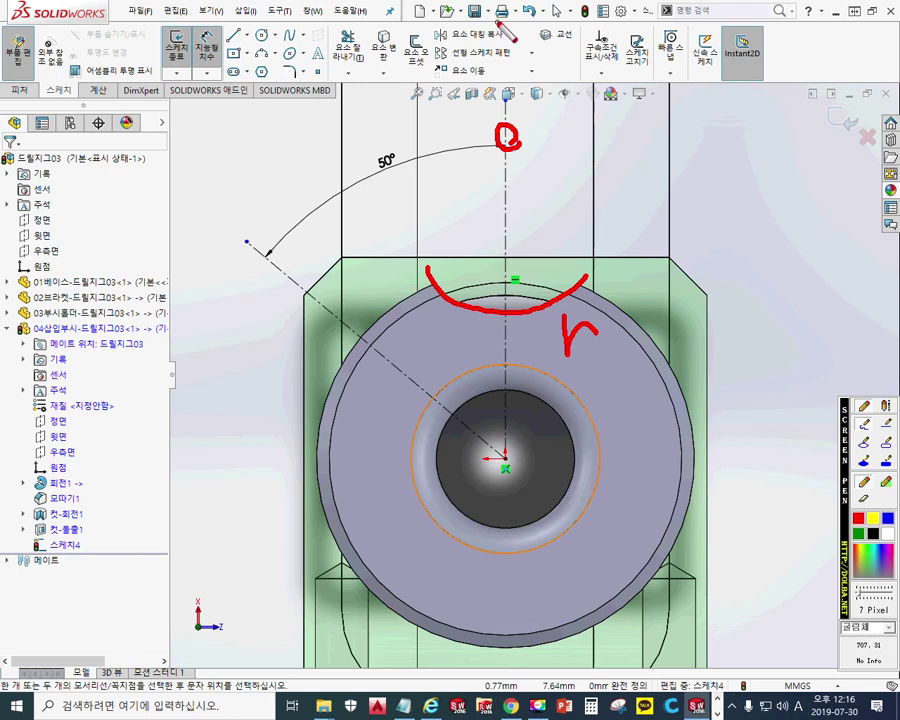
pyautogui.moveTo(503, 30); pyautogui.dragTo(507, 445)
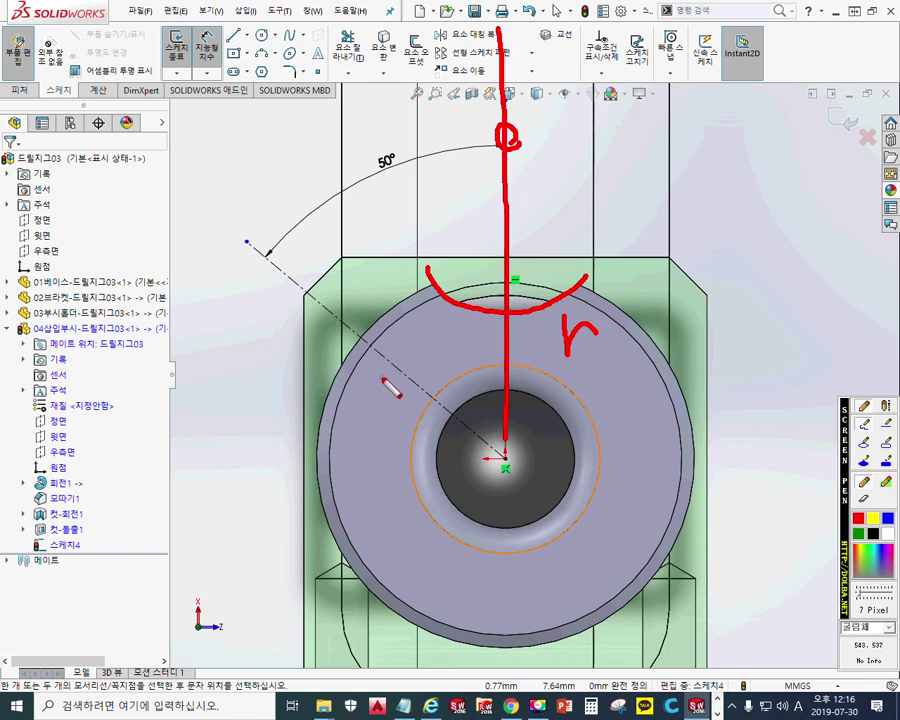
pyautogui.moveTo(311, 445)
pyautogui.mouseDown()
pyautogui.moveTo(382, 434)
pyautogui.moveTo(430, 392)
pyautogui.moveTo(446, 350)
pyautogui.moveTo(478, 317)
pyautogui.mouseUp()
pyautogui.moveTo(297, 268)
pyautogui.mouseDown()
pyautogui.moveTo(300, 296)
pyautogui.moveTo(292, 299)
pyautogui.mouseUp()
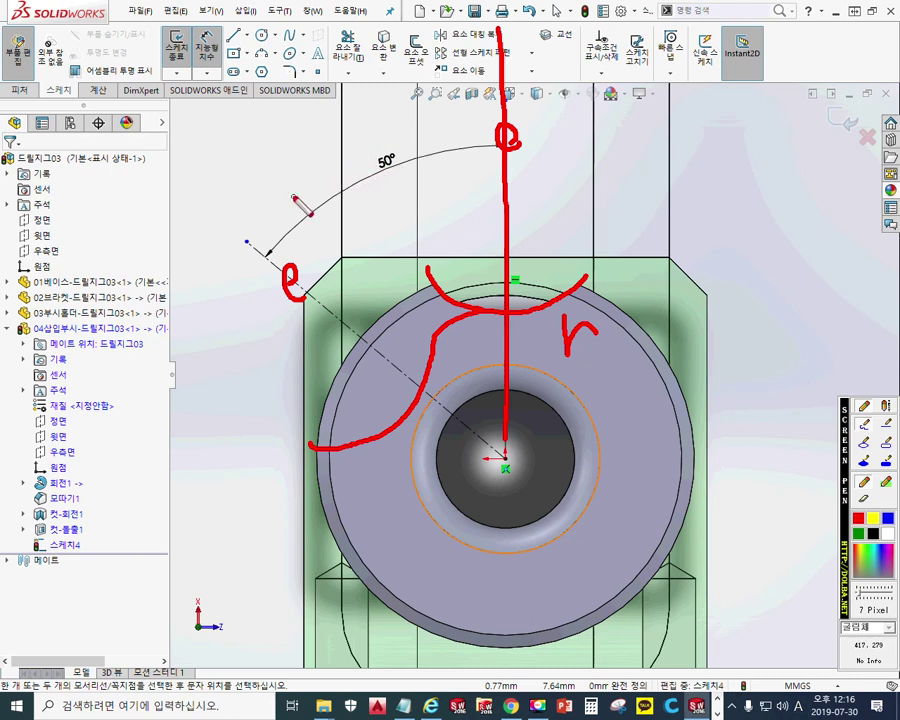
pyautogui.press('Escape')
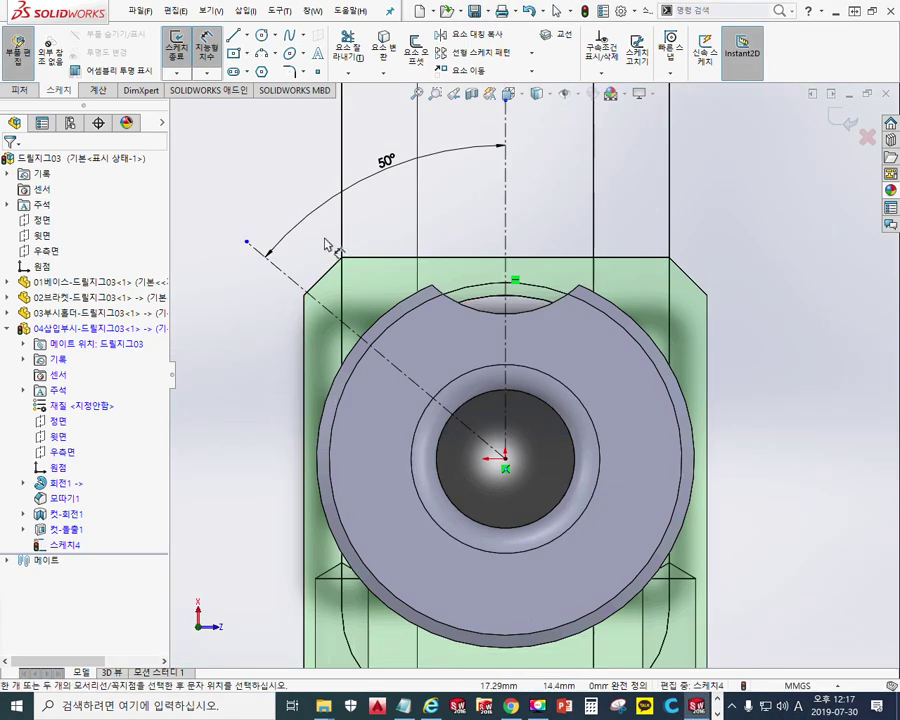
# Step: Mark the arc tool, the stop arc's two endpoints numbered 1 and 2, its curve and its centre with the screen pen, and clear the markup
pyautogui.press('F12')
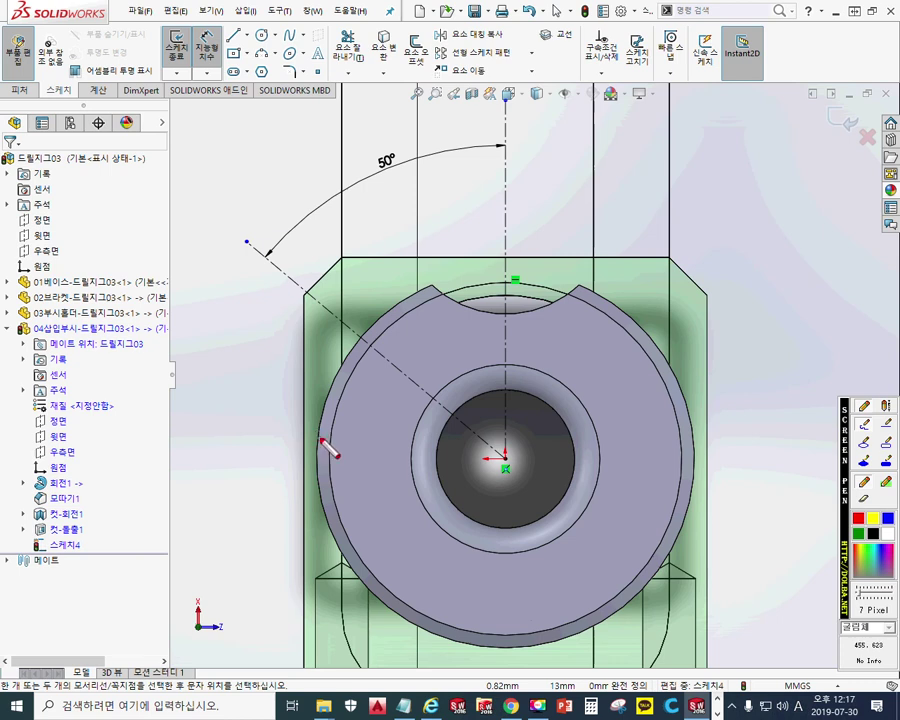
pyautogui.moveTo(320, 442)
pyautogui.mouseDown()
pyautogui.moveTo(314, 434)
pyautogui.moveTo(320, 442)
pyautogui.mouseUp()
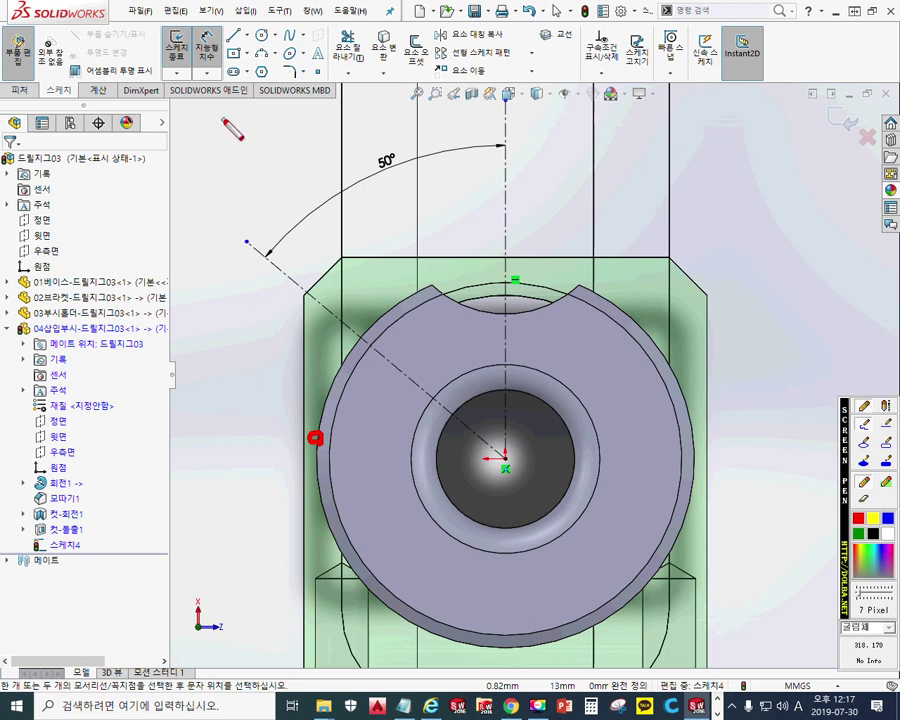
pyautogui.moveTo(258, 72)
pyautogui.mouseDown()
pyautogui.moveTo(272, 48)
pyautogui.moveTo(264, 76)
pyautogui.mouseUp()
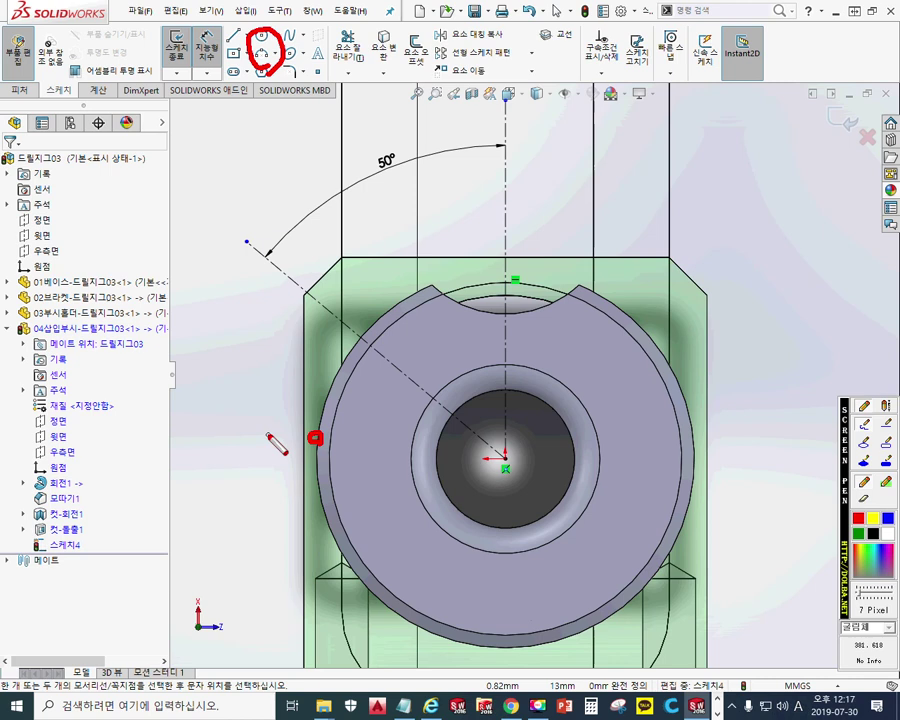
pyautogui.moveTo(274, 423); pyautogui.dragTo(270, 470)
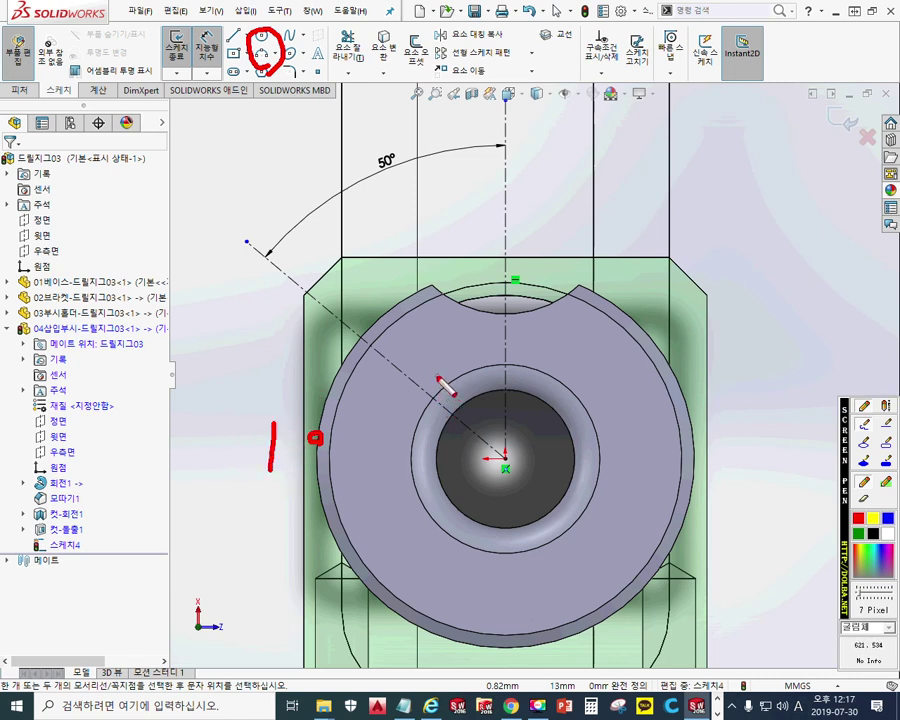
pyautogui.moveTo(408, 291); pyautogui.dragTo(410, 294)
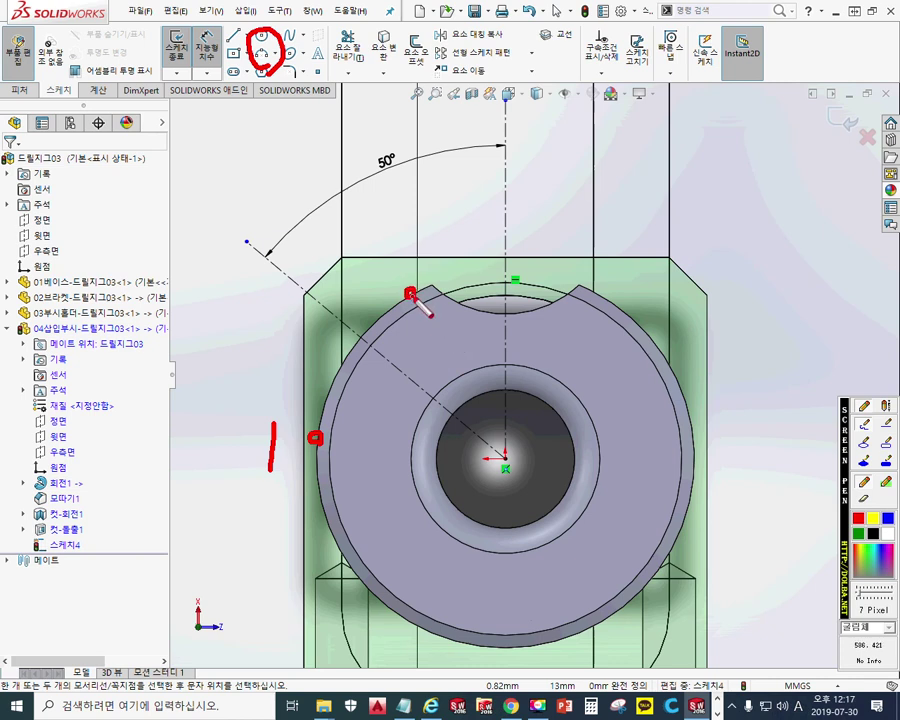
pyautogui.moveTo(395, 250); pyautogui.dragTo(418, 268)
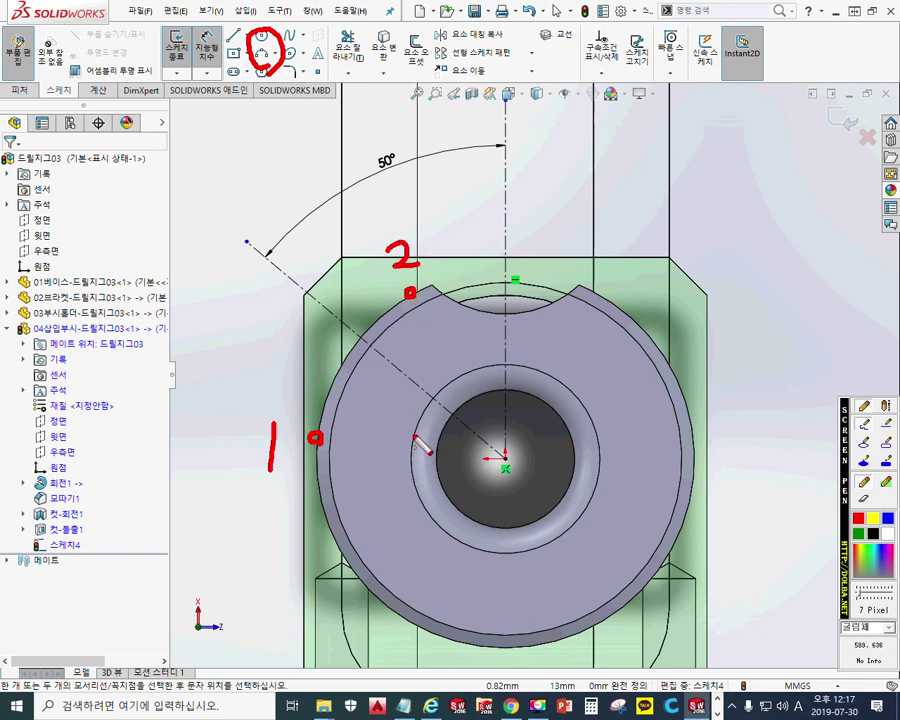
pyautogui.moveTo(430, 323)
pyautogui.mouseDown()
pyautogui.moveTo(346, 436)
pyautogui.moveTo(331, 437)
pyautogui.mouseUp()
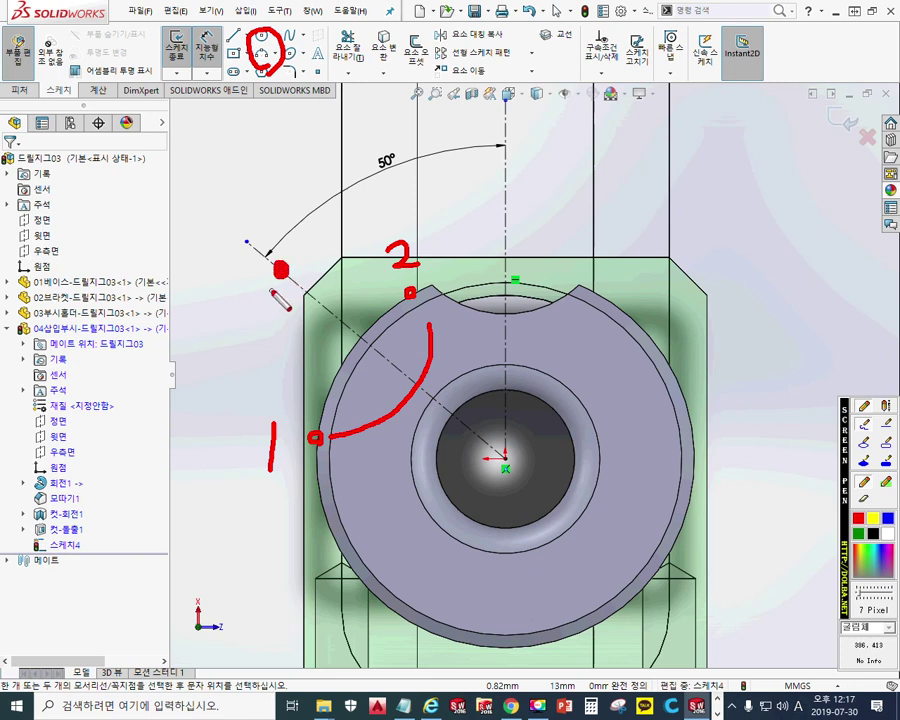
pyautogui.moveTo(281, 281); pyautogui.dragTo(320, 328)
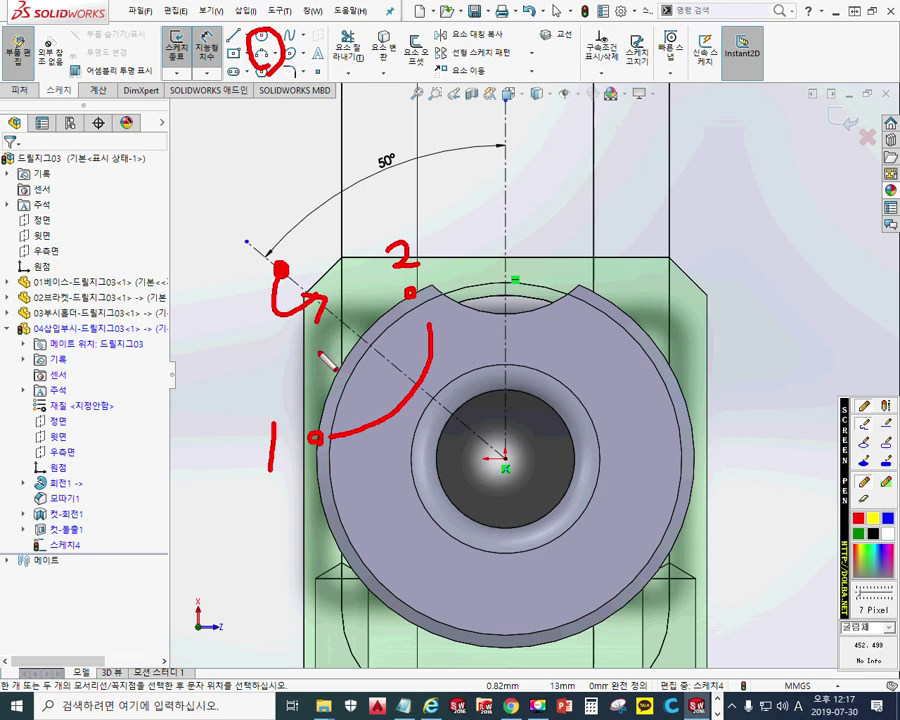
pyautogui.press('Escape')
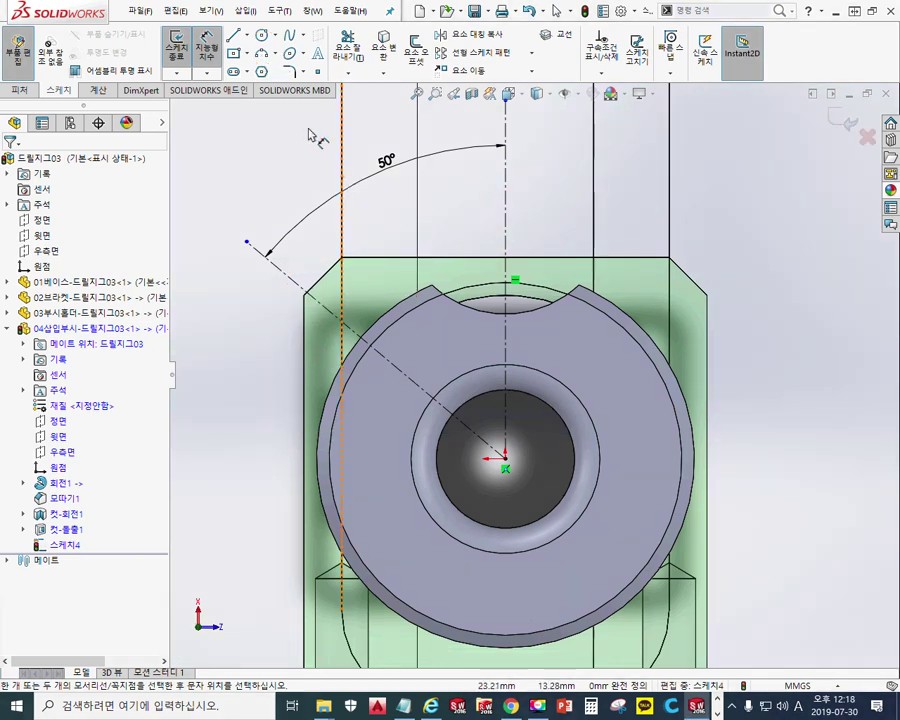
# Step: Sketch a three-point arc of about 9.98 mm radius across the slanted centerline, with both ends on the bushing's outer edge, bulging toward the bore
pyautogui.click(261, 52)
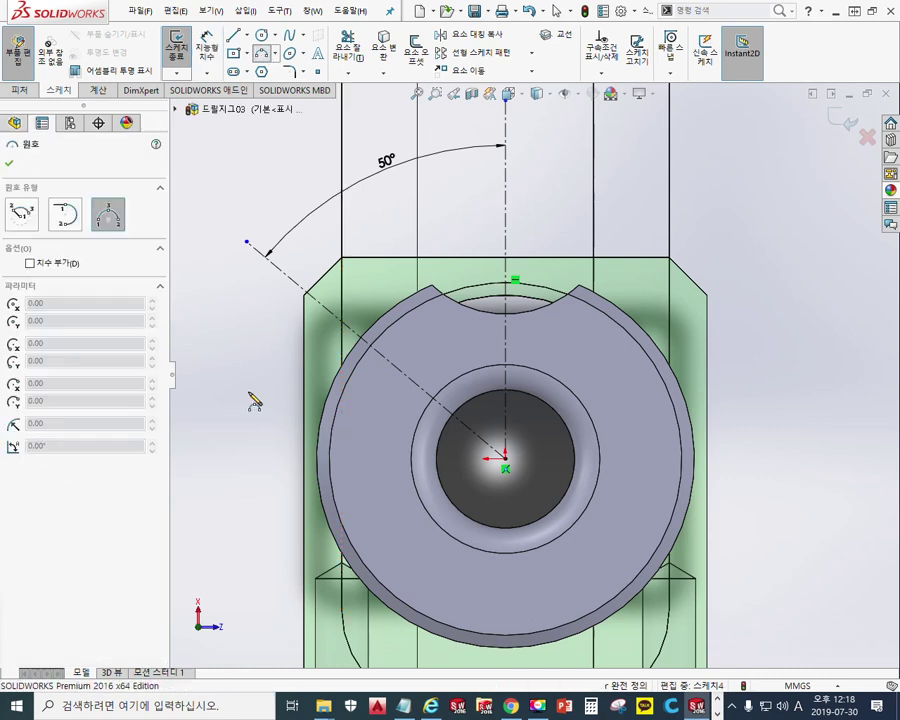
pyautogui.click(318, 460)
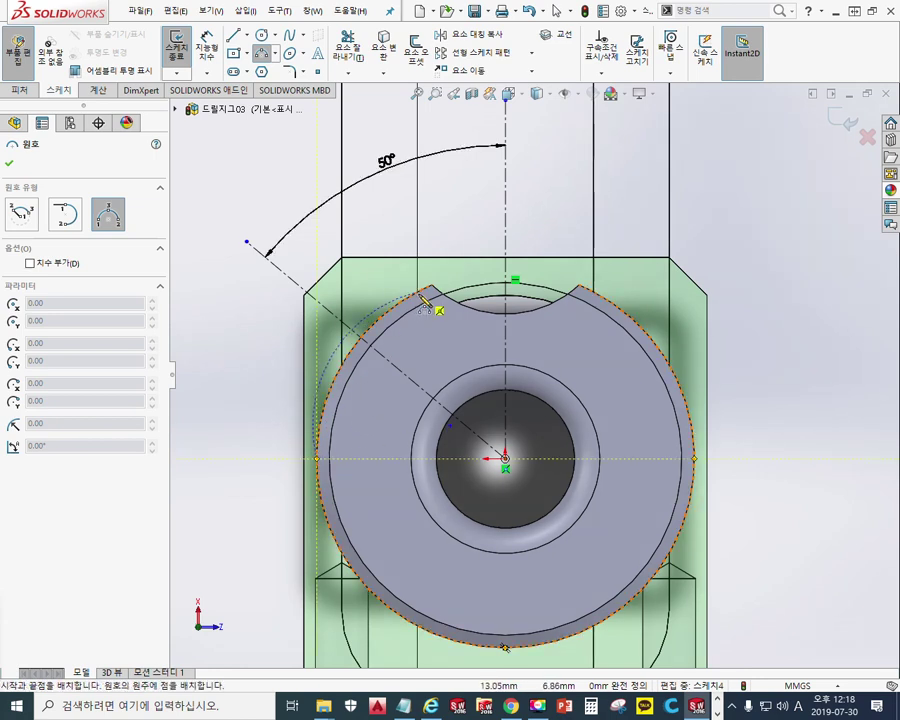
pyautogui.click(422, 298)
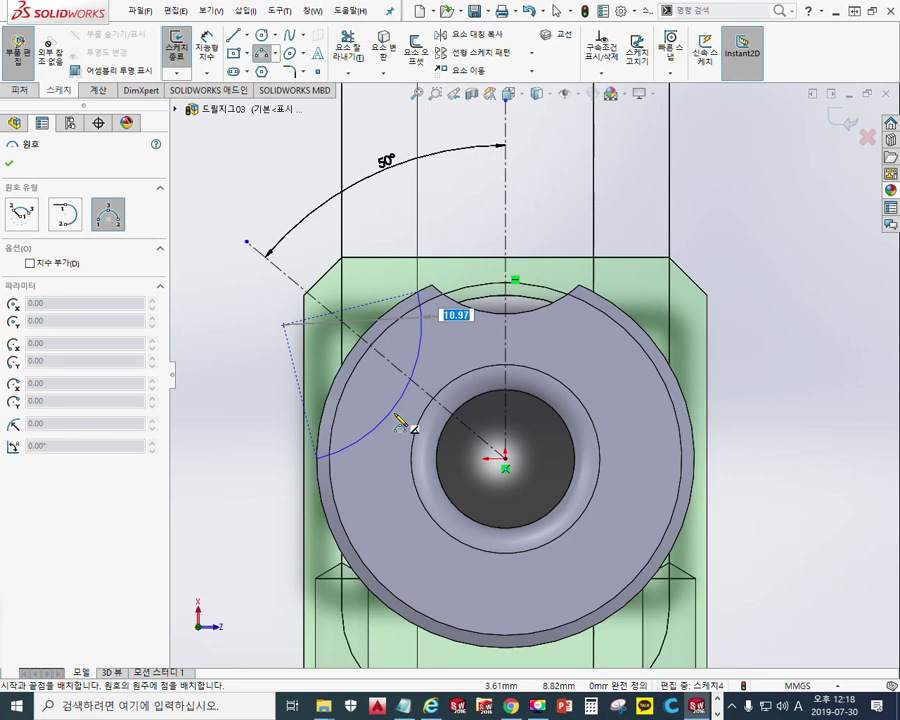
pyautogui.click(400, 421)
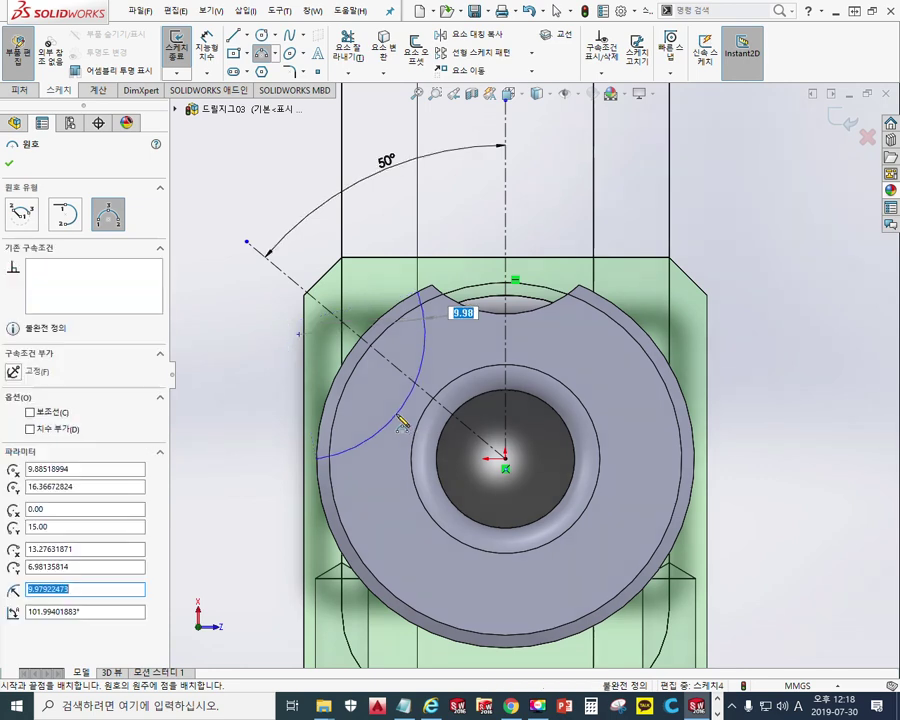
pyautogui.rightClick(690, 215)
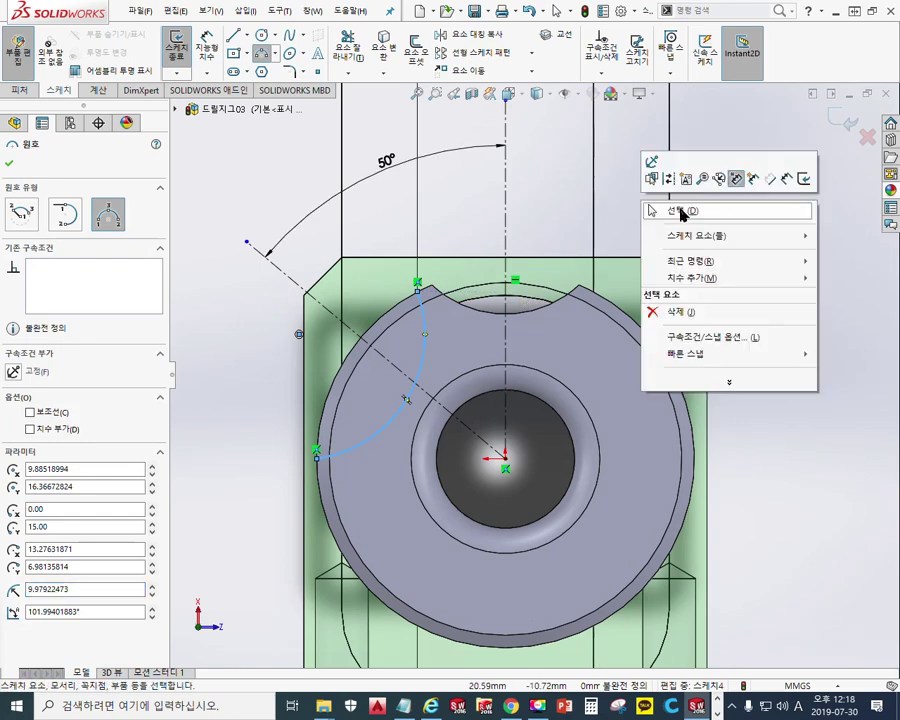
pyautogui.click(683, 209)
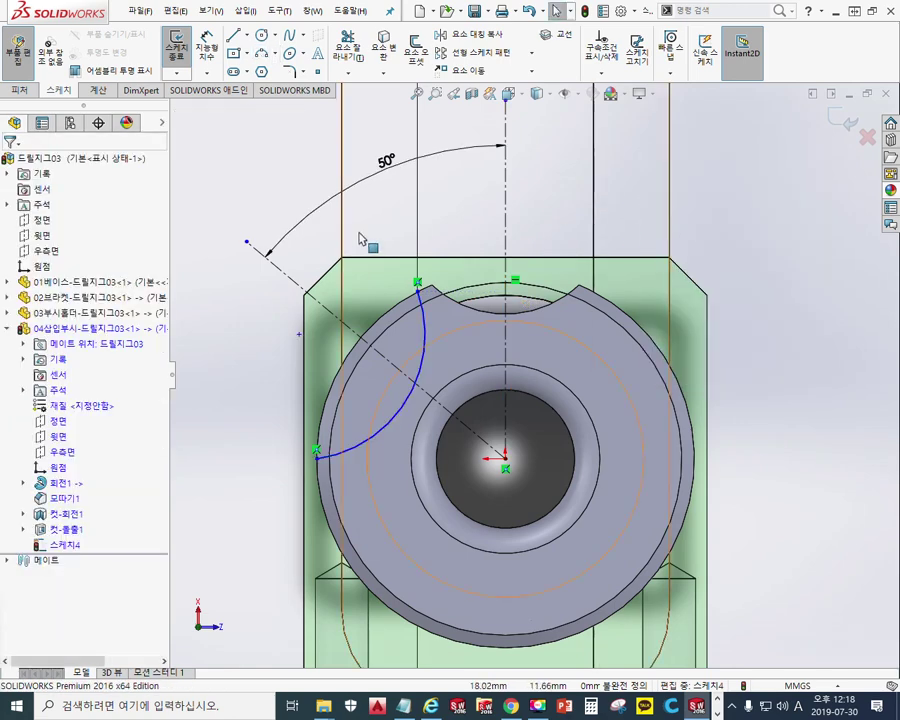
# Step: Make the stop arc's centre point coincident with the slanted centerline
pyautogui.click(299, 336)
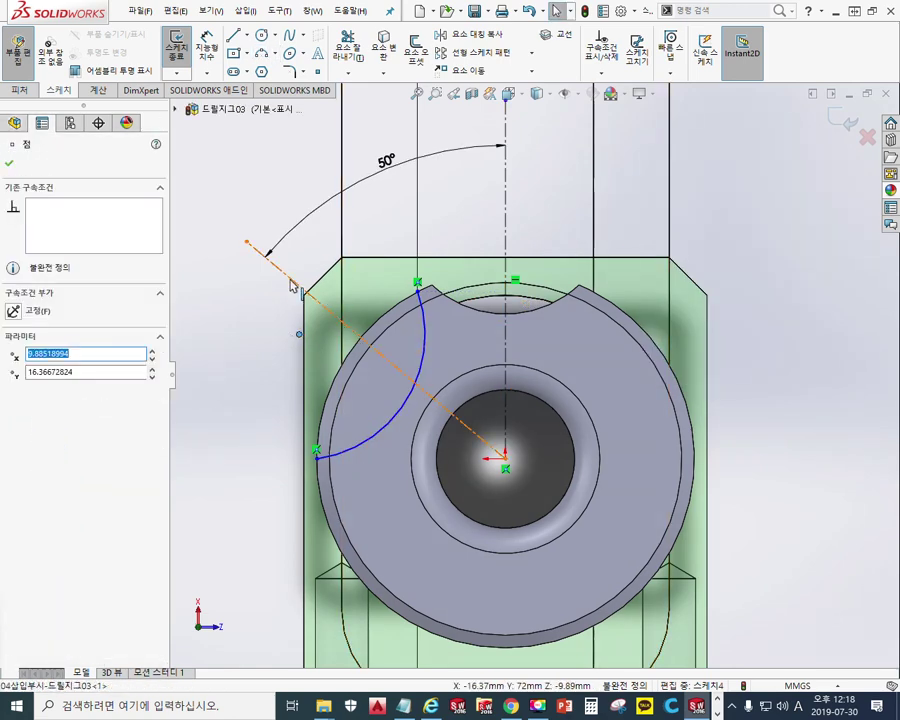
pyautogui.keyDown('ctrl'); pyautogui.click(291, 285); pyautogui.keyUp('ctrl')
pyautogui.click(345, 219)
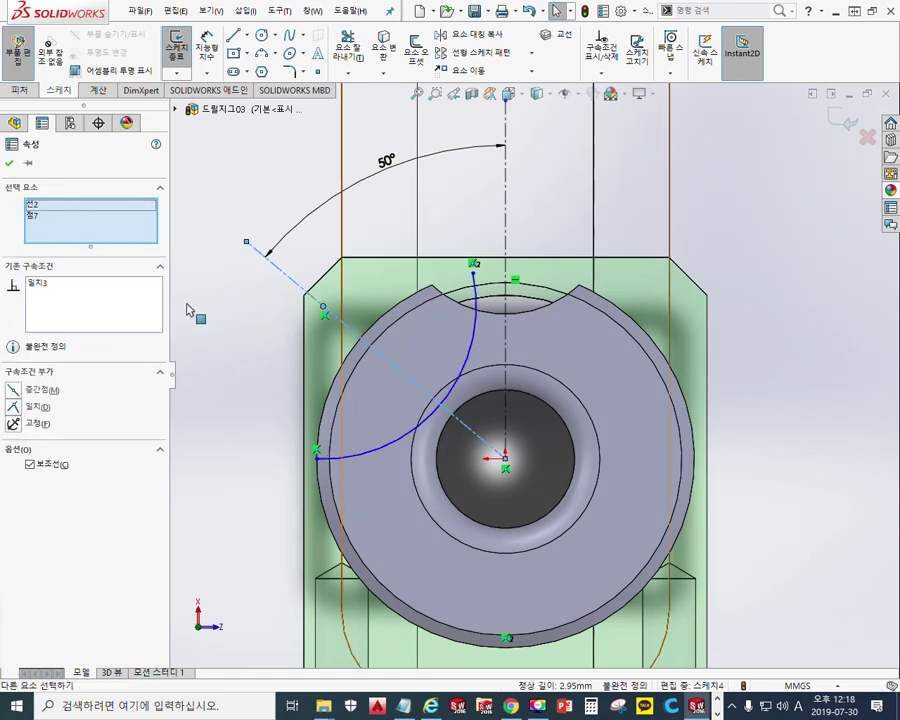
pyautogui.click(201, 327)
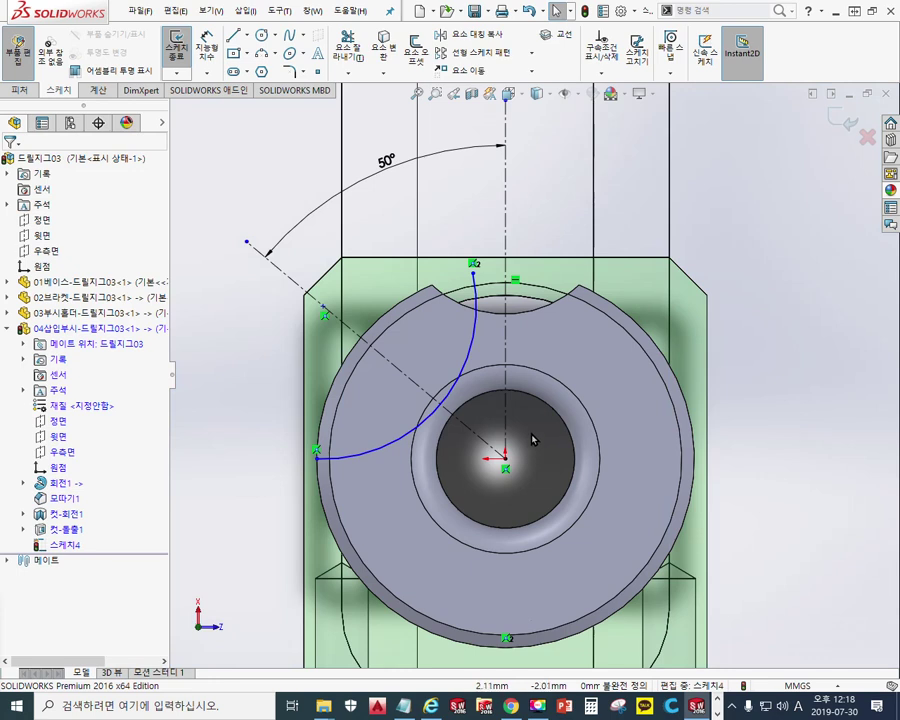
# Step: Trace the notch edge and the stop arc with the screen pen, circle the notch edge, and clear the markup
pyautogui.press('F12')
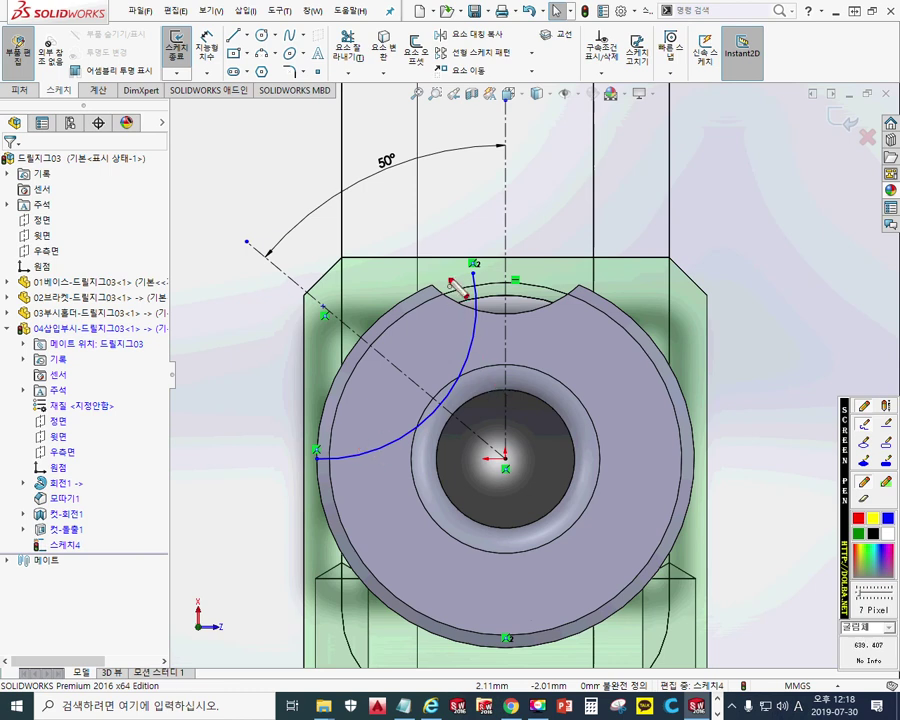
pyautogui.moveTo(430, 272)
pyautogui.mouseDown()
pyautogui.moveTo(522, 315)
pyautogui.moveTo(587, 277)
pyautogui.mouseUp()
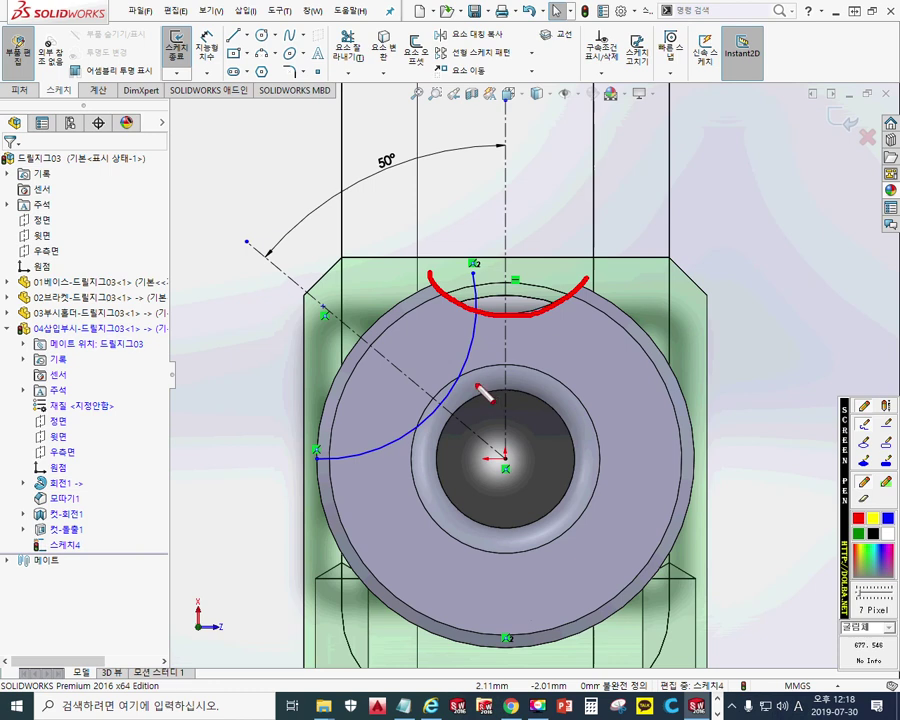
pyautogui.moveTo(473, 280)
pyautogui.mouseDown()
pyautogui.moveTo(366, 460)
pyautogui.moveTo(332, 462)
pyautogui.mouseUp()
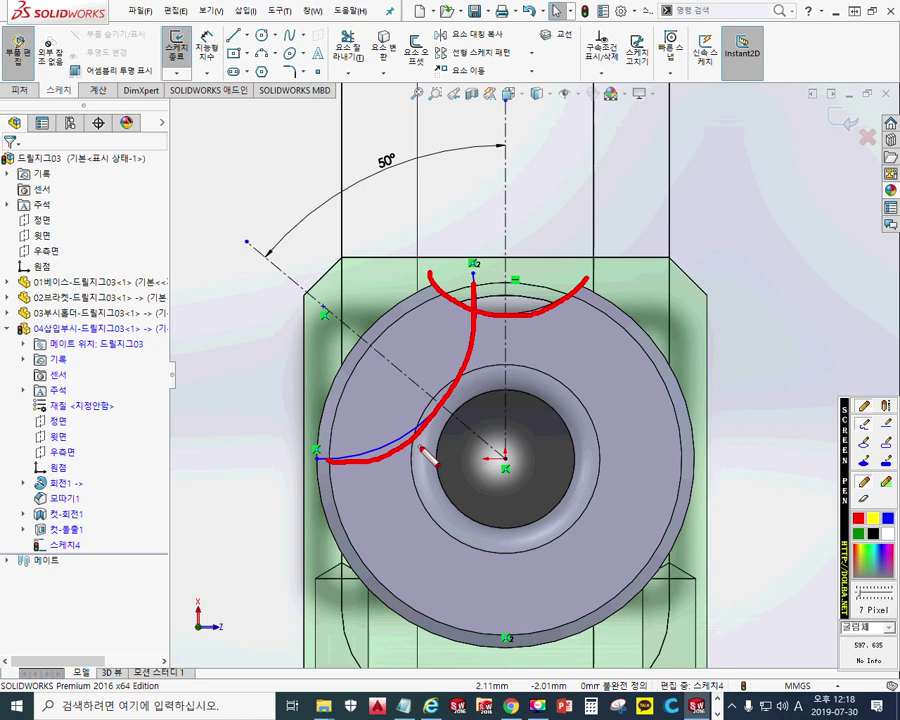
pyautogui.moveTo(534, 297)
pyautogui.mouseDown()
pyautogui.moveTo(552, 321)
pyautogui.moveTo(546, 327)
pyautogui.mouseUp()
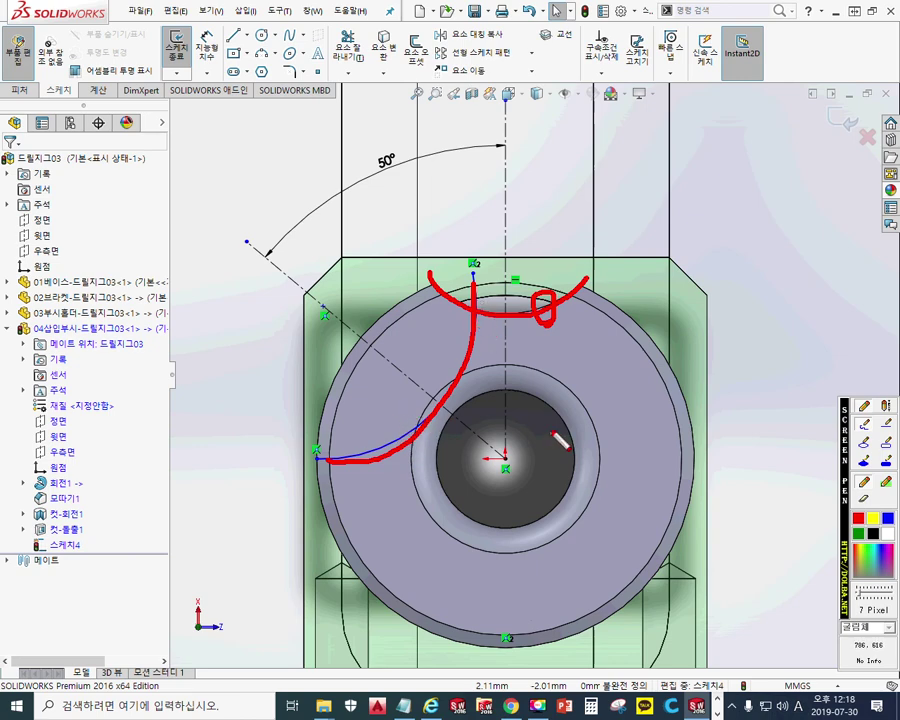
pyautogui.press('Escape')
# Step: Make the stop arc equal in radius to the notch's arc edge
pyautogui.click(532, 312)
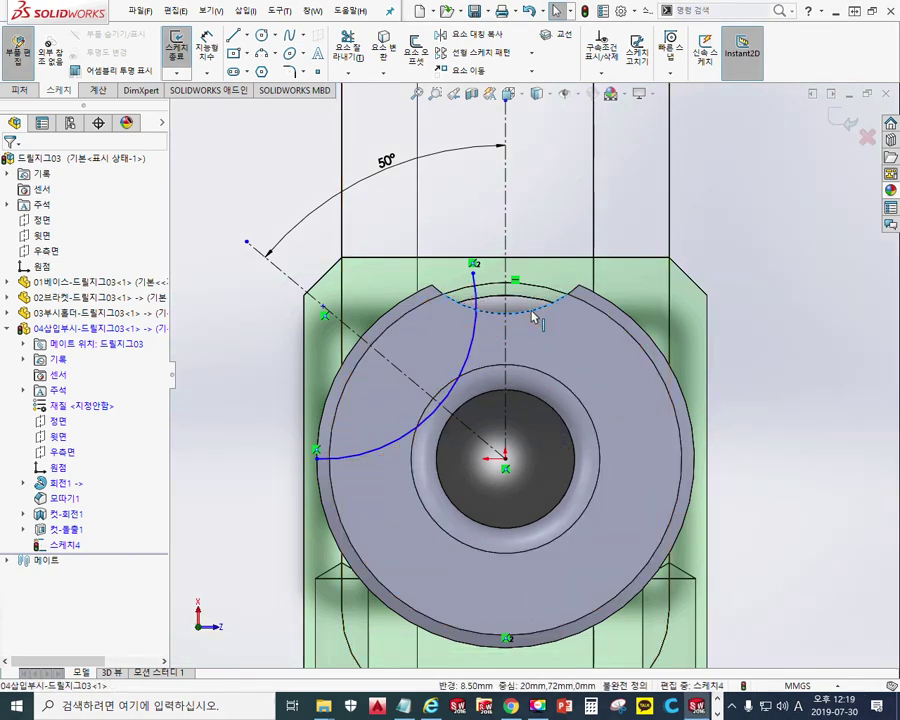
pyautogui.keyDown('ctrl'); pyautogui.click(477, 338); pyautogui.keyUp('ctrl')
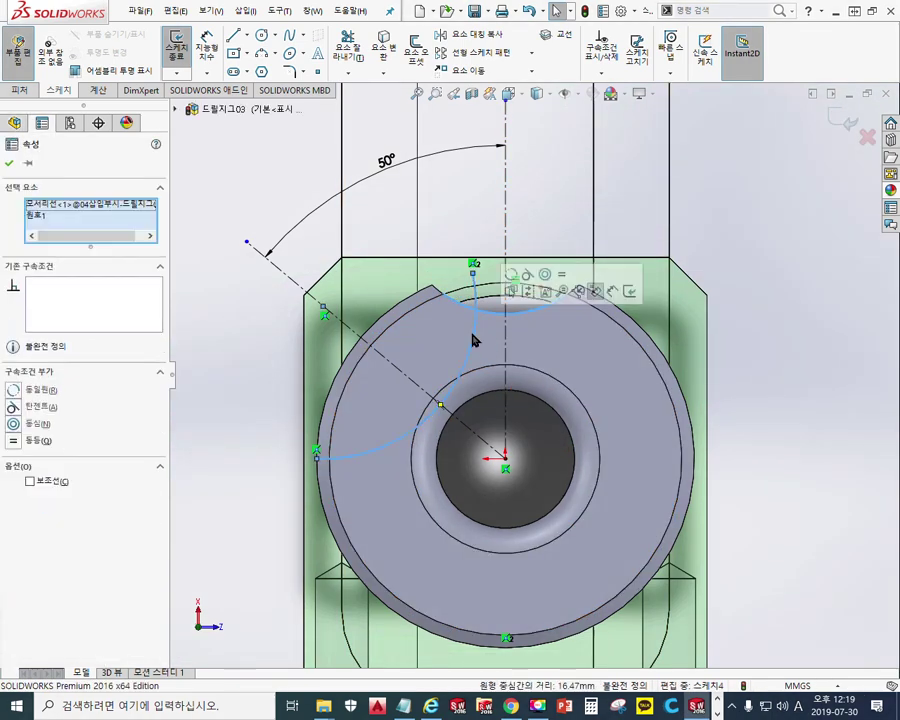
pyautogui.click(561, 277)
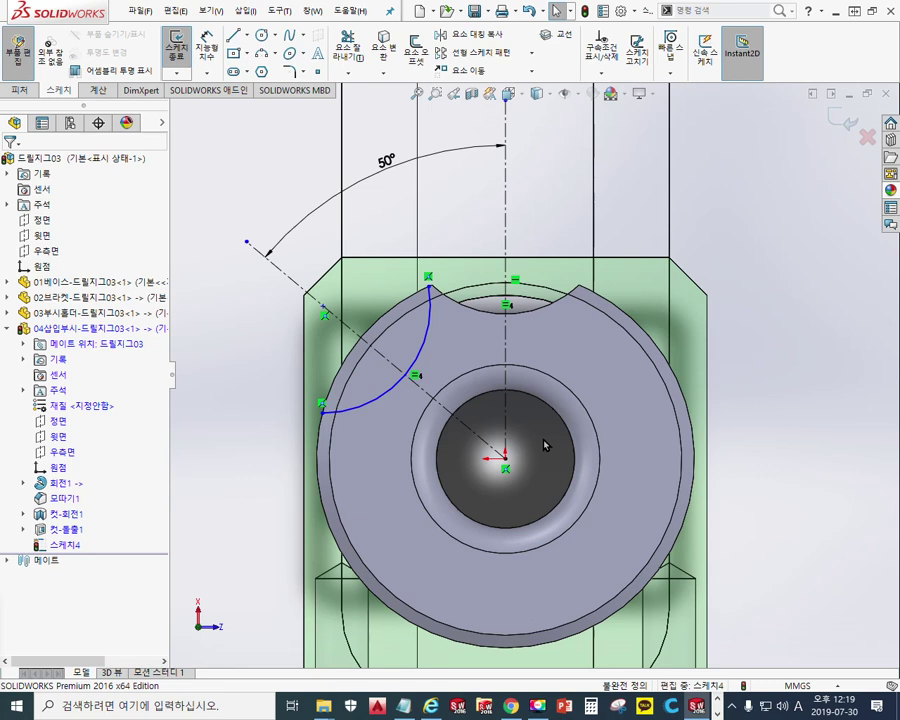
# Step: Mark points 1 and 2 where the centerlines meet the notch and stop arc, trace the connecting arc with the screen pen, and clear the markup
pyautogui.press('F12')
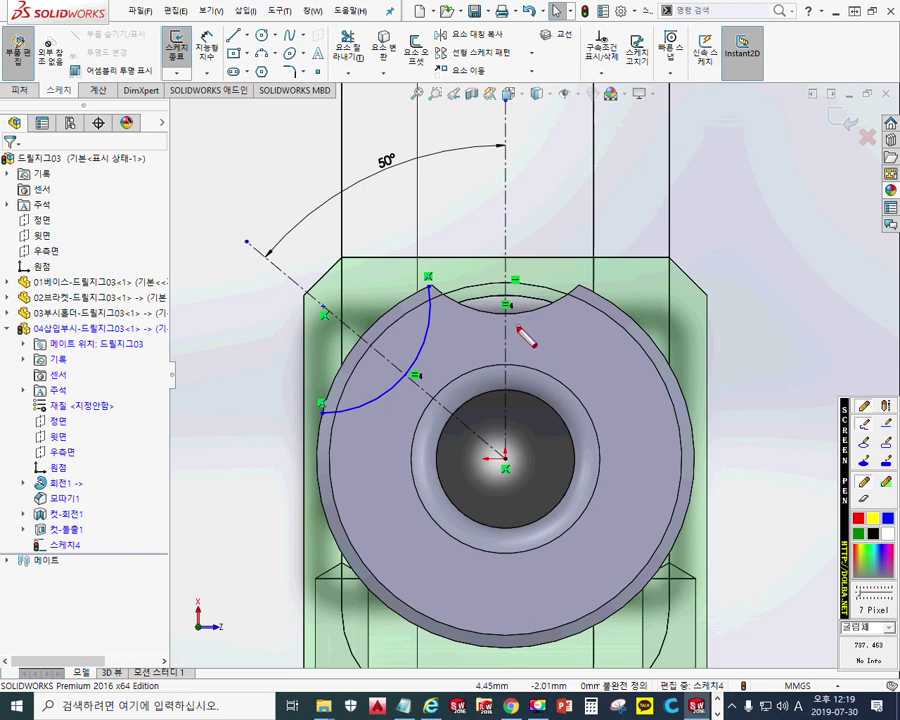
pyautogui.moveTo(512, 321); pyautogui.dragTo(544, 352)
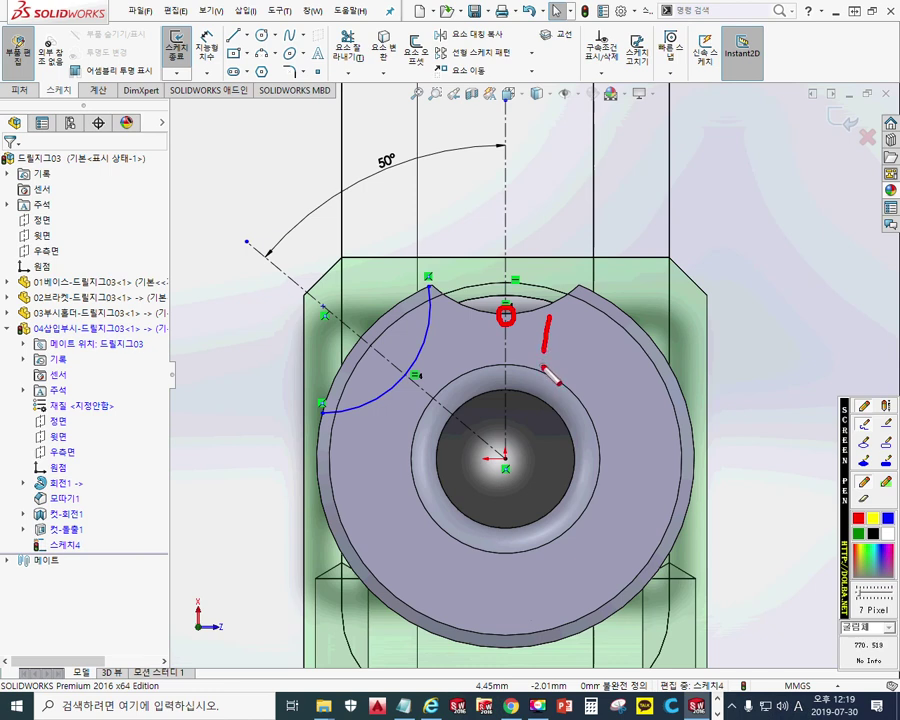
pyautogui.moveTo(409, 377); pyautogui.dragTo(417, 427)
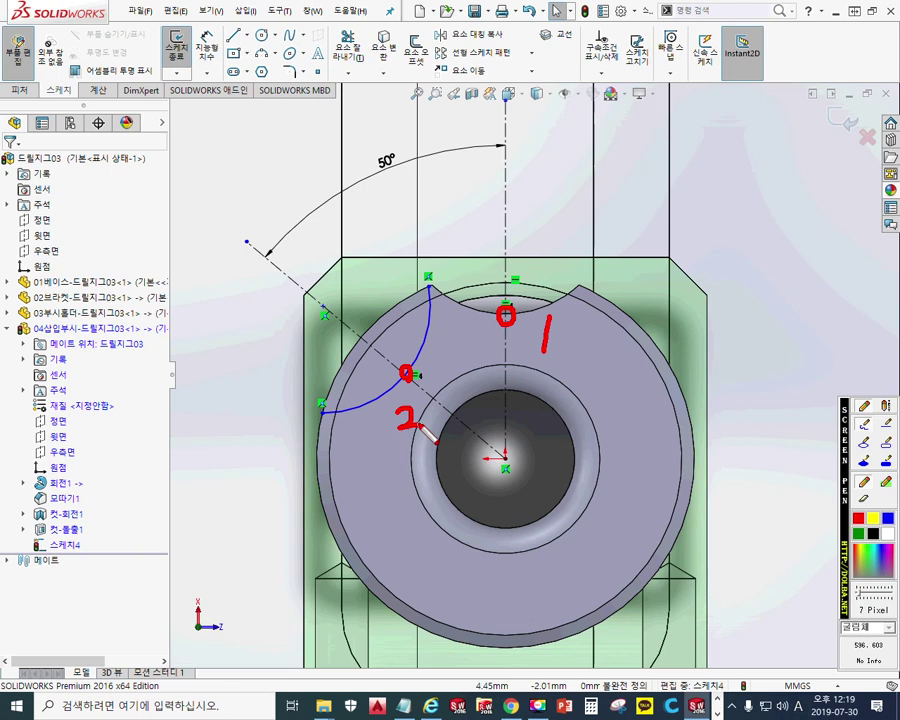
pyautogui.moveTo(407, 372)
pyautogui.mouseDown()
pyautogui.moveTo(419, 331)
pyautogui.moveTo(482, 303)
pyautogui.moveTo(503, 309)
pyautogui.mouseUp()
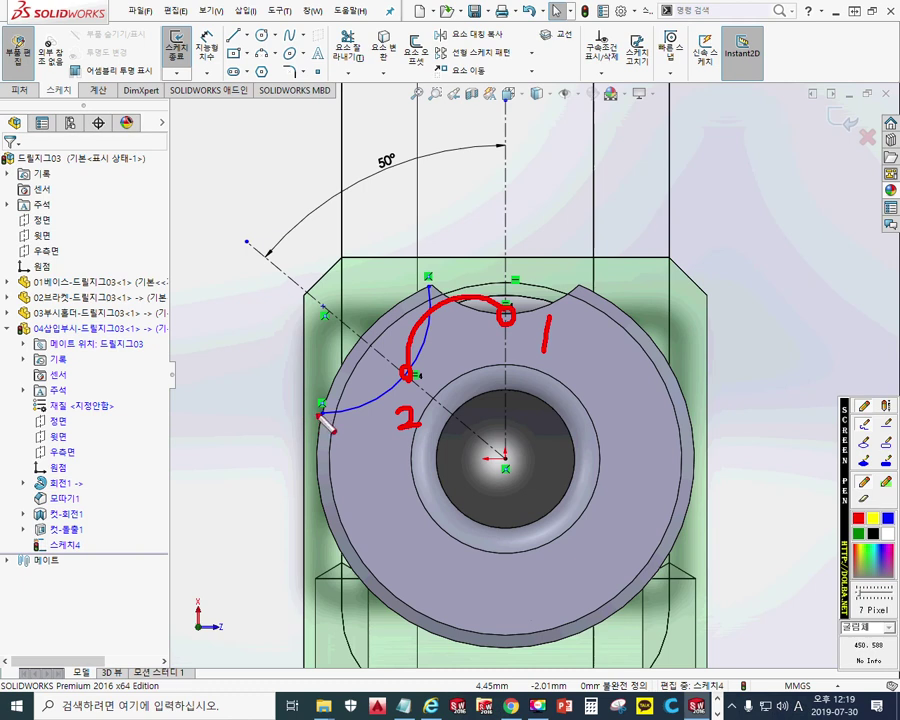
pyautogui.moveTo(322, 418); pyautogui.dragTo(378, 397)
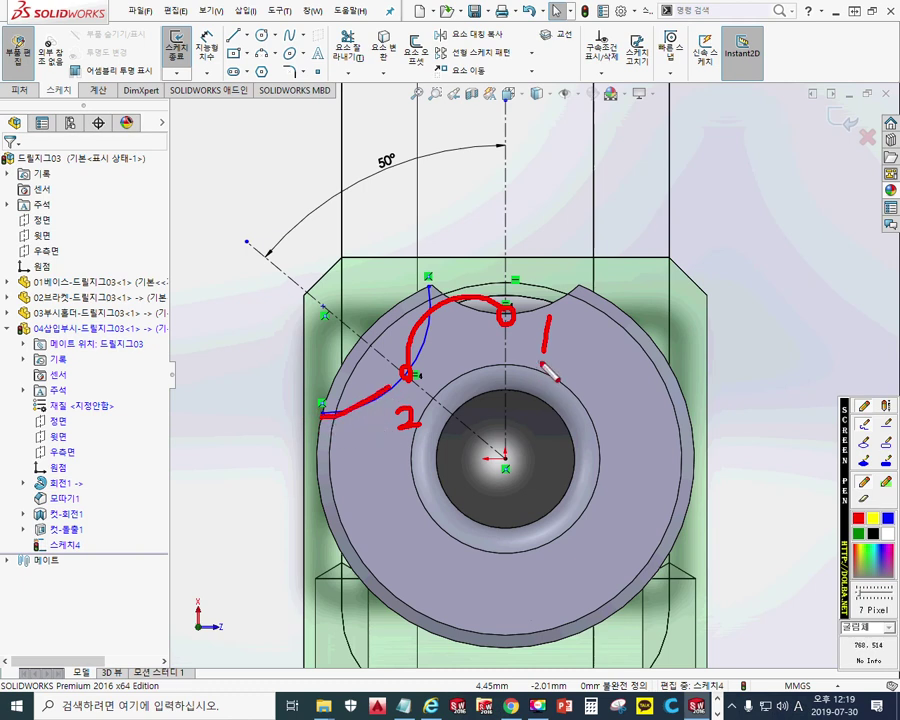
pyautogui.press('Escape')
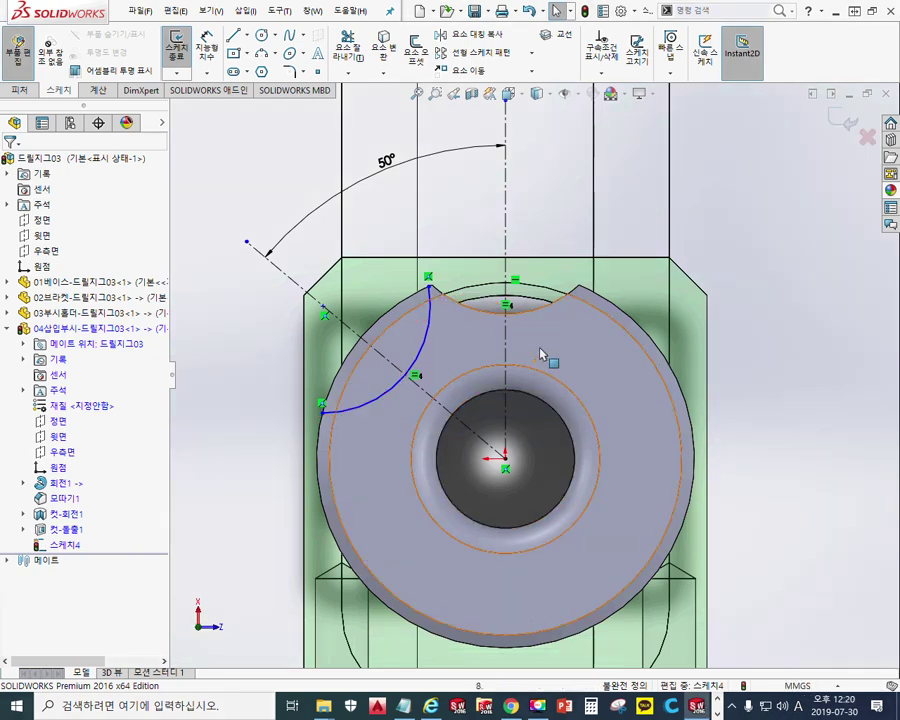
# Step: Sketch a three-point arc of about 9.09 mm radius from the notch edge's midpoint to the slanted centerline just inside the stop arc
pyautogui.click(261, 52)
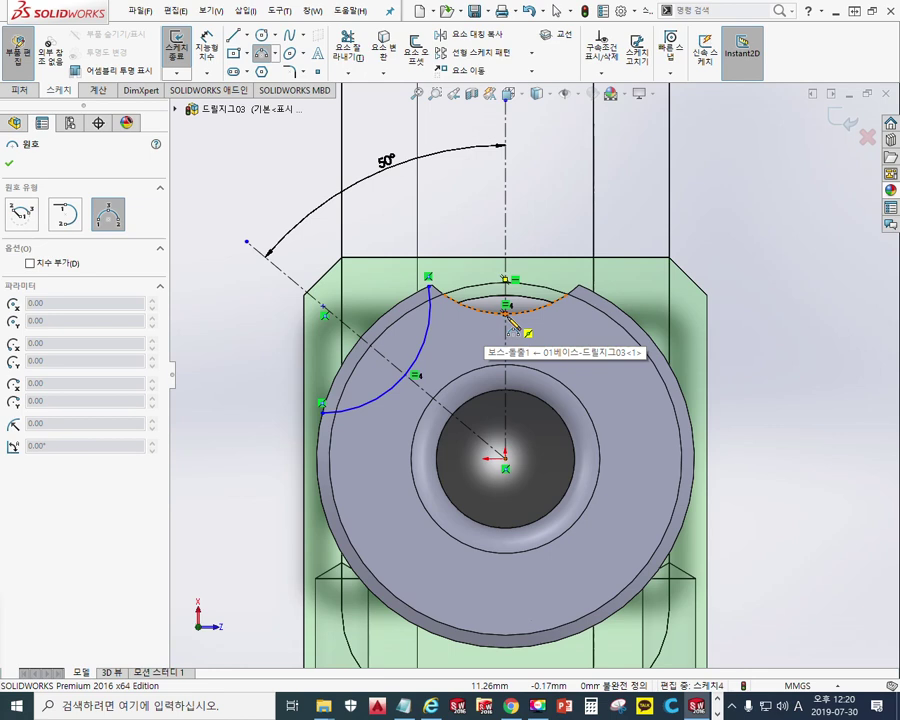
pyautogui.click(505, 314)
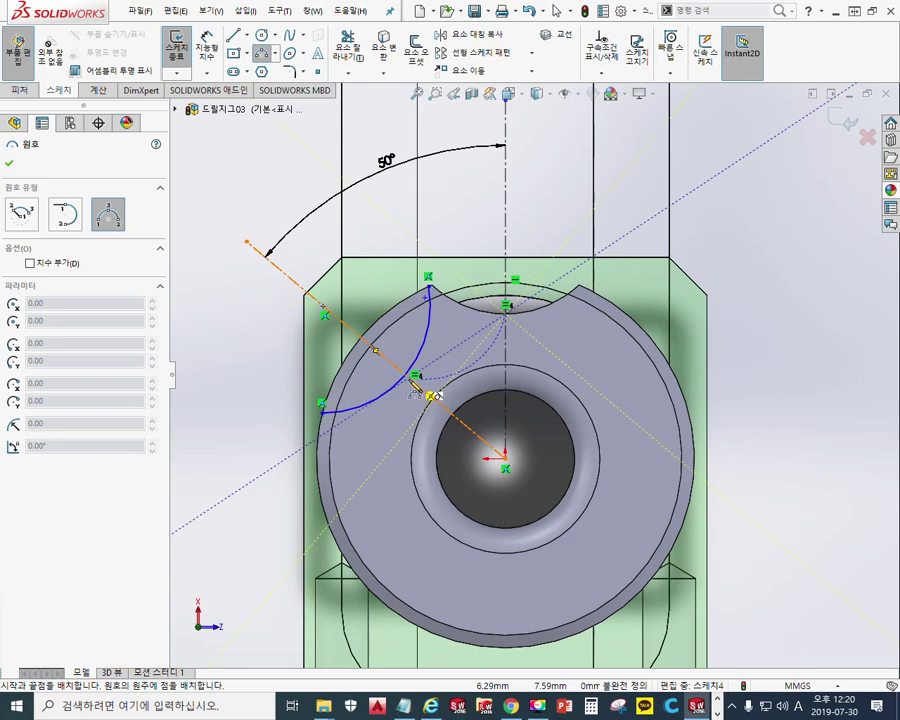
pyautogui.scroll(-3, 418, 390)
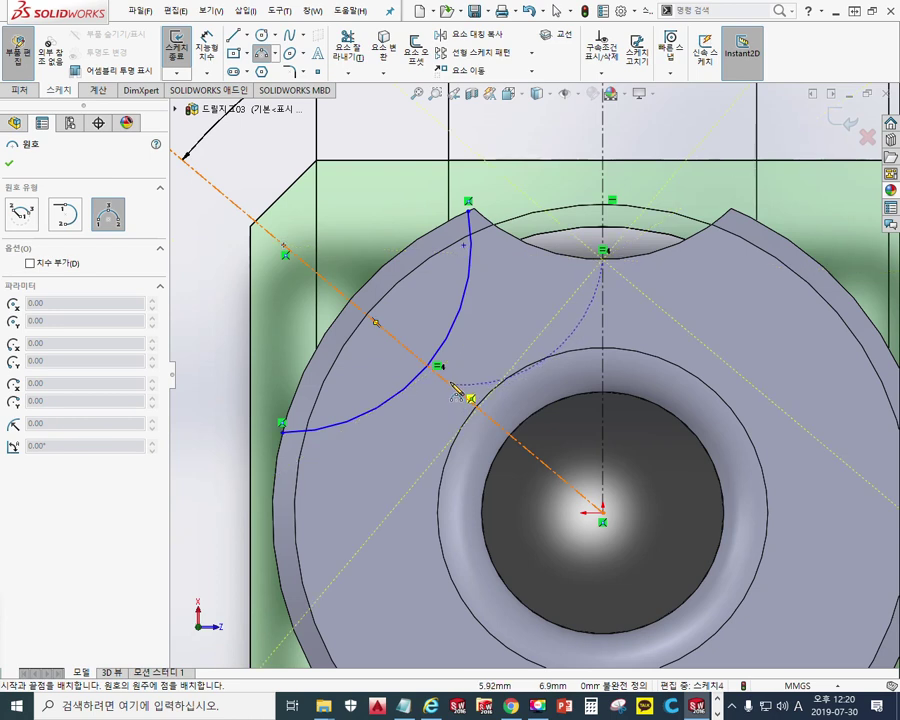
pyautogui.click(509, 302)
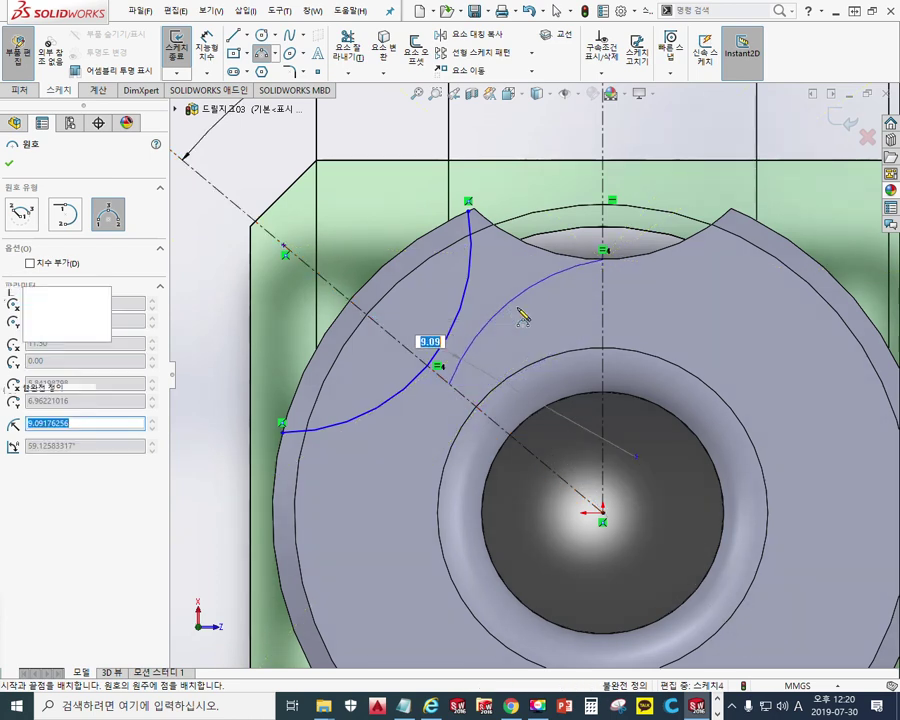
# Step: Finish the three-point arc and make its lower end coincident with the stop arc
pyautogui.rightClick(600, 304)
pyautogui.click(629, 313)
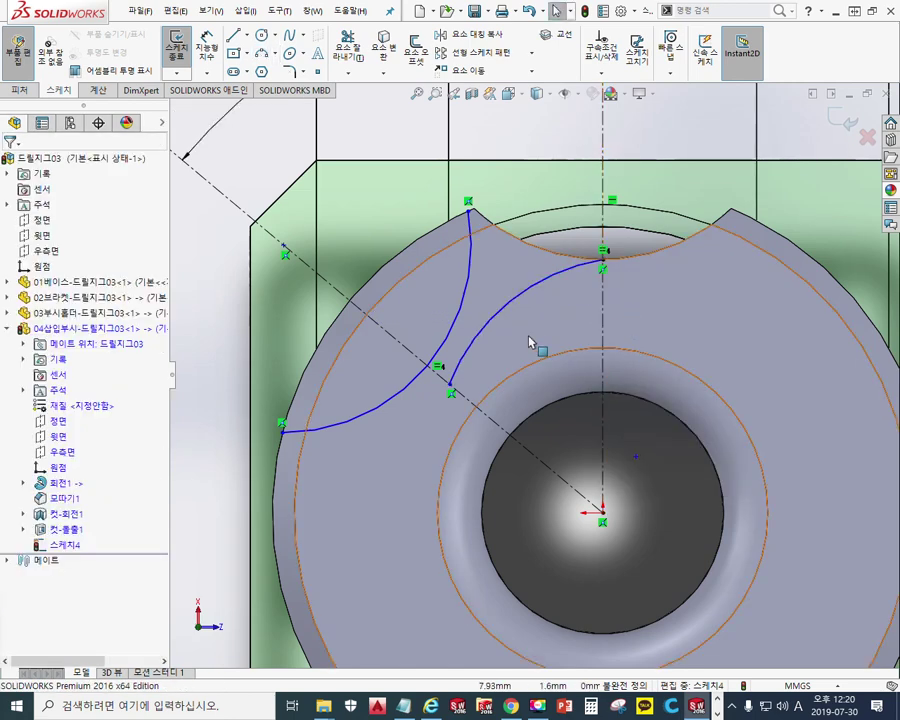
pyautogui.keyDown('ctrl'); pyautogui.moveTo(525, 337); pyautogui.dragTo(539, 369, button='middle'); pyautogui.keyUp('ctrl')
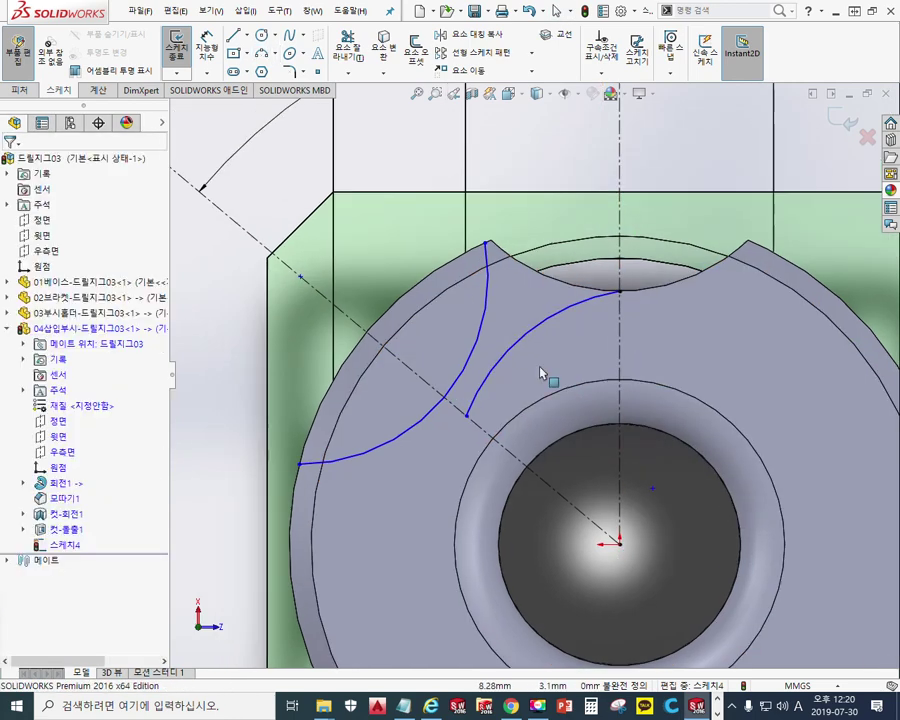
pyautogui.click(468, 423)
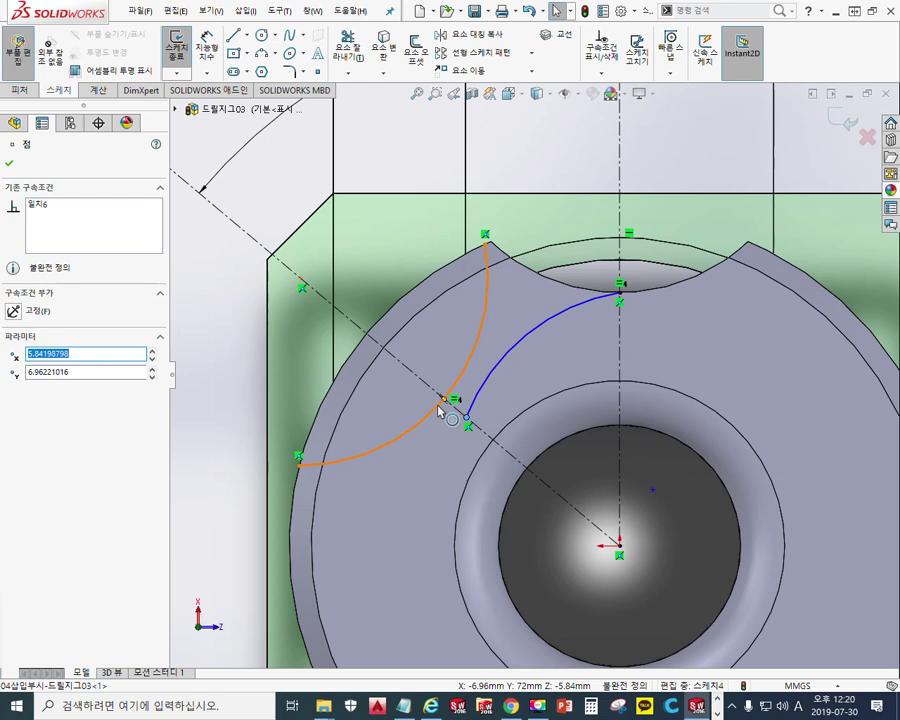
pyautogui.click(439, 407)
pyautogui.keyDown('ctrl'); pyautogui.click(467, 418); pyautogui.keyUp('ctrl')
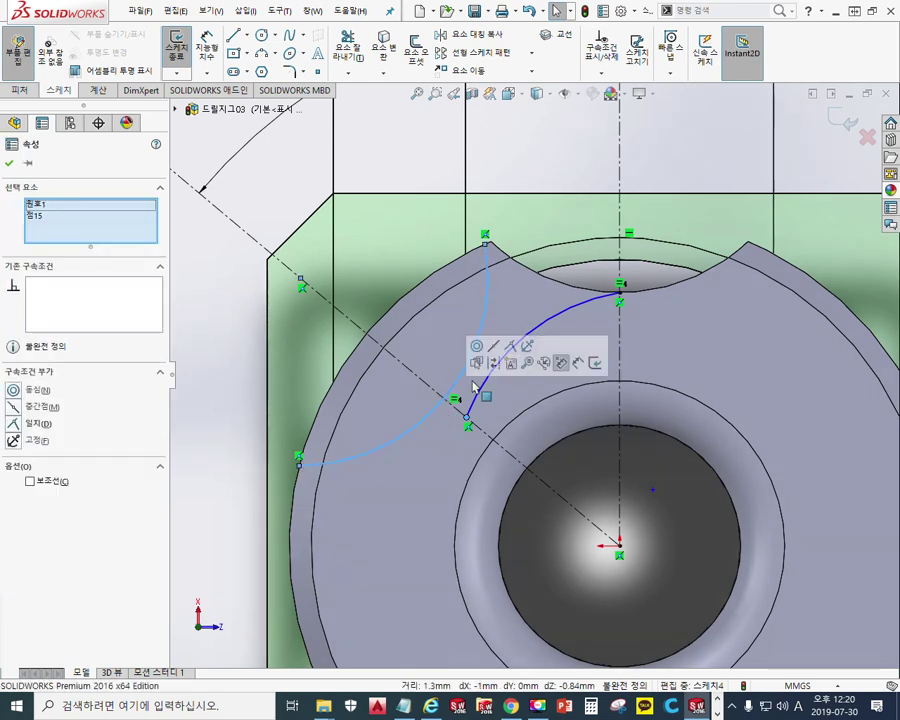
pyautogui.click(512, 347)
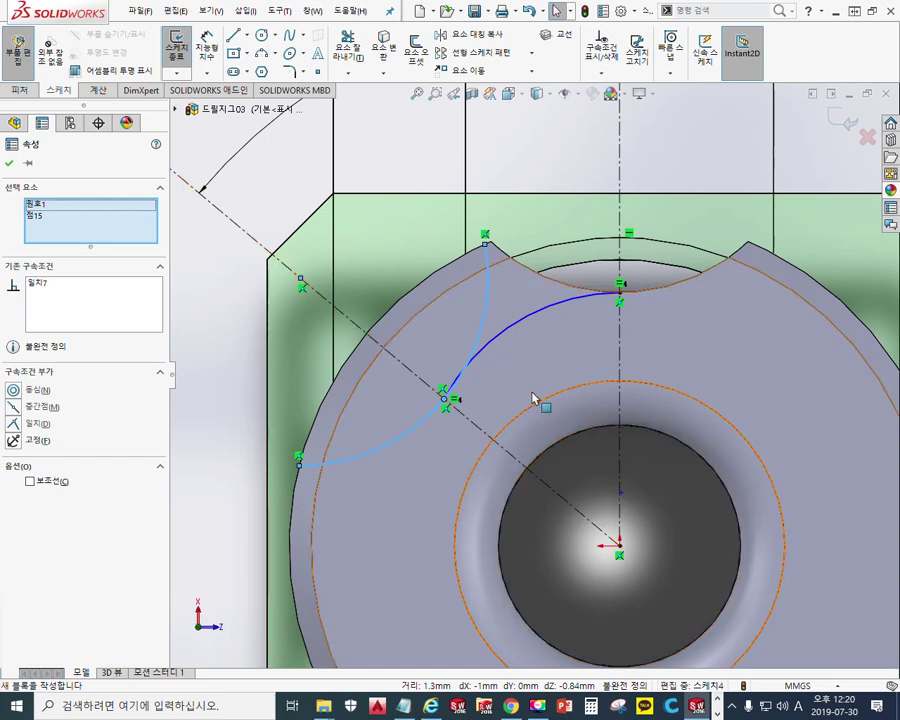
# Step: Make the connecting arc tangent and equal in radius to the stop arc, and delete the coincident relation at its notch end
pyautogui.click(515, 325)
pyautogui.keyDown('ctrl'); pyautogui.click(484, 310); pyautogui.keyUp('ctrl')
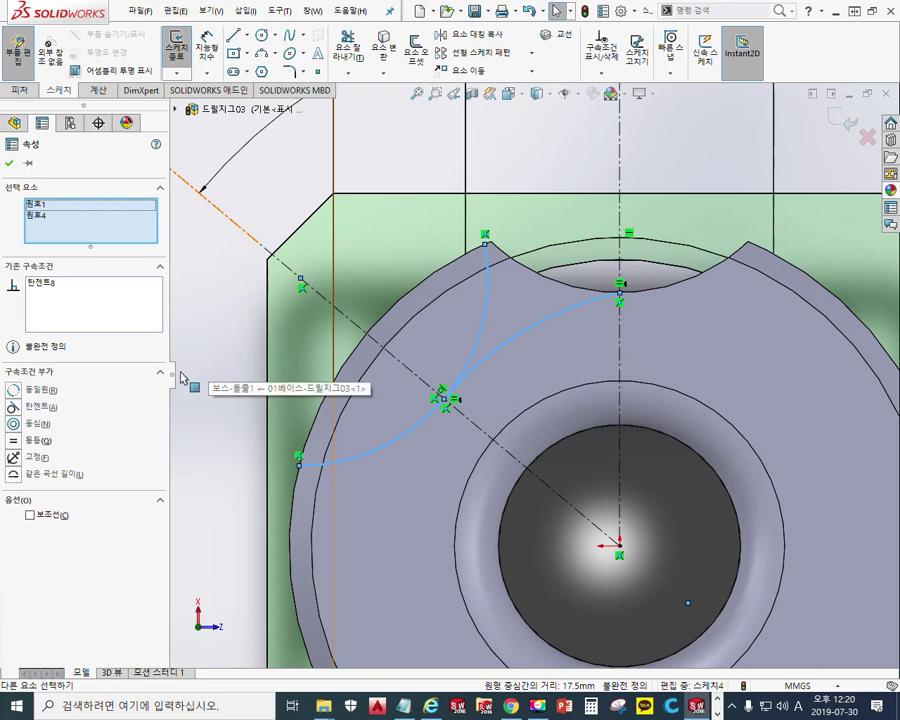
pyautogui.click(14, 441)
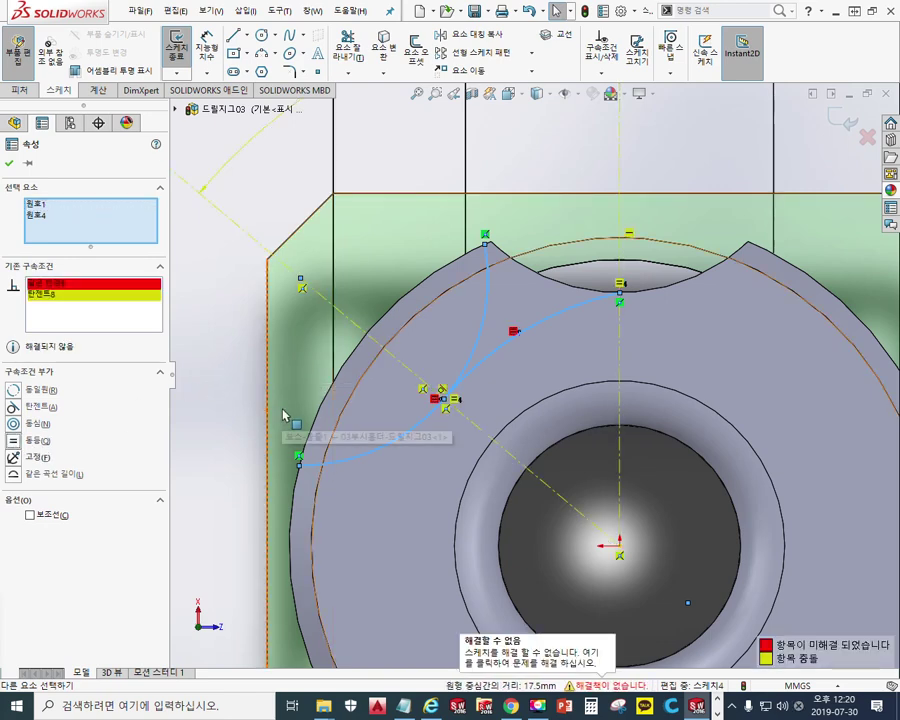
pyautogui.click(619, 303)
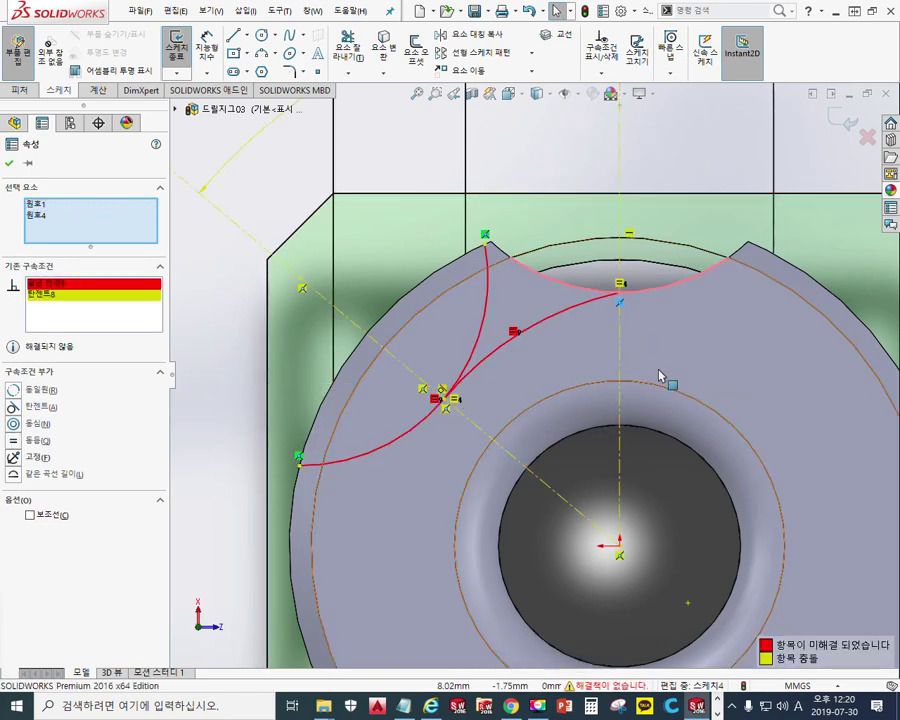
pyautogui.press('Delete')
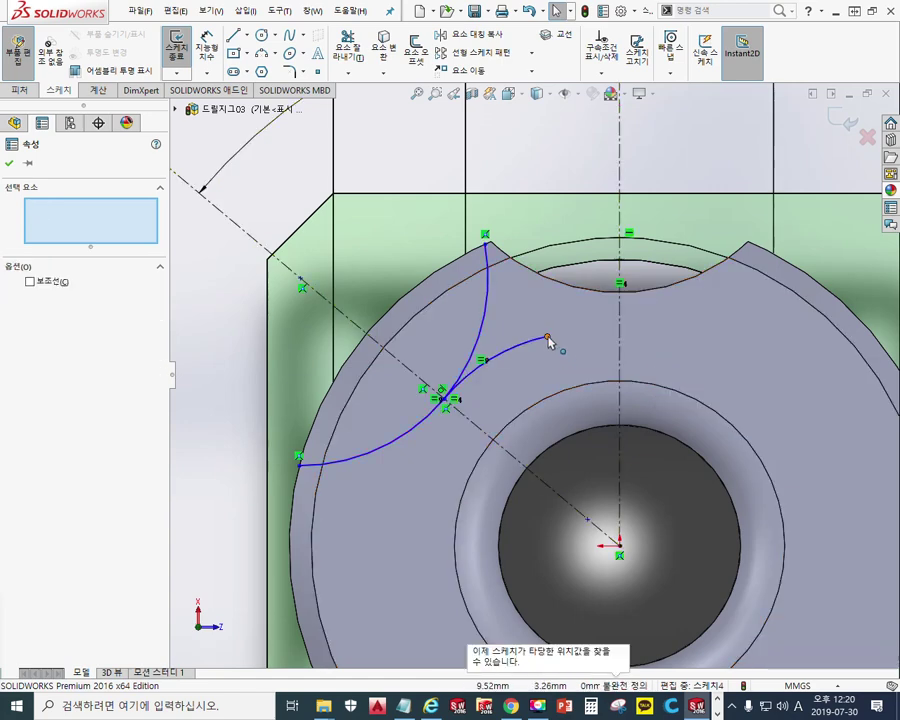
# Step: Try to make the connecting arc's free end coincident with the notch edge, and undo the relation
pyautogui.click(548, 342)
pyautogui.keyDown('ctrl'); pyautogui.click(593, 295); pyautogui.keyUp('ctrl')
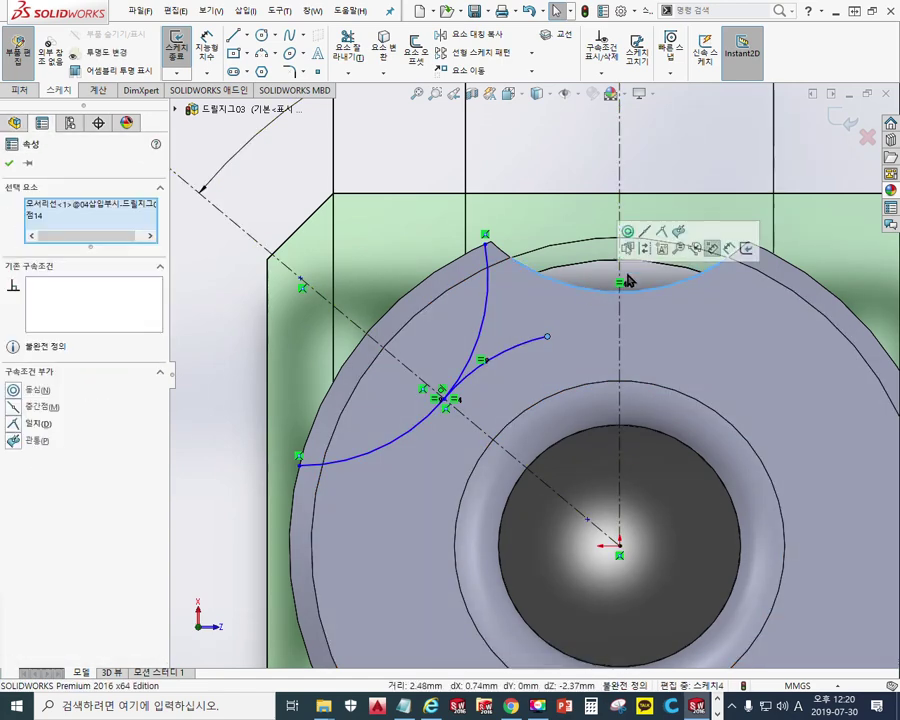
pyautogui.click(660, 232)
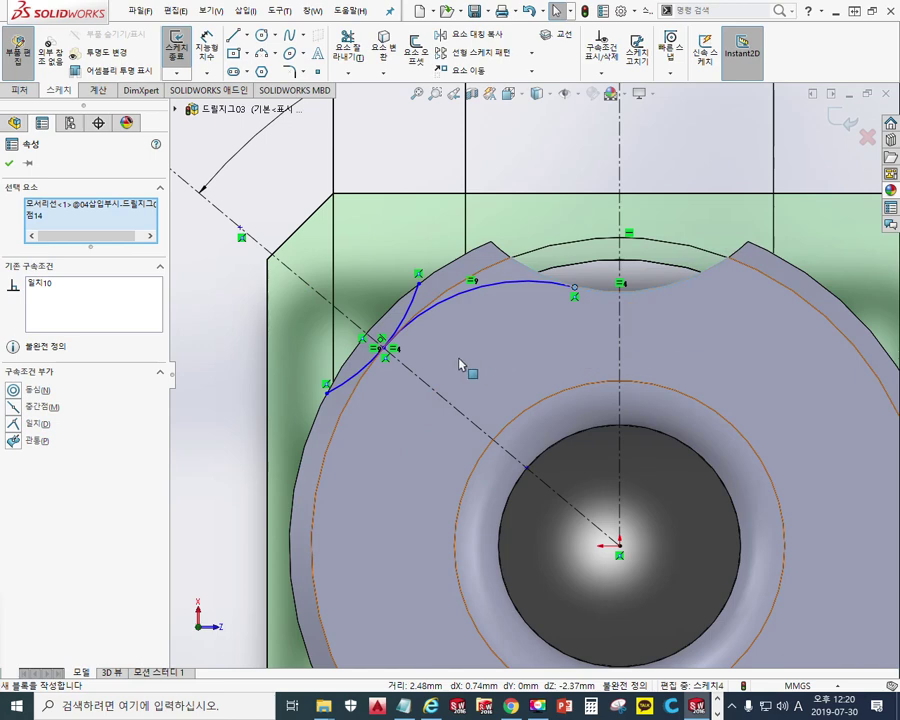
pyautogui.click(384, 348)
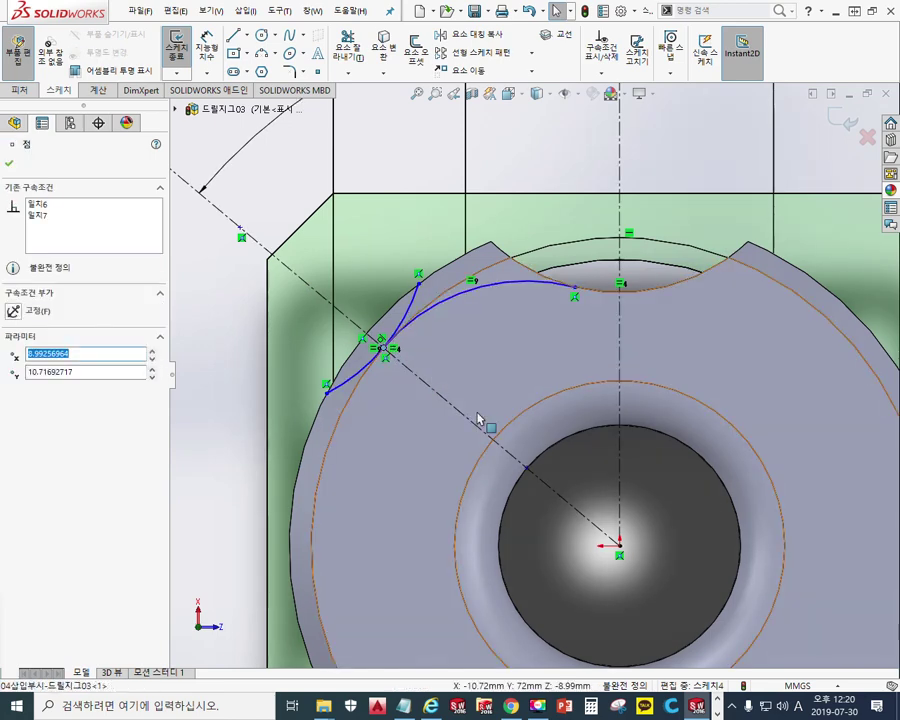
pyautogui.hotkey('ctrl', 'z')
pyautogui.hotkey('ctrl', 'z')
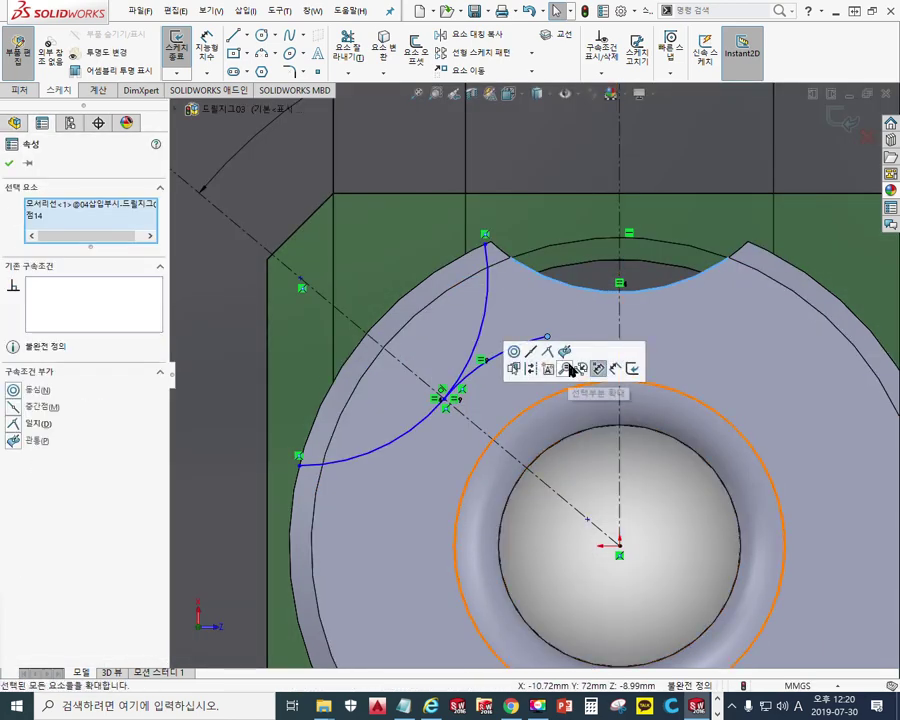
# Step: Make the connecting arc's center point coincident with the slanted centerline
pyautogui.scroll(3, 540, 365)
pyautogui.moveTo(545, 356)
pyautogui.mouseDown()
pyautogui.moveTo(612, 352)
pyautogui.moveTo(565, 335)
pyautogui.mouseUp()
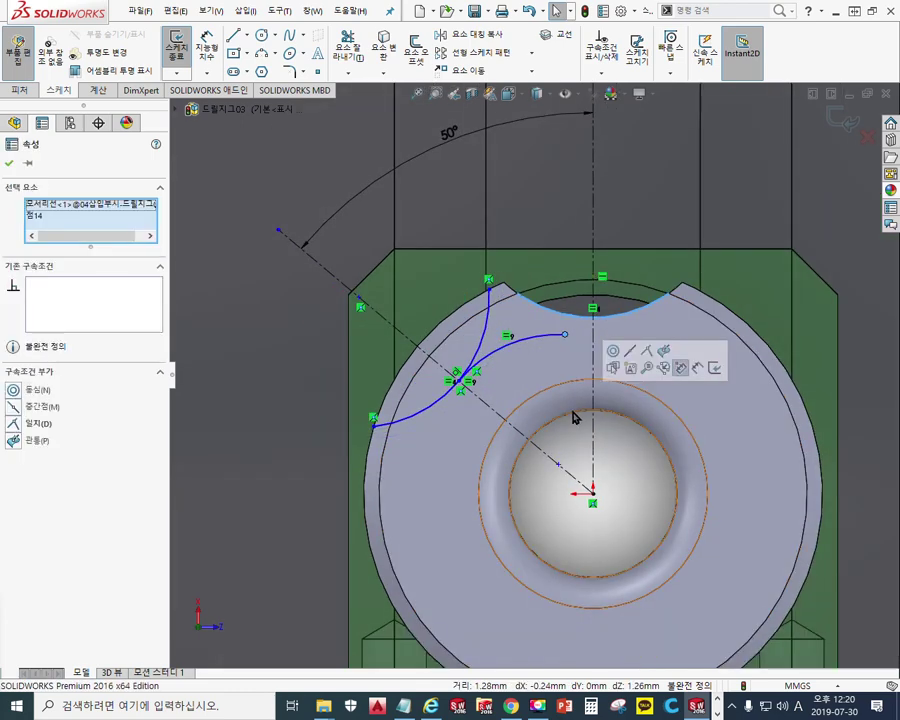
pyautogui.click(559, 466)
pyautogui.keyDown('ctrl'); pyautogui.click(538, 450); pyautogui.keyUp('ctrl')
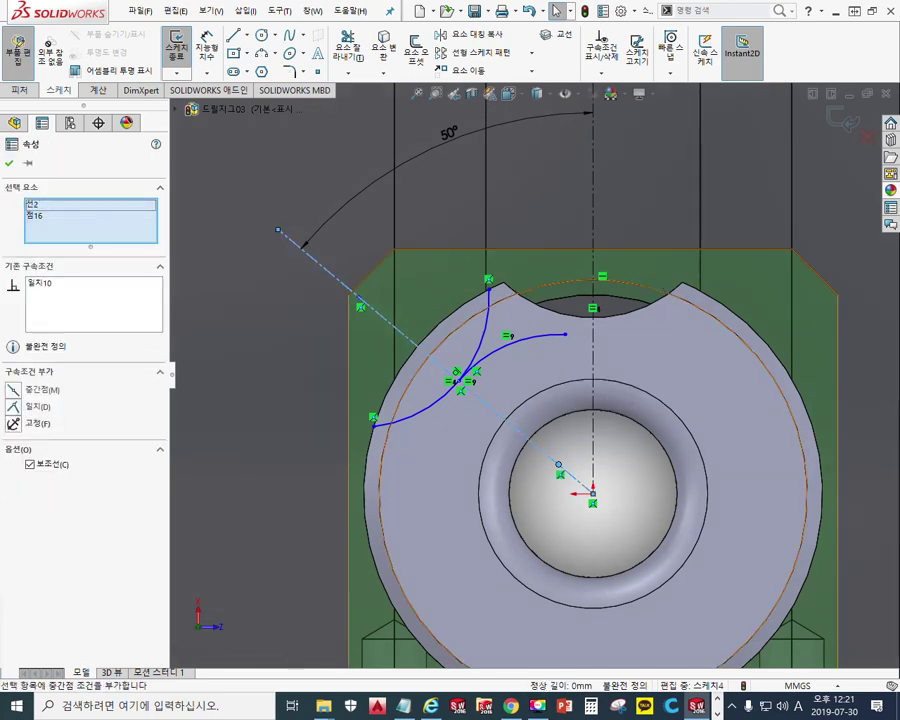
pyautogui.press('Escape')
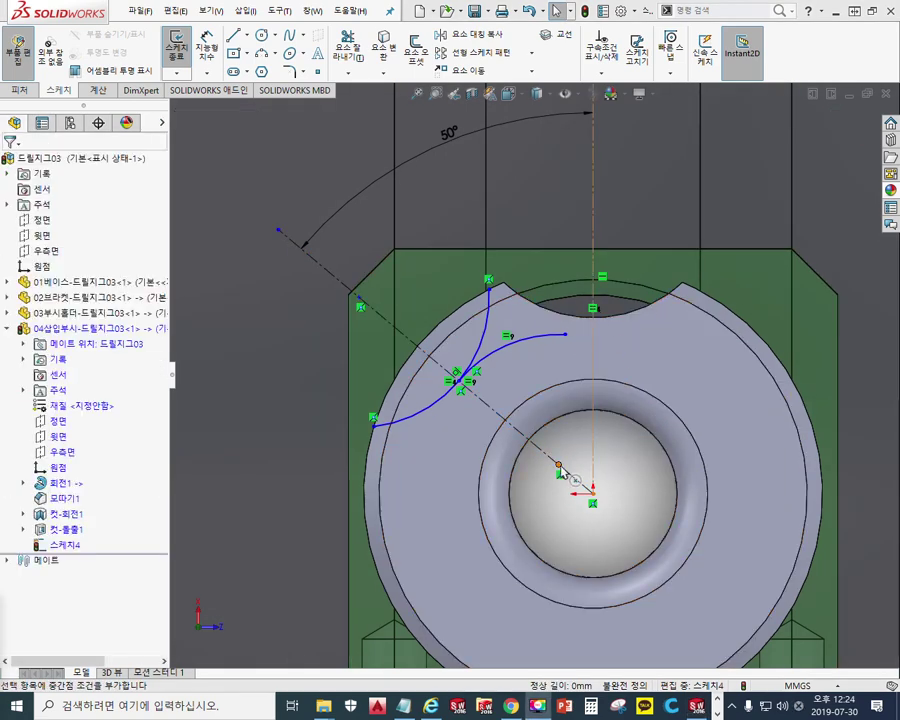
# Step: Select the connecting arc, circle its center point and trace the arc with the screen pen, and clear the markup
pyautogui.click(535, 337)
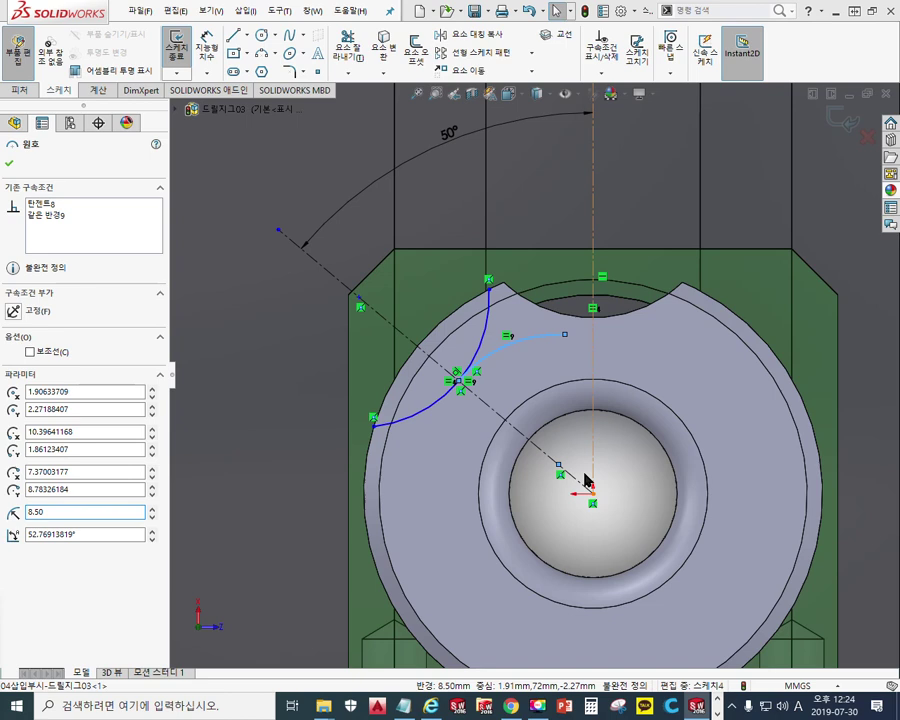
pyautogui.moveTo(562, 452); pyautogui.dragTo(565, 470)
pyautogui.moveTo(462, 399); pyautogui.dragTo(553, 342)
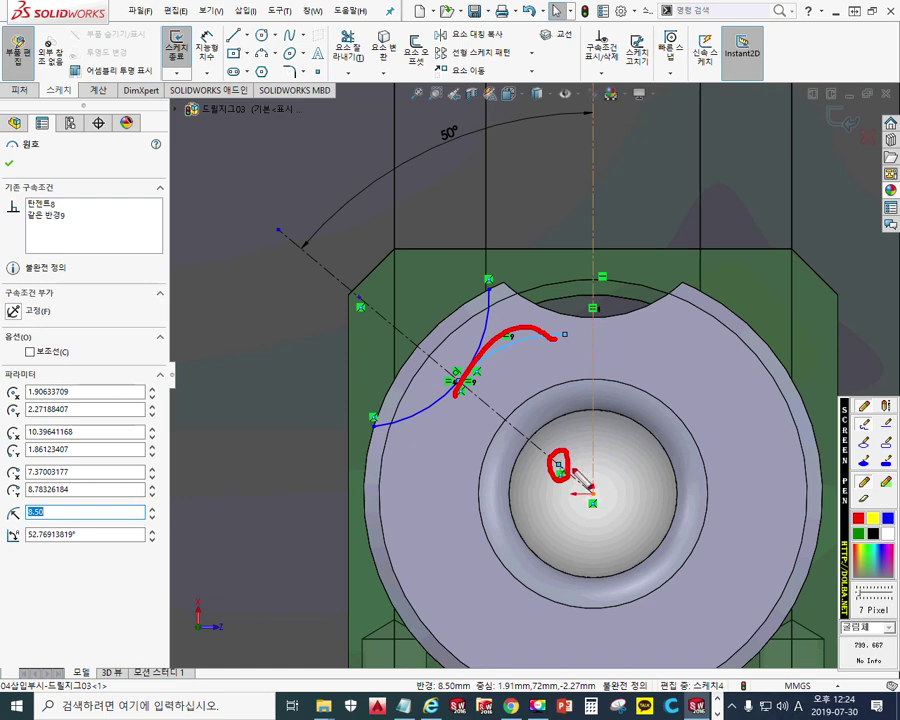
pyautogui.press('Escape')
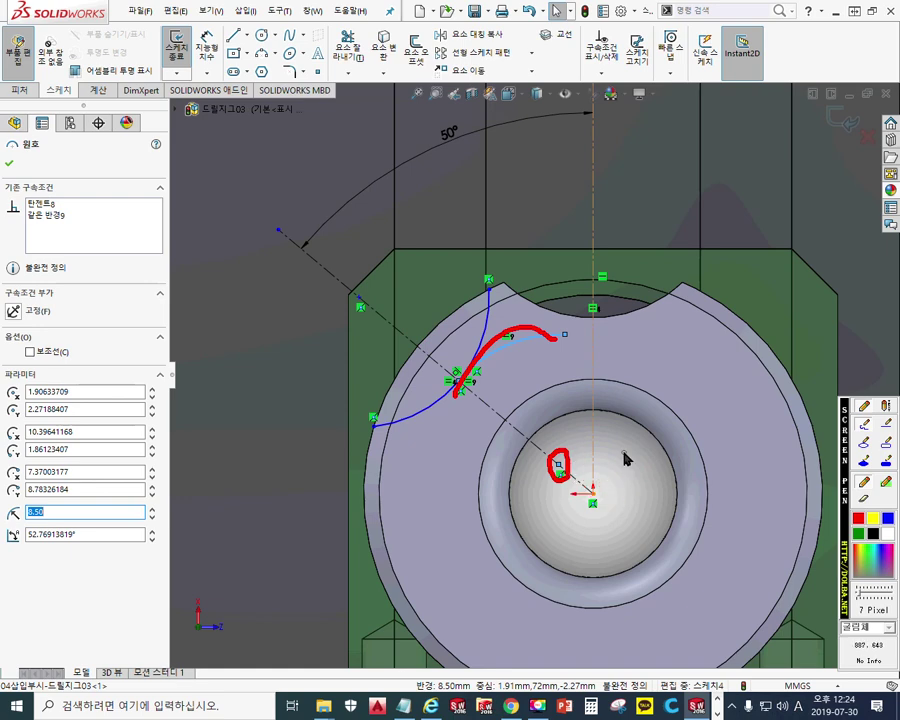
# Step: Make the connecting arc's free end coincident with the vertical centerline
pyautogui.click(578, 342)
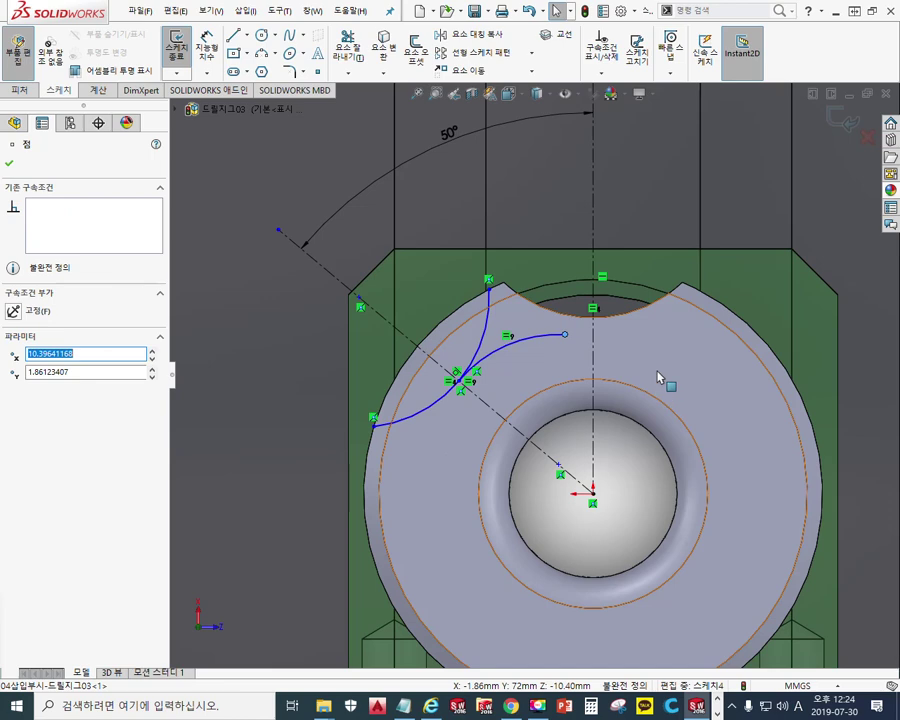
pyautogui.keyDown('ctrl'); pyautogui.click(607, 322); pyautogui.keyUp('ctrl')
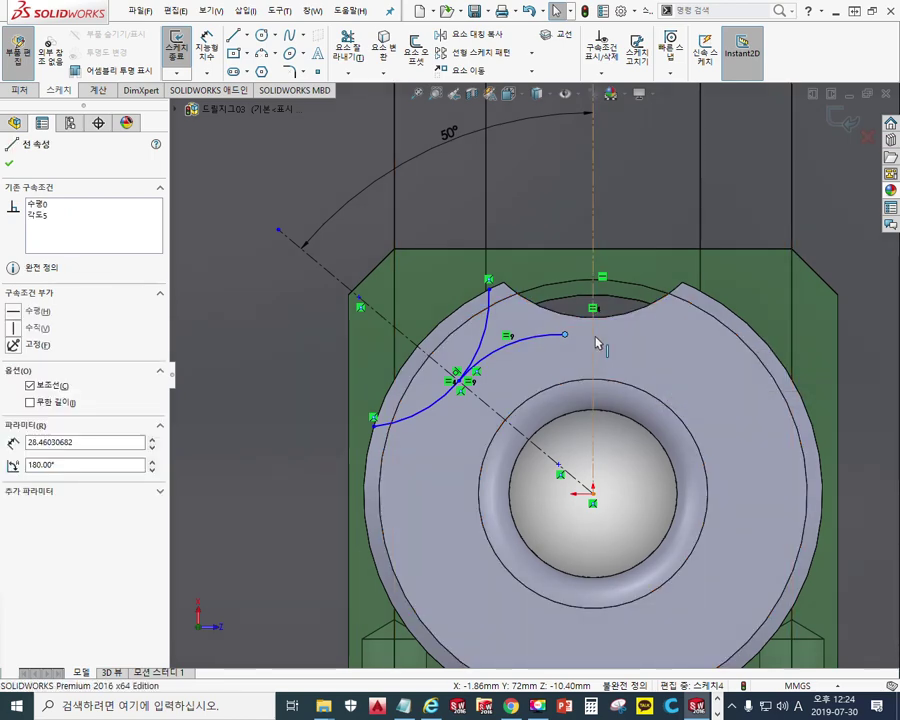
pyautogui.click(651, 285)
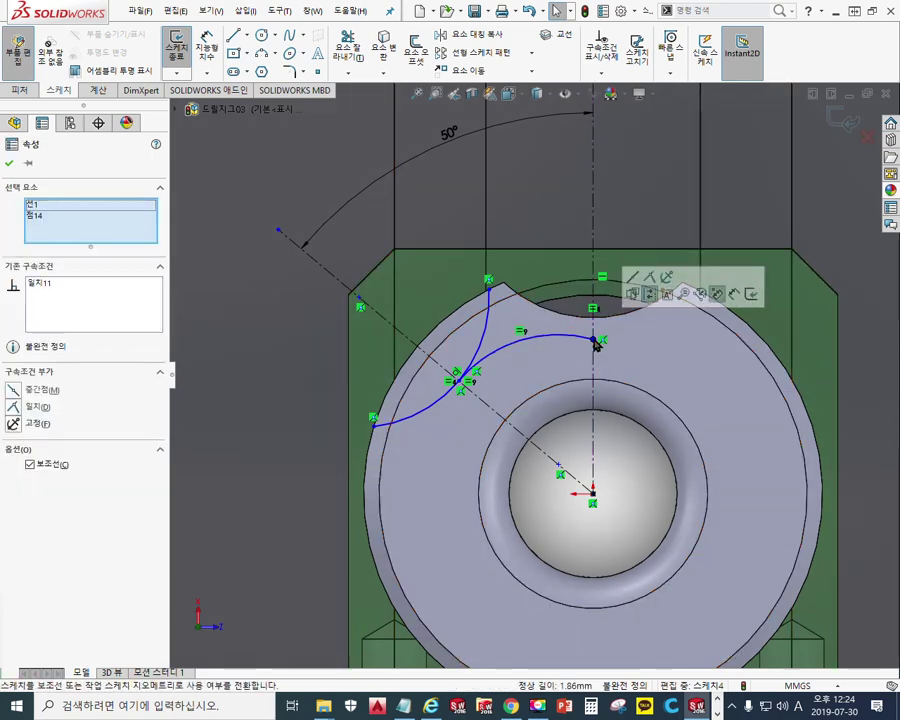
# Step: Try an intersection relation between the connecting arc's end, the vertical centerline and the notch edge, and delete that relation
pyautogui.keyDown('ctrl'); pyautogui.click(619, 322); pyautogui.keyUp('ctrl')
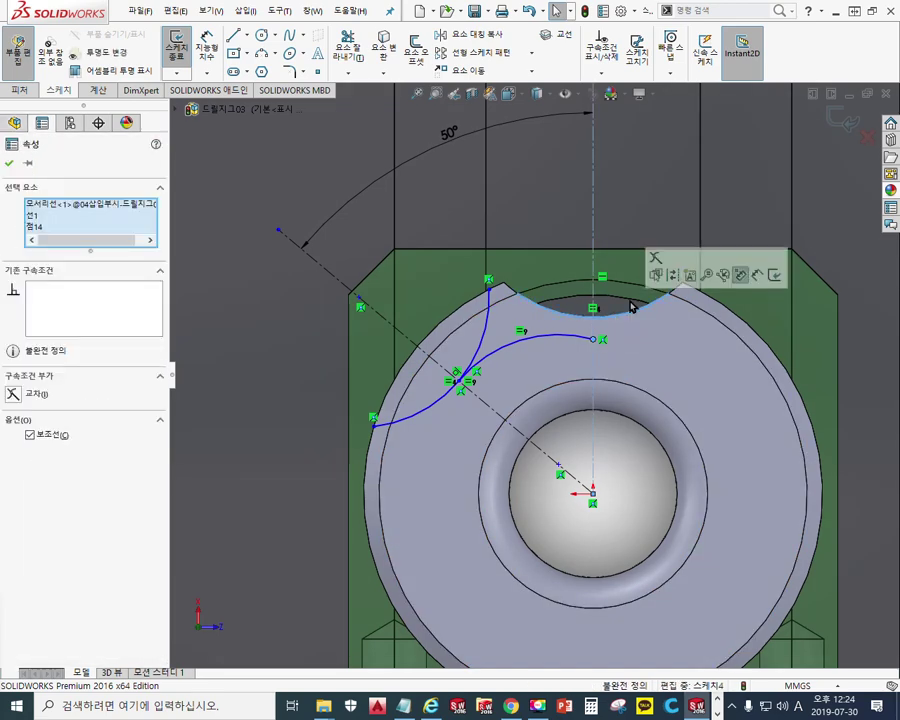
pyautogui.click(655, 260)
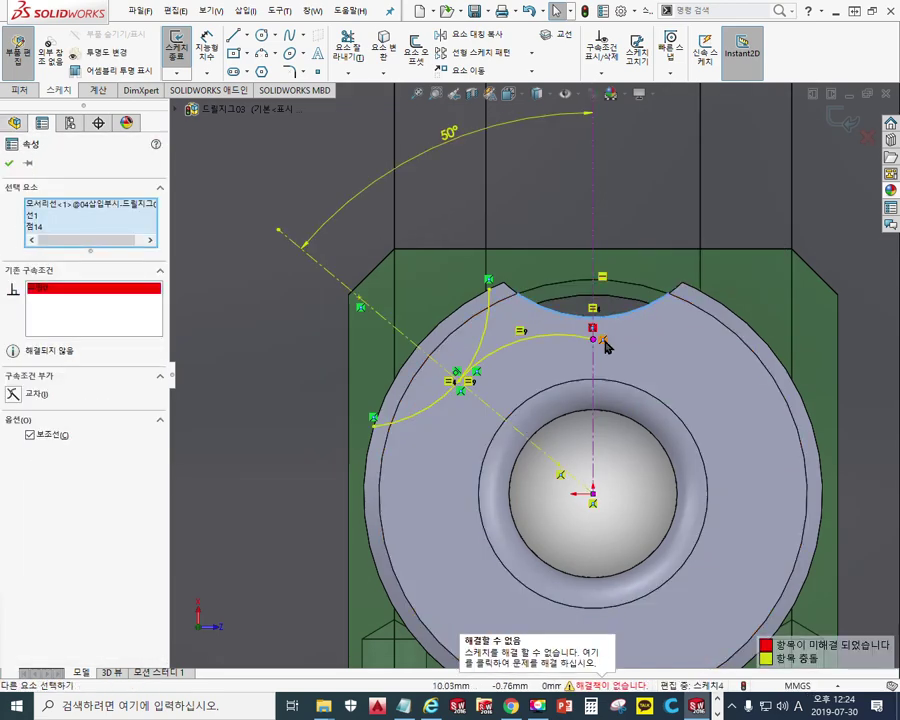
pyautogui.rightClick(115, 289)
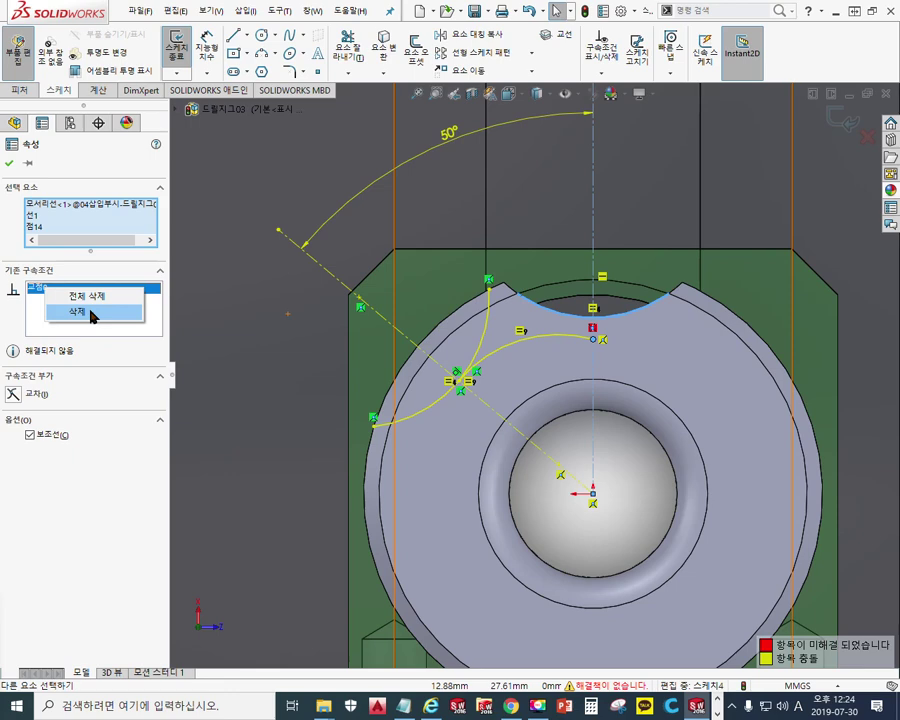
pyautogui.click(117, 314)
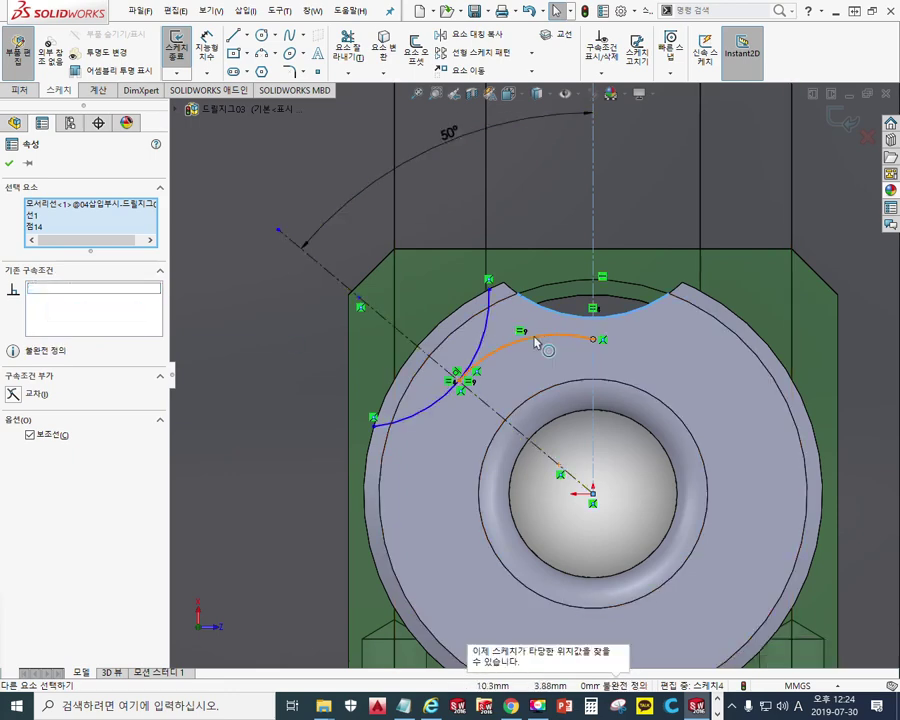
# Step: Delete the equal-radius relation between the connecting arc and the stop arc
pyautogui.click(594, 337)
pyautogui.scroll(-2, 580, 449)
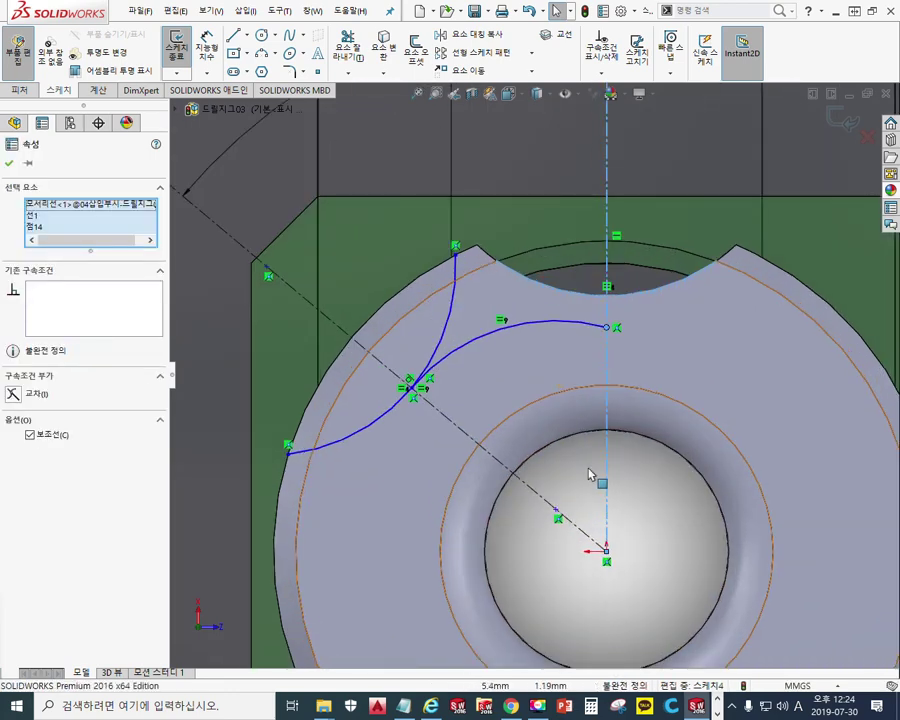
pyautogui.press('Escape')
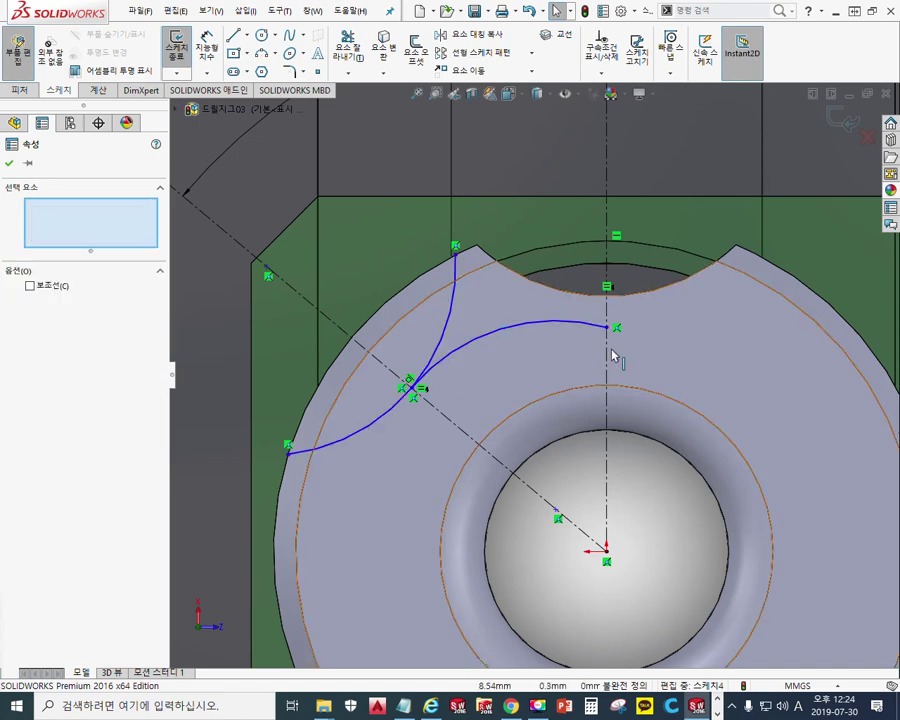
# Step: Make the connecting arc's end on the vertical centerline coincident with the notch edge
pyautogui.click(605, 330)
pyautogui.keyDown('ctrl'); pyautogui.click(598, 294); pyautogui.keyUp('ctrl')
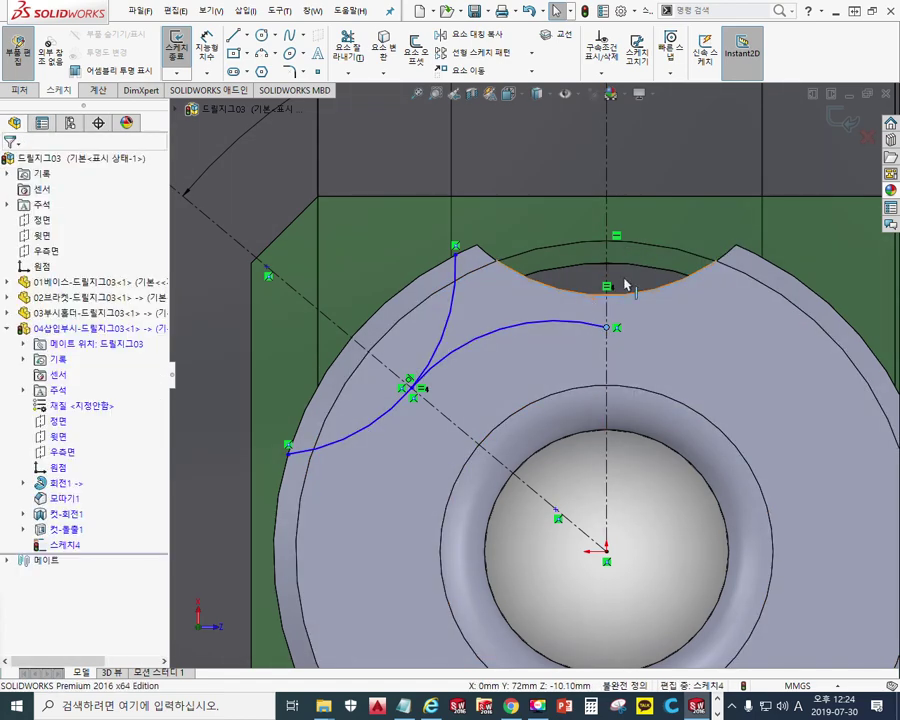
pyautogui.click(672, 244)
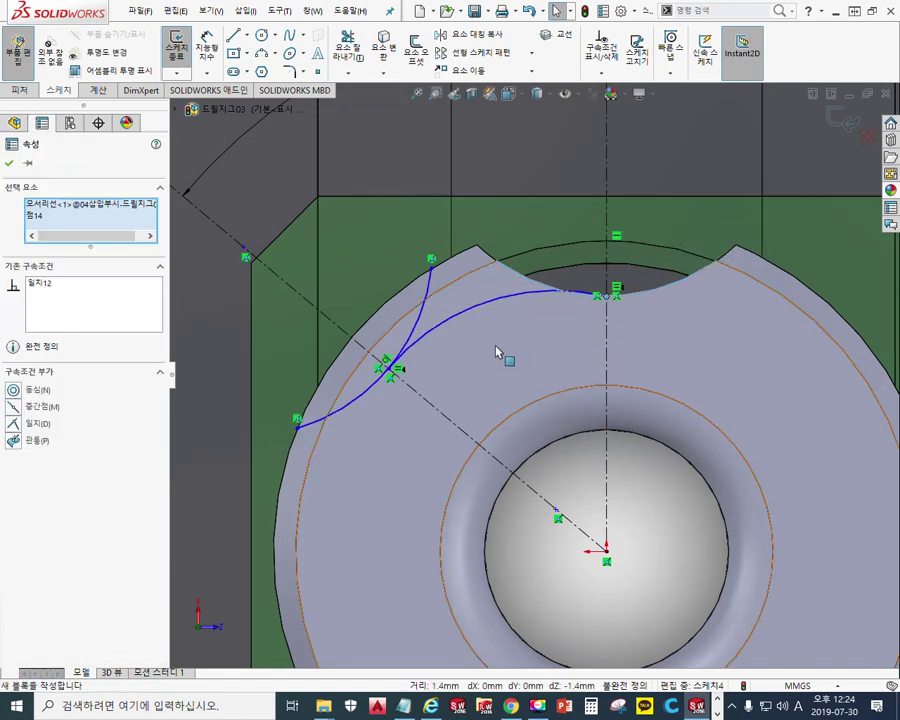
# Step: Move the stop arc's center point along the slanted centerline toward the bushing center
pyautogui.scroll(2, 520, 358)
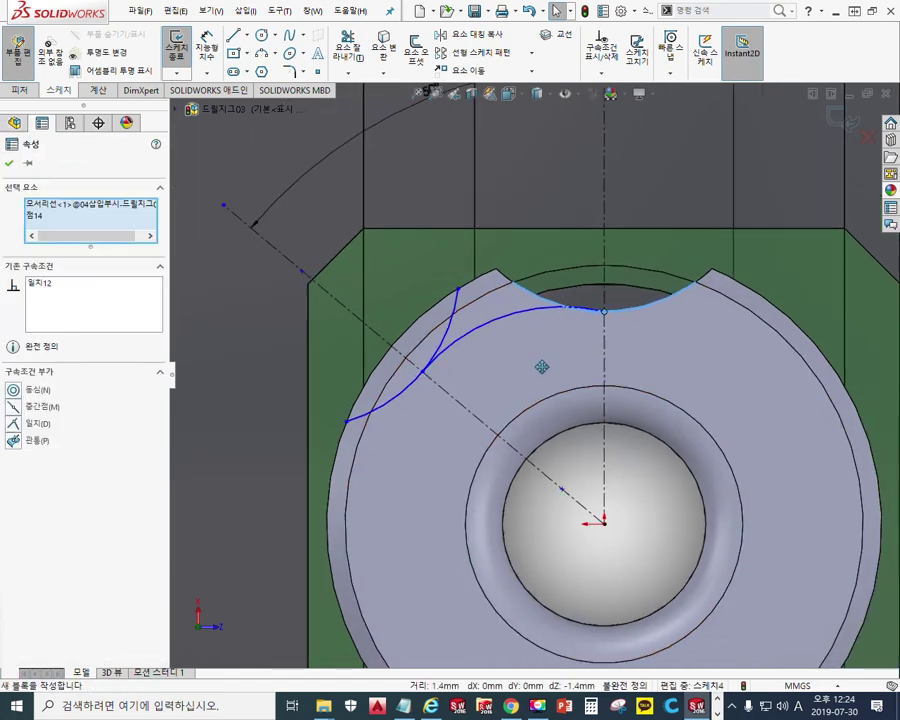
pyautogui.click(464, 337)
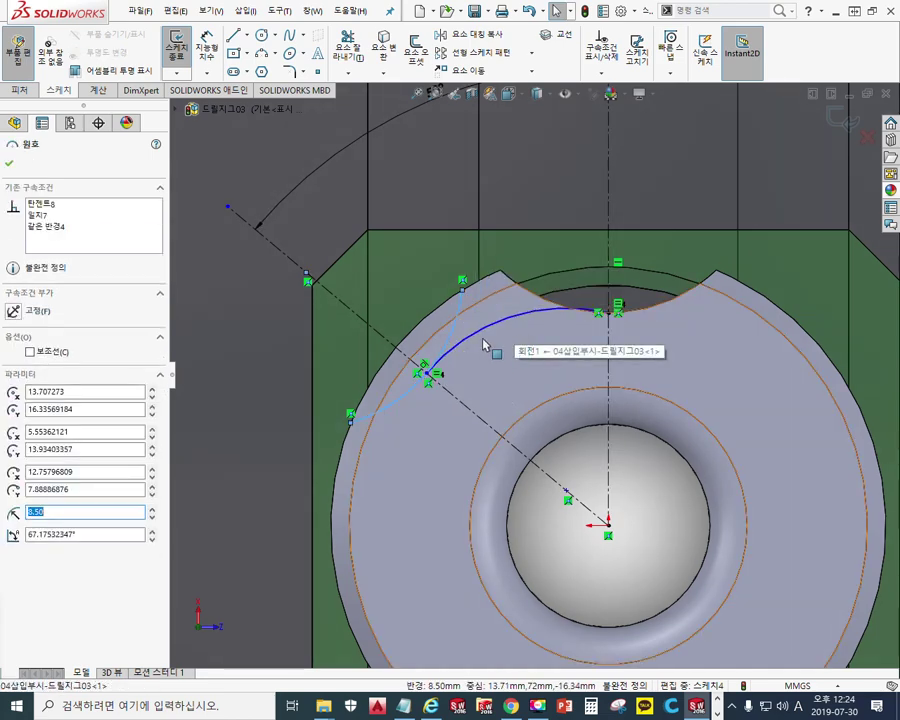
pyautogui.moveTo(307, 274); pyautogui.dragTo(379, 331)
pyautogui.press('Escape')
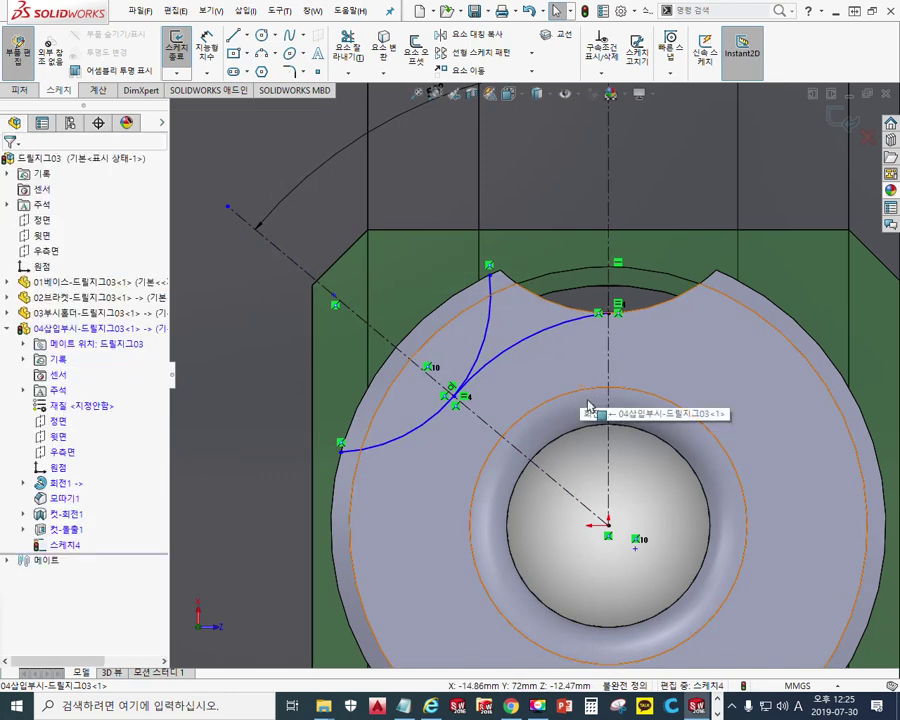
# Step: Trim off the part of the stop arc that rises beyond the slanted centerline toward the bushing's outer edge
pyautogui.keyDown('ctrl'); pyautogui.moveTo(568, 381); pyautogui.dragTo(580, 403, button='middle'); pyautogui.keyUp('ctrl')
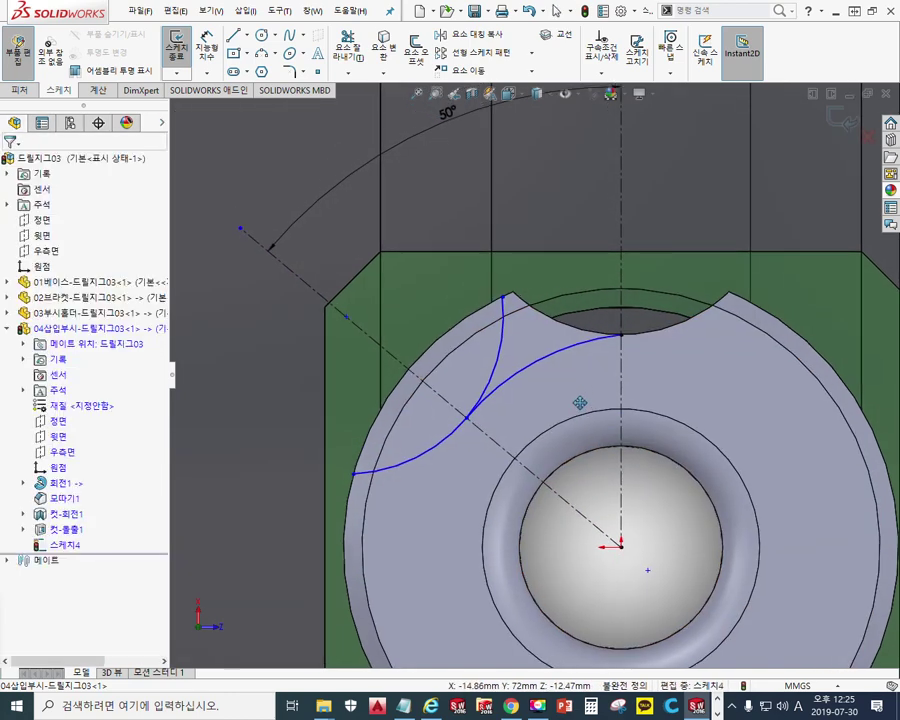
pyautogui.press('F2')
pyautogui.moveTo(500, 292)
pyautogui.mouseDown()
pyautogui.moveTo(507, 333)
pyautogui.moveTo(477, 390)
pyautogui.mouseUp()
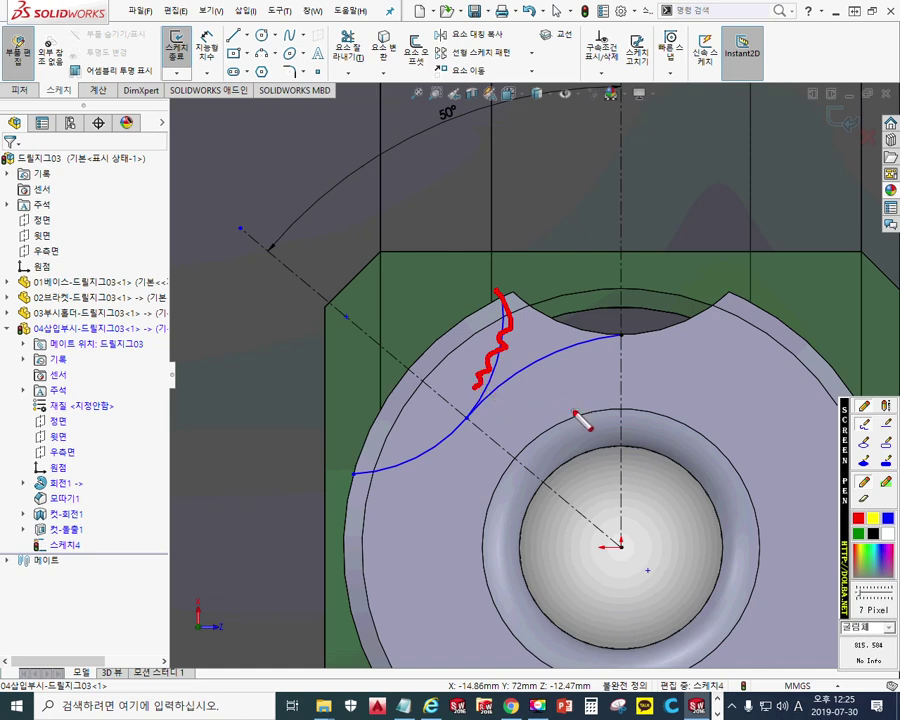
pyautogui.press('F2')
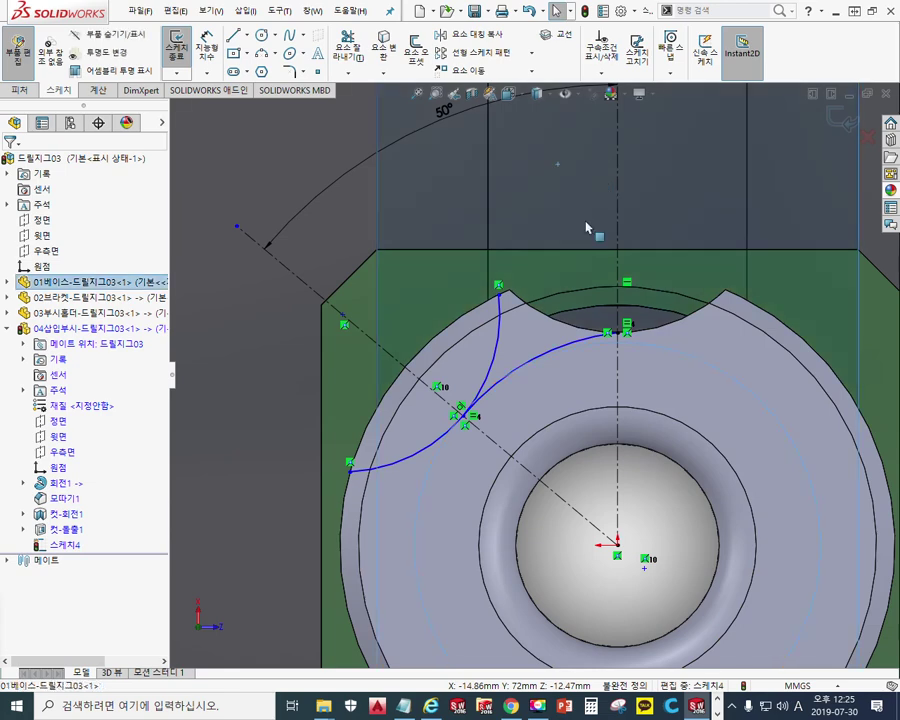
pyautogui.rightClick(560, 166)
pyautogui.click(637, 380)
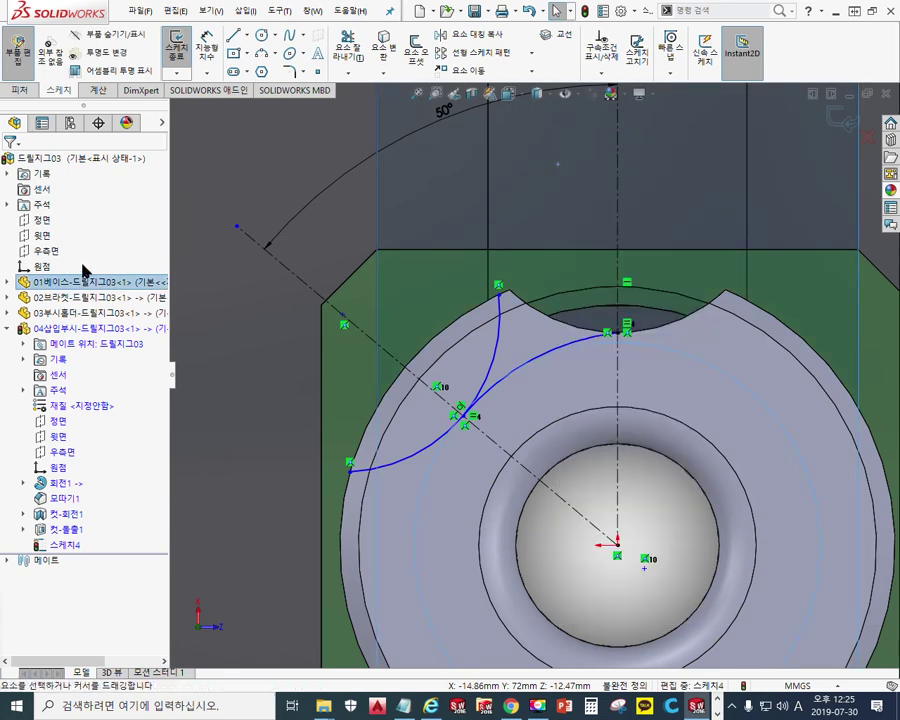
pyautogui.moveTo(530, 297); pyautogui.dragTo(483, 347)
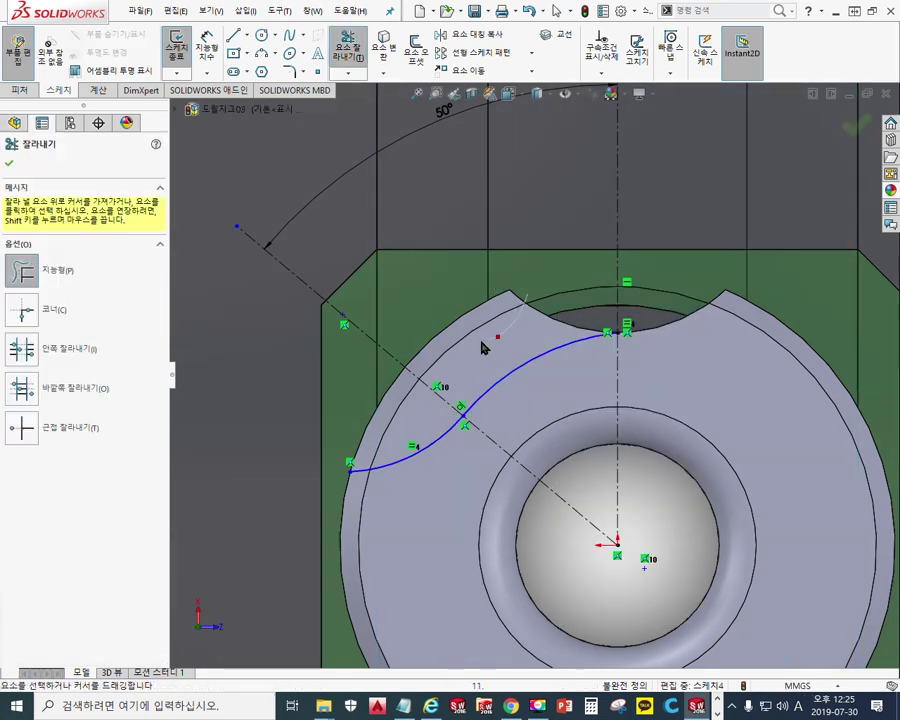
pyautogui.rightClick(617, 200)
pyautogui.click(679, 245)
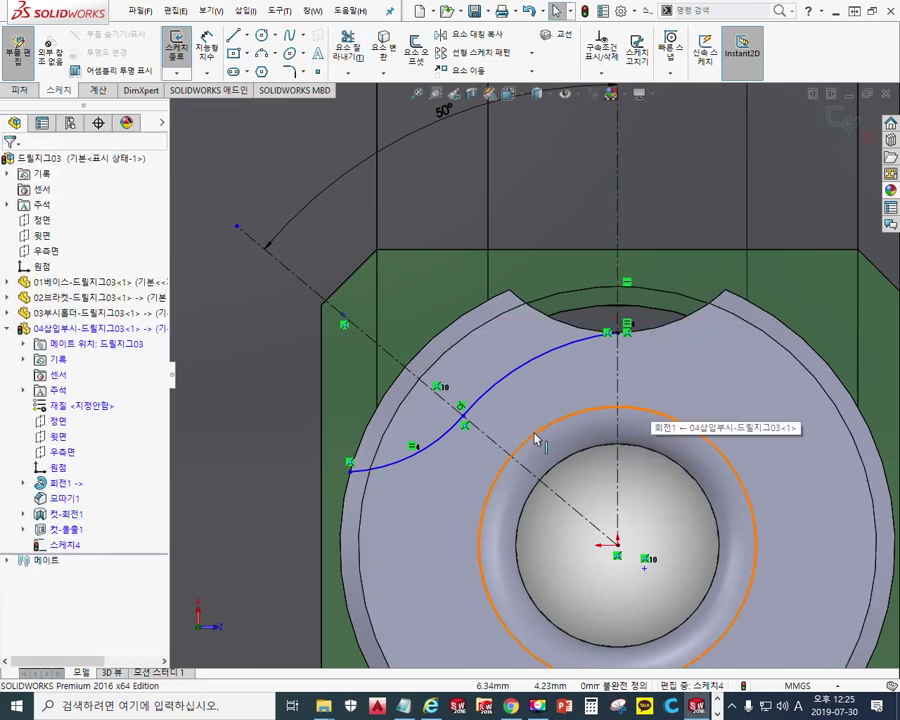
pyautogui.press('F2')
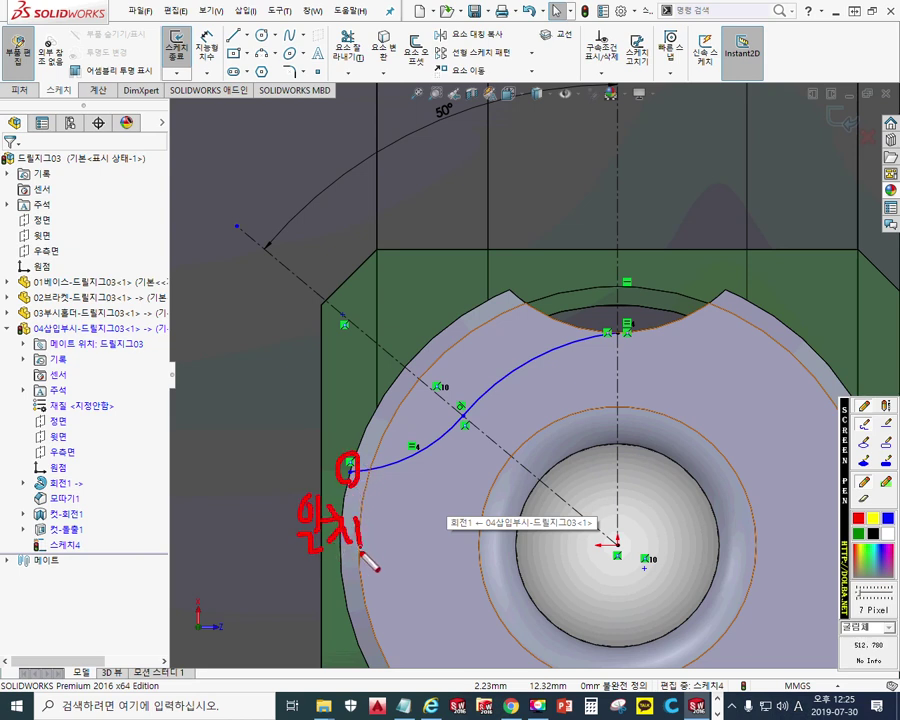
pyautogui.moveTo(370, 468); pyautogui.dragTo(444, 441)
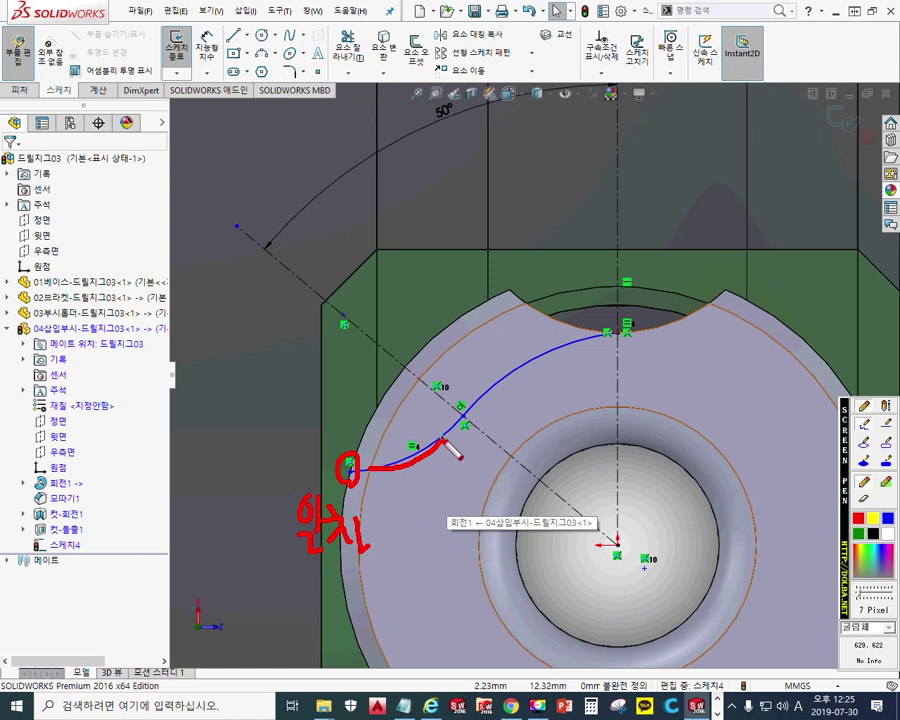
pyautogui.moveTo(408, 493); pyautogui.dragTo(441, 491)
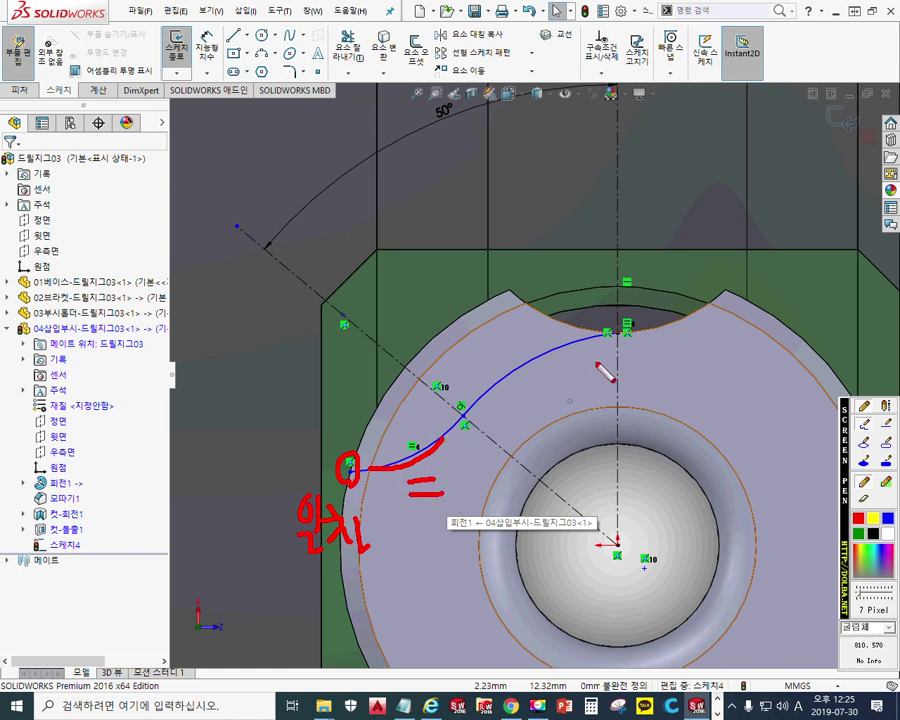
pyautogui.moveTo(494, 410)
pyautogui.mouseDown()
pyautogui.moveTo(483, 455)
pyautogui.moveTo(492, 431)
pyautogui.mouseUp()
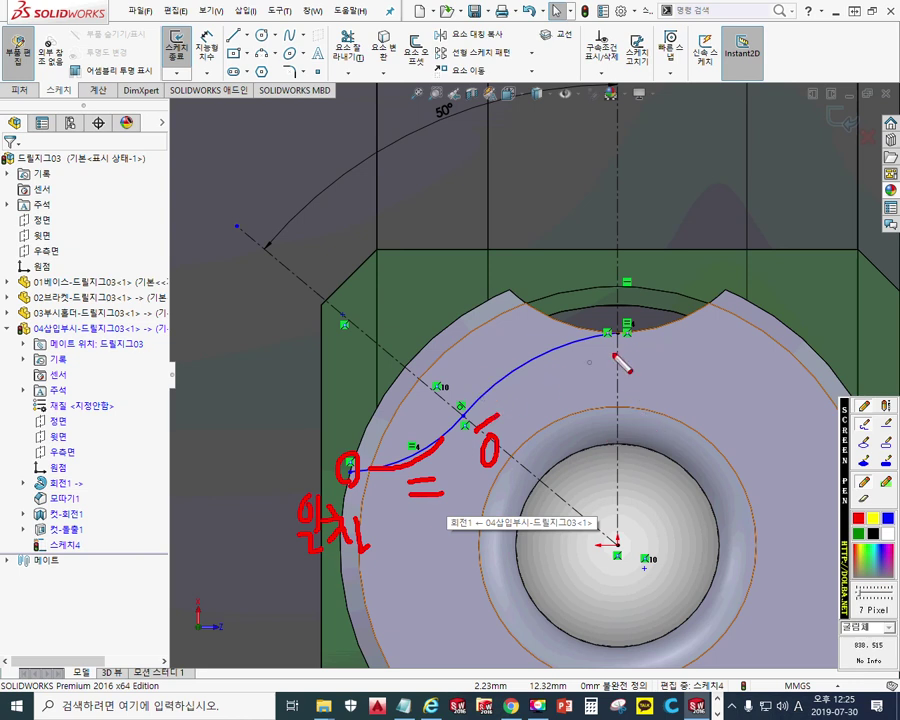
pyautogui.press('Escape')
# Step: Check the existing relations on the connecting arc between the slanted centerline and the notch
pyautogui.click(533, 366)
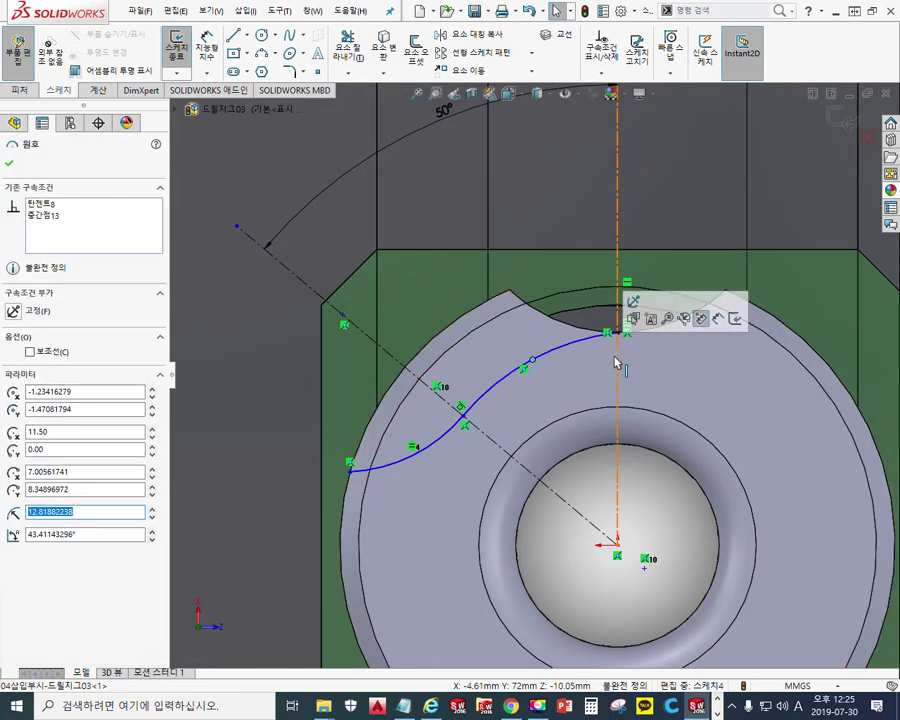
pyautogui.press('Escape')
pyautogui.click(549, 356)
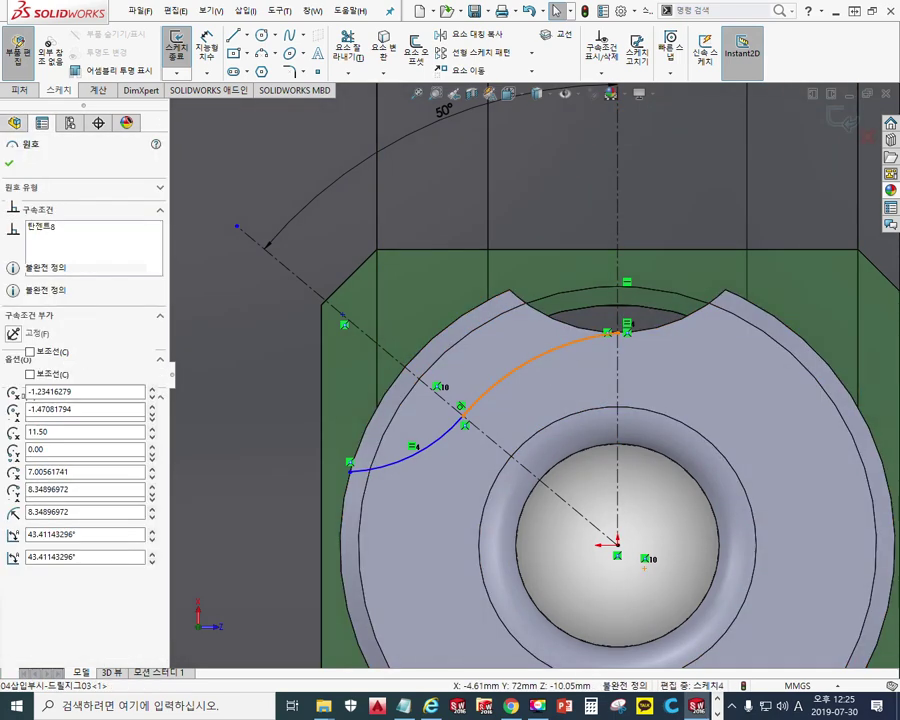
pyautogui.click(45, 206)
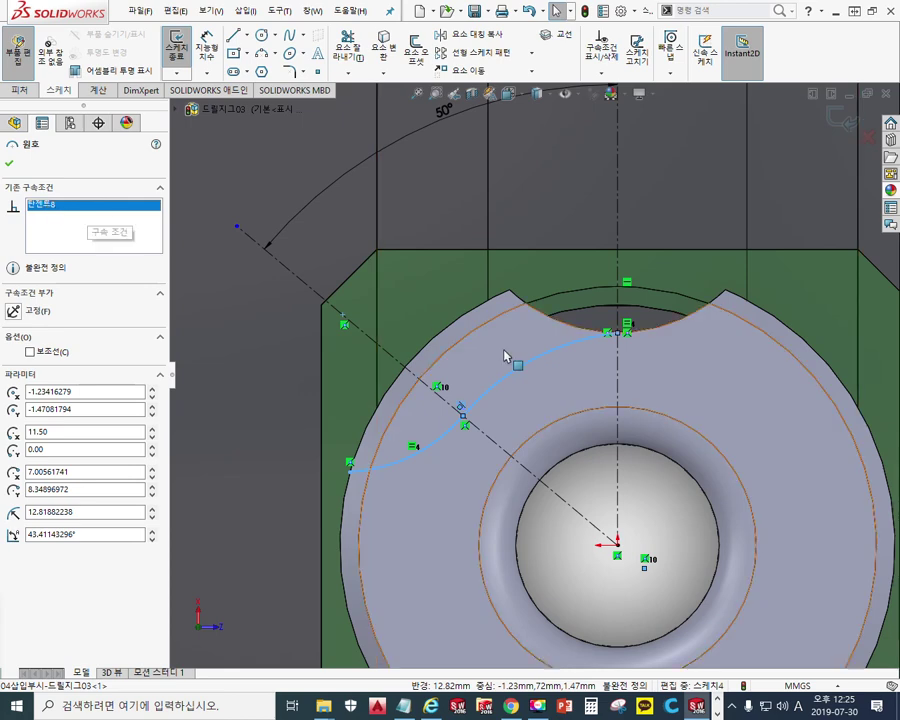
pyautogui.press('Escape')
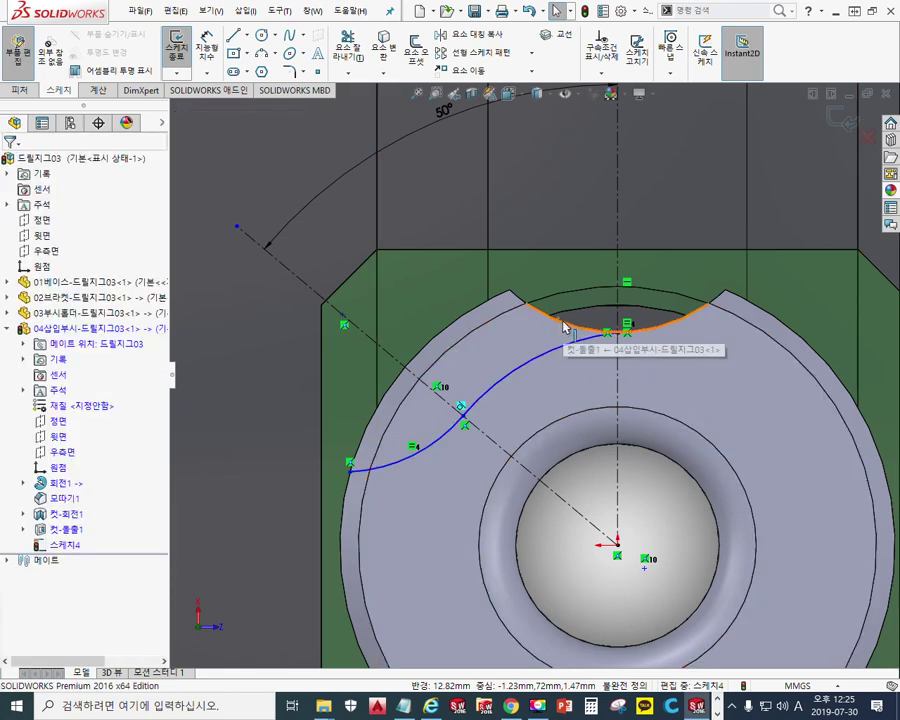
# Step: Try an equal relation between the connecting arc and the notch edge twice, removing it each time
pyautogui.click(566, 327)
pyautogui.keyDown('ctrl'); pyautogui.click(568, 352); pyautogui.keyUp('ctrl')
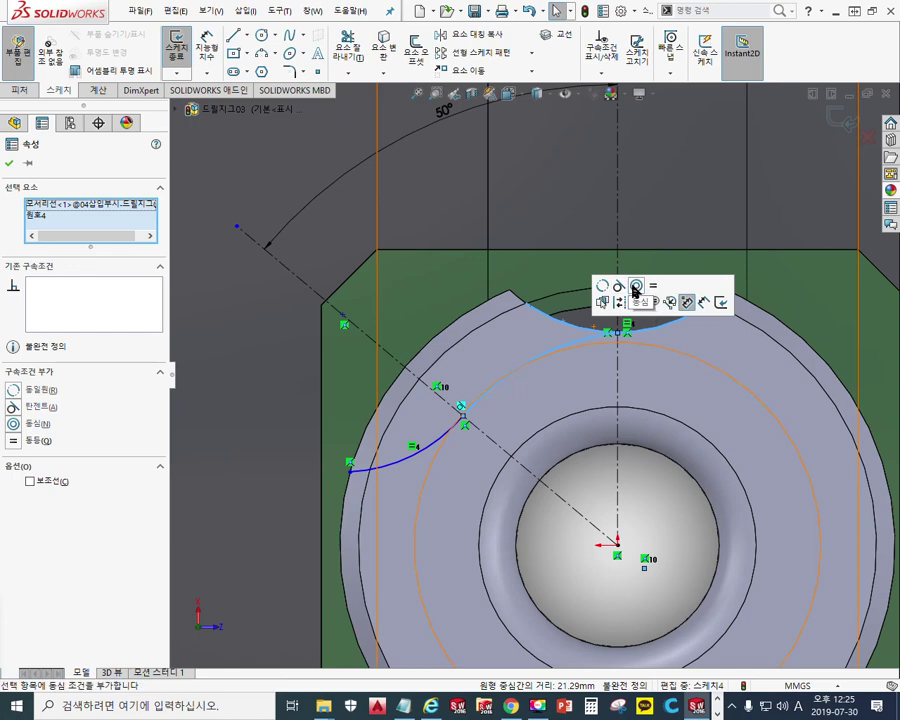
pyautogui.click(636, 286)
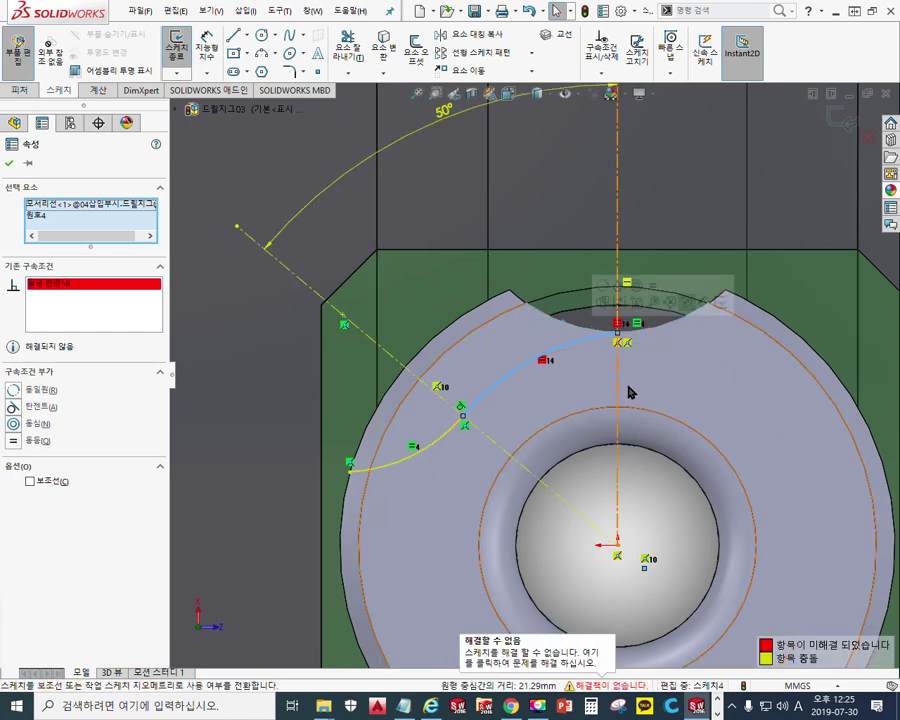
pyautogui.rightClick(54, 284)
pyautogui.click(92, 288)
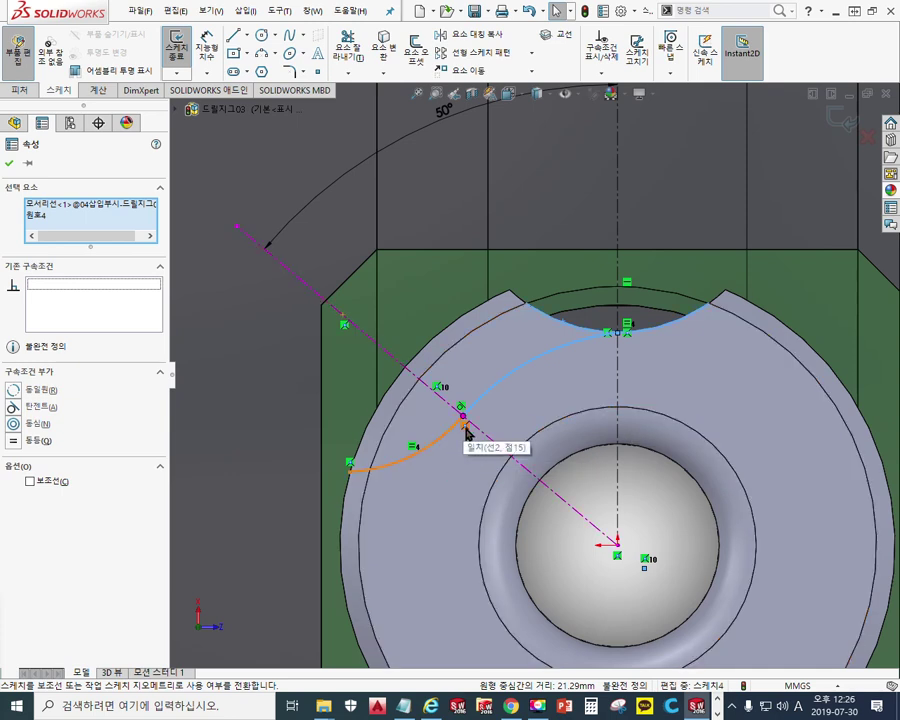
pyautogui.click(465, 428)
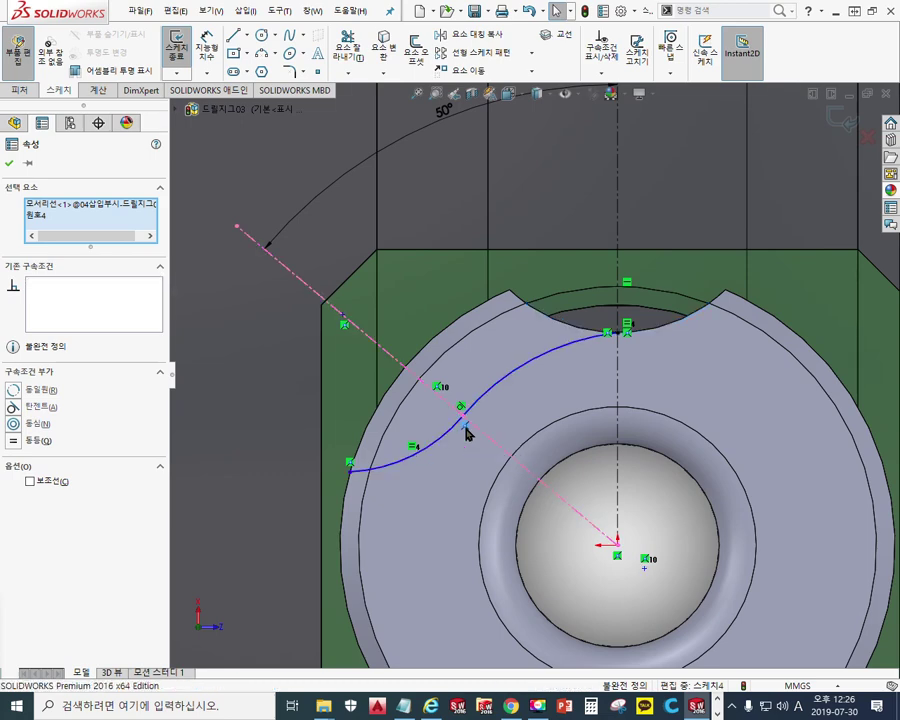
pyautogui.press('Escape')
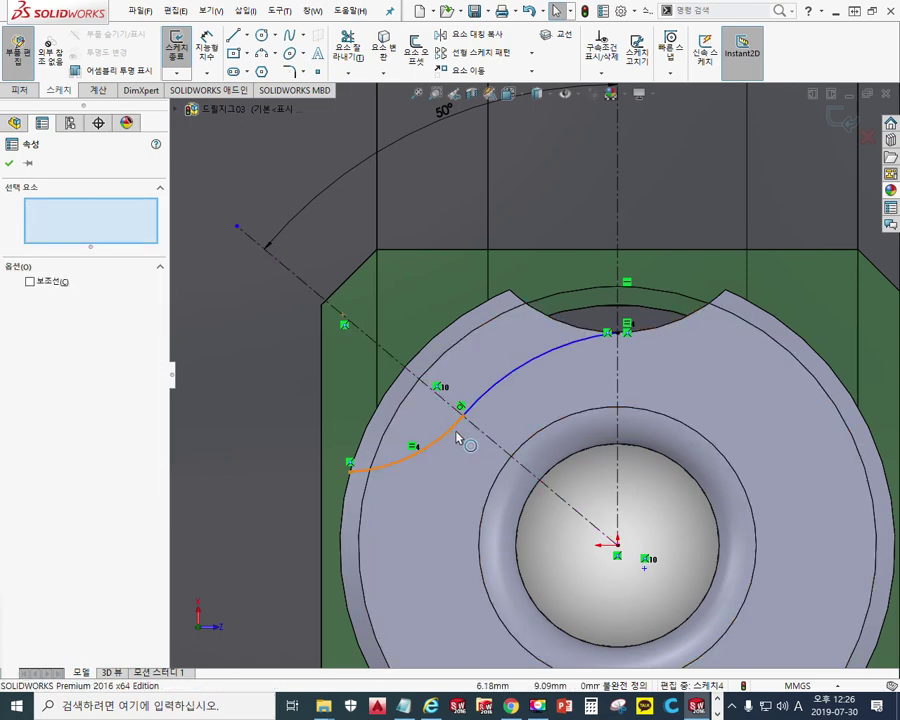
pyautogui.click(516, 375)
pyautogui.keyDown('ctrl'); pyautogui.click(668, 328); pyautogui.keyUp('ctrl')
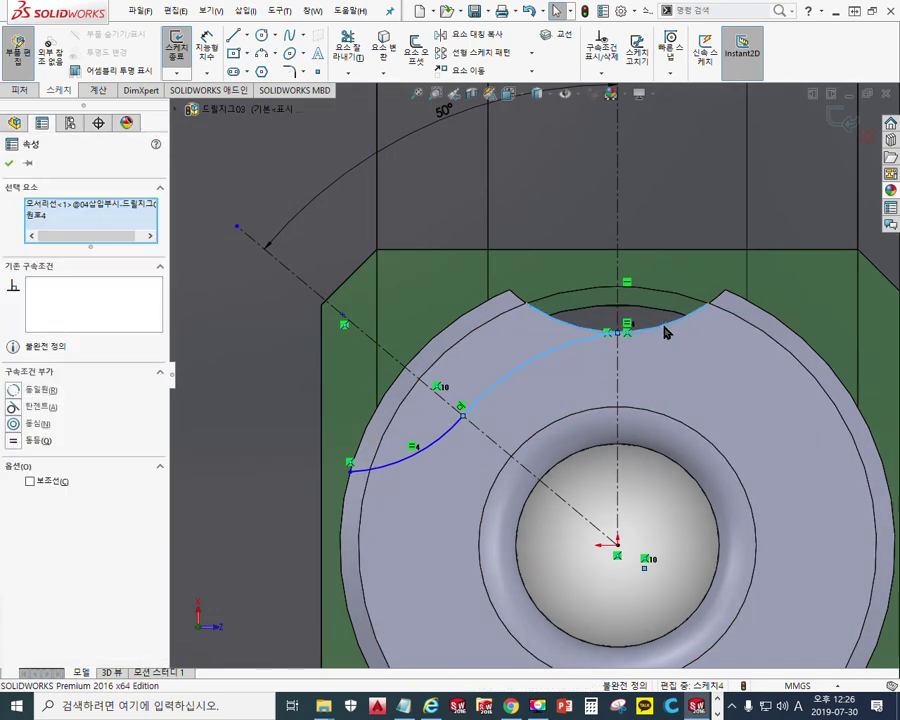
pyautogui.click(735, 268)
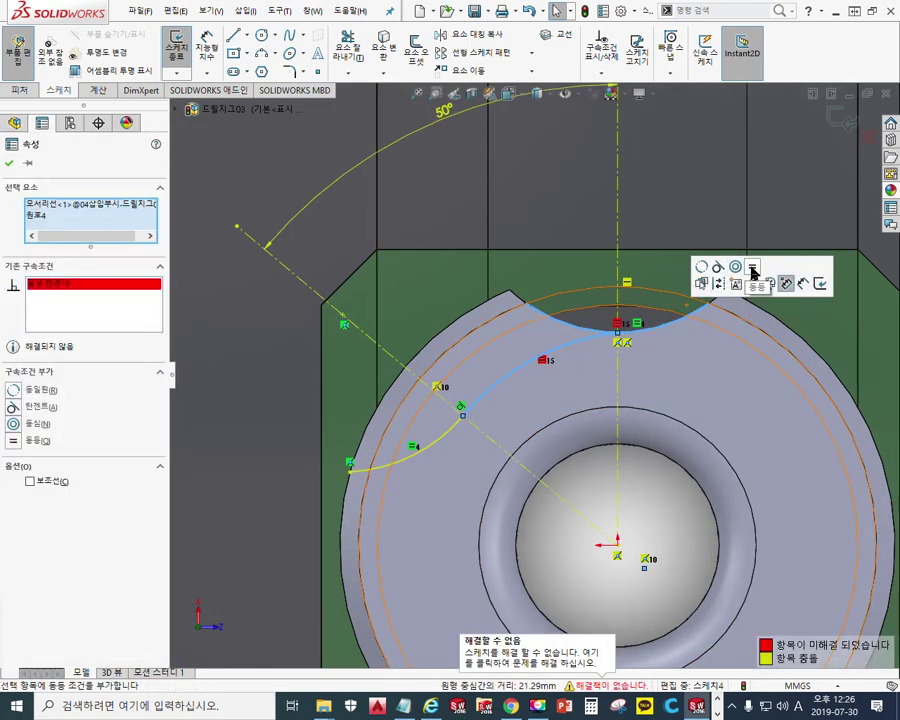
pyautogui.hotkey('ctrl', 'z')
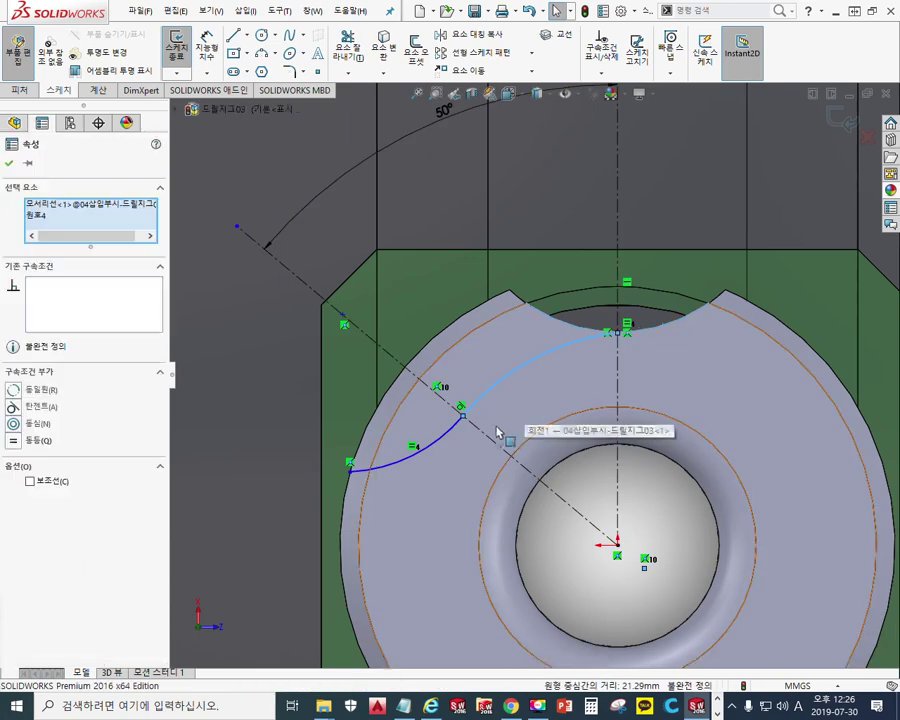
# Step: Shift the shared end point of the stop arc and connecting arc along the slanted centerline to test its freedom
pyautogui.moveTo(463, 424); pyautogui.dragTo(496, 403)
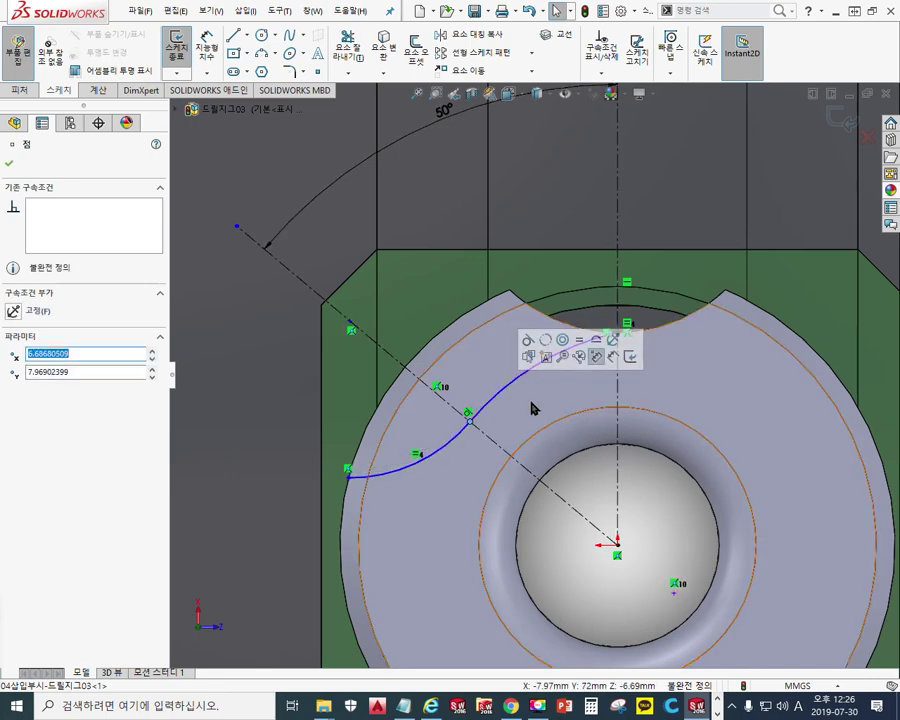
pyautogui.click(503, 395)
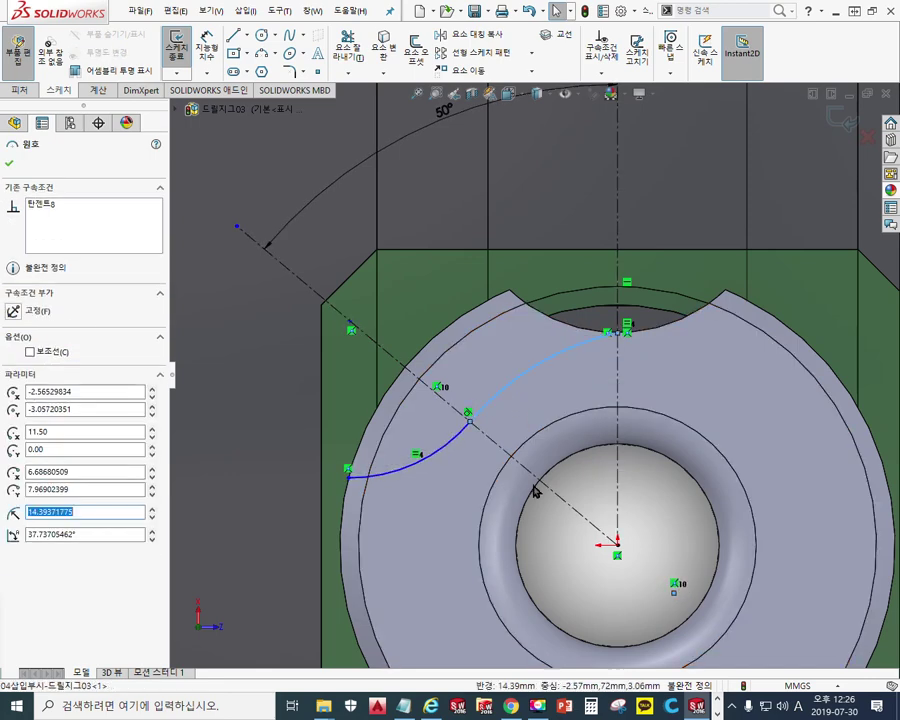
pyautogui.keyDown('ctrl'); pyautogui.click(433, 456); pyautogui.keyUp('ctrl')
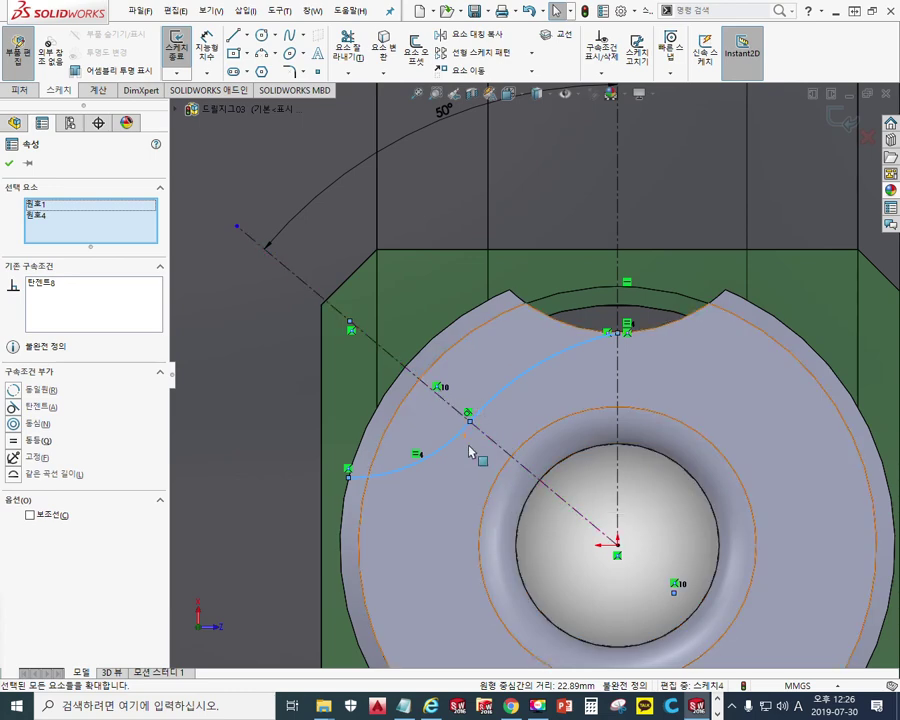
pyautogui.click(470, 422)
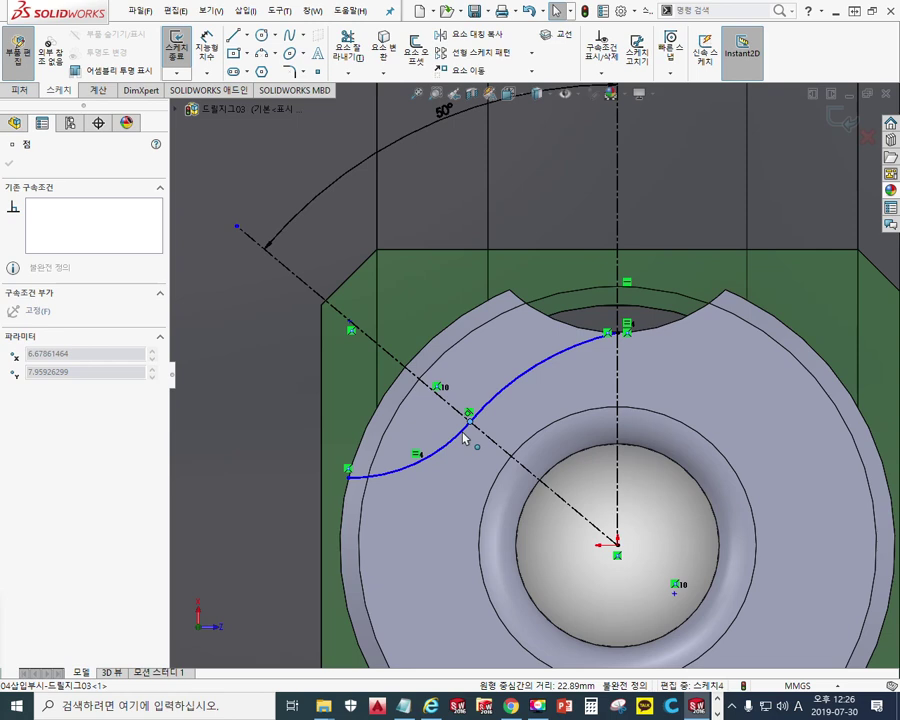
pyautogui.moveTo(464, 437); pyautogui.dragTo(465, 436)
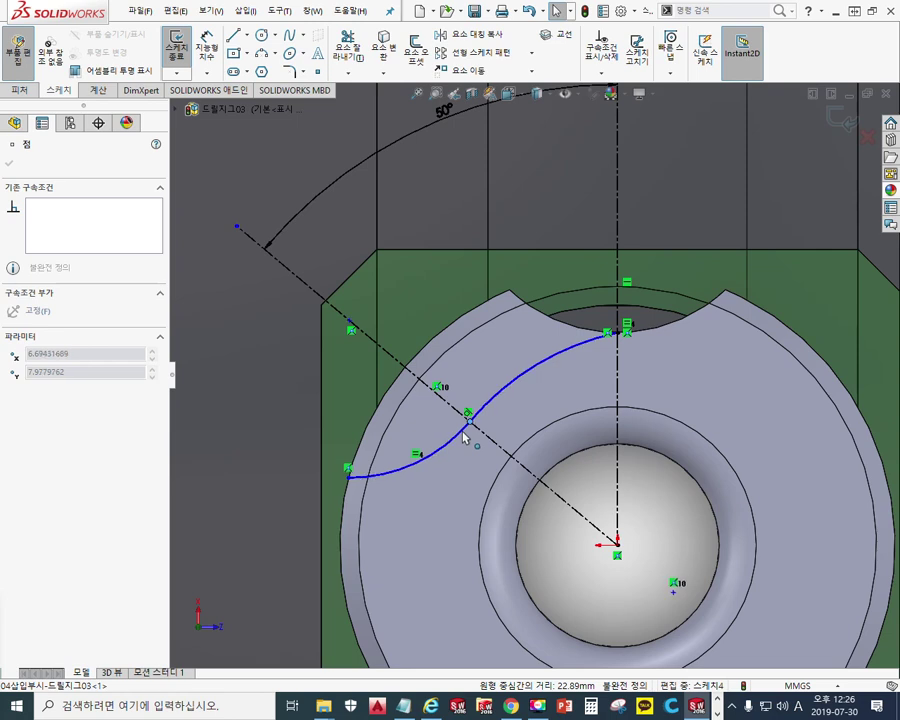
pyautogui.moveTo(464, 437); pyautogui.dragTo(462, 433)
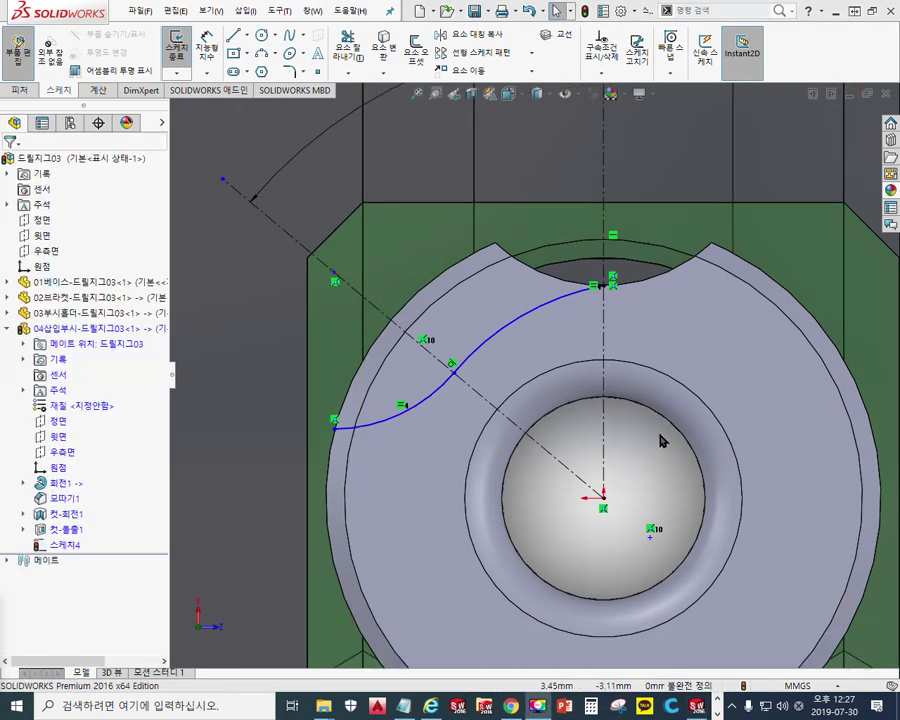
pyautogui.press('F12')
pyautogui.moveTo(457, 377); pyautogui.dragTo(606, 291)
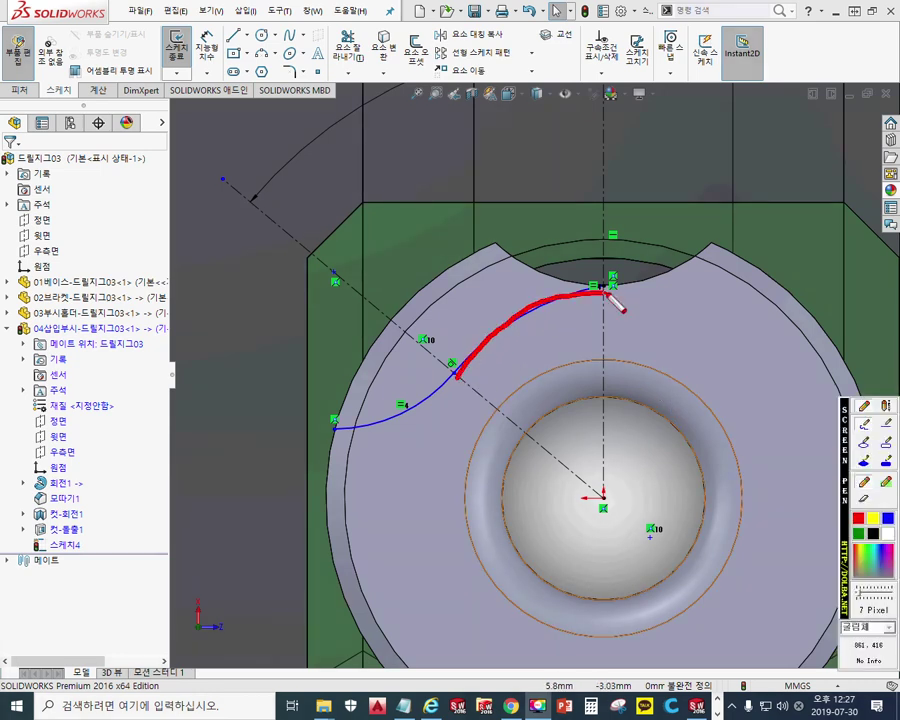
pyautogui.moveTo(651, 549); pyautogui.dragTo(669, 564)
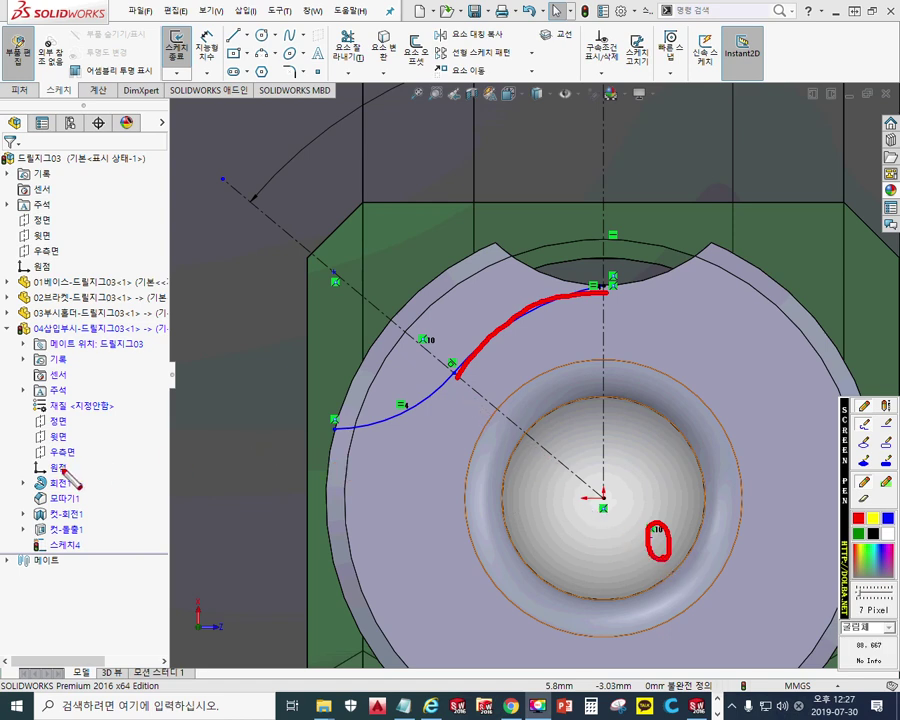
pyautogui.moveTo(70, 474)
pyautogui.mouseDown()
pyautogui.moveTo(66, 452)
pyautogui.moveTo(40, 476)
pyautogui.moveTo(360, 561)
pyautogui.mouseUp()
pyautogui.moveTo(448, 564)
pyautogui.mouseDown()
pyautogui.moveTo(640, 550)
pyautogui.moveTo(620, 534)
pyautogui.moveTo(624, 562)
pyautogui.mouseUp()
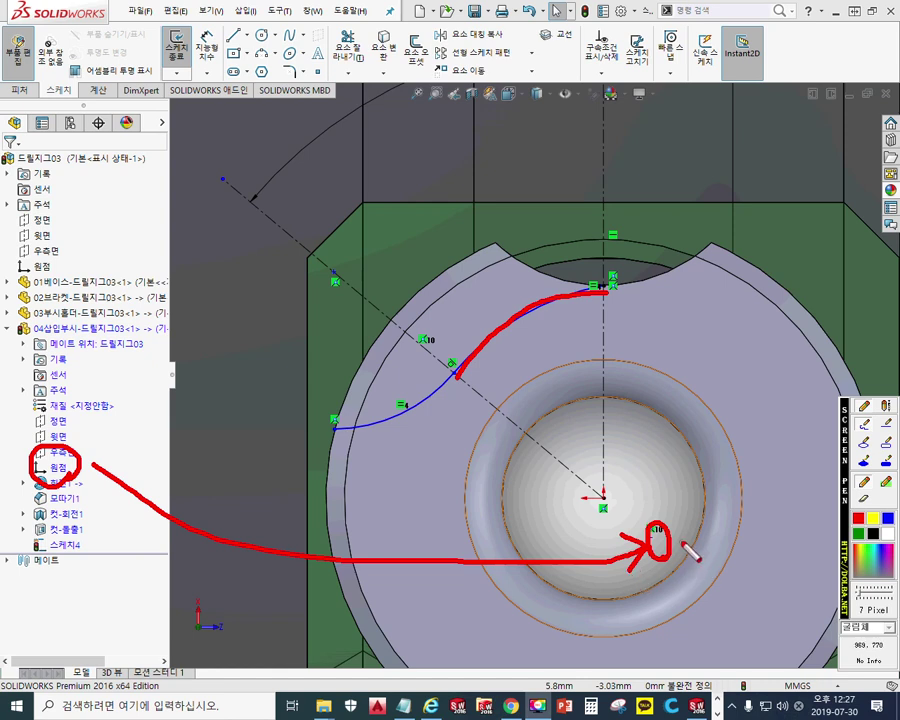
pyautogui.press('Escape')
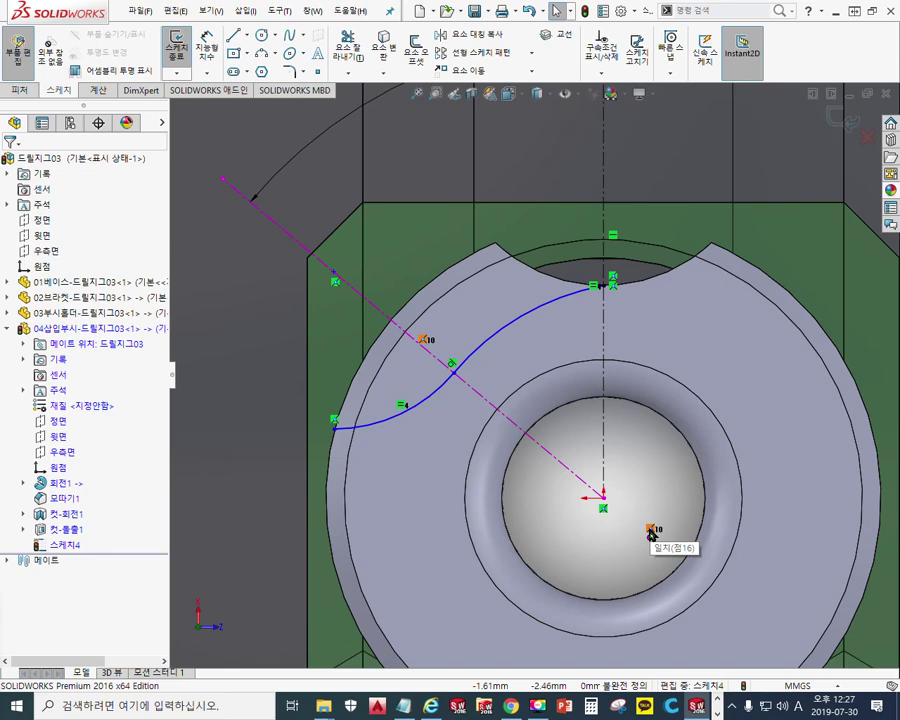
# Step: Replace the coincident relation between the connecting arc's center and the slanted centerline with one to the bushing part's origin
pyautogui.click(651, 532)
pyautogui.press('Delete')
pyautogui.click(58, 467)
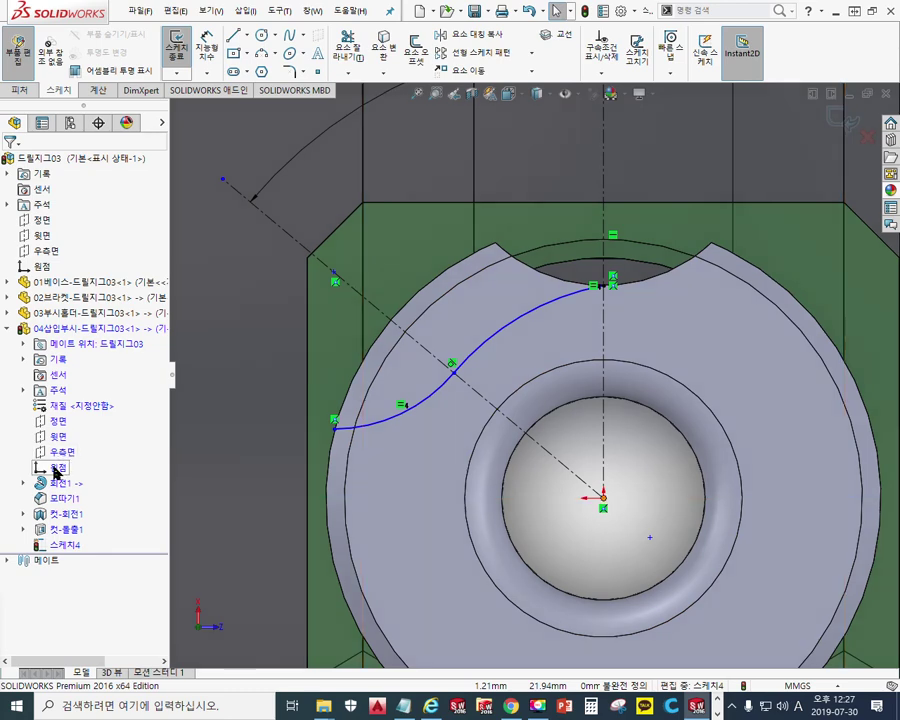
pyautogui.keyDown('ctrl'); pyautogui.click(650, 537); pyautogui.keyUp('ctrl')
pyautogui.click(722, 483)
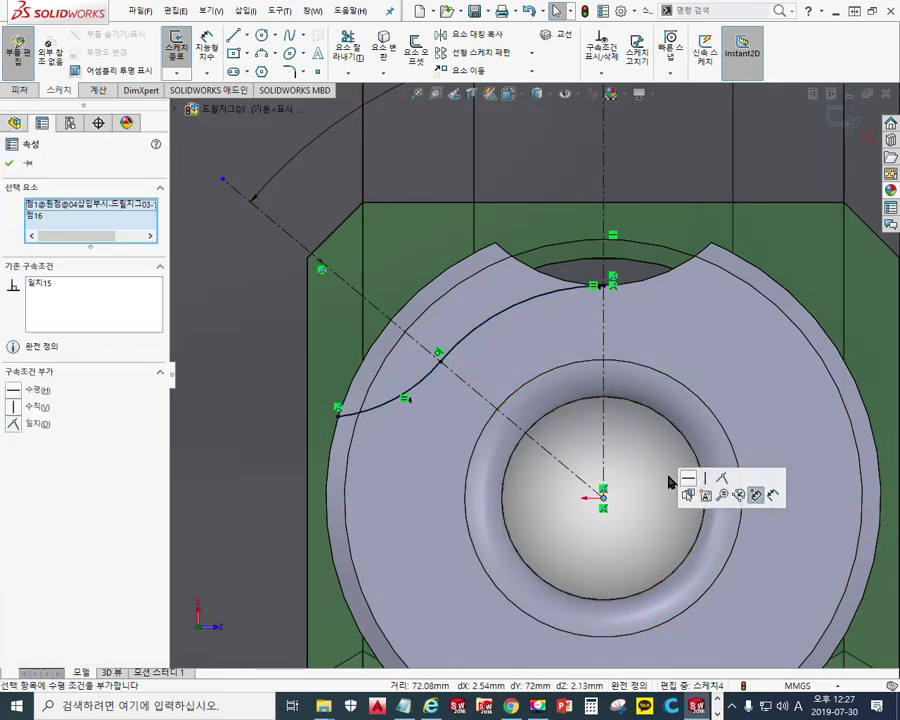
pyautogui.press('Escape')
pyautogui.moveTo(600, 288)
pyautogui.mouseDown()
pyautogui.moveTo(520, 311)
pyautogui.moveTo(440, 392)
pyautogui.moveTo(340, 428)
pyautogui.mouseUp()
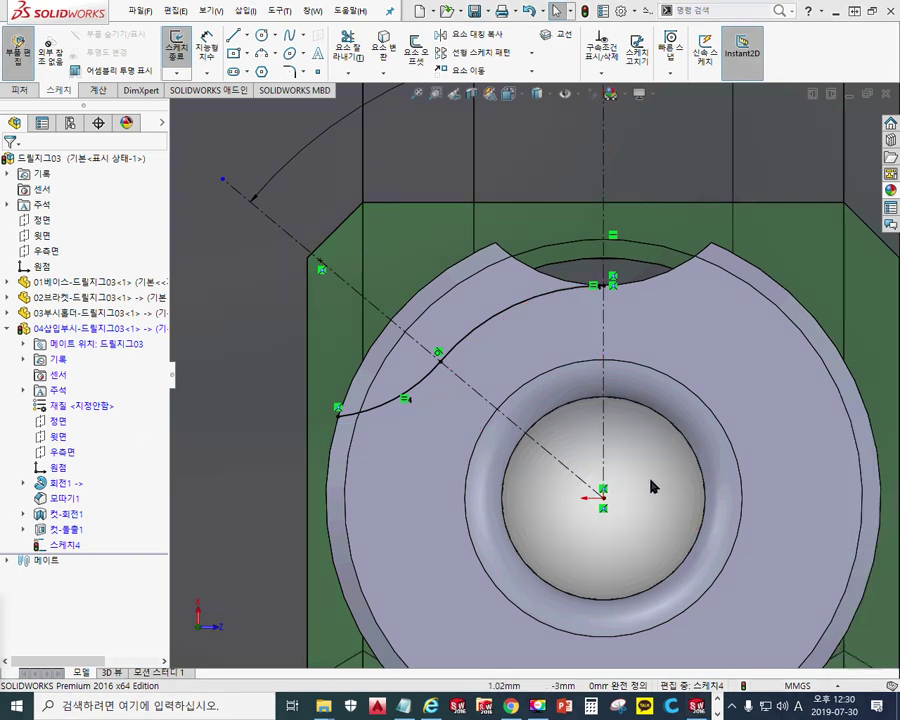
# Step: Set the display style to shaded without edges so the stop sketch stands out on the bushing head
pyautogui.scroll(2, 652, 386)
pyautogui.keyDown('ctrl'); pyautogui.moveTo(642, 399); pyautogui.dragTo(647, 420, button='middle'); pyautogui.keyUp('ctrl')
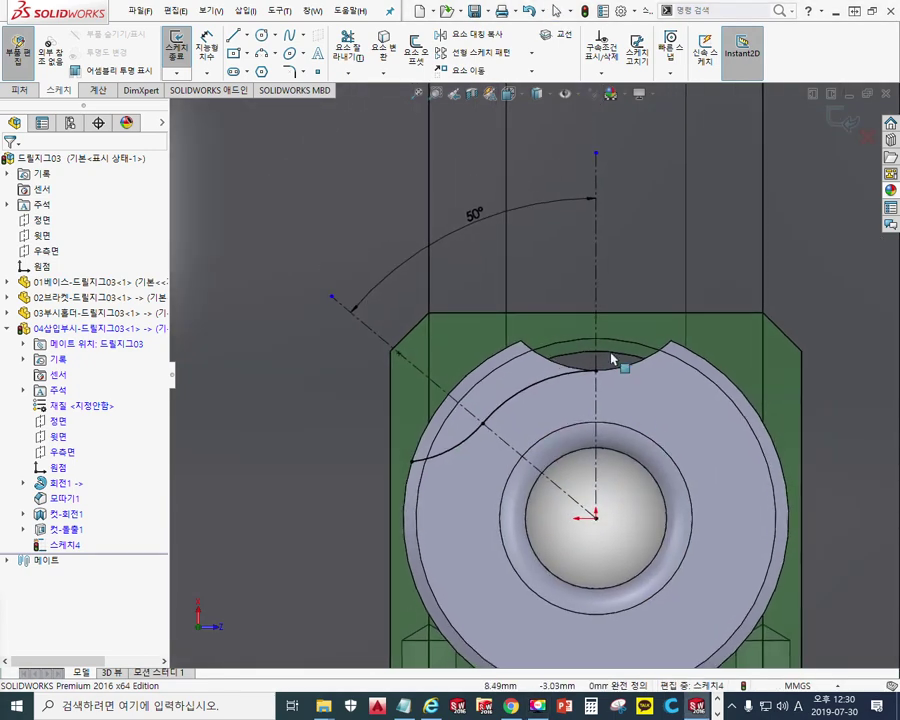
pyautogui.click(549, 94)
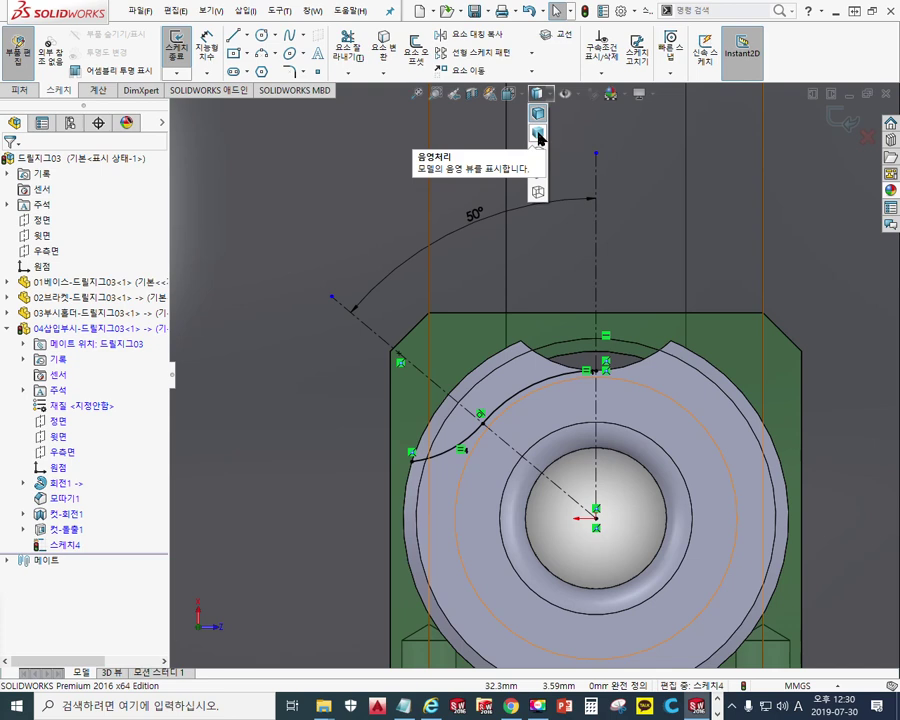
pyautogui.click(538, 135)
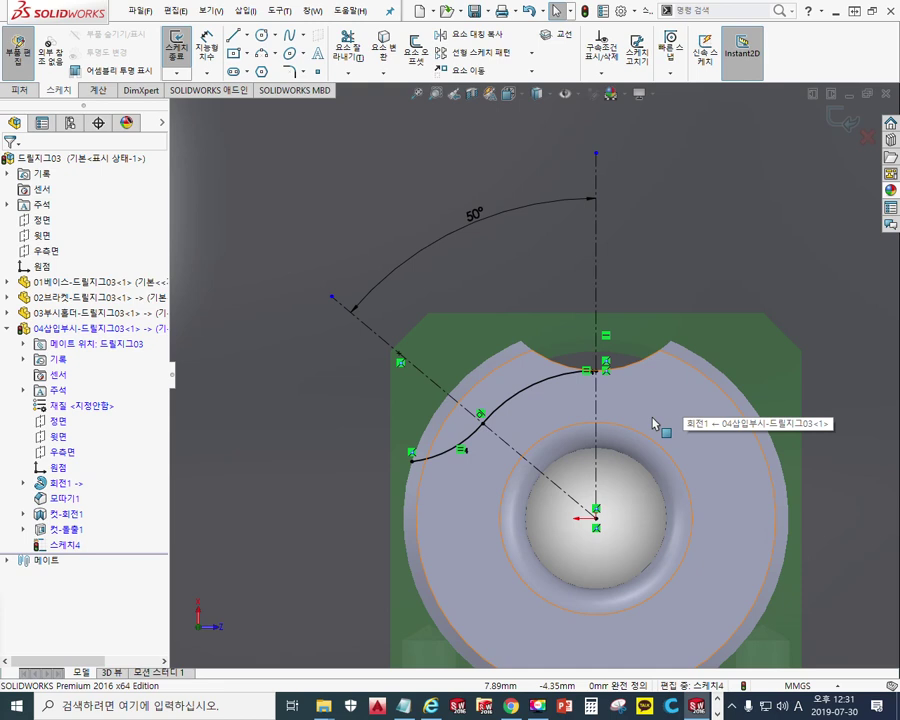
pyautogui.keyDown('ctrl'); pyautogui.moveTo(637, 455); pyautogui.dragTo(585, 405, button='middle'); pyautogui.keyUp('ctrl')
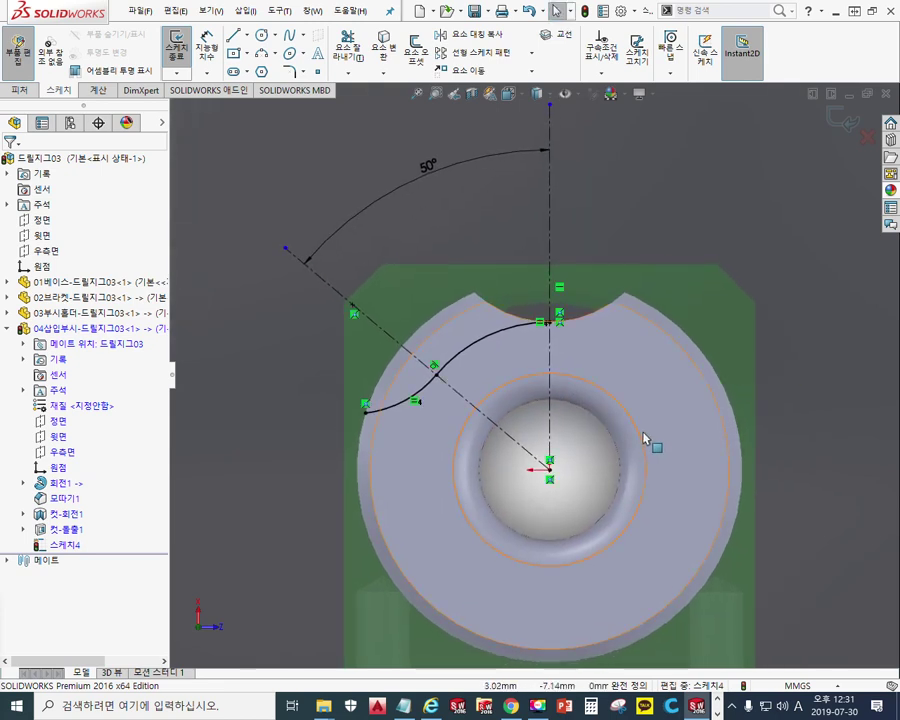
pyautogui.hotkey('ctrl', 'F12')
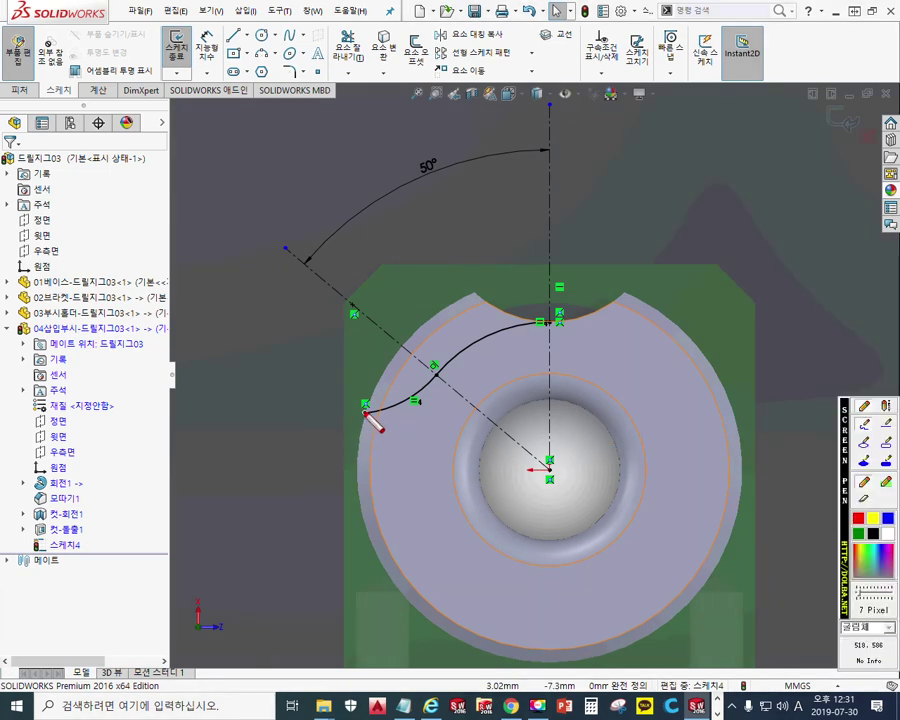
pyautogui.moveTo(365, 410)
pyautogui.mouseDown()
pyautogui.moveTo(365, 226)
pyautogui.moveTo(478, 208)
pyautogui.moveTo(556, 226)
pyautogui.moveTo(554, 212)
pyautogui.moveTo(552, 296)
pyautogui.mouseUp()
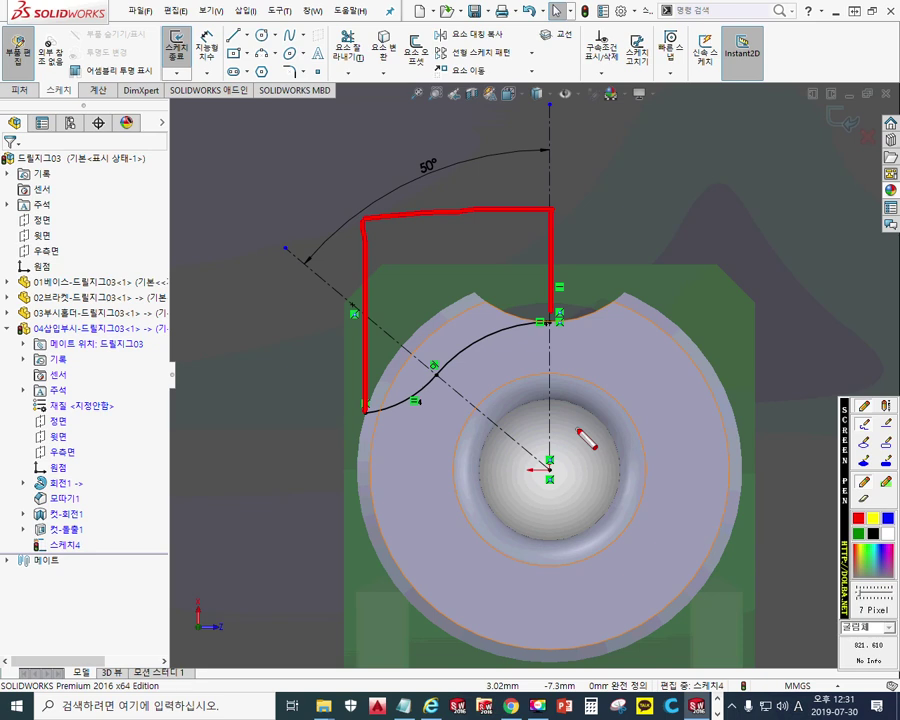
pyautogui.press('Escape')
pyautogui.press('F12')
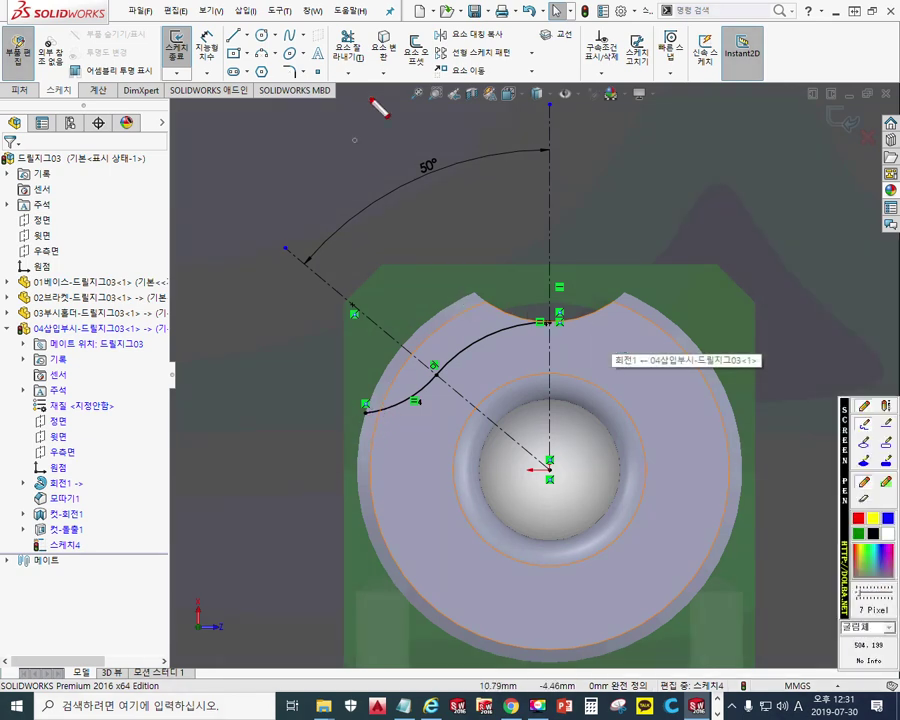
pyautogui.moveTo(398, 18); pyautogui.dragTo(403, 80)
pyautogui.moveTo(464, 288)
pyautogui.mouseDown()
pyautogui.moveTo(430, 311)
pyautogui.moveTo(351, 442)
pyautogui.mouseUp()
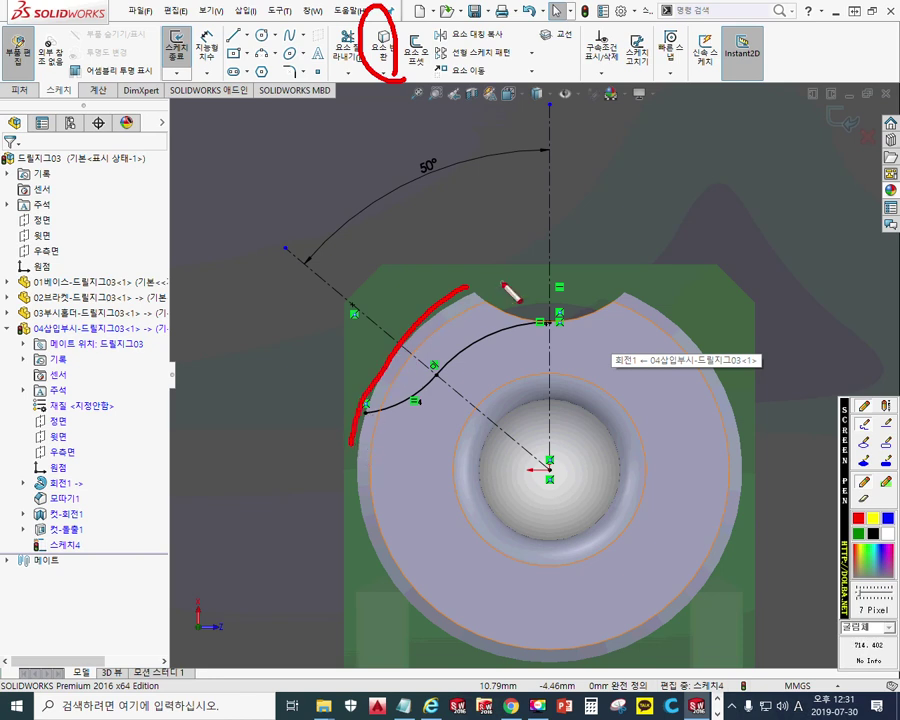
pyautogui.moveTo(466, 289)
pyautogui.mouseDown()
pyautogui.moveTo(488, 297)
pyautogui.moveTo(548, 263)
pyautogui.moveTo(556, 313)
pyautogui.mouseUp()
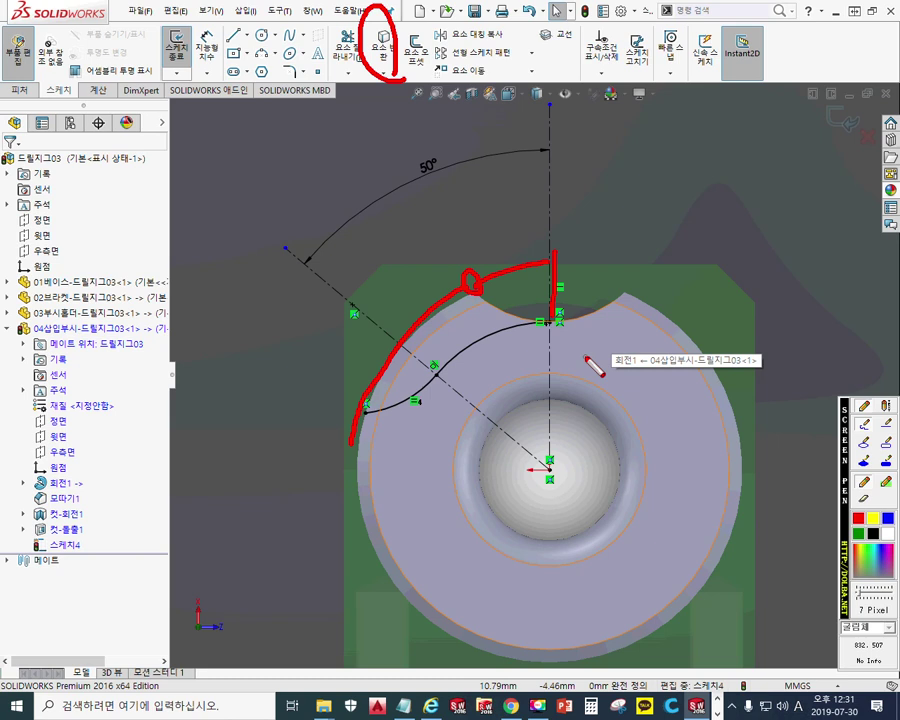
pyautogui.press('Escape')
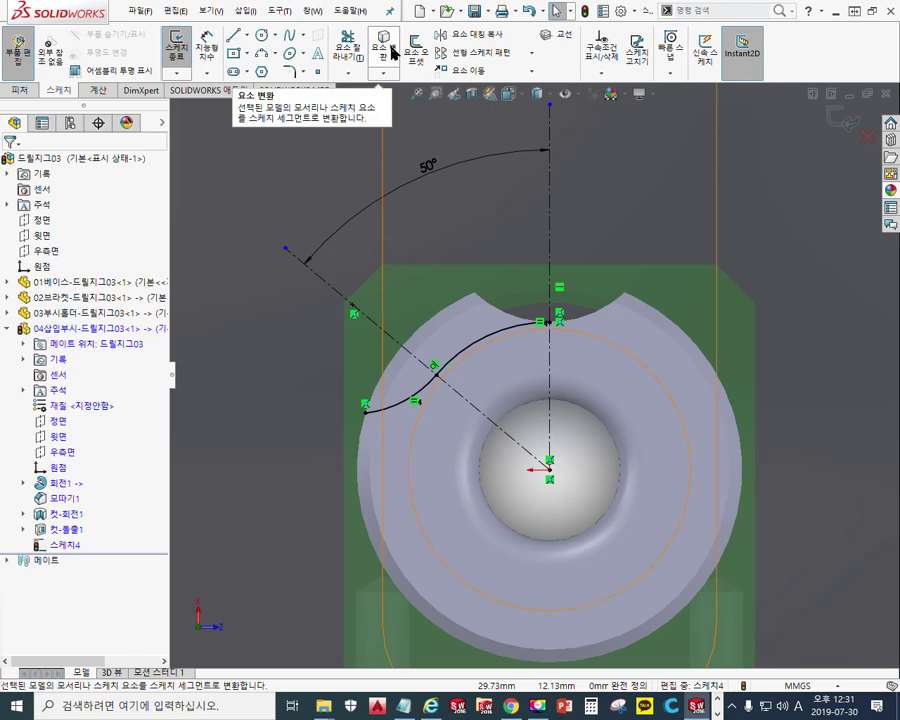
# Step: Convert the bushing head's outer circular edge into the stop sketch with Convert Entities
pyautogui.rightClick(585, 440)
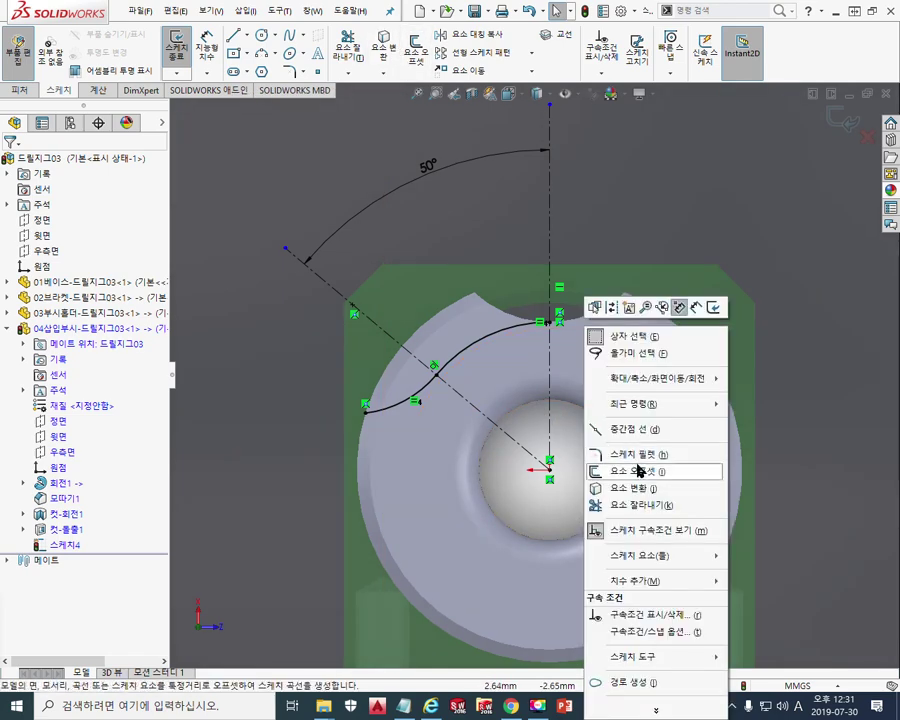
pyautogui.click(630, 488)
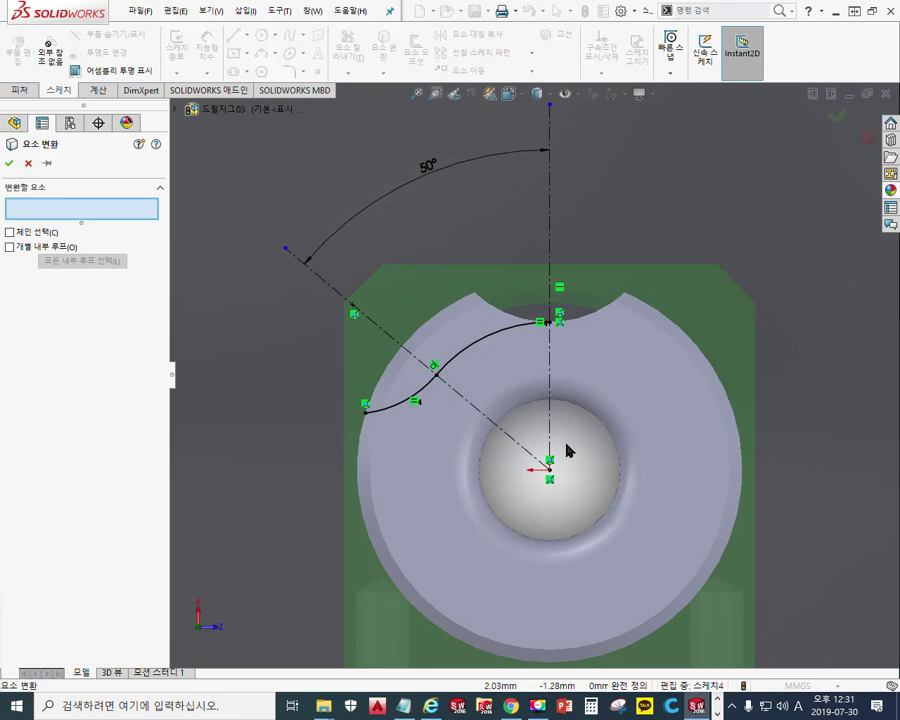
pyautogui.click(422, 333)
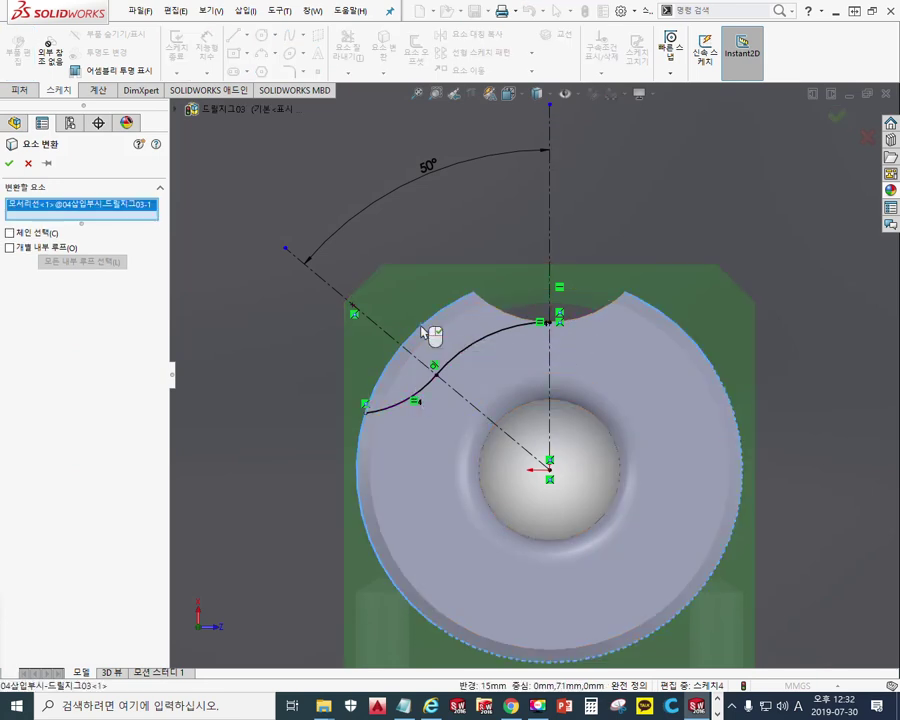
pyautogui.click(9, 164)
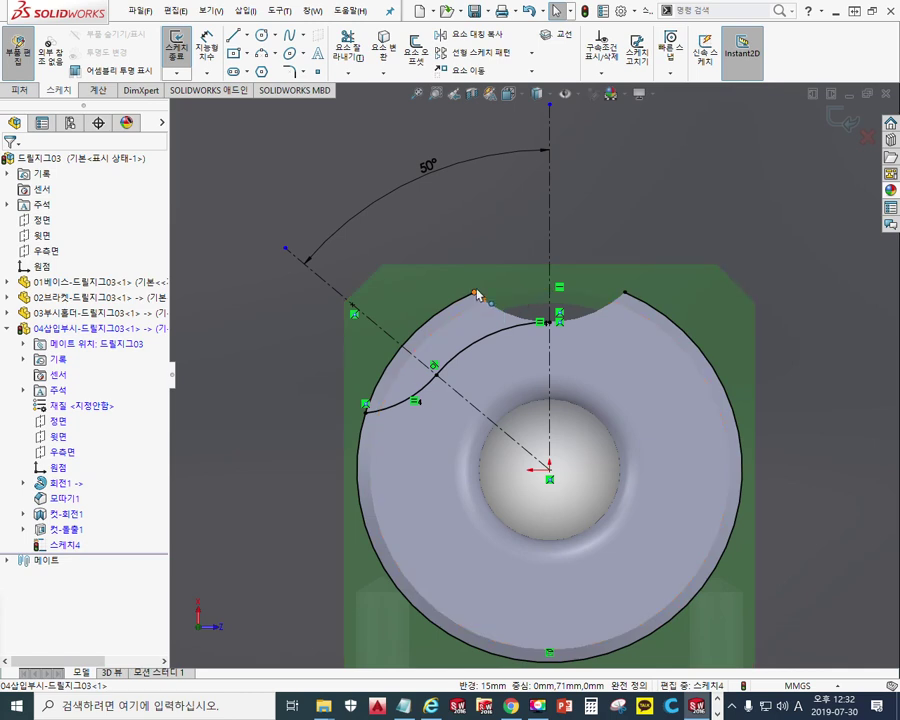
# Step: Extend the converted outer arc across the notch so its end point lies on the vertical centerline
pyautogui.moveTo(477, 294); pyautogui.dragTo(549, 277)
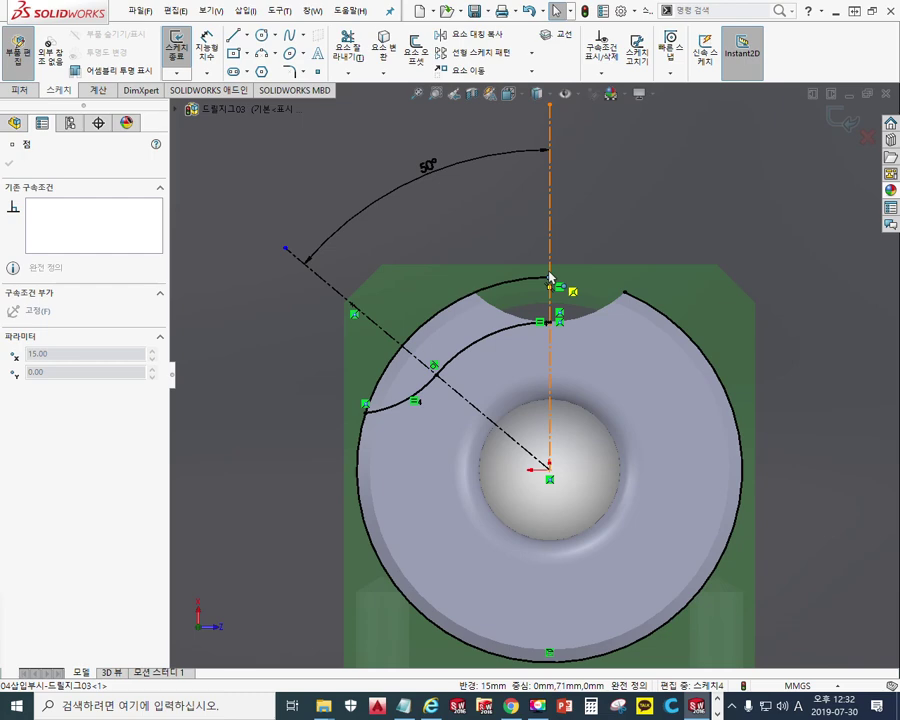
pyautogui.moveTo(549, 277); pyautogui.dragTo(549, 277)
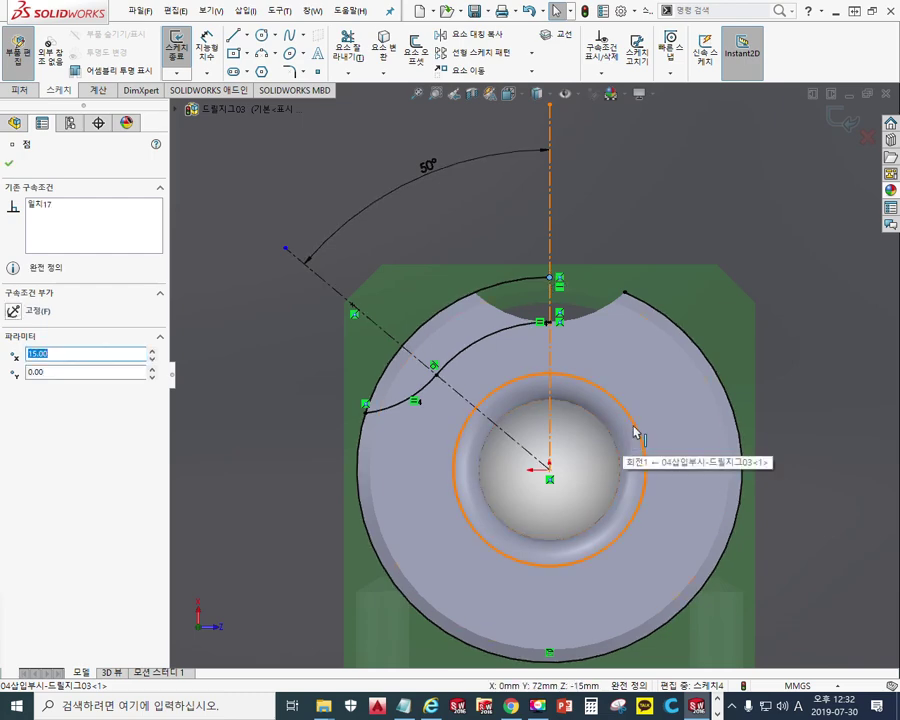
pyautogui.press('Escape')
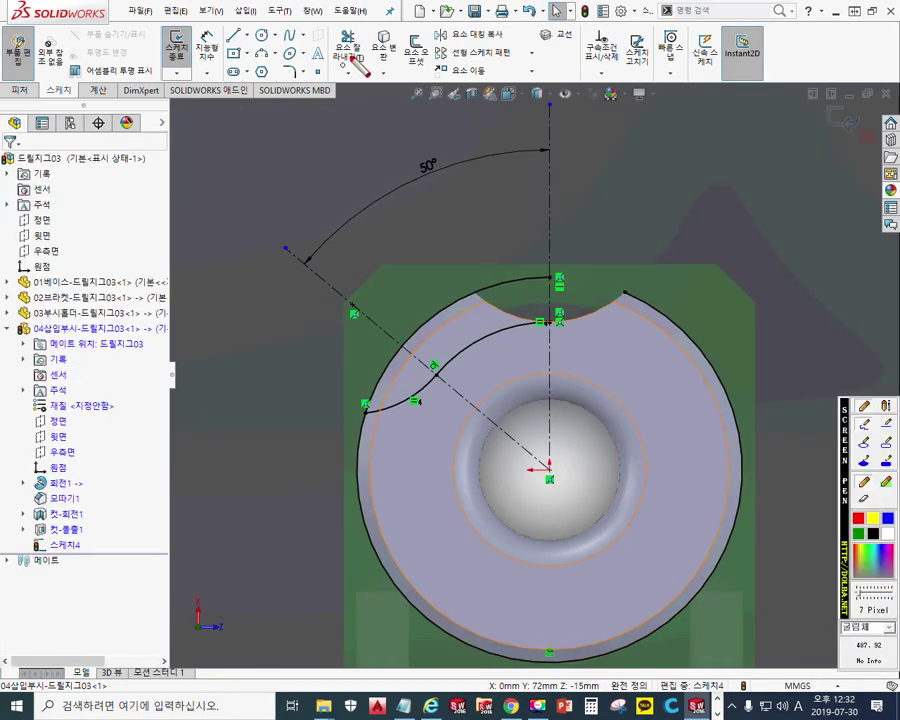
pyautogui.moveTo(348, 58); pyautogui.dragTo(352, 84)
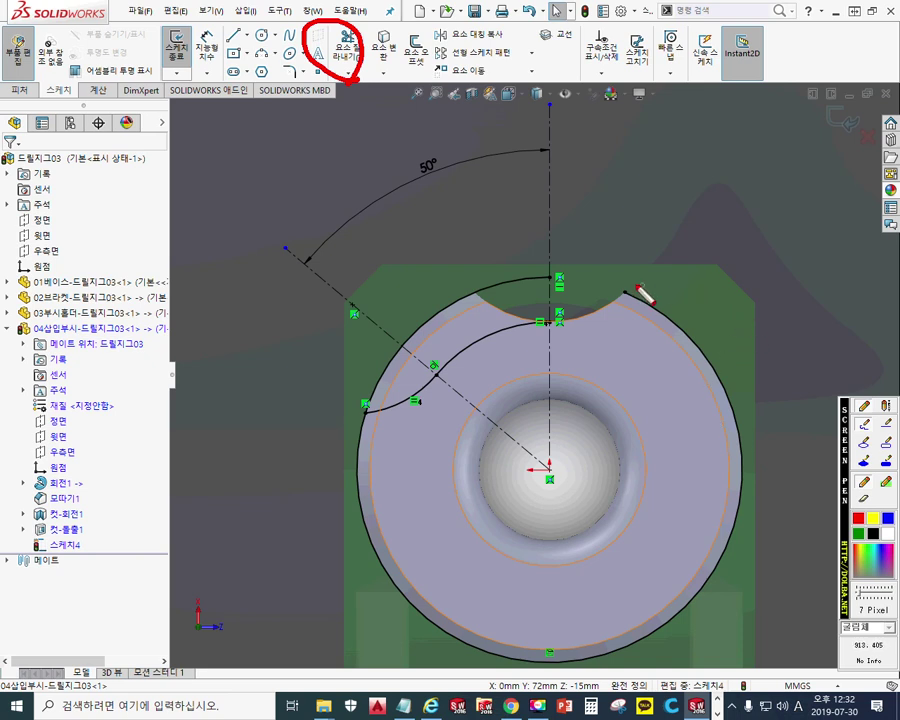
pyautogui.moveTo(640, 289)
pyautogui.mouseDown()
pyautogui.moveTo(713, 540)
pyautogui.moveTo(396, 589)
pyautogui.moveTo(359, 430)
pyautogui.mouseUp()
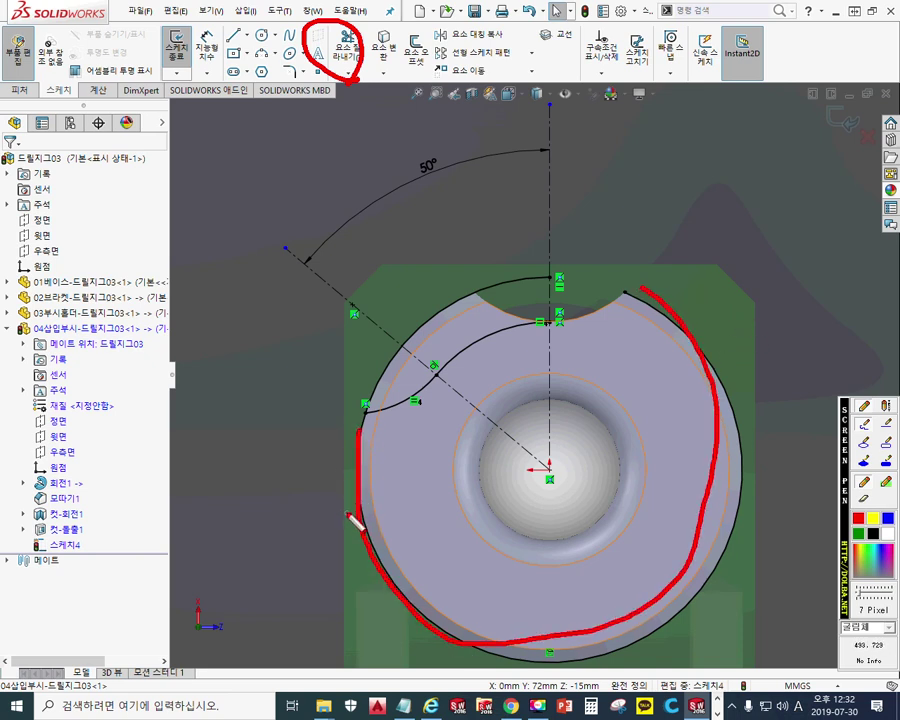
pyautogui.moveTo(550, 268); pyautogui.dragTo(555, 342)
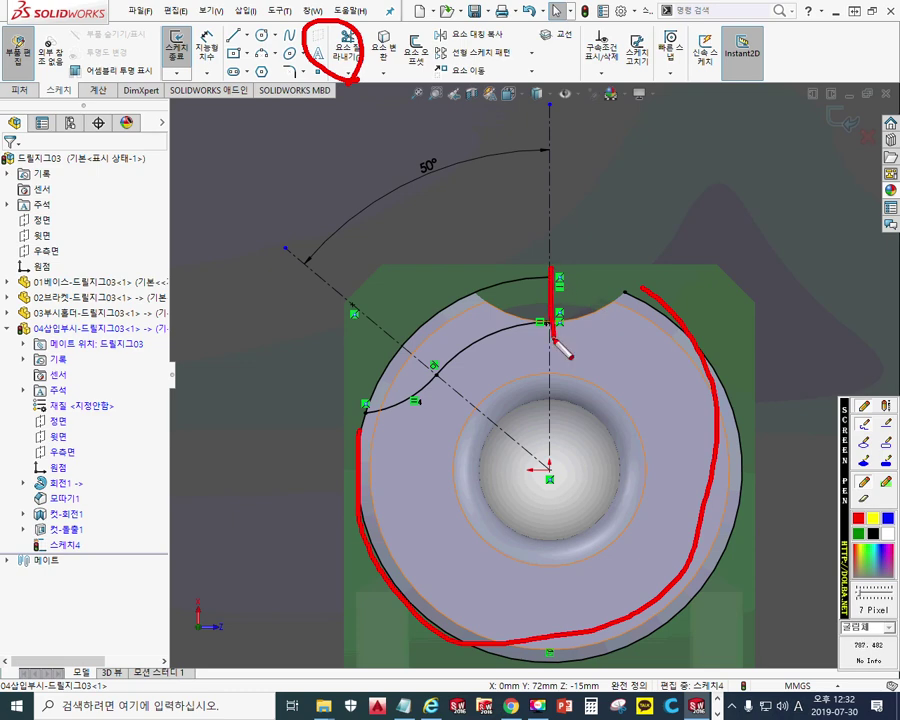
pyautogui.press('Escape')
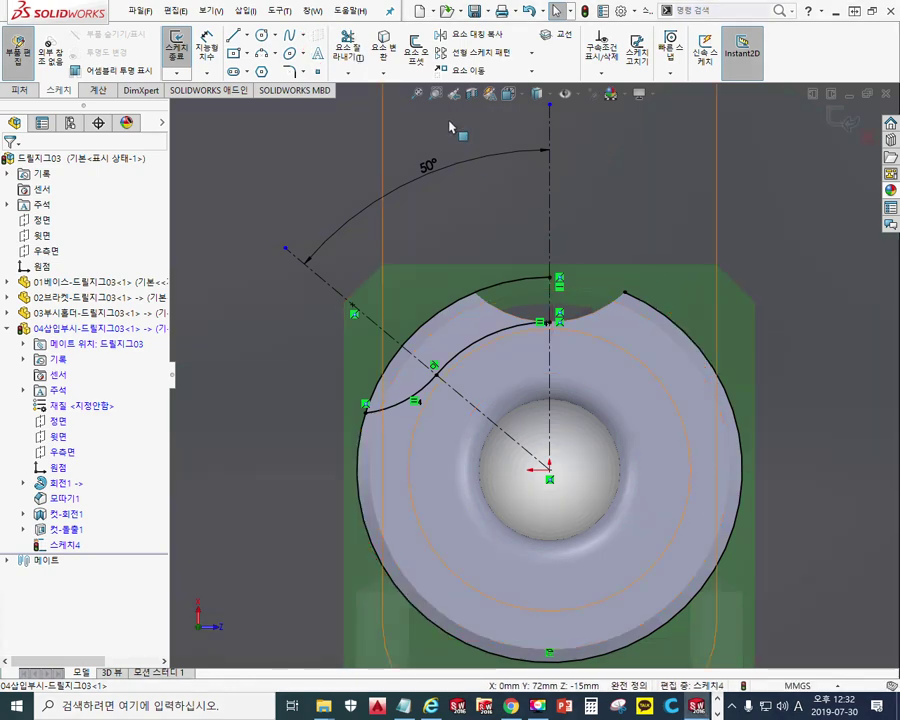
# Step: Trim away the converted outer arc around the rest of the head with Trim Entities, keeping only the stop section
pyautogui.rightClick(710, 198)
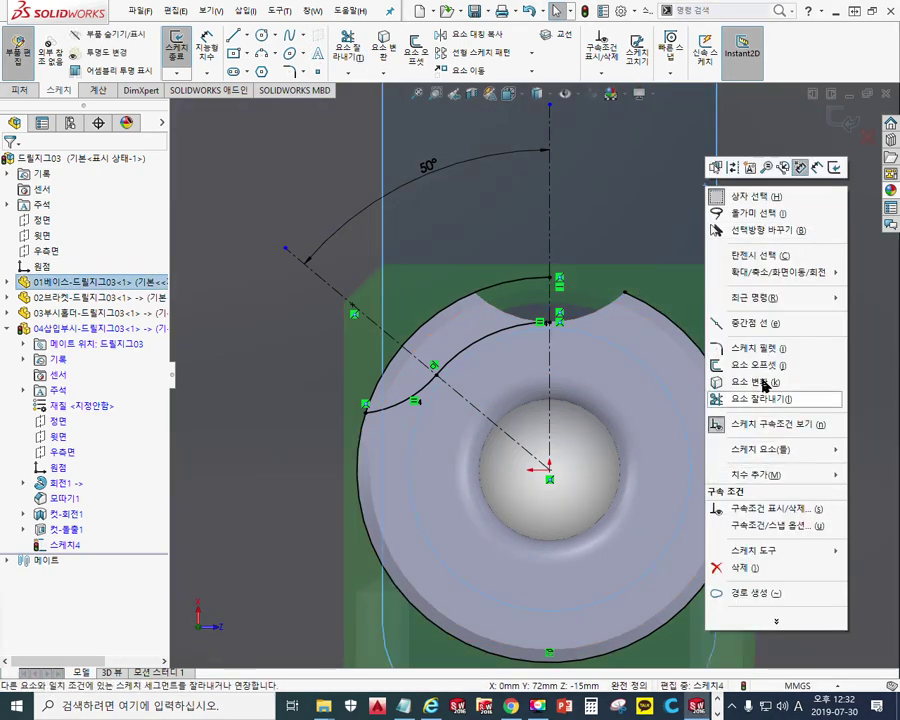
pyautogui.click(770, 396)
pyautogui.moveTo(723, 381); pyautogui.dragTo(667, 502)
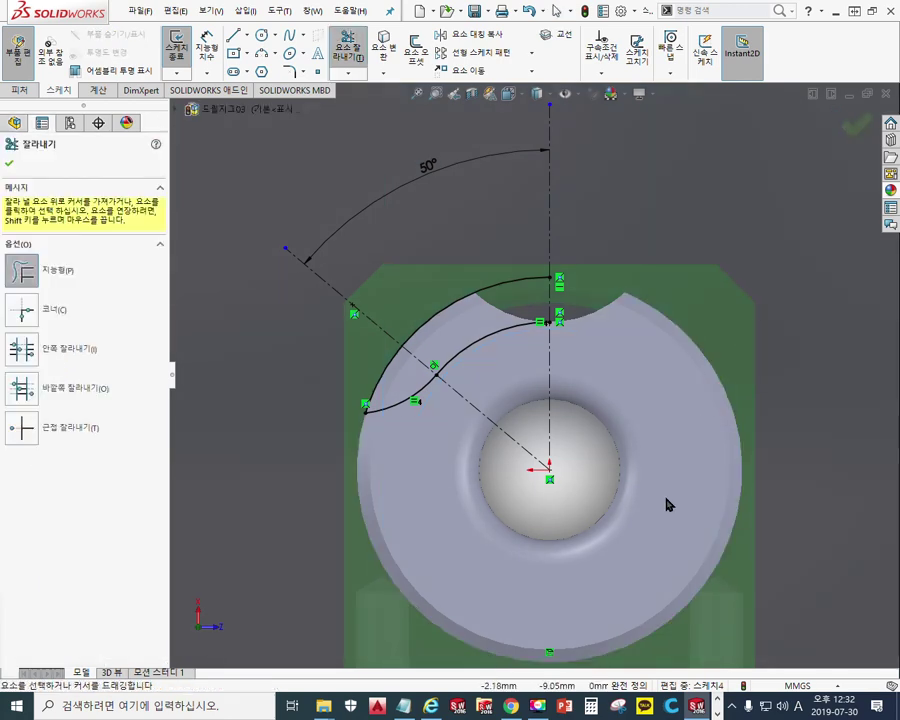
# Step: Close the stop profile with a line along the vertical centerline from the outer arc's end to the stop arc's end
pyautogui.moveTo(718, 238); pyautogui.dragTo(628, 235, button='right')
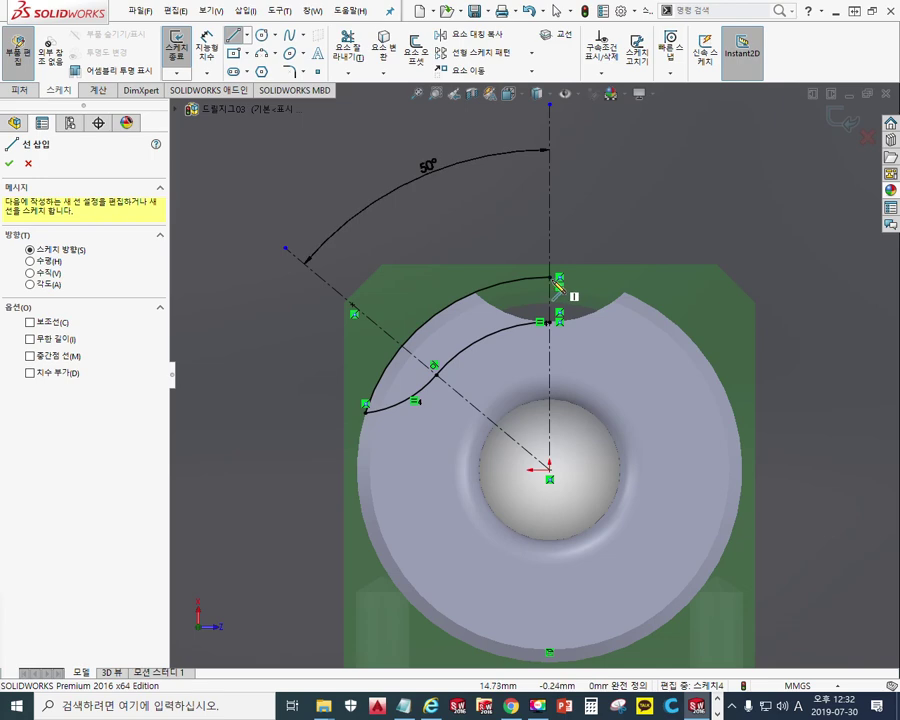
pyautogui.scroll(-2, 558, 288)
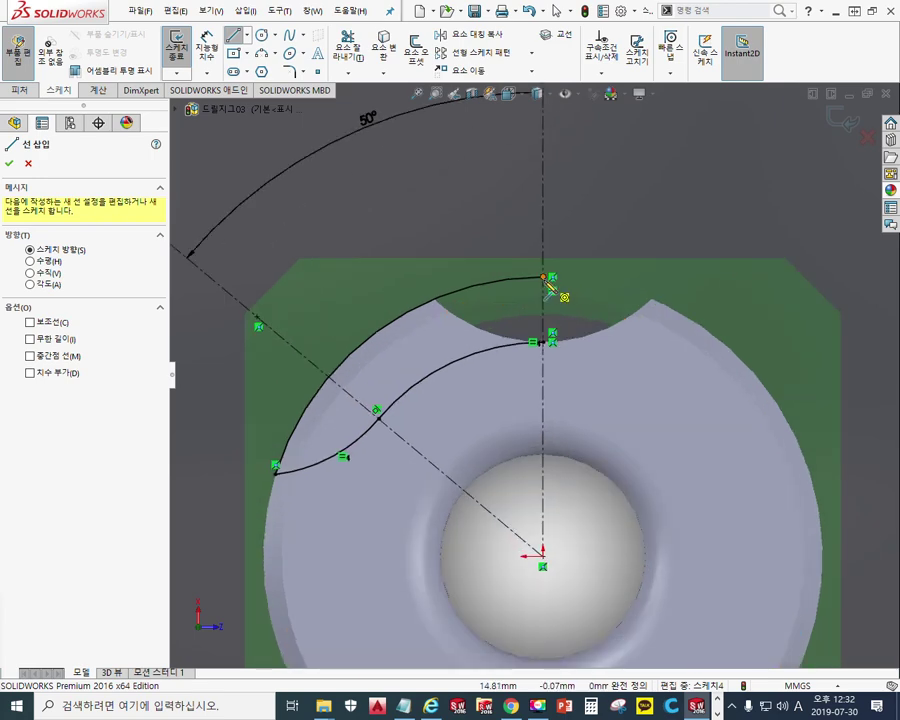
pyautogui.click(545, 278)
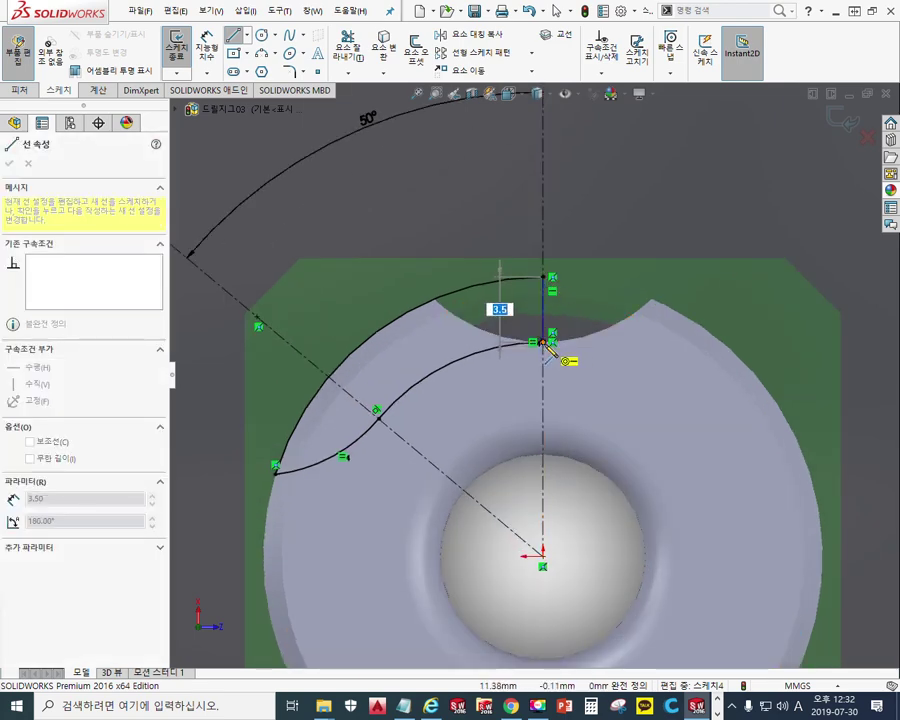
pyautogui.click(545, 342)
pyautogui.rightClick(690, 224)
pyautogui.click(690, 226)
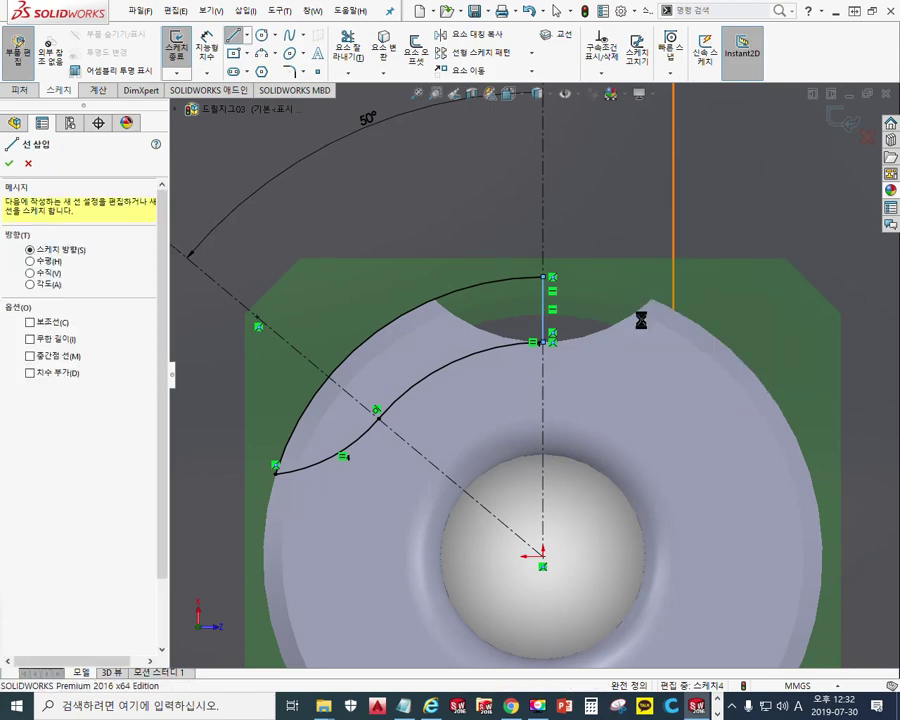
pyautogui.moveTo(580, 388)
pyautogui.mouseDown(button='middle')
pyautogui.moveTo(569, 388)
pyautogui.moveTo(579, 376)
pyautogui.moveTo(550, 354)
pyautogui.moveTo(617, 311)
pyautogui.moveTo(584, 314)
pyautogui.mouseUp(button='middle')
pyautogui.press('F9')
pyautogui.moveTo(417, 343)
pyautogui.mouseDown()
pyautogui.moveTo(390, 391)
pyautogui.moveTo(398, 397)
pyautogui.mouseUp()
pyautogui.moveTo(294, 358)
pyautogui.mouseDown()
pyautogui.moveTo(290, 434)
pyautogui.moveTo(262, 400)
pyautogui.mouseUp()
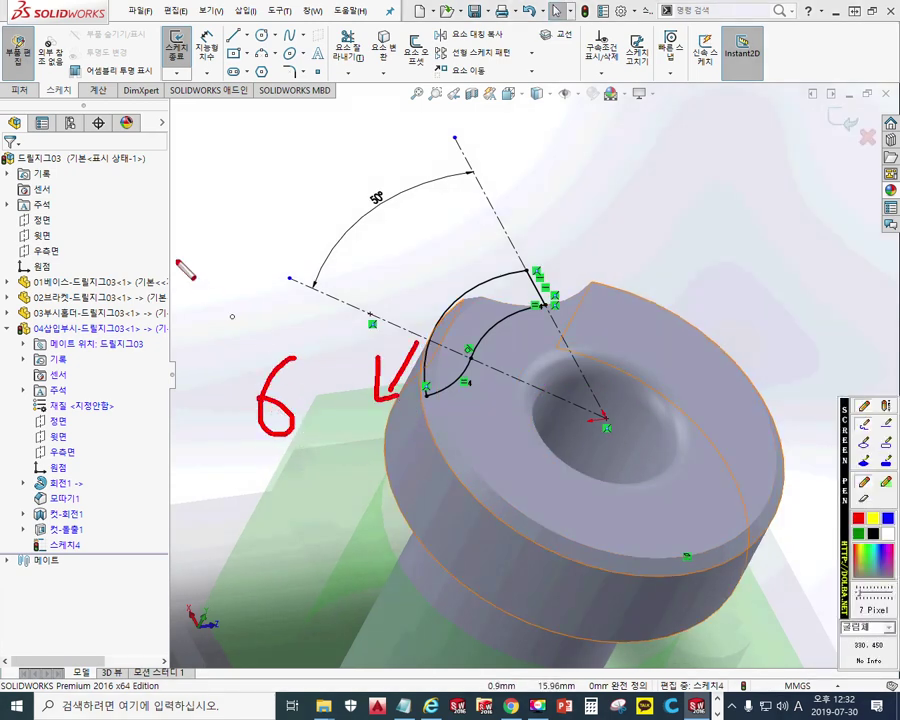
pyautogui.moveTo(187, 214)
pyautogui.mouseDown()
pyautogui.moveTo(213, 209)
pyautogui.moveTo(215, 228)
pyautogui.mouseUp()
pyautogui.moveTo(194, 244)
pyautogui.mouseDown()
pyautogui.moveTo(211, 243)
pyautogui.moveTo(213, 265)
pyautogui.moveTo(228, 265)
pyautogui.mouseUp()
pyautogui.moveTo(236, 198)
pyautogui.mouseDown()
pyautogui.moveTo(253, 235)
pyautogui.moveTo(291, 209)
pyautogui.moveTo(309, 225)
pyautogui.moveTo(304, 237)
pyautogui.mouseUp()
pyautogui.moveTo(292, 243)
pyautogui.mouseDown()
pyautogui.moveTo(283, 260)
pyautogui.moveTo(309, 258)
pyautogui.mouseUp()
pyautogui.click(334, 197)
pyautogui.click(332, 228)
pyautogui.moveTo(371, 172)
pyautogui.mouseDown()
pyautogui.moveTo(376, 212)
pyautogui.moveTo(397, 211)
pyautogui.moveTo(397, 191)
pyautogui.mouseUp()
pyautogui.moveTo(358, 224)
pyautogui.mouseDown()
pyautogui.moveTo(404, 219)
pyautogui.moveTo(404, 238)
pyautogui.mouseUp()
pyautogui.moveTo(420, 190); pyautogui.dragTo(446, 228)
pyautogui.moveTo(460, 186)
pyautogui.mouseDown()
pyautogui.moveTo(468, 218)
pyautogui.moveTo(484, 204)
pyautogui.mouseUp()
pyautogui.moveTo(497, 180)
pyautogui.mouseDown()
pyautogui.moveTo(505, 230)
pyautogui.moveTo(538, 185)
pyautogui.mouseUp()
pyautogui.moveTo(510, 190)
pyautogui.mouseDown()
pyautogui.moveTo(512, 215)
pyautogui.moveTo(565, 215)
pyautogui.mouseUp()
pyautogui.moveTo(297, 440); pyautogui.dragTo(284, 444)
pyautogui.moveTo(285, 350); pyautogui.dragTo(297, 446)
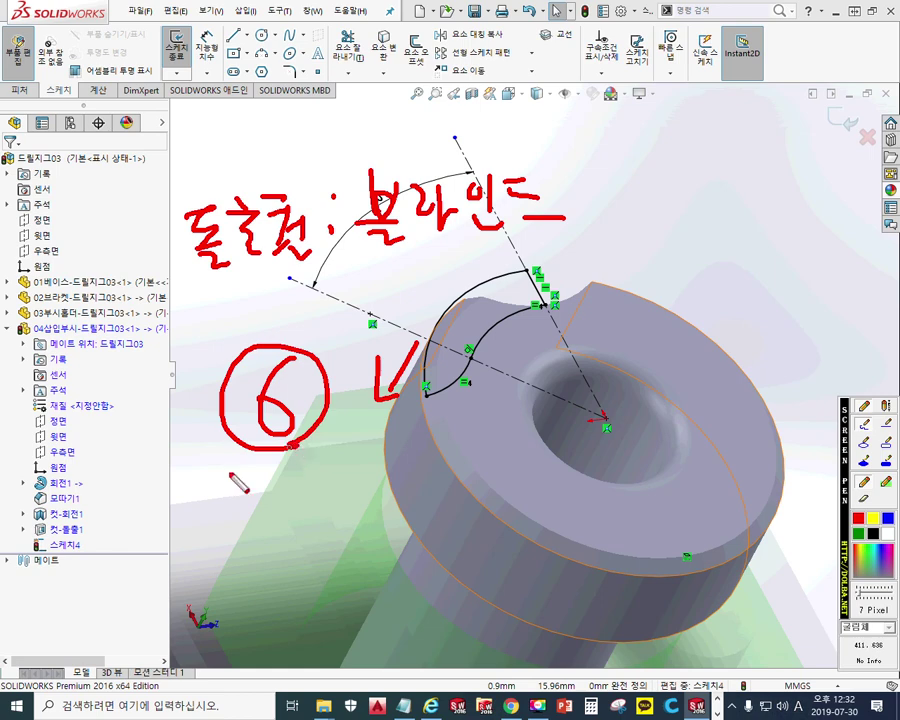
# Step: Set the display style to shaded with edges for the cut bushing in the assembly
pyautogui.click(537, 94)
pyautogui.click(537, 117)
pyautogui.scroll(3, 595, 382)
pyautogui.moveTo(588, 348); pyautogui.dragTo(617, 398, button='middle')
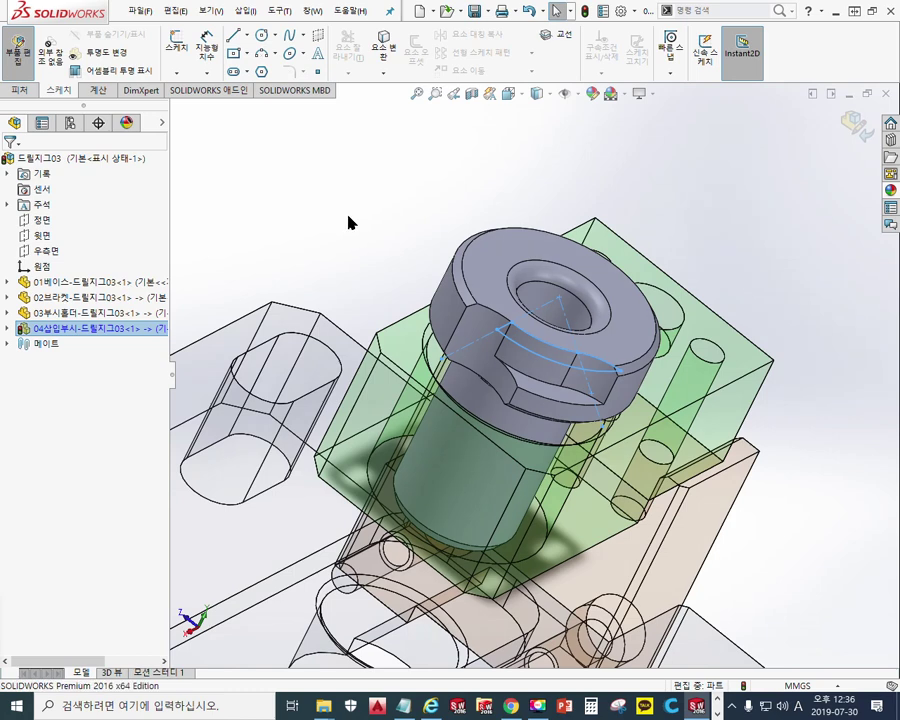
# Step: Measure the distance between the stop cut's floor face and the underside of the bushing head, and close the measurement
pyautogui.click(98, 90)
pyautogui.click(207, 42)
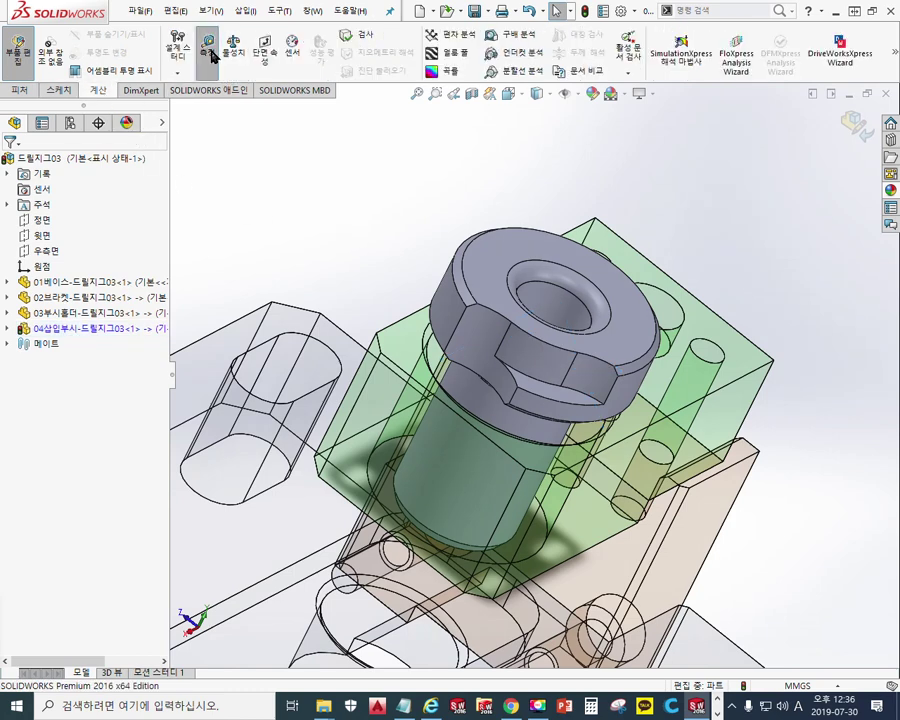
pyautogui.moveTo(496, 474); pyautogui.dragTo(396, 396, button='middle')
pyautogui.click(352, 388)
pyautogui.click(402, 398)
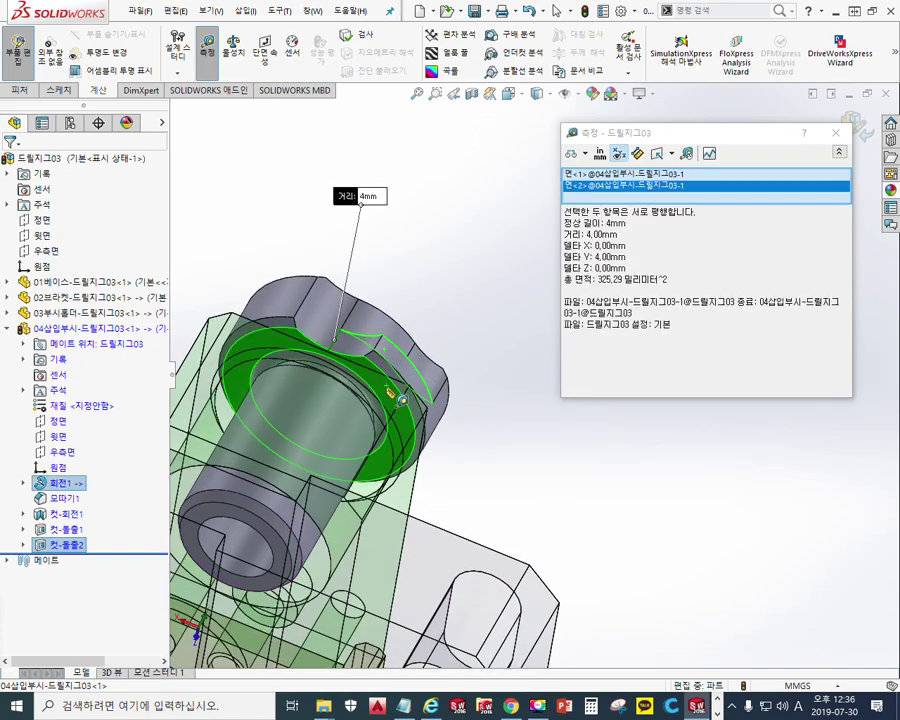
pyautogui.moveTo(496, 324); pyautogui.dragTo(472, 357, button='middle')
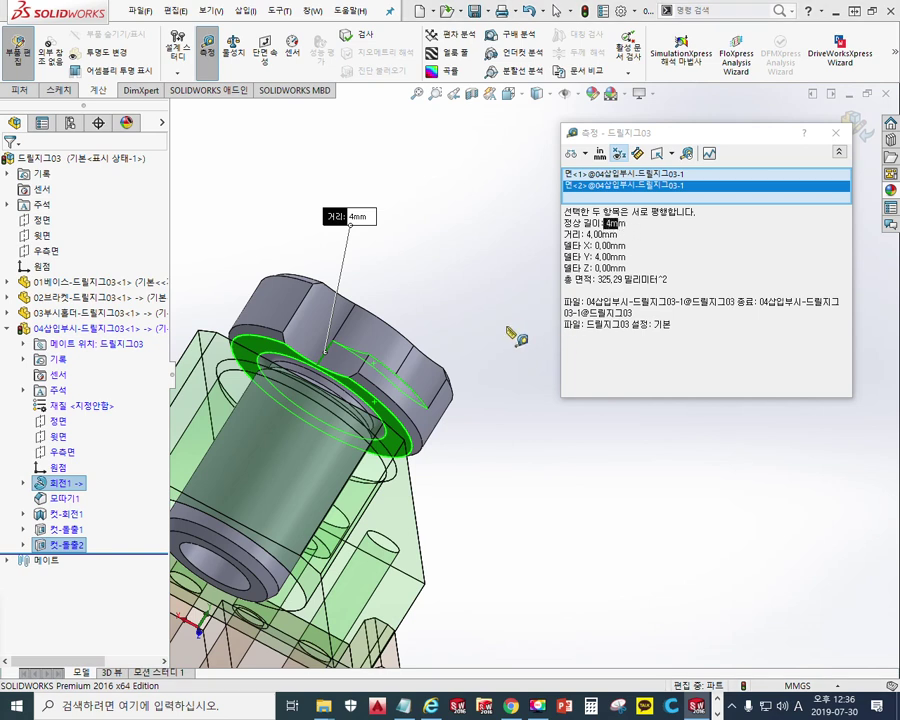
pyautogui.click(457, 281)
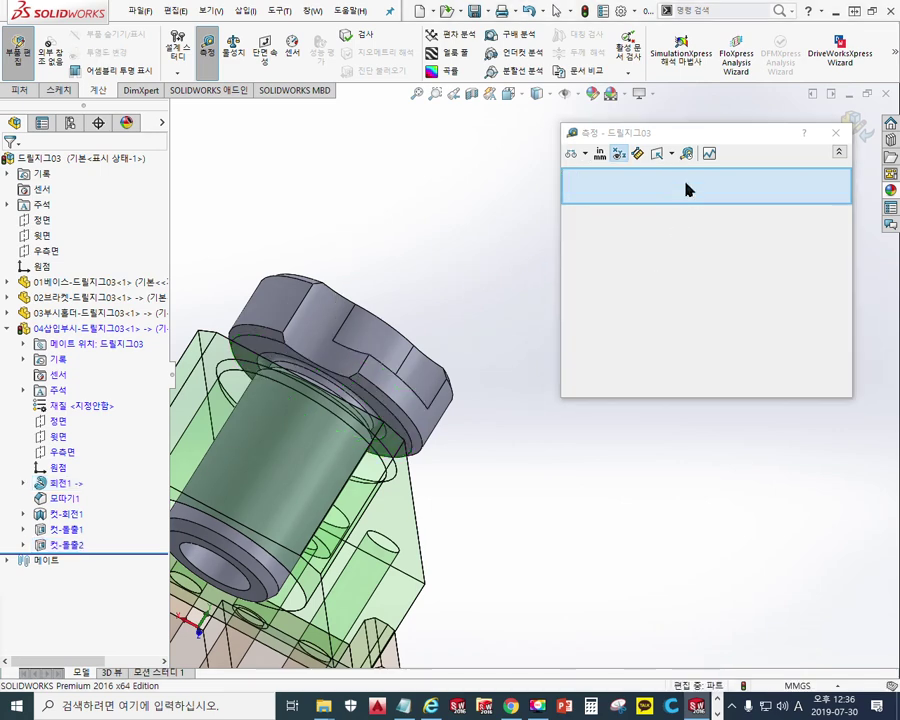
pyautogui.click(835, 132)
# Step: Save the drill jig work and exit editing of the insert bushing part to return to the assembly
pyautogui.keyDown('ctrl'); pyautogui.moveTo(362, 307); pyautogui.dragTo(610, 385, button='middle'); pyautogui.keyUp('ctrl')
pyautogui.keyDown('ctrl'); pyautogui.moveTo(668, 272); pyautogui.dragTo(596, 402, button='middle'); pyautogui.keyUp('ctrl')
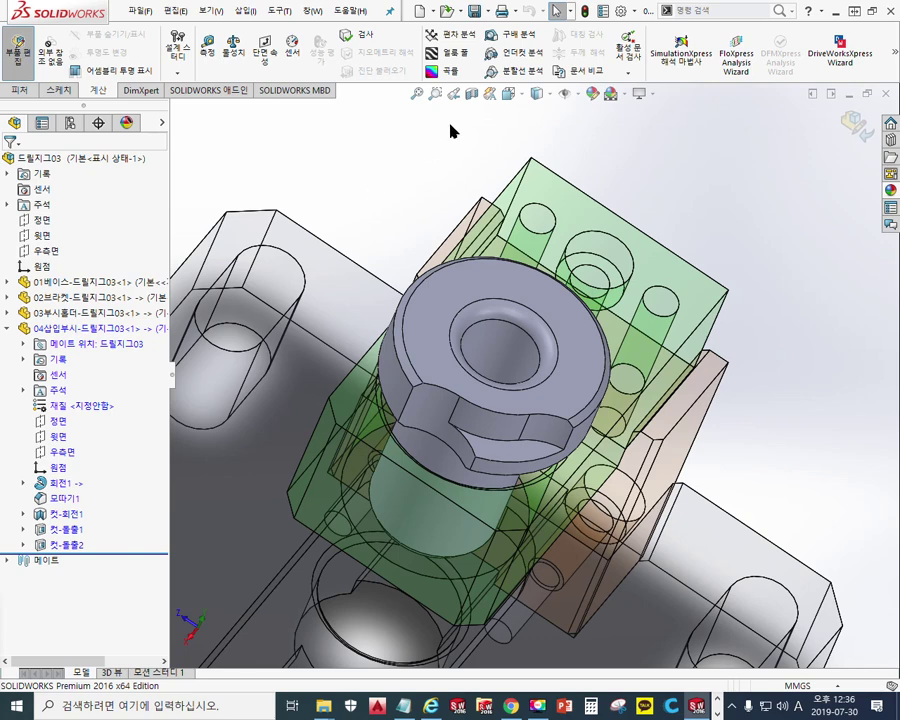
pyautogui.click(486, 11)
pyautogui.click(487, 64)
pyautogui.click(855, 122)
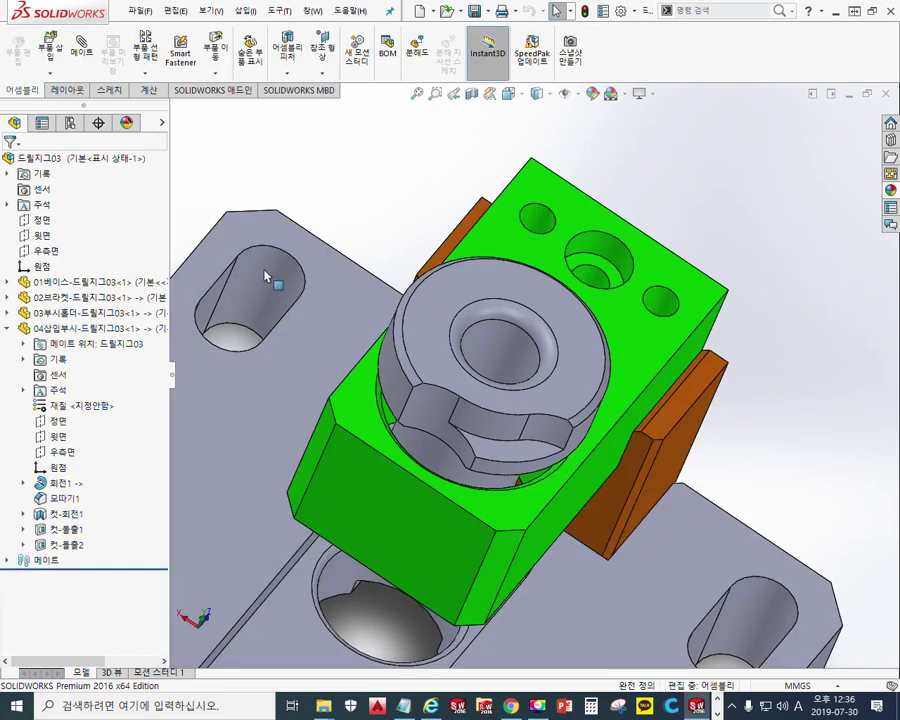
# Step: Collapse the insert bushing's feature tree and inspect the drill jig assembly in isometric orientation
pyautogui.click(9, 328)
pyautogui.scroll(3, 576, 328)
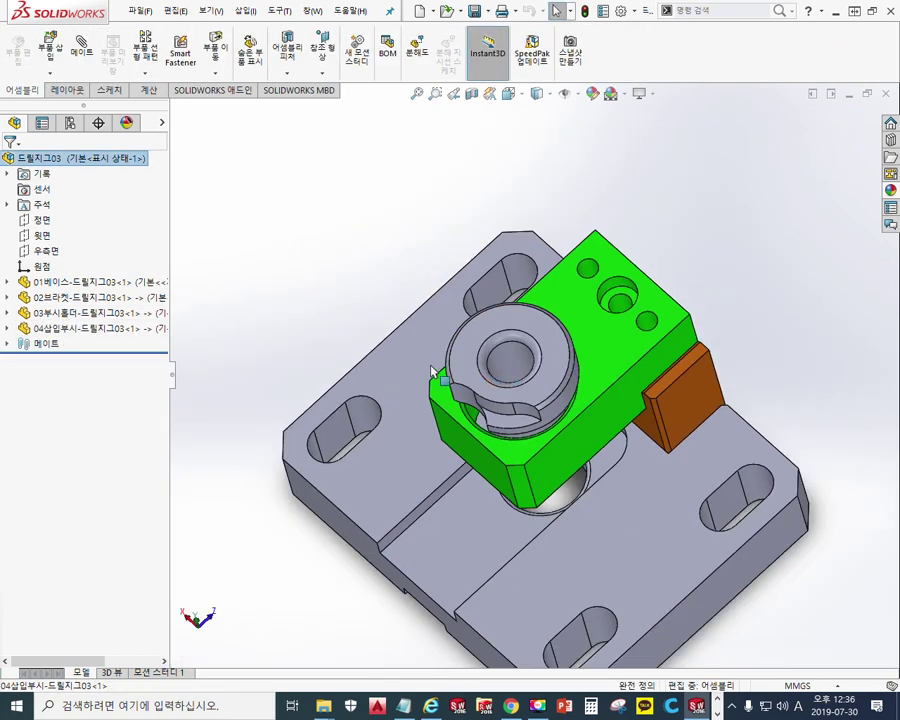
pyautogui.hotkey('ctrl', '7')
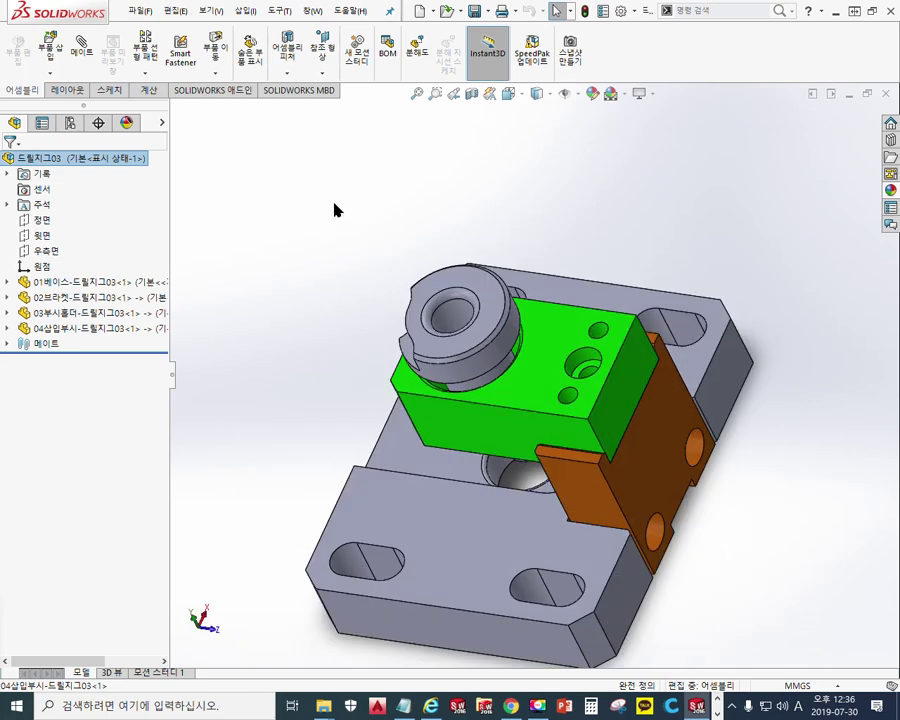
pyautogui.scroll(-3, 617, 389)
pyautogui.scroll(2, 600, 391)
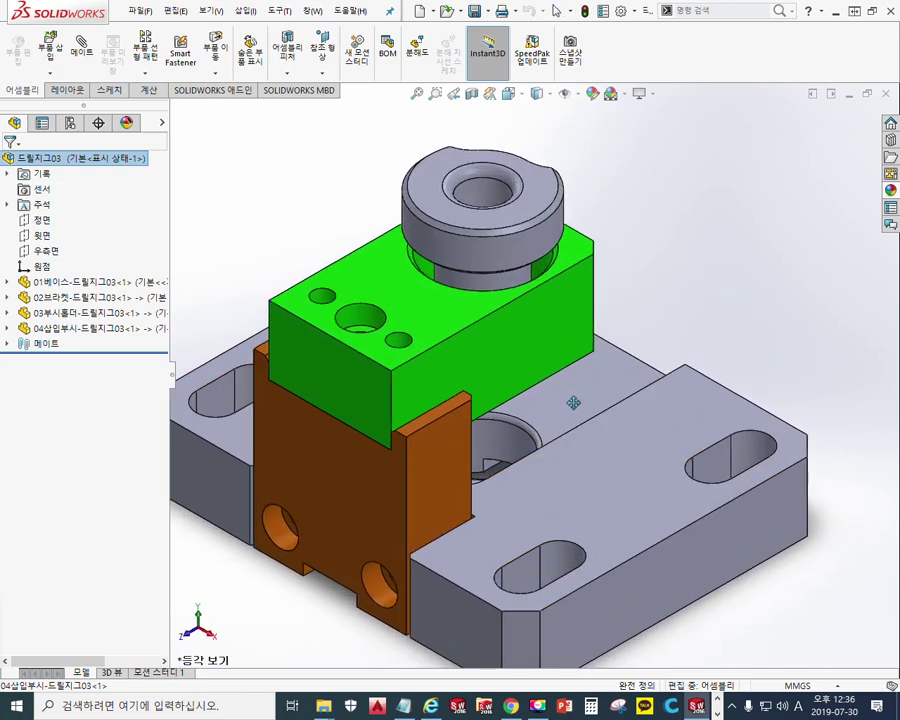
pyautogui.scroll(-2, 686, 285)
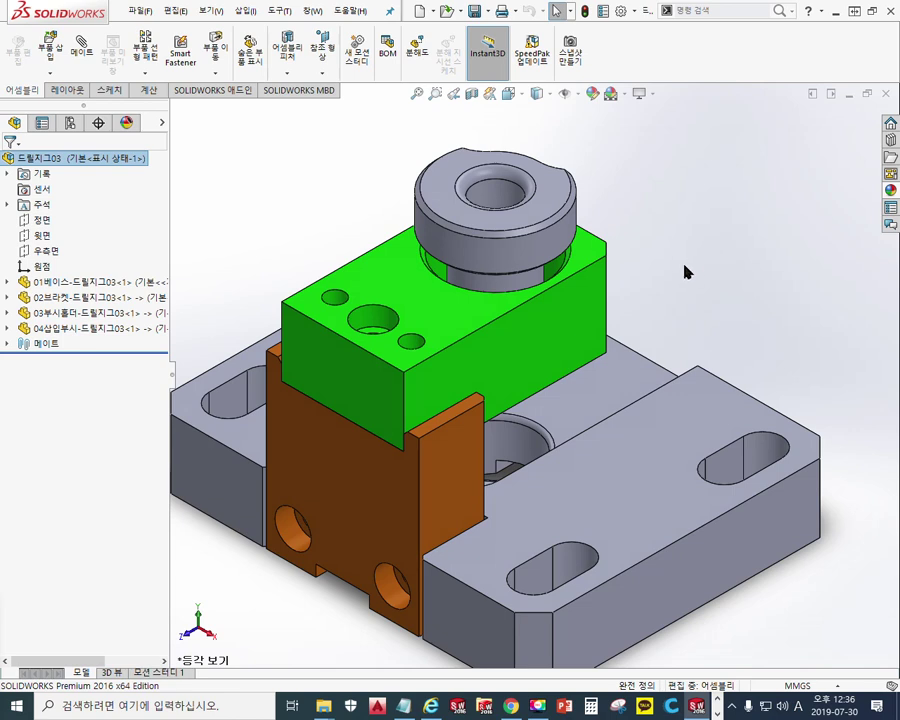